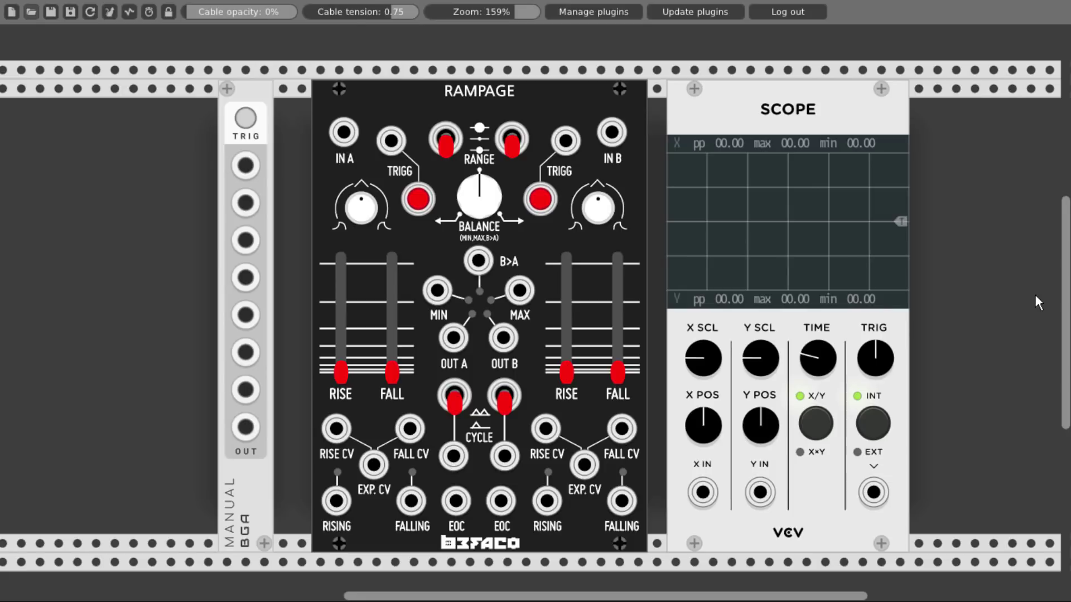
# Patch Rampage's Out A to the Scope's X In and fire channel A's manual trigger repeatedly.
pyautogui.moveTo(453, 338)
pyautogui.mouseDown()
pyautogui.moveTo(664, 449)
pyautogui.moveTo(703, 492)
pyautogui.mouseUp()
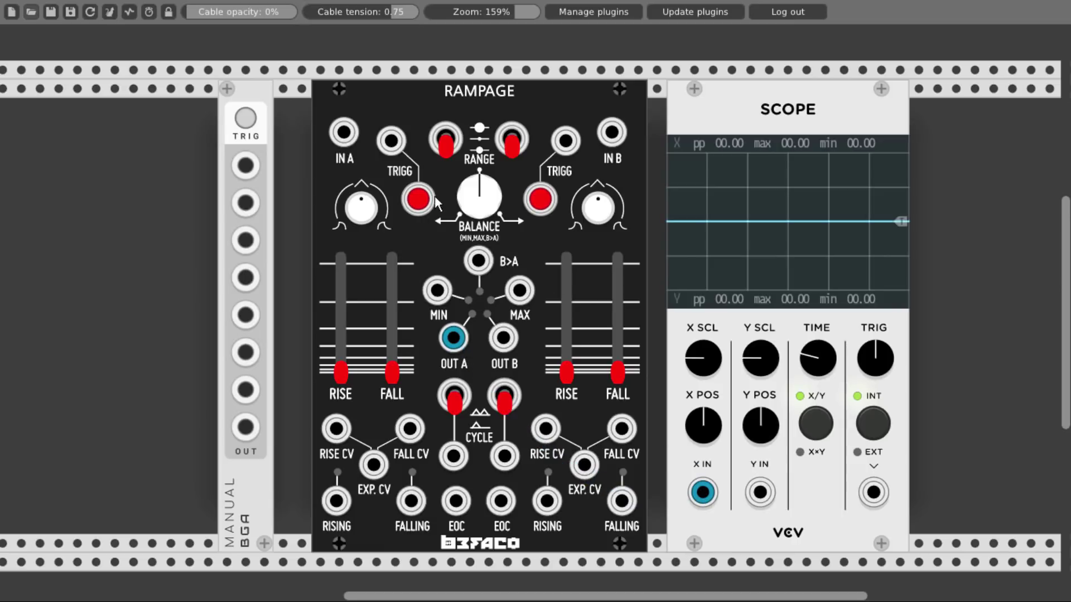
pyautogui.click(419, 199)
pyautogui.click(419, 199)
pyautogui.click(418, 199)
pyautogui.click(418, 199)
pyautogui.click(418, 199)
pyautogui.click(418, 199)
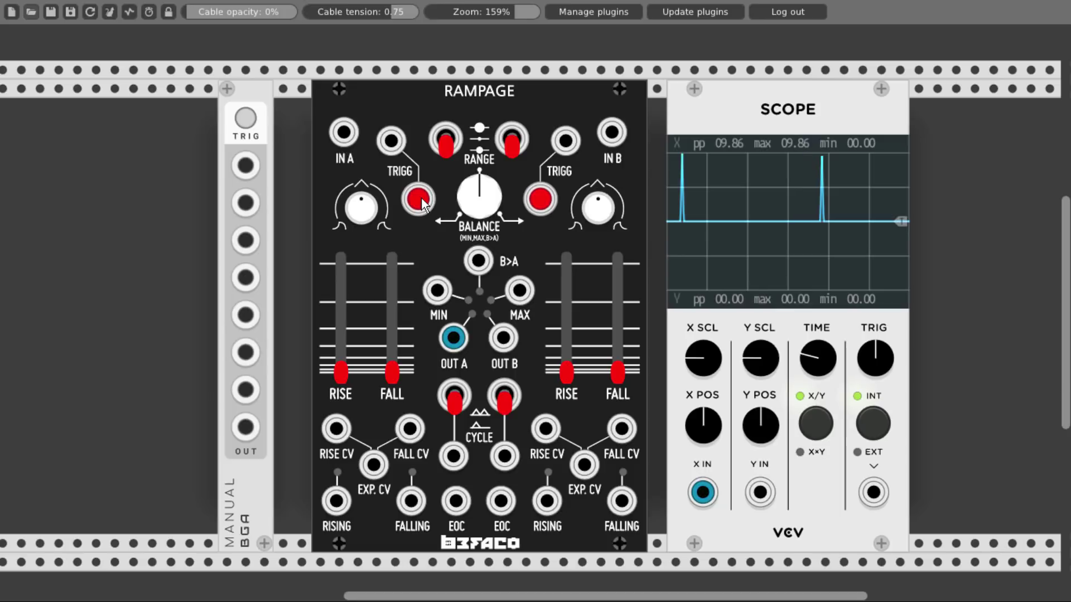
pyautogui.click(418, 199)
pyautogui.click(419, 199)
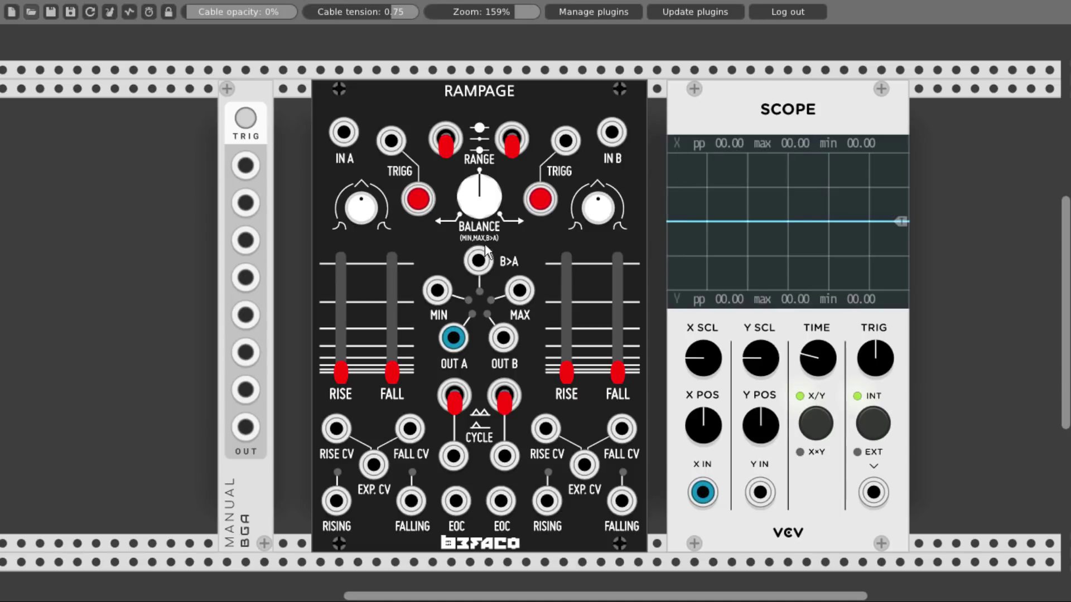
# Lengthen channel A's rise and fall, with fall longer than rise, turn down the Scope's Time, and trigger the envelope.
pyautogui.moveTo(340, 372); pyautogui.dragTo(341, 329)
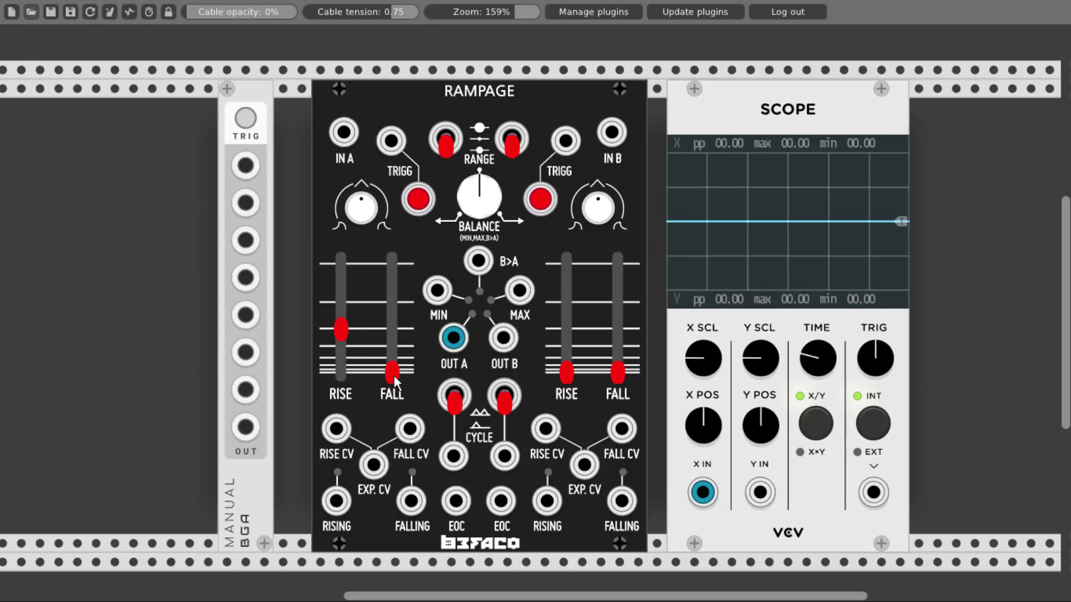
pyautogui.moveTo(393, 372); pyautogui.dragTo(392, 303)
pyautogui.click(419, 200)
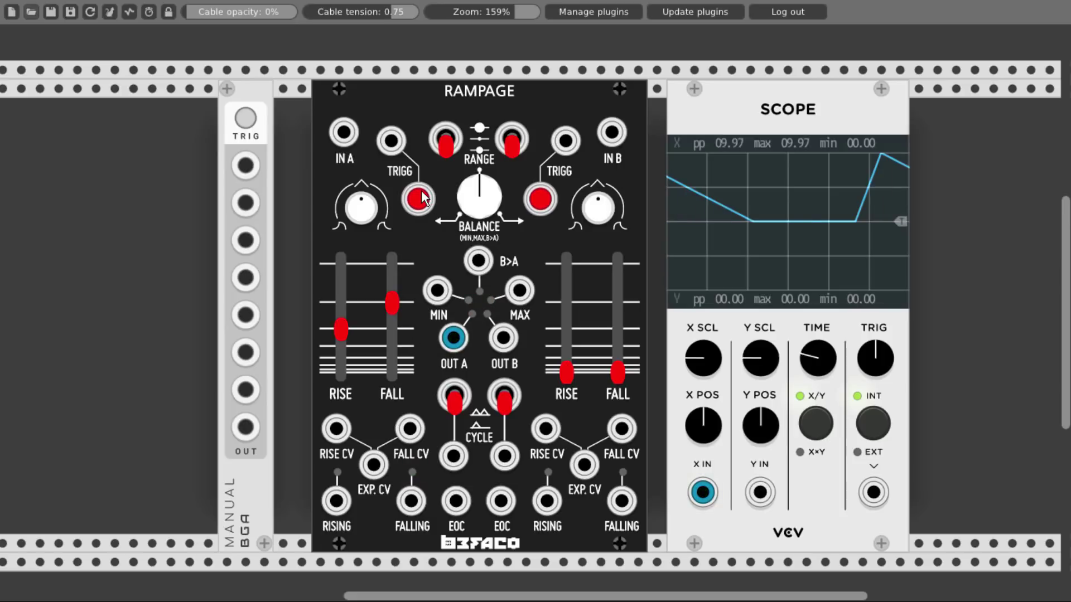
pyautogui.moveTo(831, 372); pyautogui.dragTo(831, 391)
pyautogui.click(411, 205)
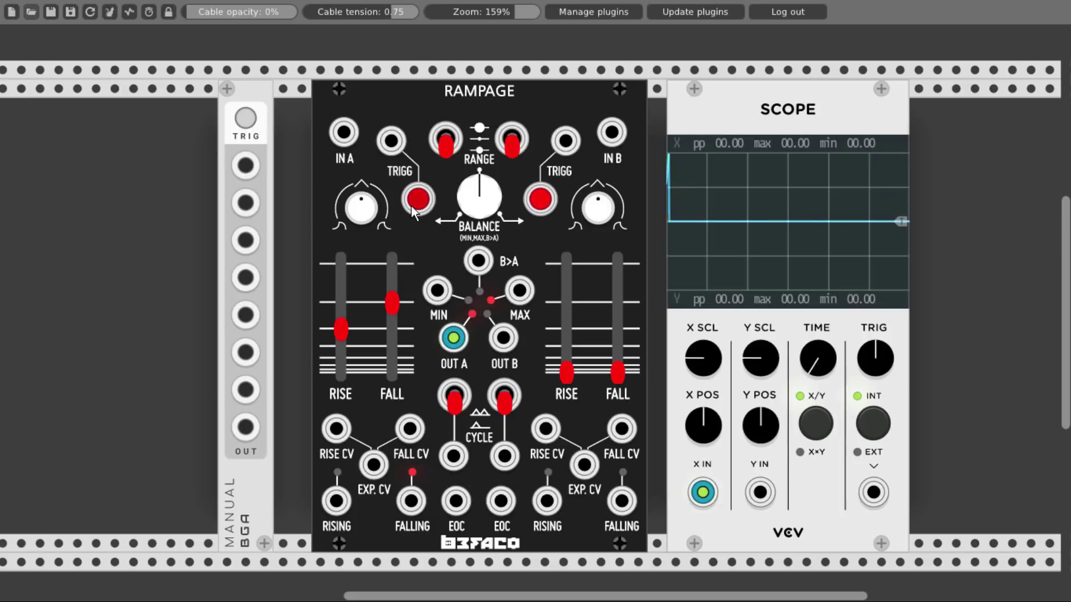
pyautogui.click(411, 205)
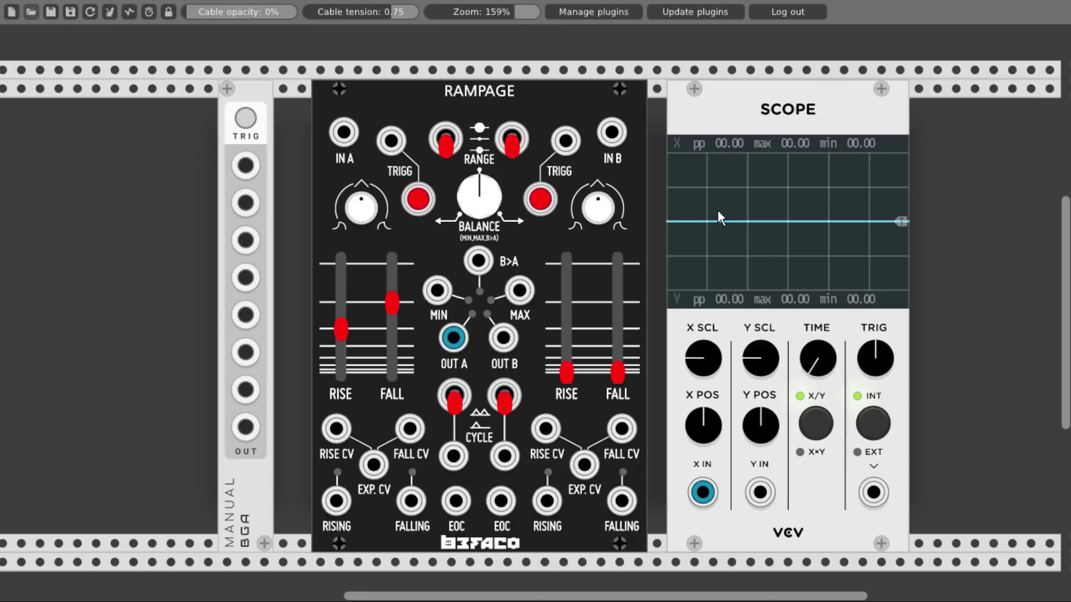
# Turn channel A's shape knob counterclockwise towards the logarithmic curve and trigger the envelope.
pyautogui.moveTo(374, 191); pyautogui.dragTo(373, 226)
pyautogui.click(418, 200)
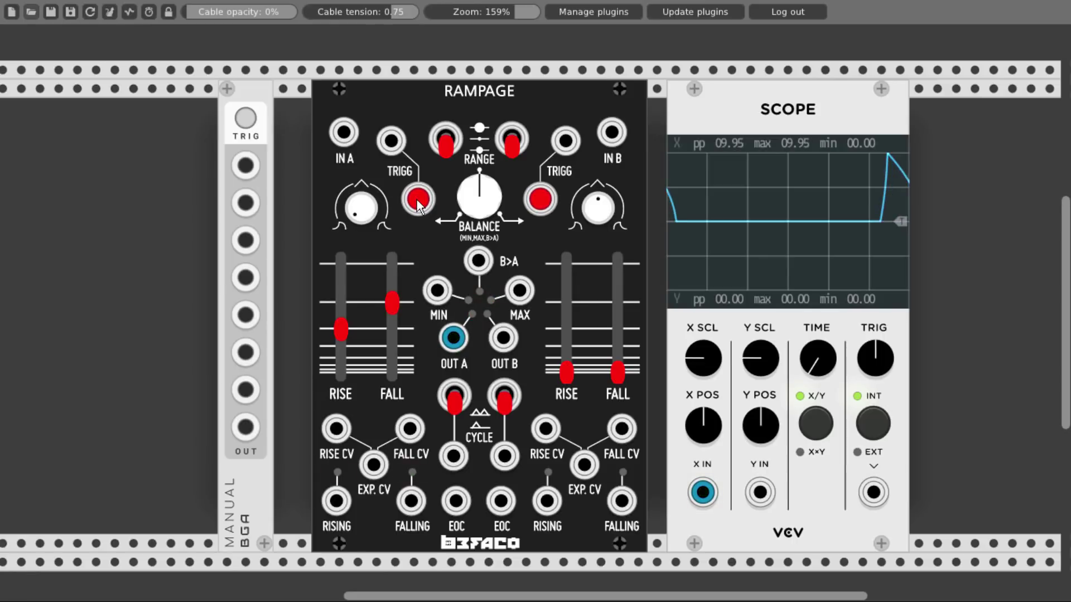
pyautogui.click(419, 202)
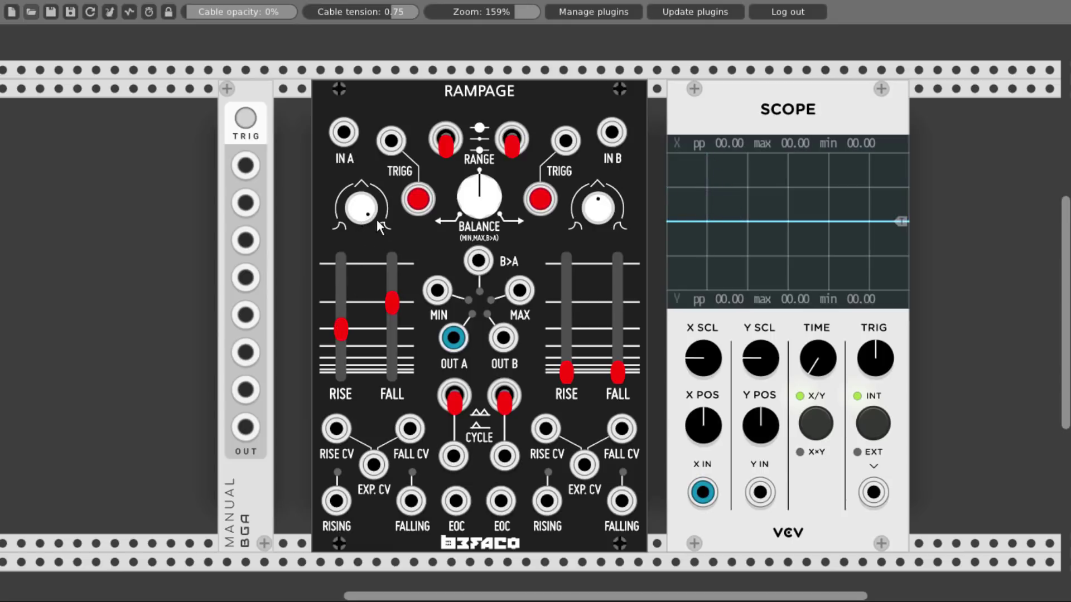
# Trigger channel A repeatedly with its shape knob set towards the exponential curve, and return the knob to centre.
pyautogui.click(417, 199)
pyautogui.click(420, 204)
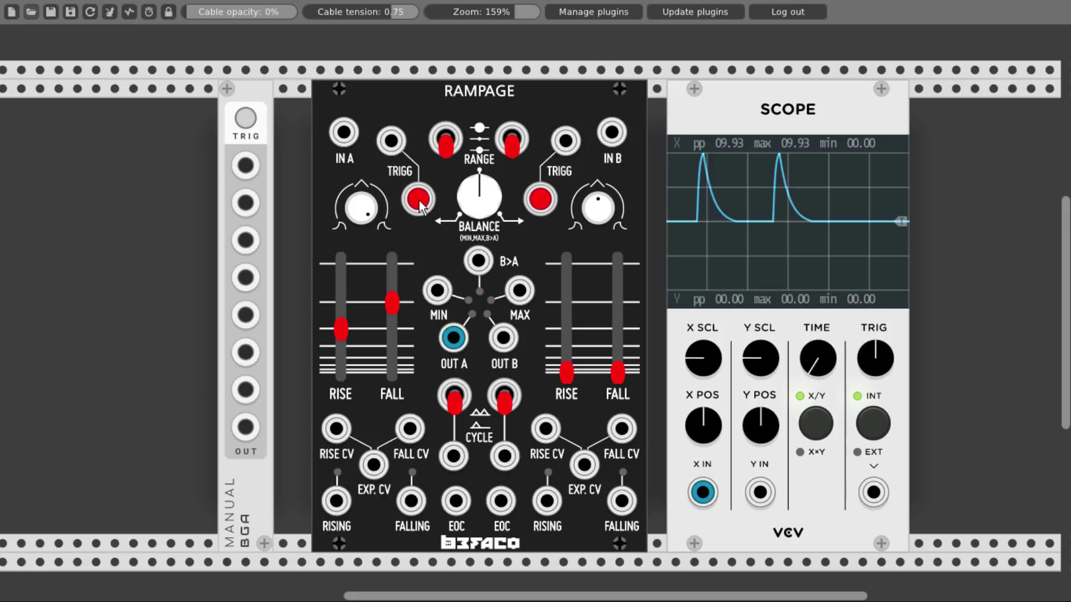
pyautogui.click(420, 204)
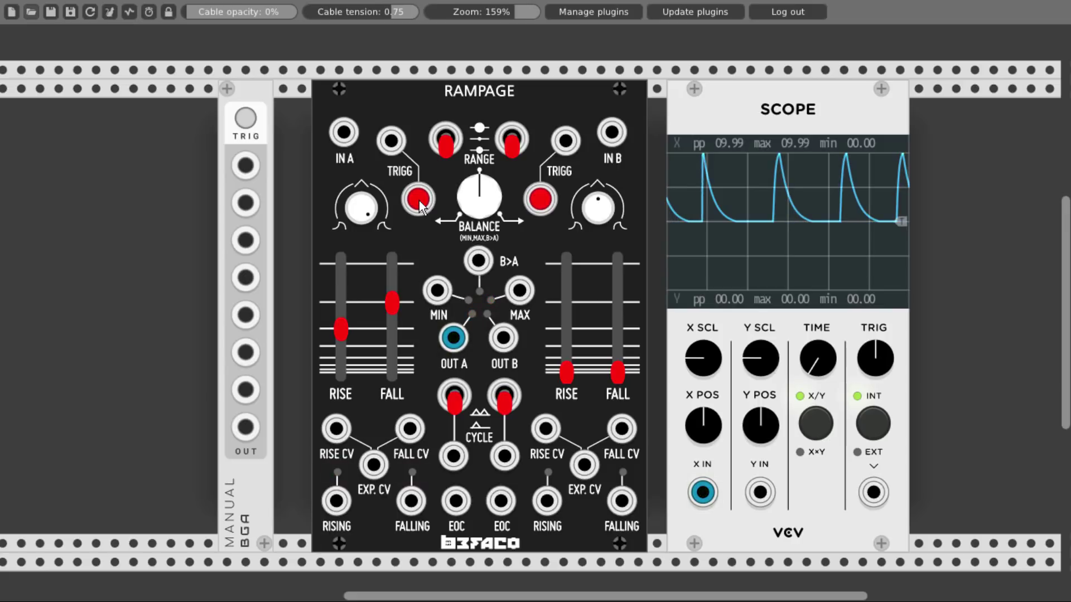
pyautogui.click(419, 200)
pyautogui.click(419, 200)
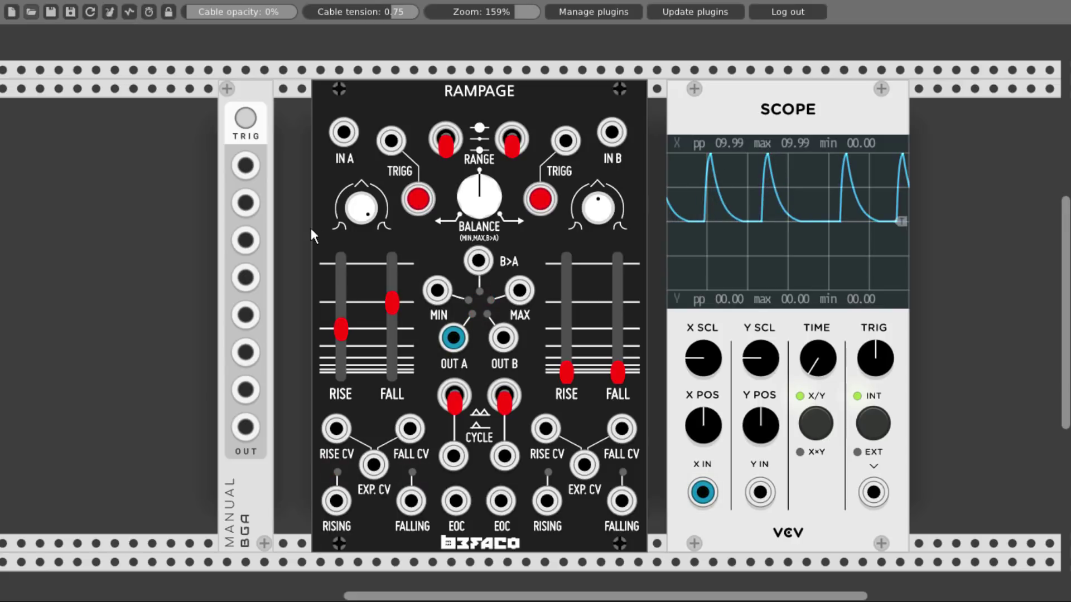
pyautogui.moveTo(352, 217); pyautogui.dragTo(353, 218)
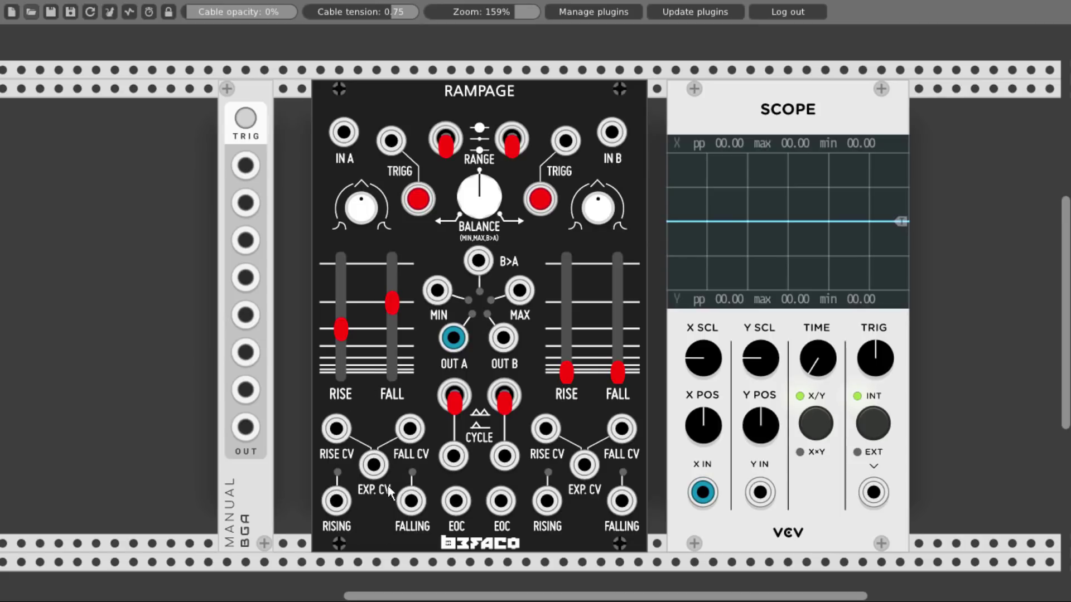
# Lengthen channel A's rise time, patch its Rising gate output to the Scope's Y In, and trigger the envelope.
pyautogui.moveTo(335, 328); pyautogui.dragTo(335, 289)
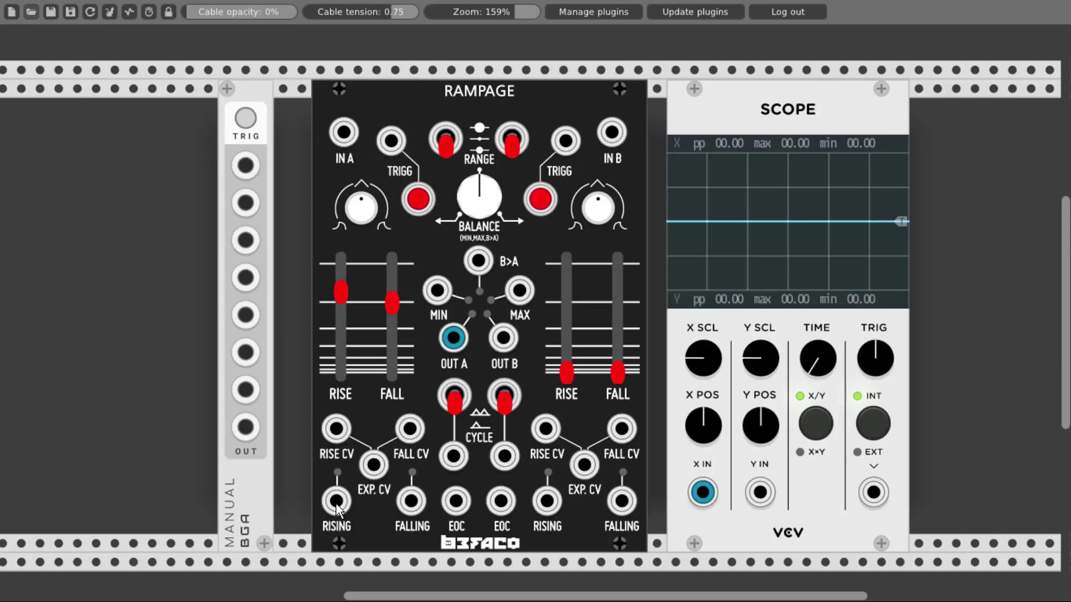
pyautogui.moveTo(336, 501)
pyautogui.mouseDown()
pyautogui.moveTo(664, 431)
pyautogui.moveTo(759, 492)
pyautogui.mouseUp()
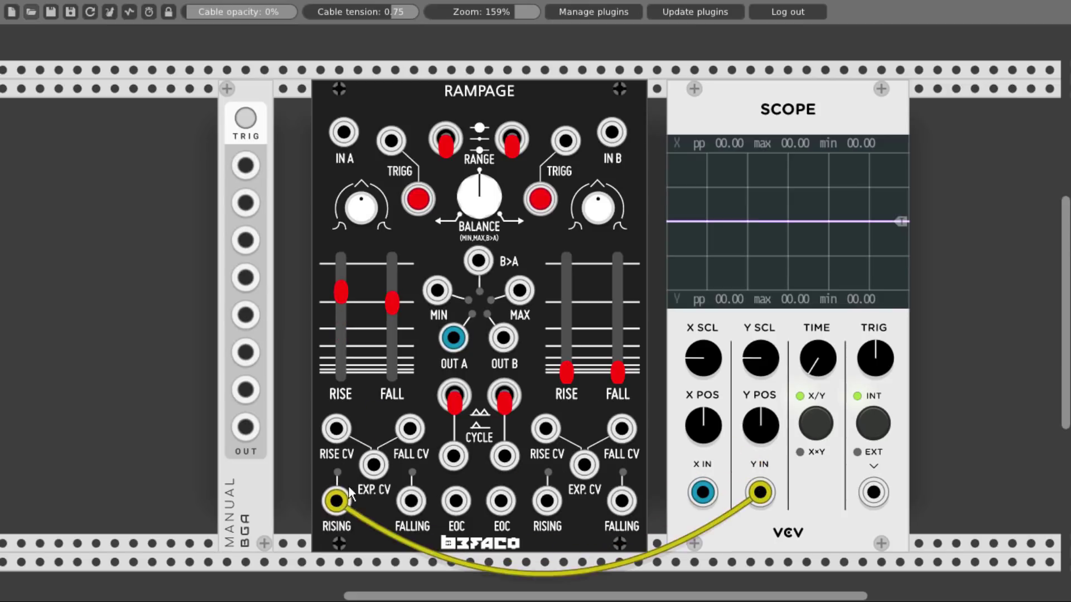
pyautogui.click(416, 202)
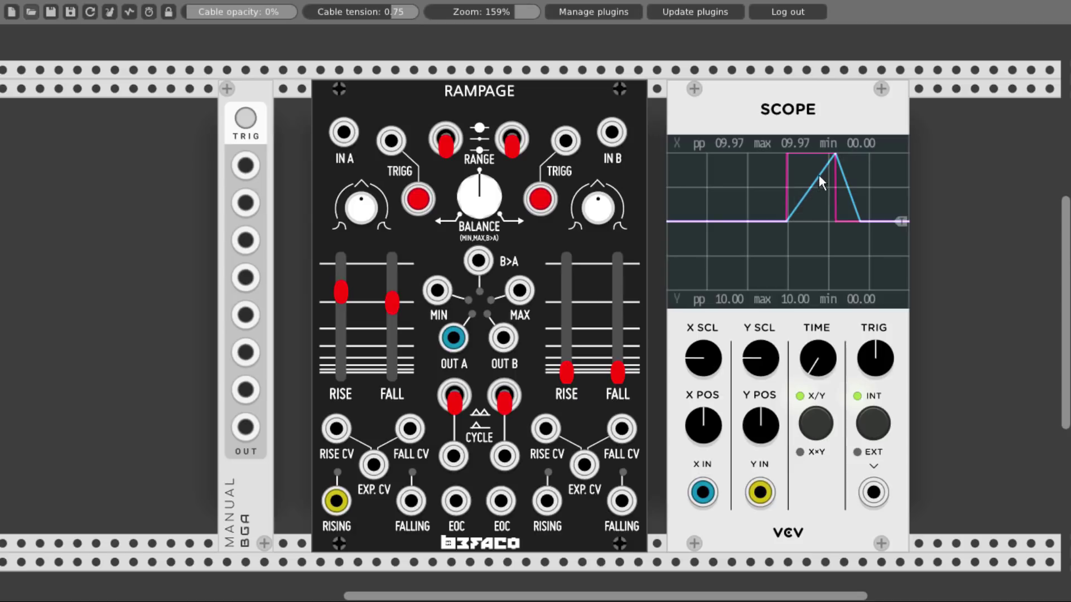
pyautogui.click(415, 200)
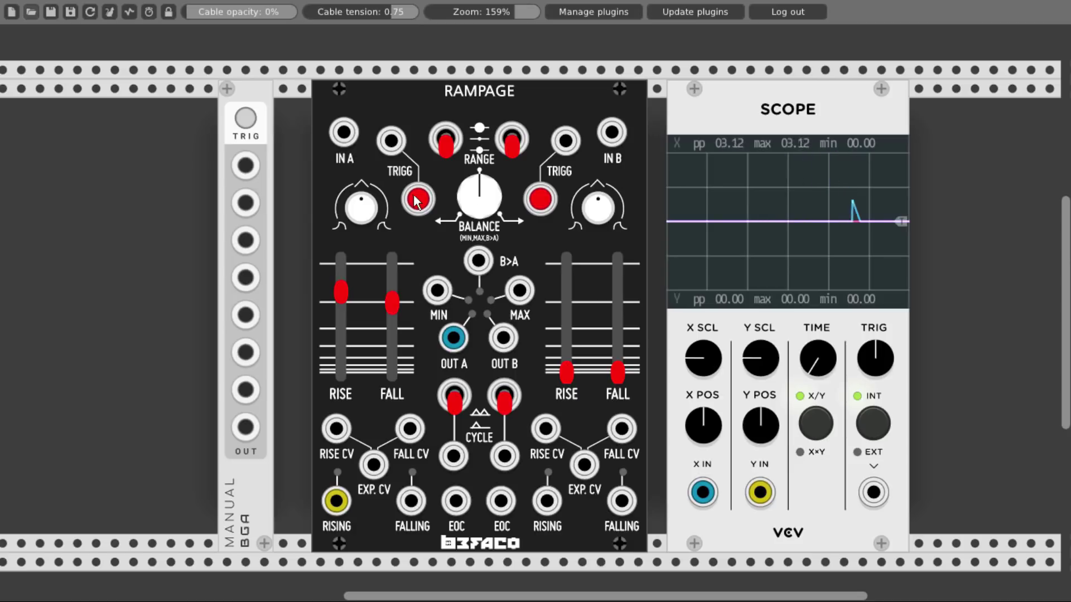
pyautogui.click(415, 199)
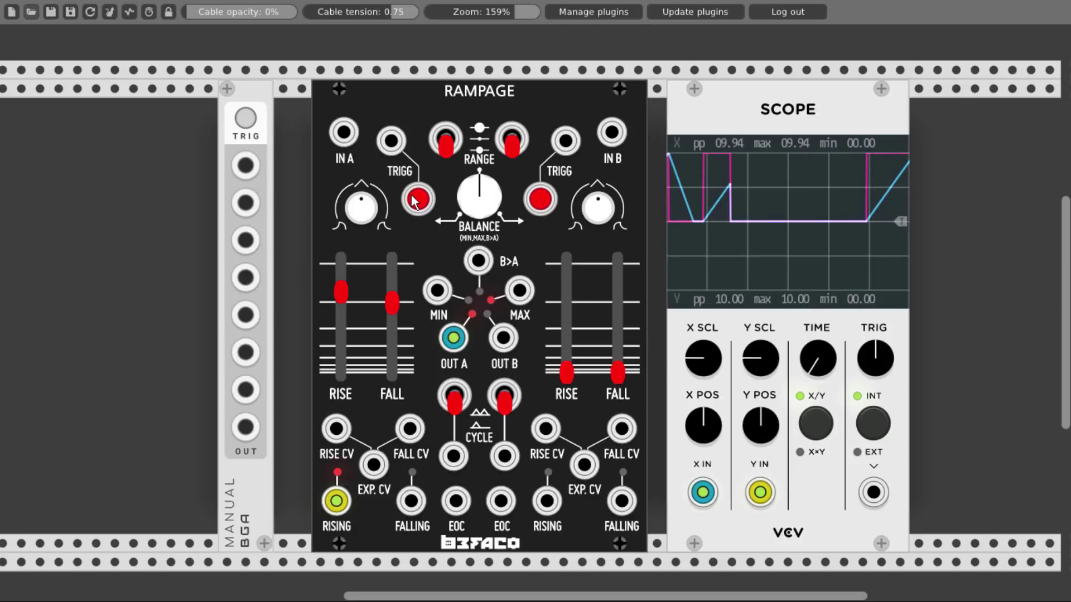
# Shorten channel A's rise time and fire its trigger at several slider settings to compare the Rising gate's length.
pyautogui.moveTo(339, 291); pyautogui.dragTo(341, 364)
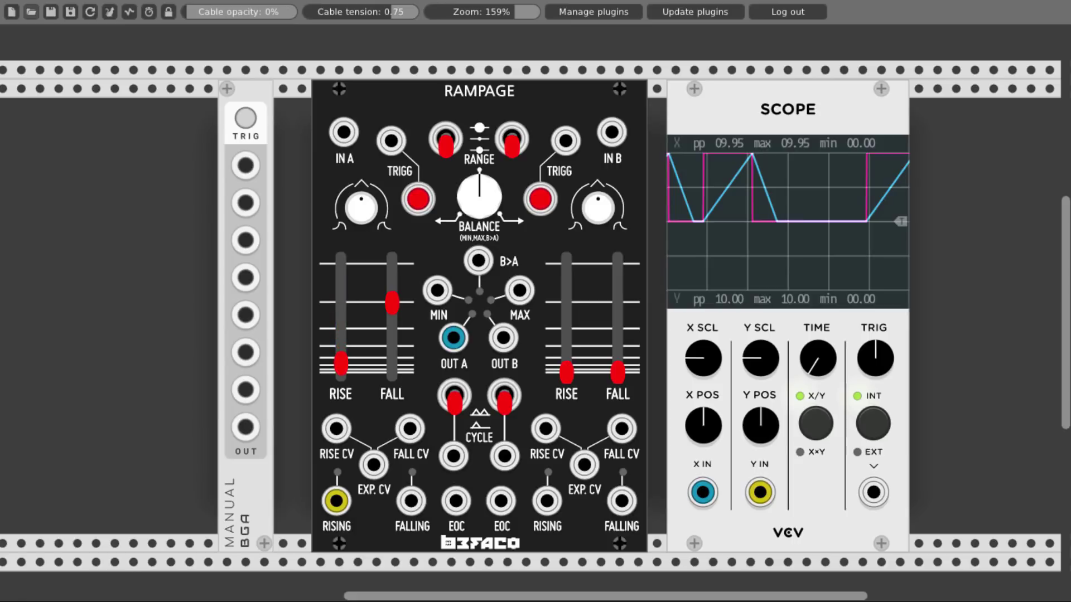
pyautogui.click(419, 200)
pyautogui.click(418, 199)
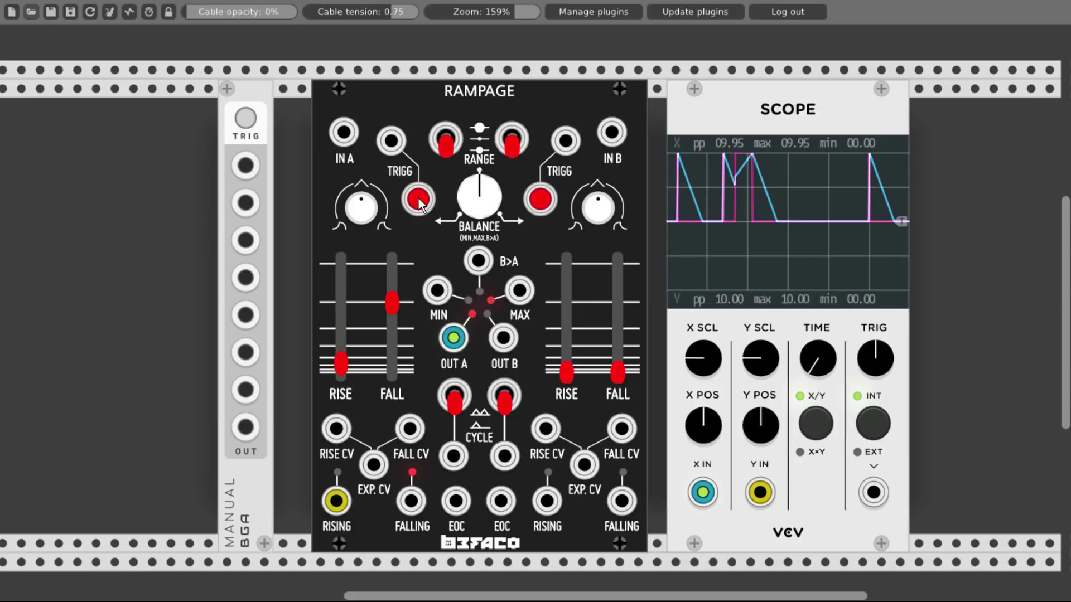
pyautogui.moveTo(341, 364); pyautogui.dragTo(341, 347)
pyautogui.click(418, 200)
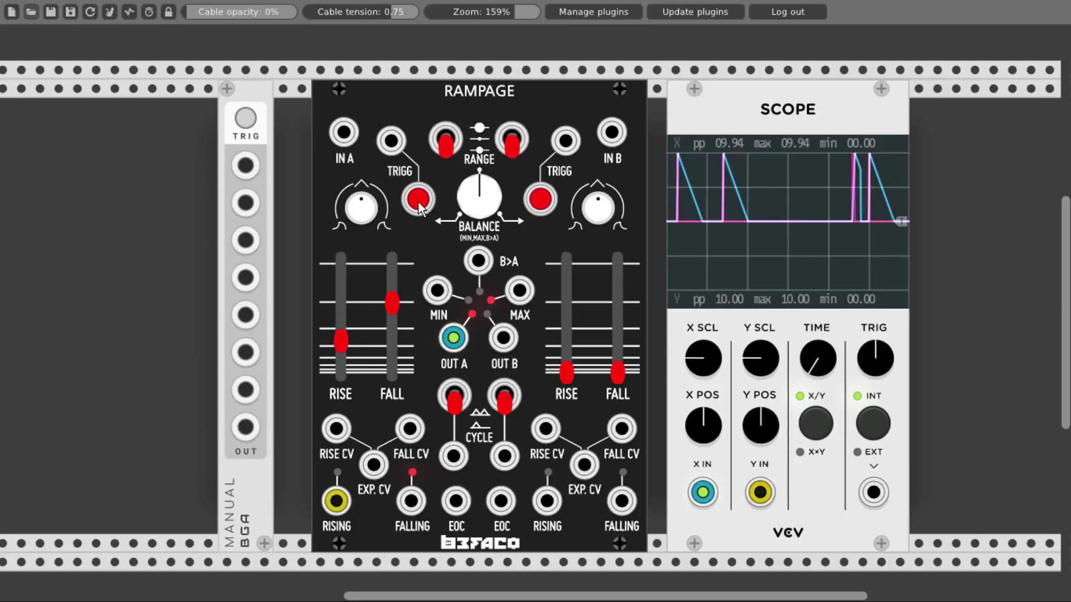
pyautogui.click(419, 200)
# Move the Scope's Y In cable from channel A's Rising to its Falling output, and trigger with a longer rise time.
pyautogui.moveTo(336, 500); pyautogui.dragTo(411, 501)
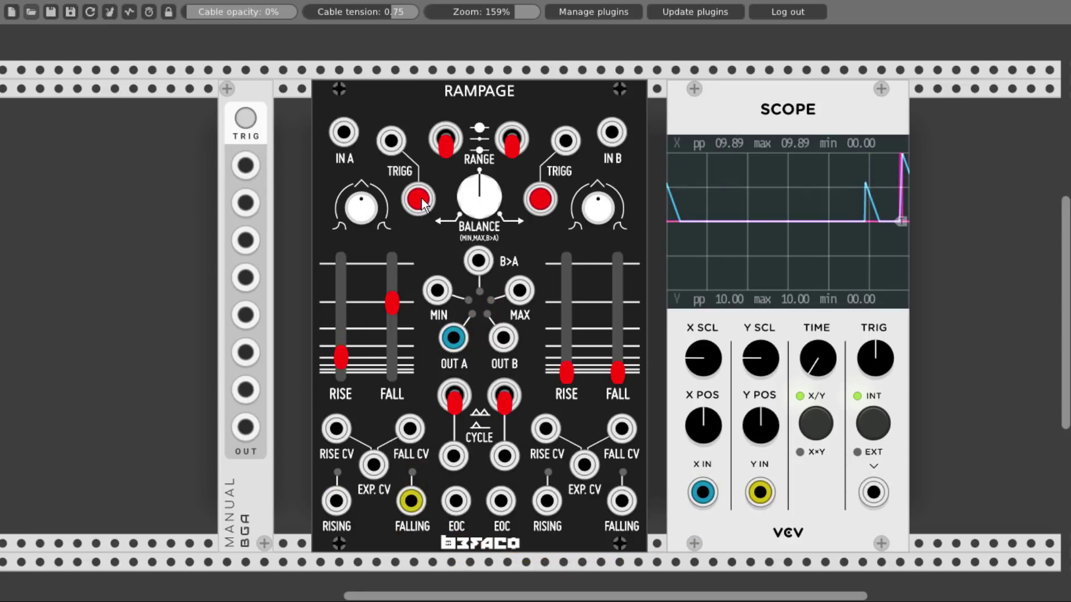
pyautogui.moveTo(343, 345); pyautogui.dragTo(341, 291)
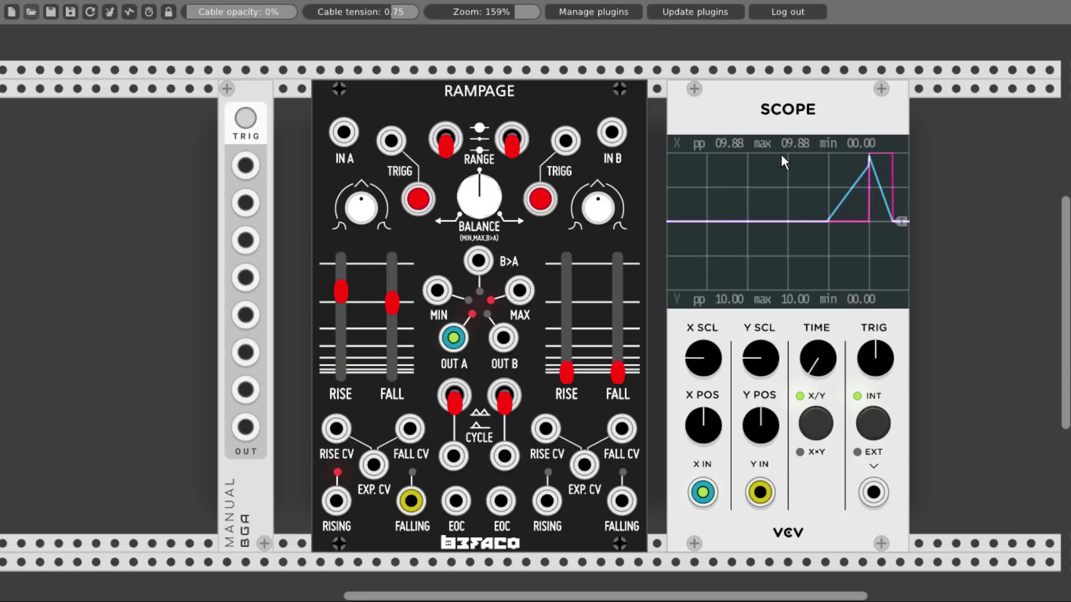
pyautogui.click(419, 202)
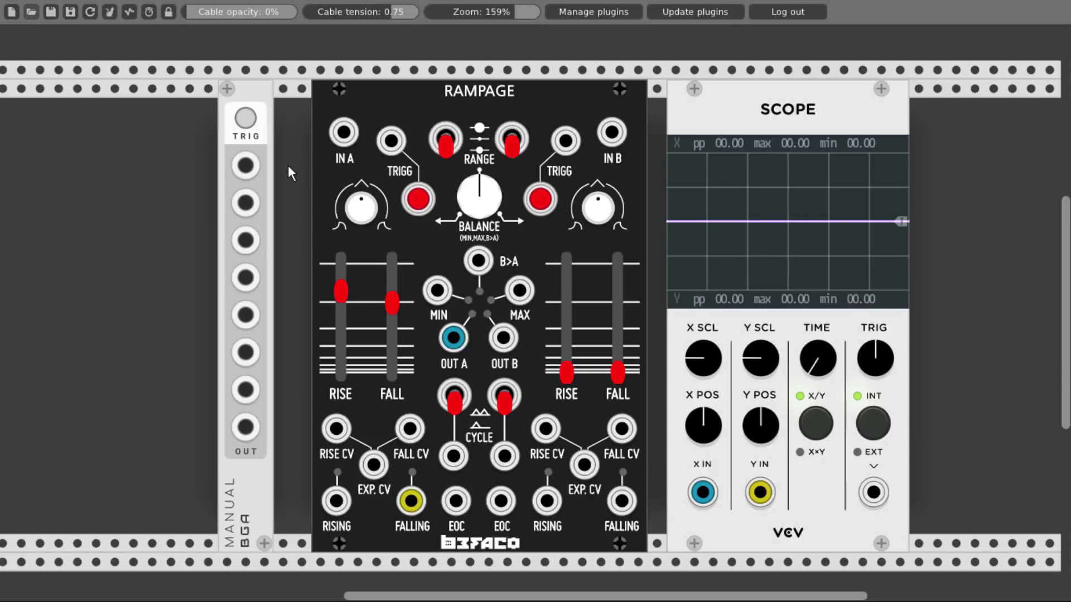
# Patch the Manual module's first two outputs to both channels' trigger inputs, and move the Scope's X cable from Out A to Min.
pyautogui.moveTo(250, 164); pyautogui.dragTo(391, 140)
pyautogui.moveTo(245, 203); pyautogui.dragTo(565, 141)
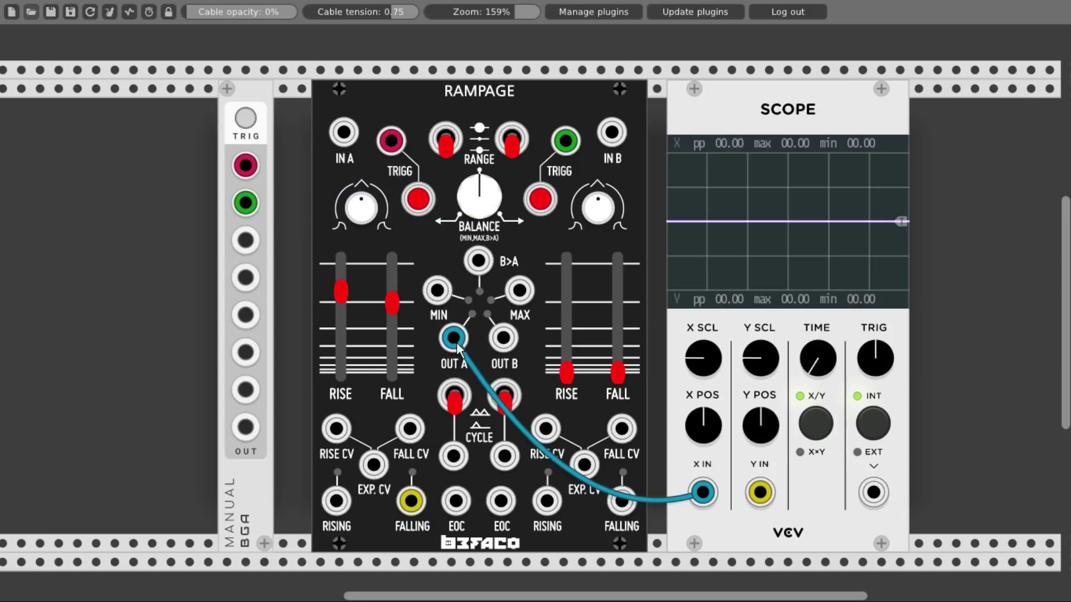
pyautogui.moveTo(455, 338); pyautogui.dragTo(439, 290)
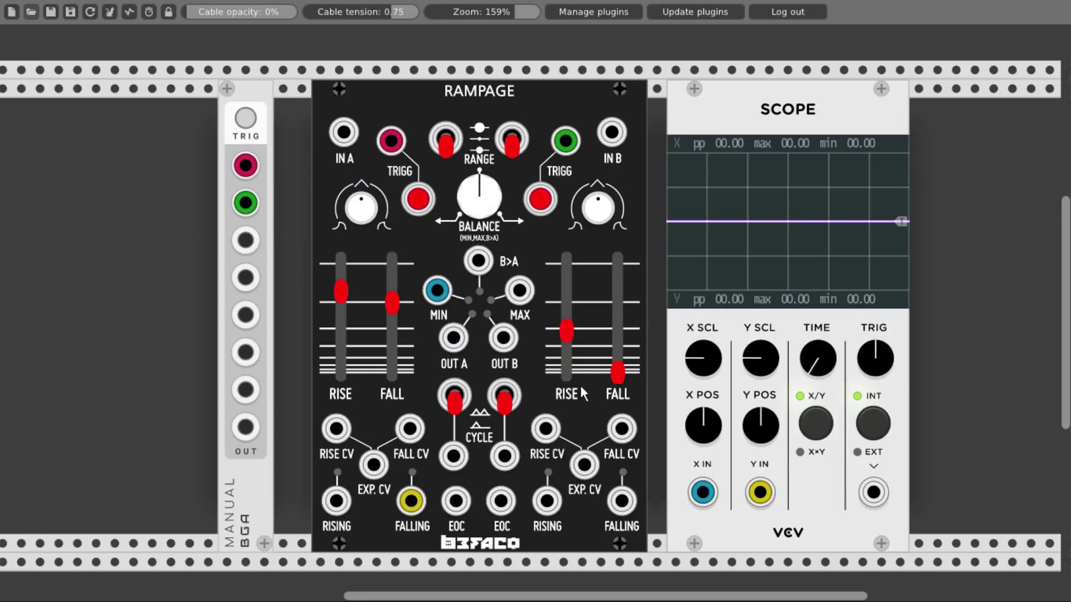
# Lengthen channel B's rise and fall times, and fire both channels with the Manual module's trigger.
pyautogui.moveTo(616, 373); pyautogui.dragTo(616, 320)
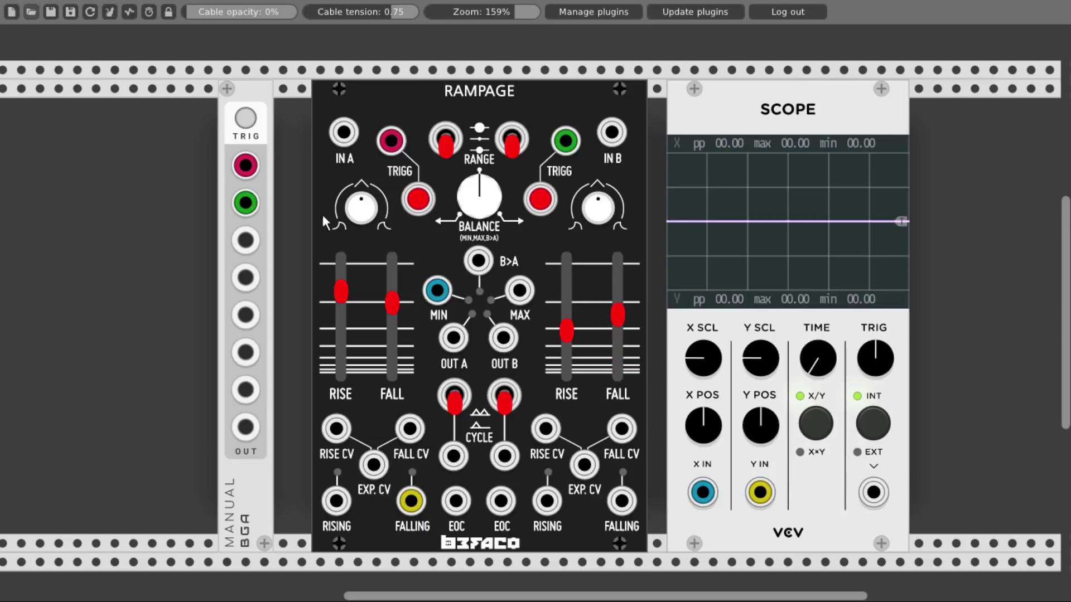
pyautogui.click(246, 122)
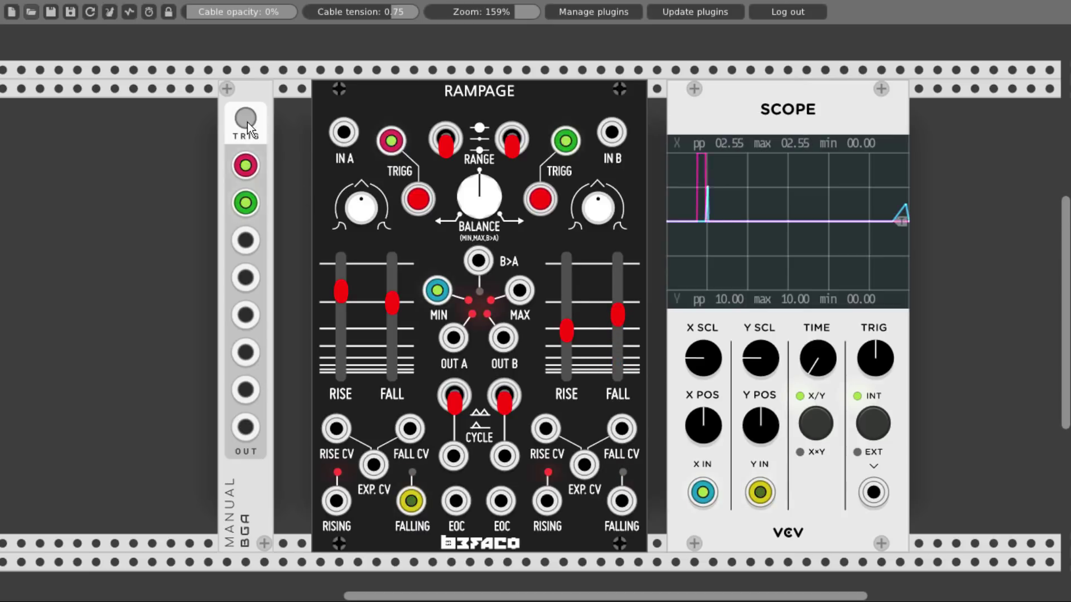
pyautogui.click(247, 122)
# Remove the Falling cable from the Scope's Y In and fire both channels several times to view the Min output.
pyautogui.moveTo(411, 501); pyautogui.dragTo(335, 335)
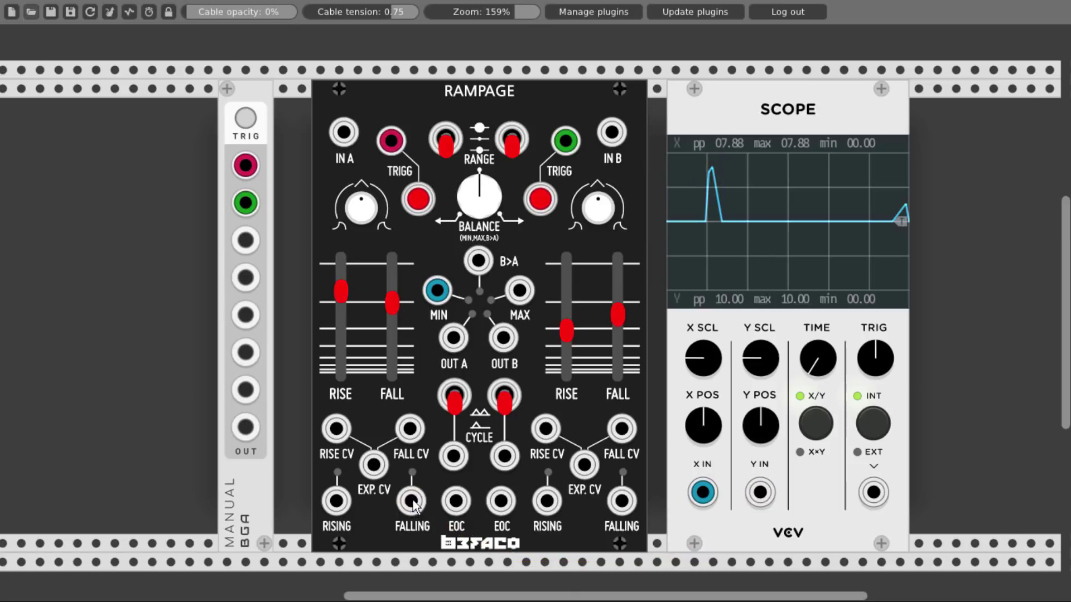
pyautogui.click(247, 119)
pyautogui.click(249, 121)
pyautogui.click(249, 122)
pyautogui.click(249, 122)
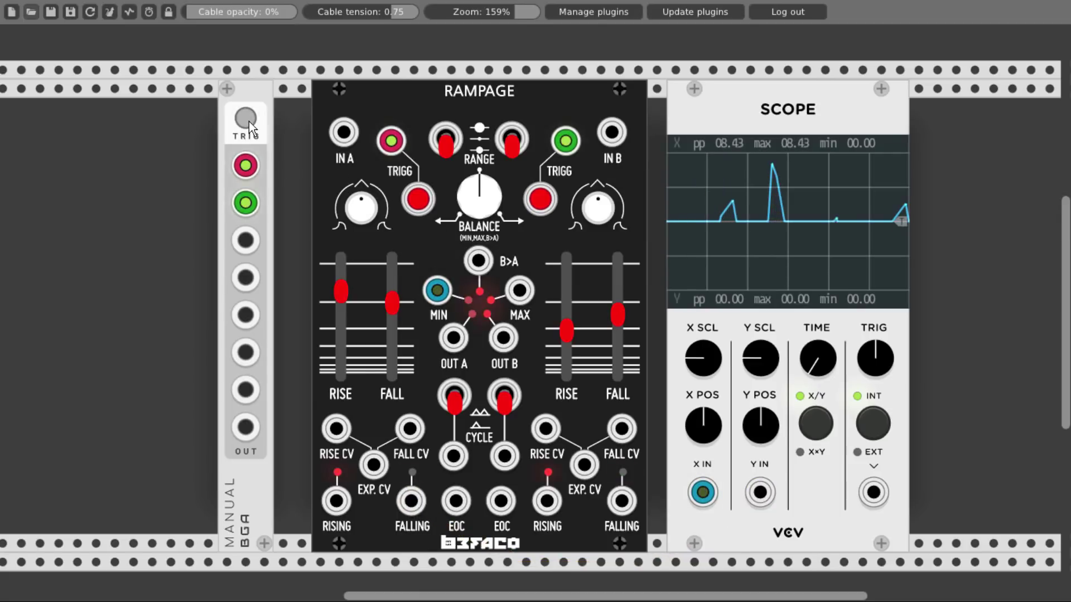
# Shorten channel A's rise and fall times, and fire both channels repeatedly to check the Min output.
pyautogui.moveTo(341, 291); pyautogui.dragTo(392, 356)
pyautogui.click(241, 121)
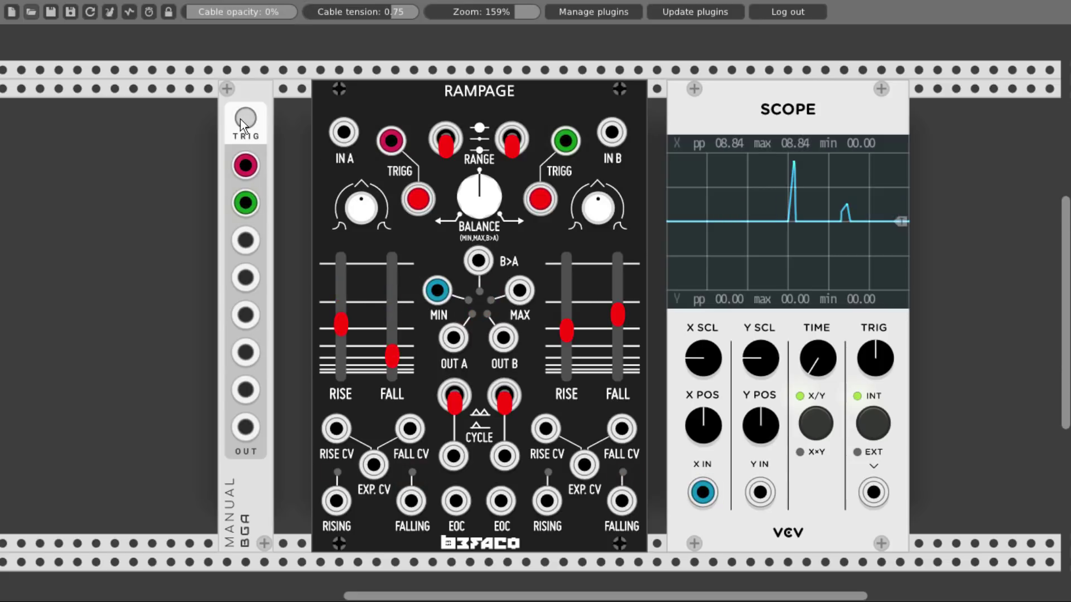
pyautogui.click(241, 120)
pyautogui.click(239, 119)
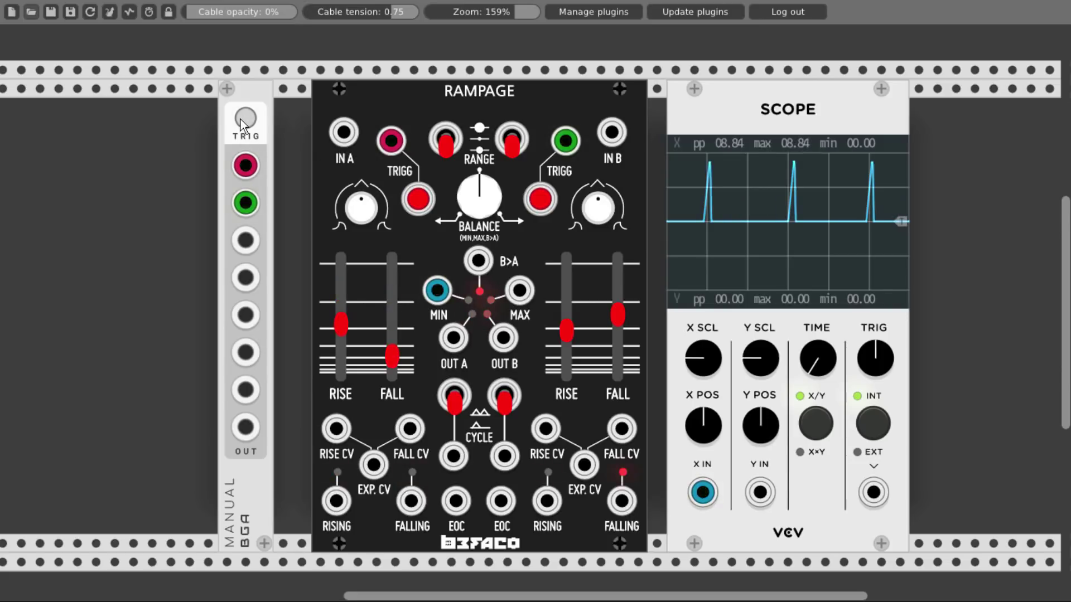
pyautogui.click(240, 120)
pyautogui.click(239, 119)
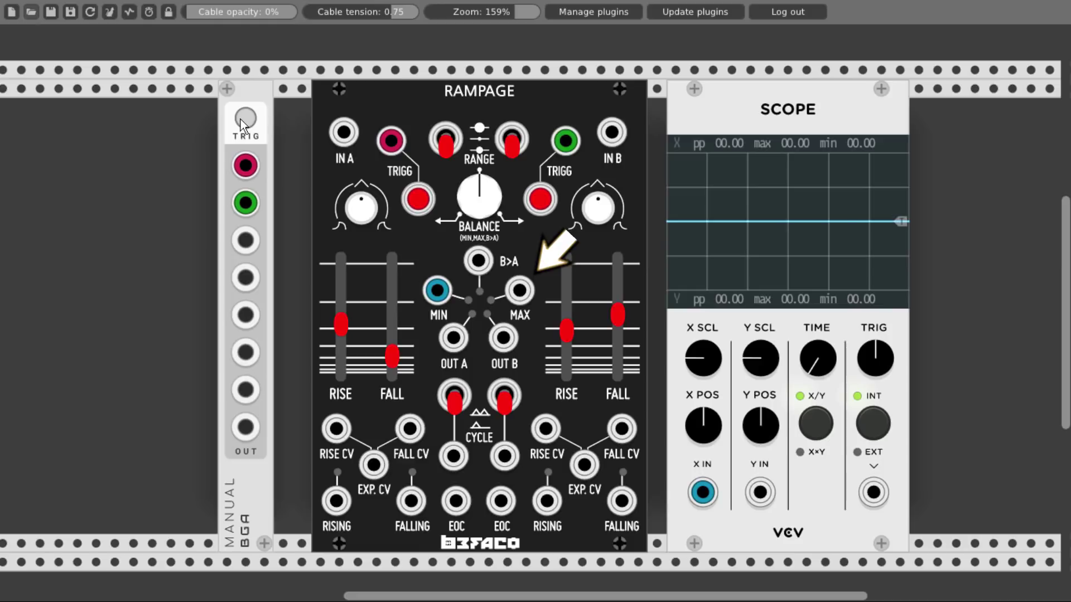
# Patch Rampage's Max output to the Scope's Y In, and lower the X trace to compare Min and Max while triggering.
pyautogui.moveTo(520, 290); pyautogui.dragTo(760, 492)
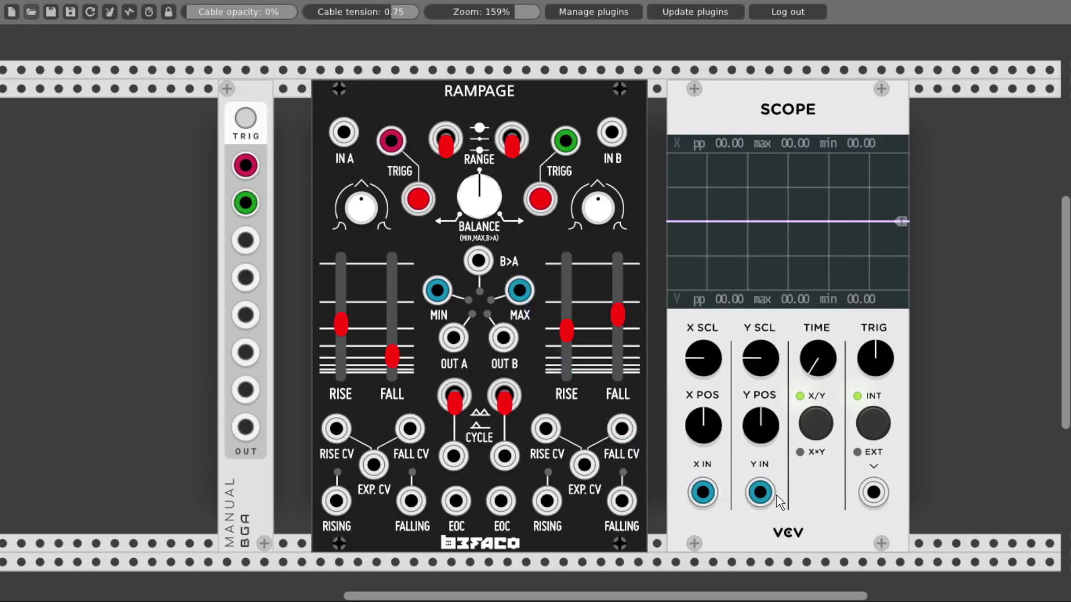
pyautogui.click(245, 118)
pyautogui.click(246, 119)
pyautogui.moveTo(706, 440); pyautogui.dragTo(706, 474)
pyautogui.click(242, 119)
pyautogui.click(240, 119)
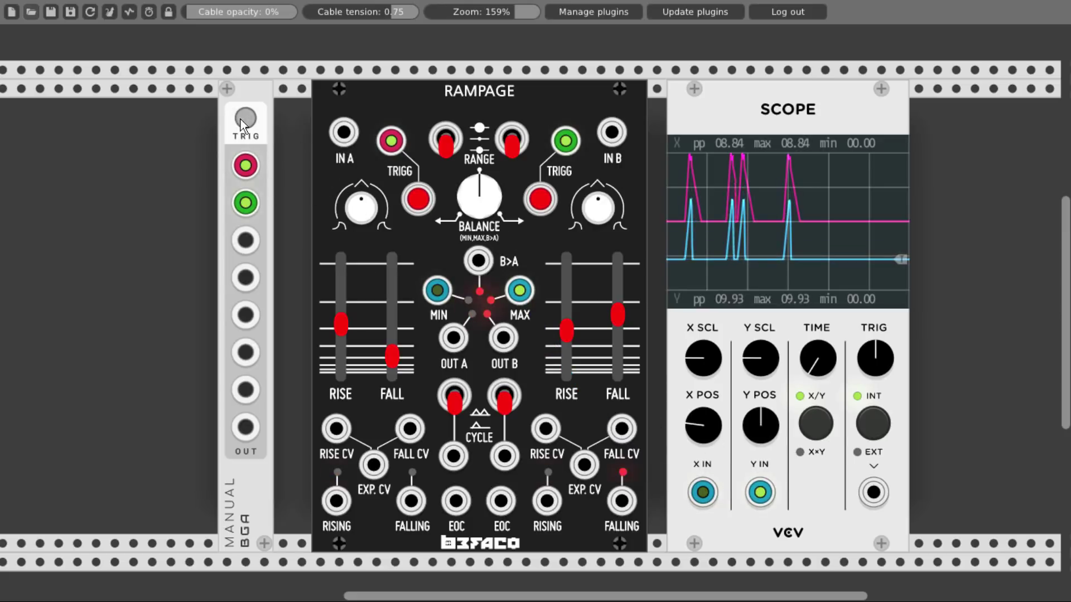
# Lengthen channel B's rise time and fire both channels to compare the Min and Max outputs.
pyautogui.moveTo(568, 334); pyautogui.dragTo(568, 289)
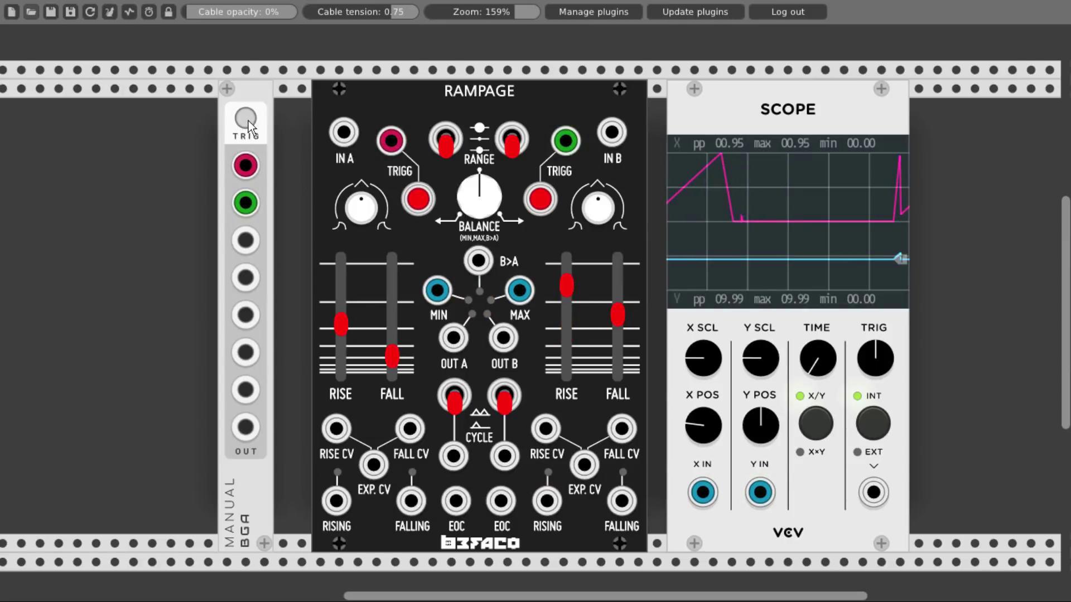
pyautogui.click(248, 120)
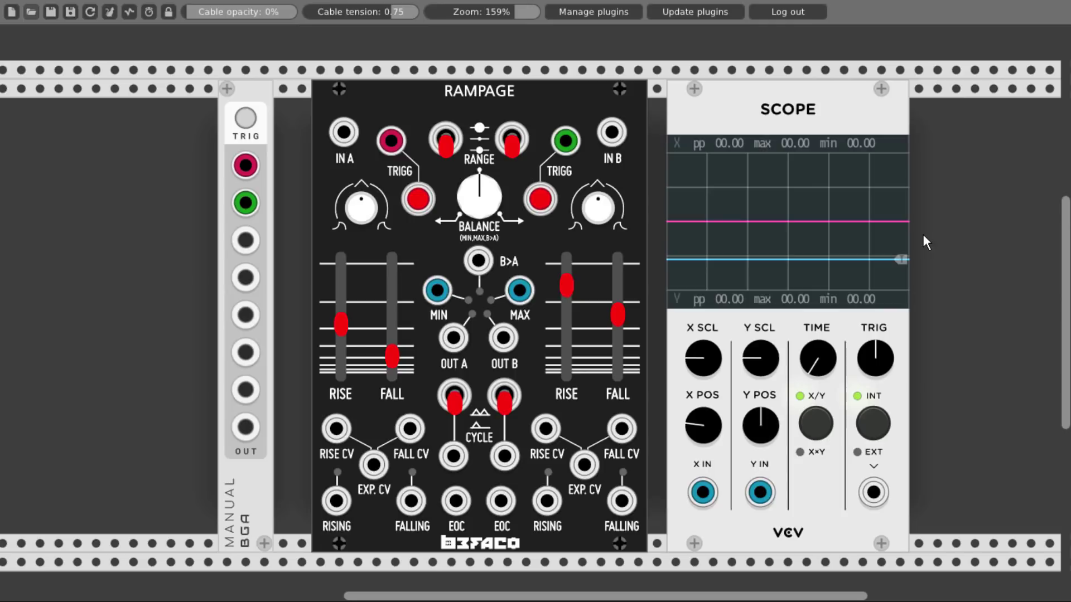
# Unplug the Min and Max cables from the Scope and patch Rampage's B>A output to the Scope's X In.
pyautogui.moveTo(703, 492); pyautogui.dragTo(691, 458)
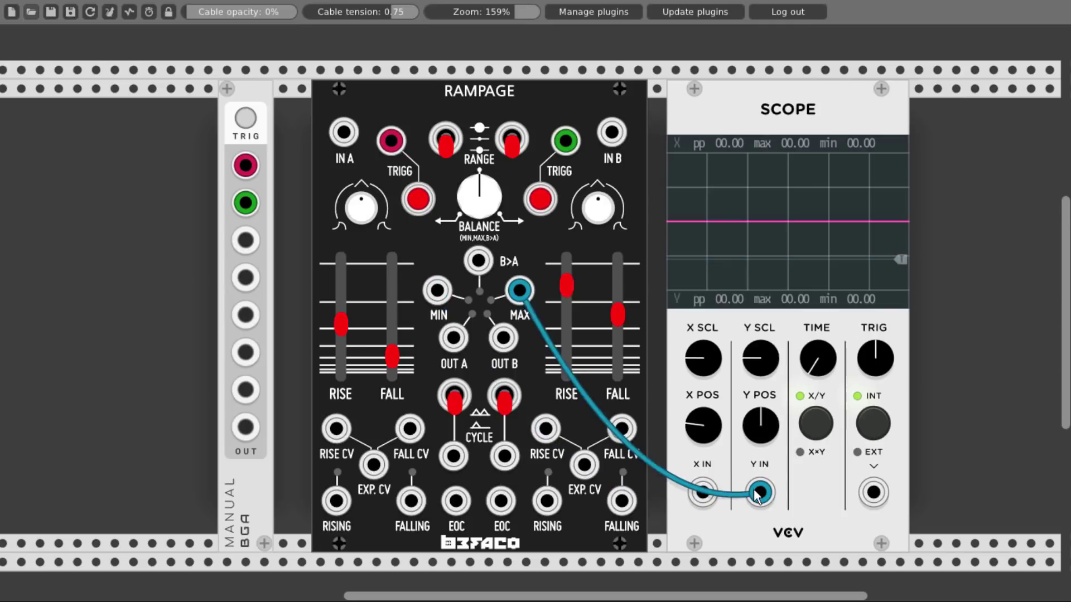
pyautogui.moveTo(760, 492); pyautogui.dragTo(747, 446)
pyautogui.moveTo(478, 260); pyautogui.dragTo(703, 492)
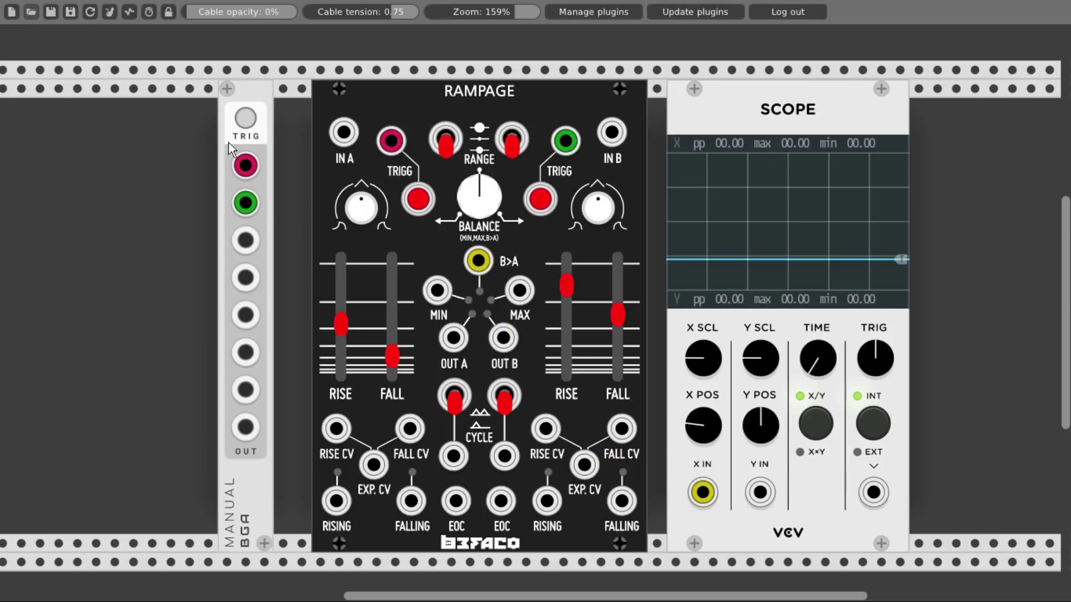
# Fire both channels repeatedly to view the B>A gate, shortening the rise times of channel A and channel B between triggers.
pyautogui.click(240, 119)
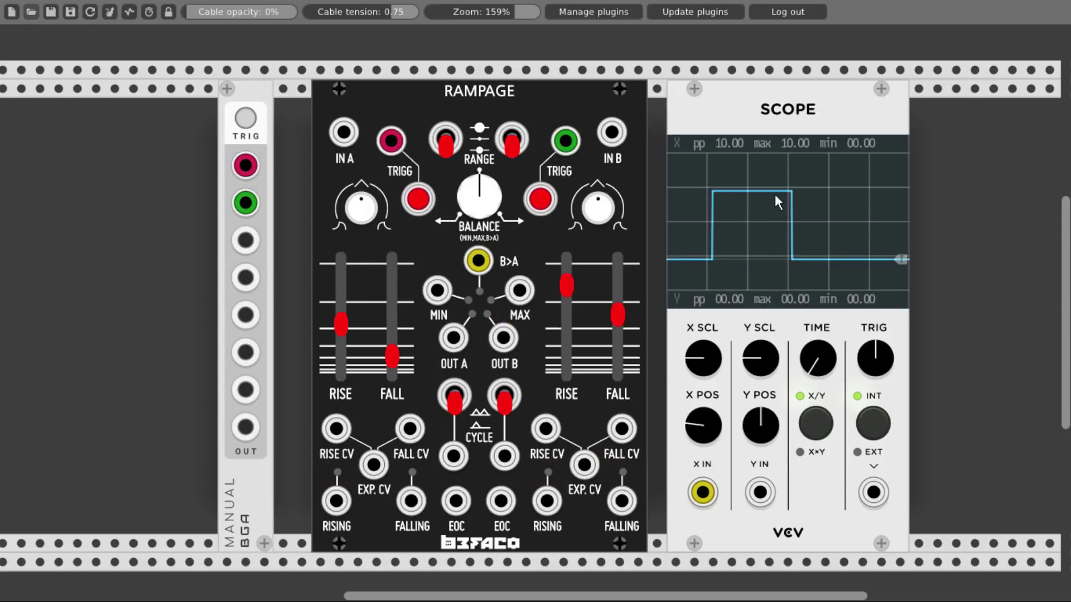
pyautogui.click(249, 121)
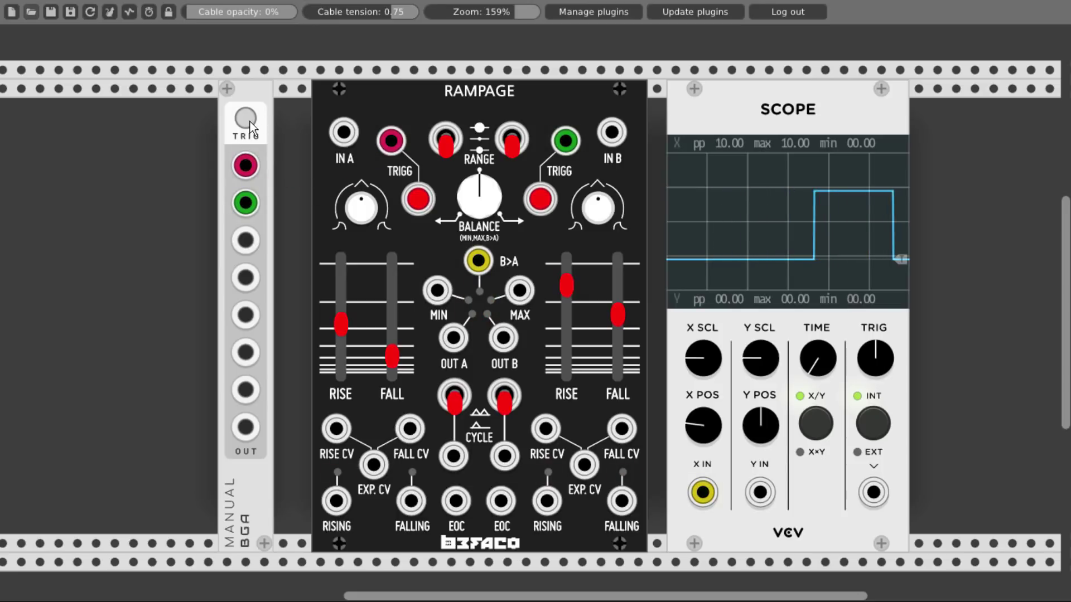
pyautogui.click(250, 121)
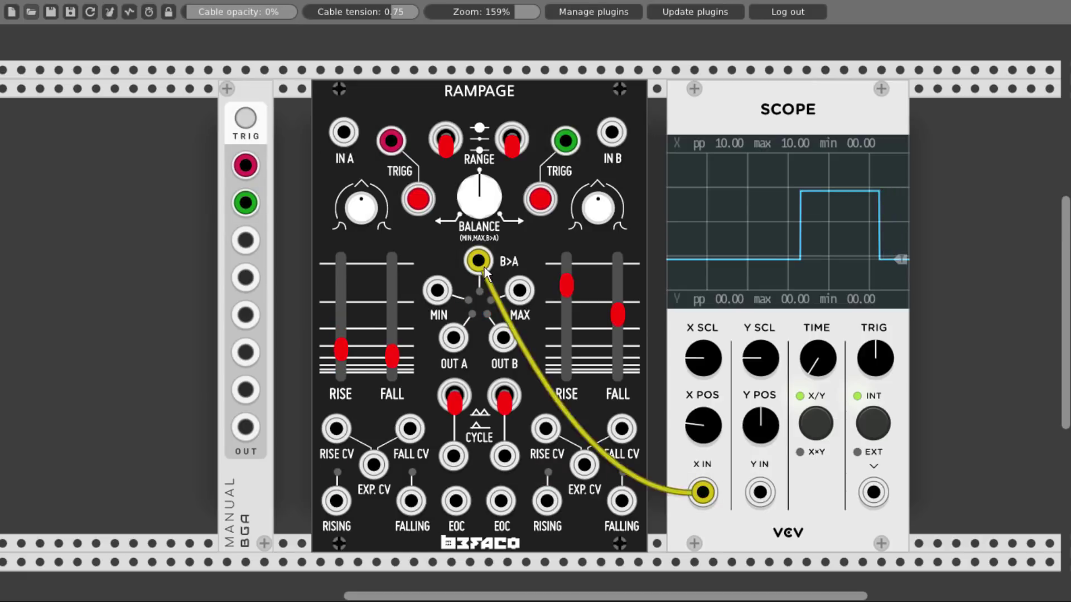
pyautogui.click(246, 118)
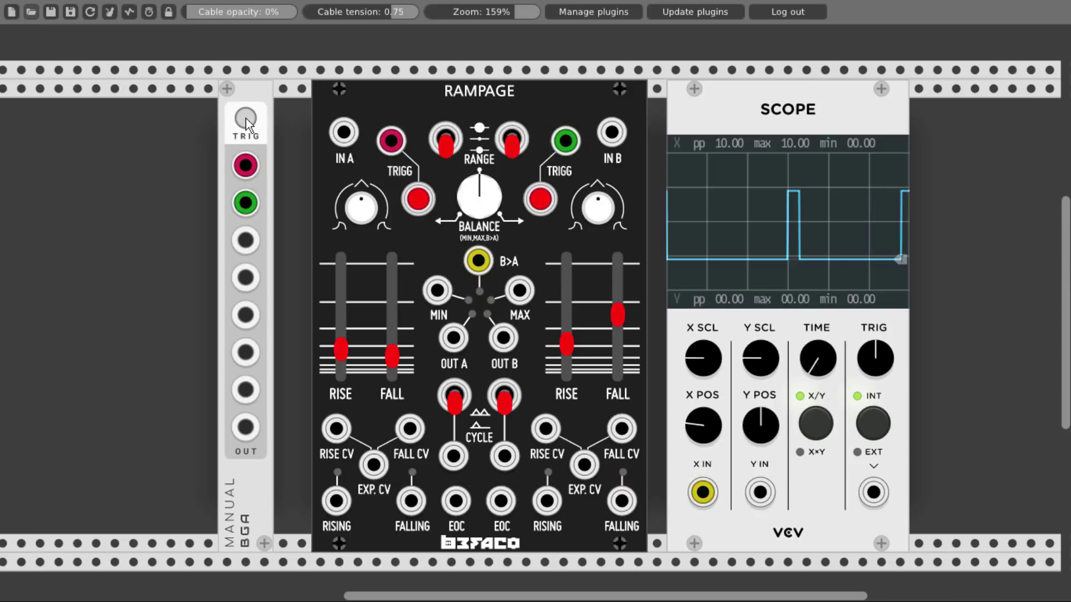
pyautogui.click(246, 119)
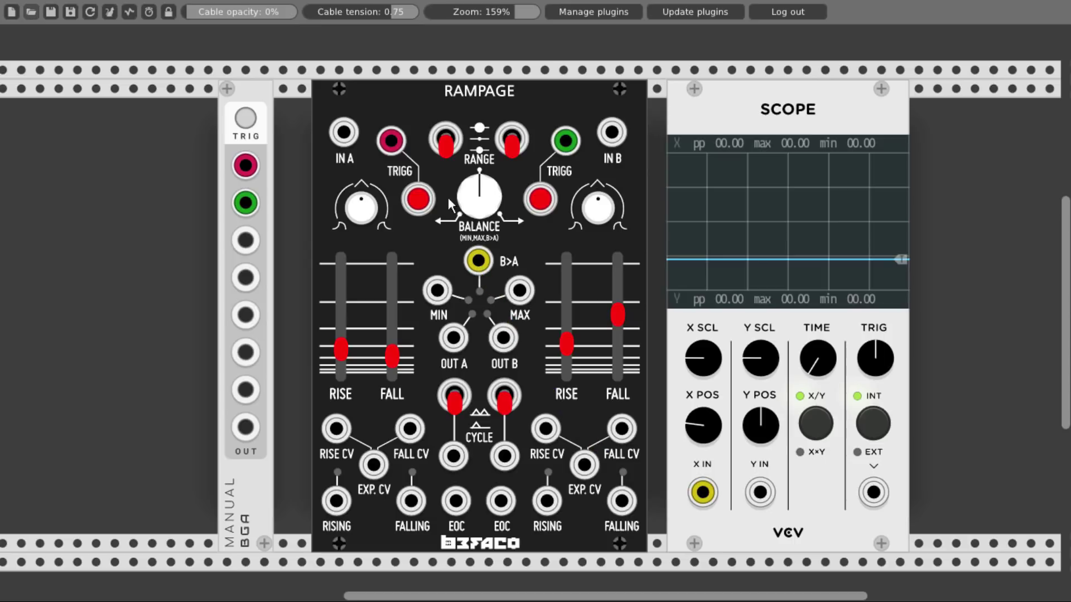
# Turn the Balance knob toward channel B and fire both channels repeatedly to check its effect on the B>A gate.
pyautogui.moveTo(484, 183); pyautogui.dragTo(466, 151)
pyautogui.click(250, 122)
pyautogui.click(250, 122)
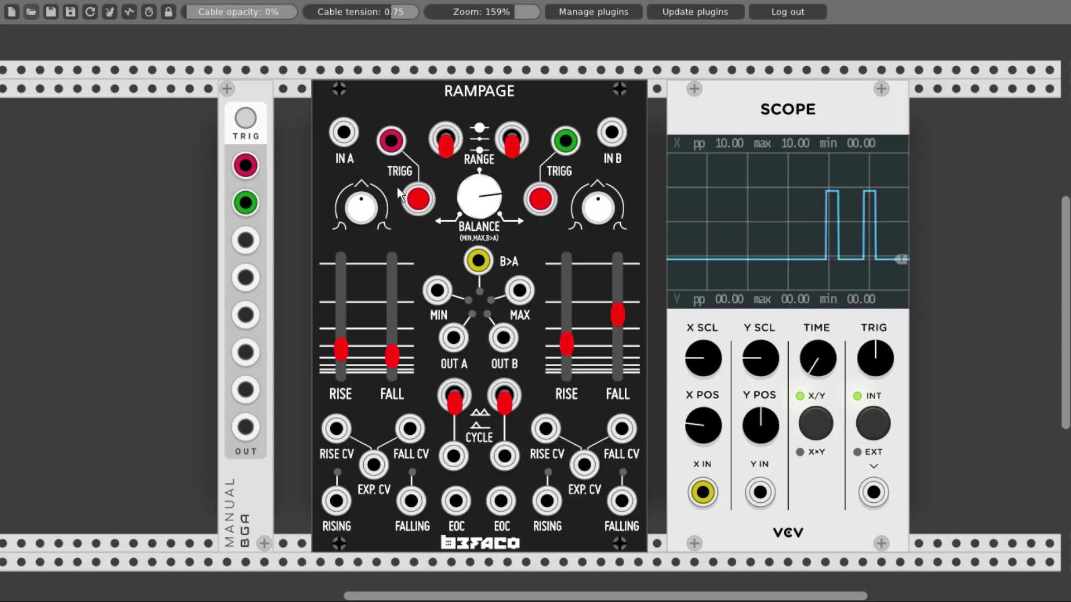
pyautogui.click(246, 116)
pyautogui.click(246, 116)
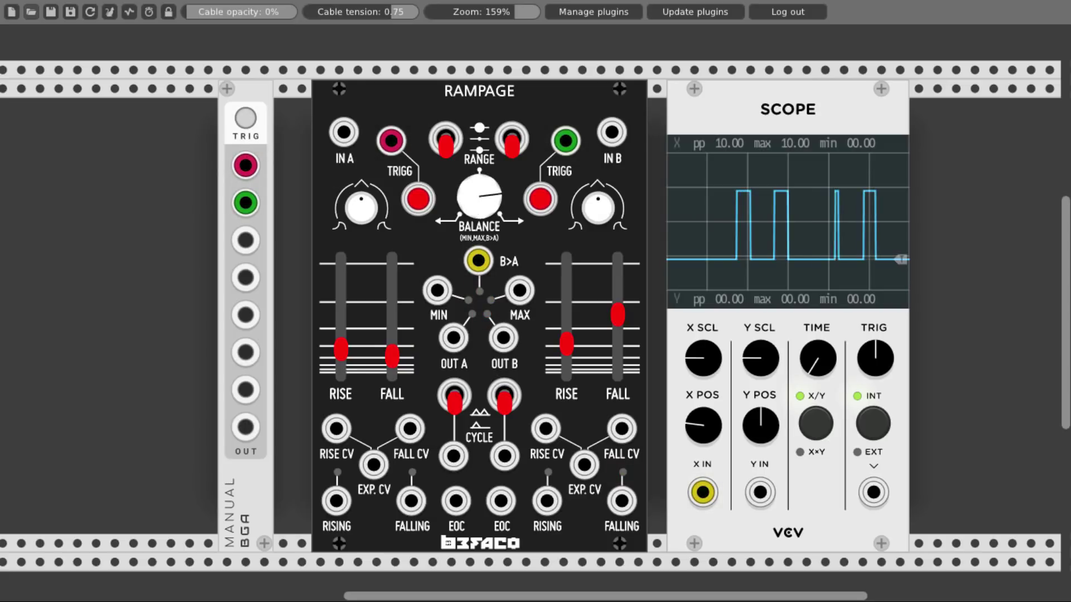
pyautogui.moveTo(469, 193); pyautogui.dragTo(463, 215)
pyautogui.click(250, 118)
# Move the B>A cable to the Min output, patch Max to the Scope's Y In, and fire both channels.
pyautogui.moveTo(478, 260); pyautogui.dragTo(437, 291)
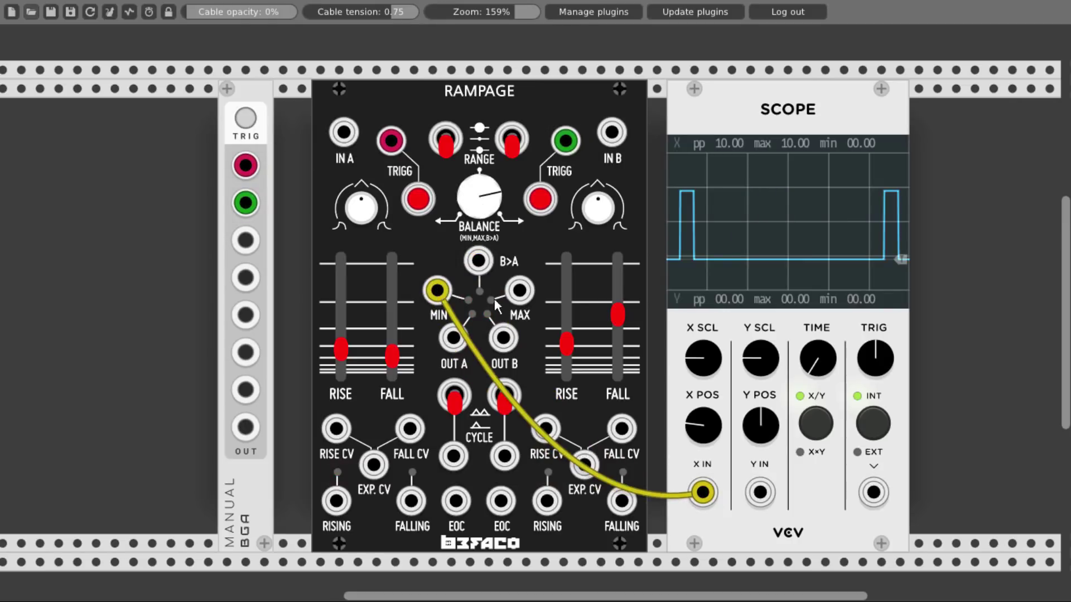
pyautogui.moveTo(520, 290); pyautogui.dragTo(760, 493)
pyautogui.click(243, 116)
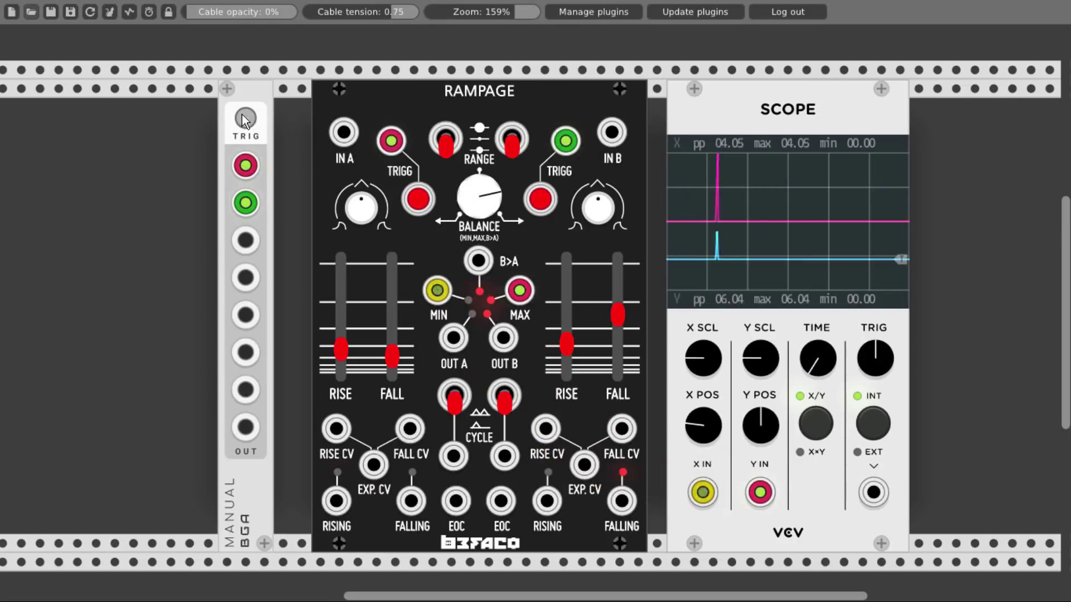
pyautogui.click(244, 116)
pyautogui.click(243, 117)
# Turn the Balance knob toward channel A and fire both channels repeatedly to compare Min and Max.
pyautogui.moveTo(485, 202); pyautogui.dragTo(485, 220)
pyautogui.click(243, 118)
pyautogui.click(245, 119)
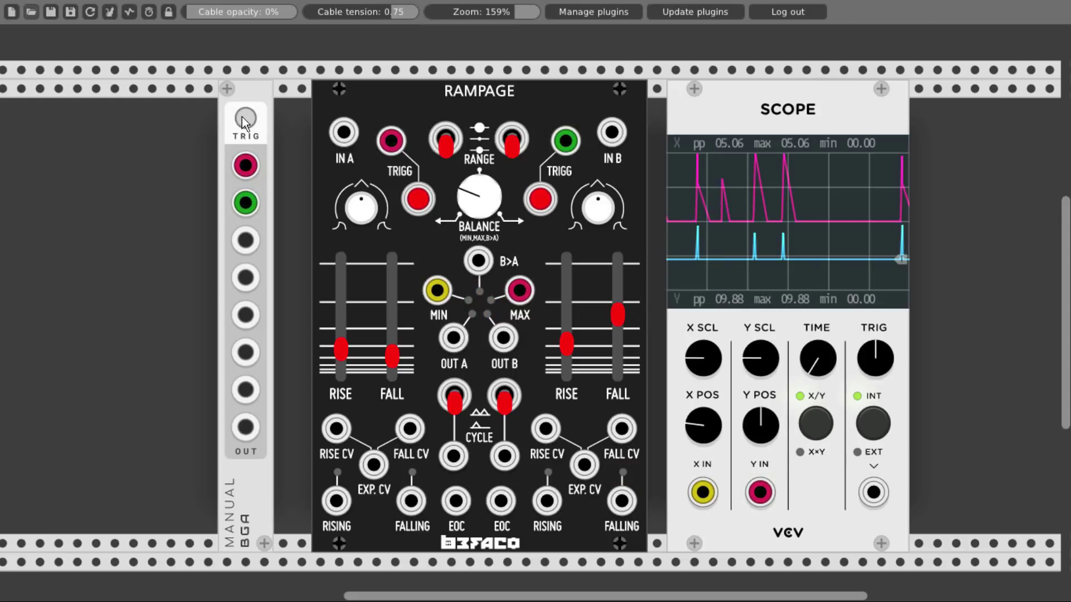
pyautogui.click(244, 118)
pyautogui.click(244, 118)
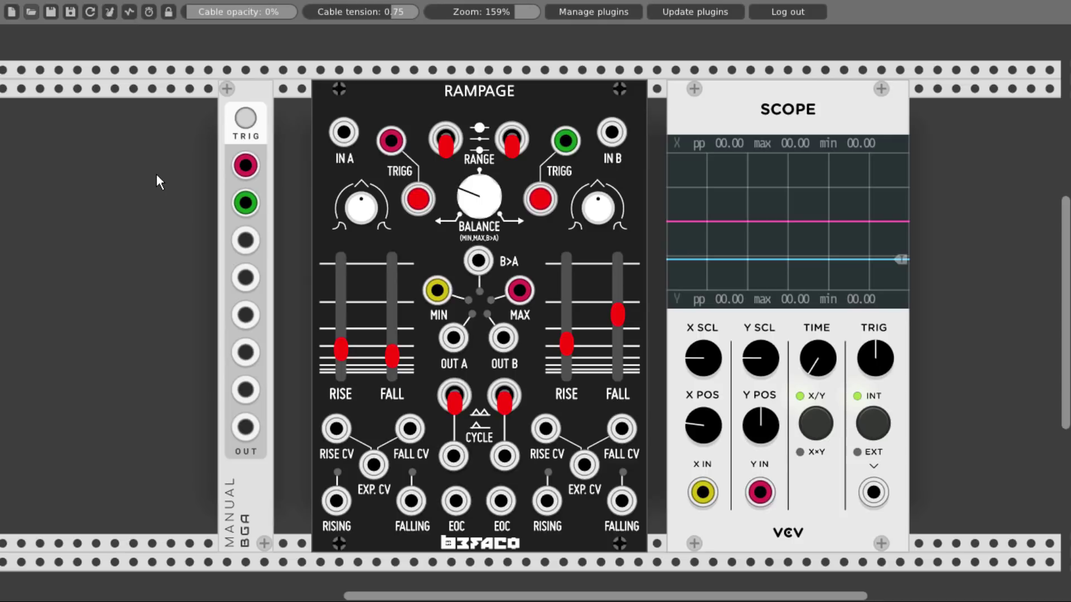
# Remove the Min and Max cables, patch Out A to the Scope's X In, and fire channel A twice.
pyautogui.moveTo(438, 290); pyautogui.dragTo(408, 268)
pyautogui.moveTo(519, 290); pyautogui.dragTo(535, 262)
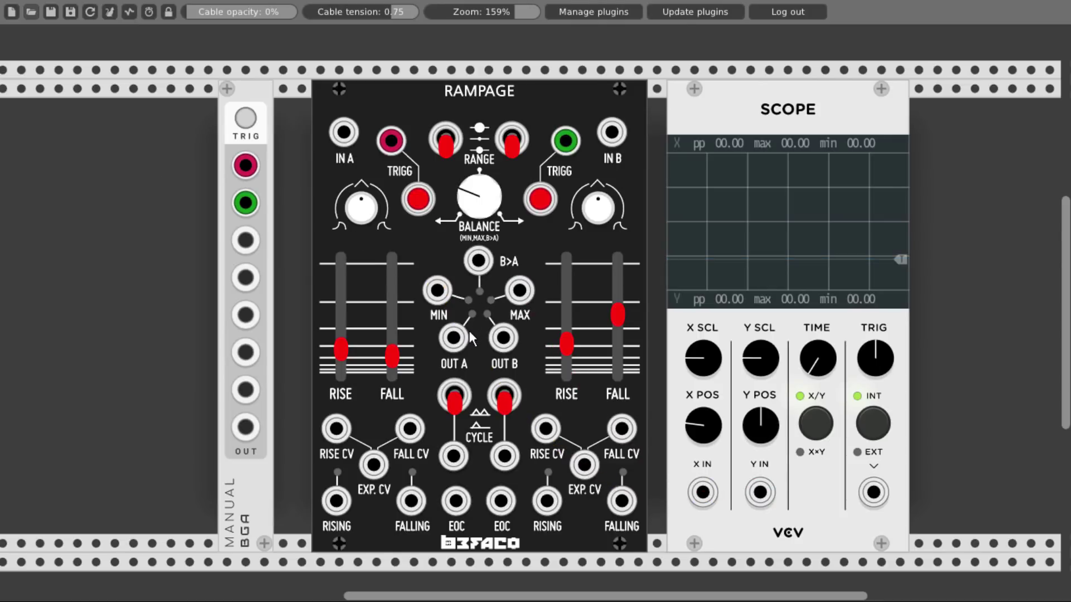
pyautogui.moveTo(454, 338); pyautogui.dragTo(702, 493)
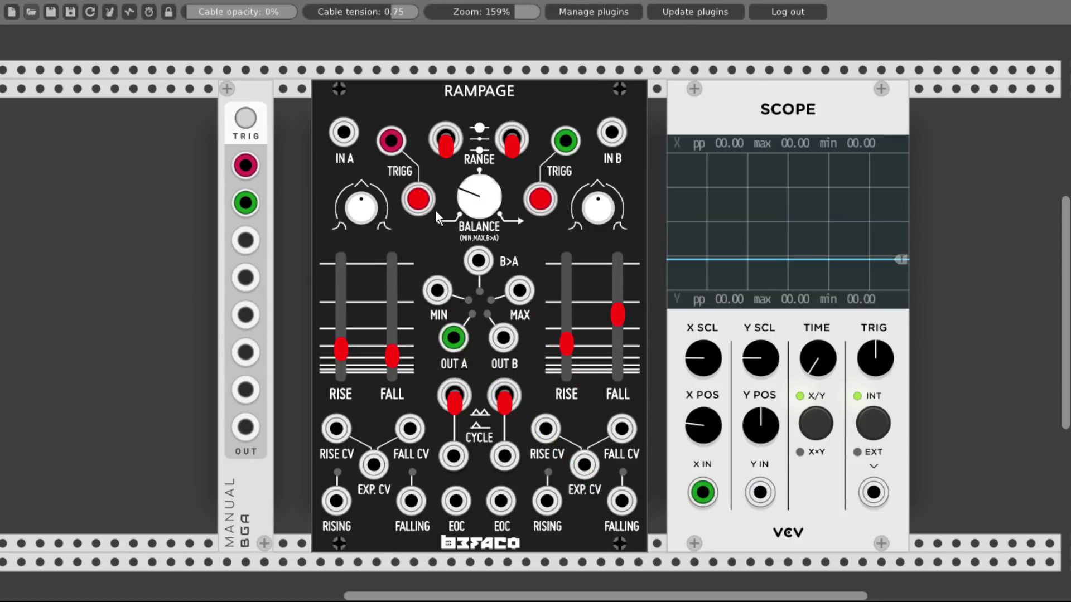
pyautogui.click(420, 201)
pyautogui.click(421, 199)
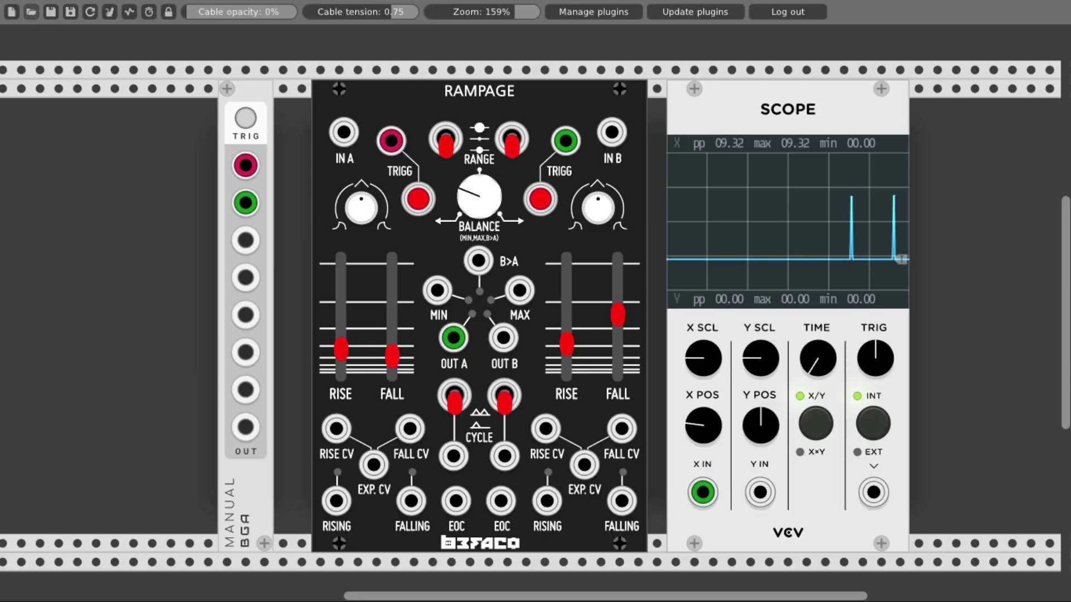
# Lengthen channel A's fall time and fire channel A repeatedly to view the envelope.
pyautogui.moveTo(393, 355); pyautogui.dragTo(393, 317)
pyautogui.click(420, 204)
pyautogui.click(420, 204)
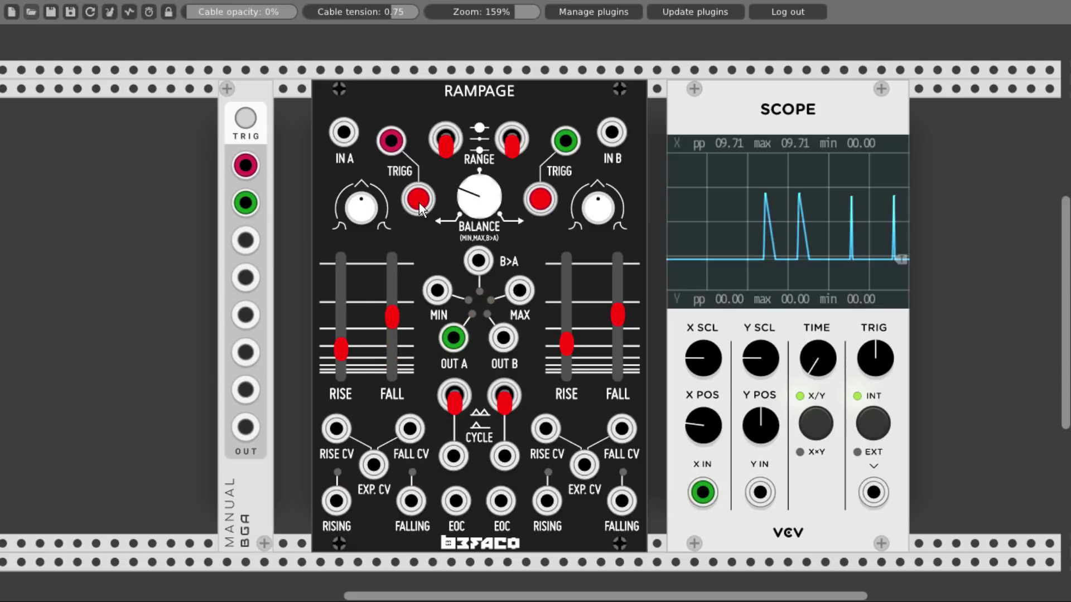
pyautogui.click(420, 204)
pyautogui.click(420, 204)
pyautogui.click(420, 204)
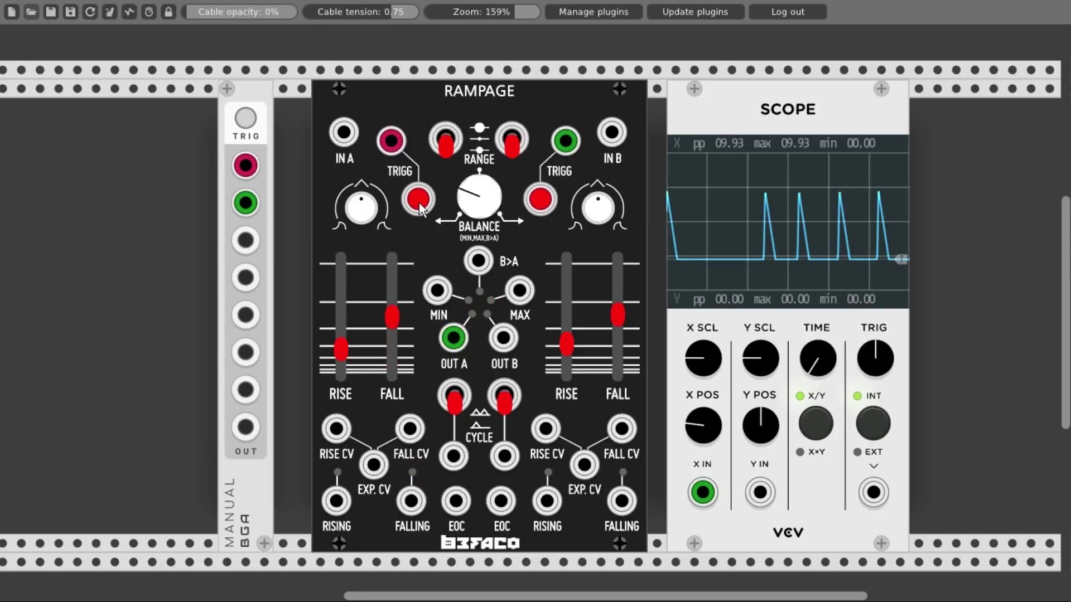
pyautogui.click(421, 207)
# Switch channel A's Cycle on to view its repeating envelope on the Scope, and switch it off again.
pyautogui.click(444, 386)
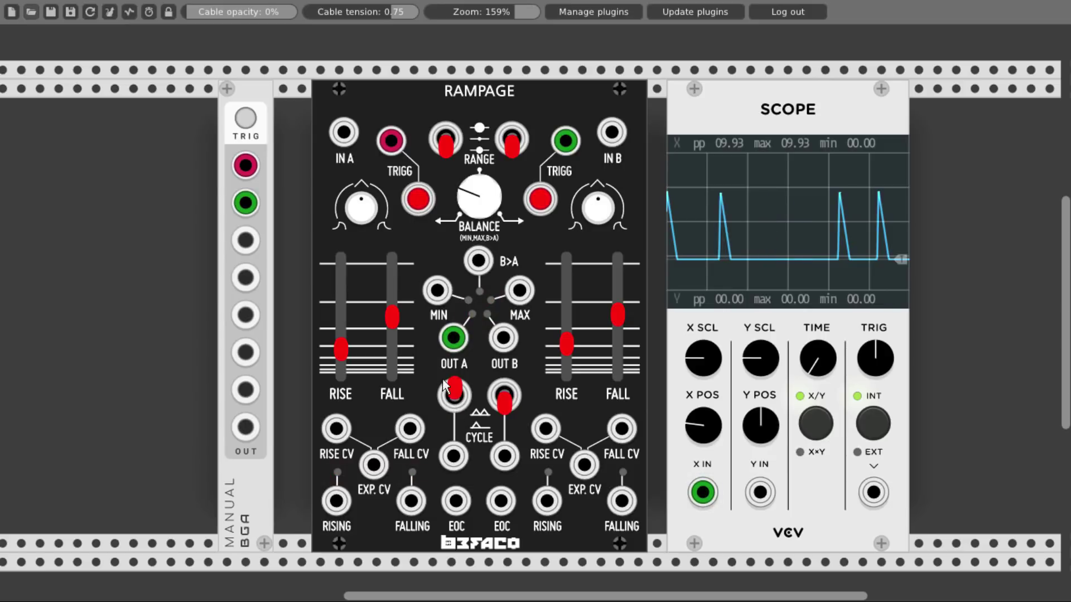
pyautogui.click(418, 202)
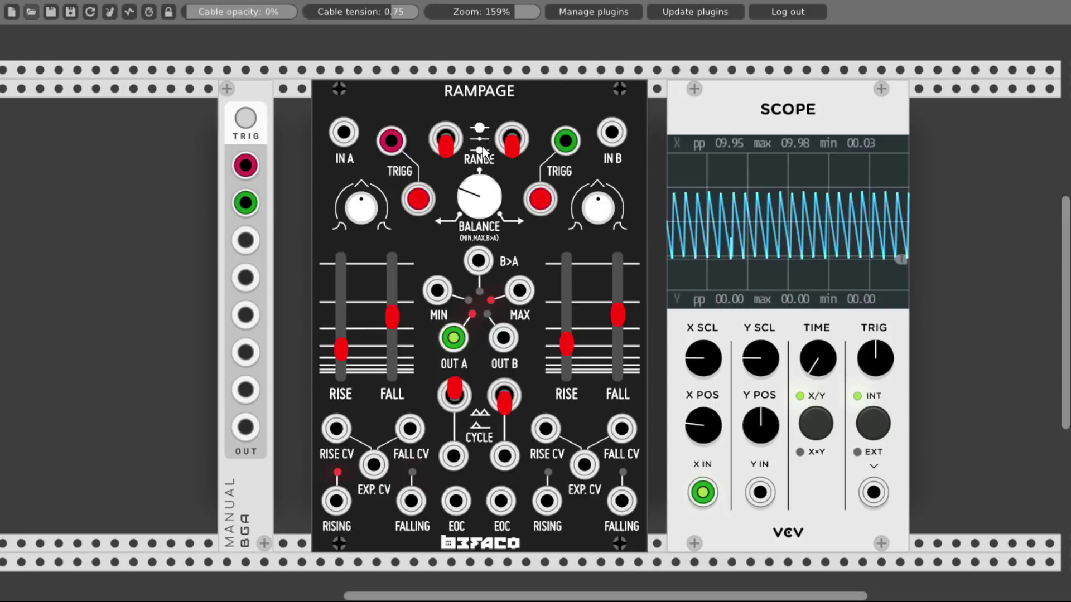
pyautogui.click(455, 391)
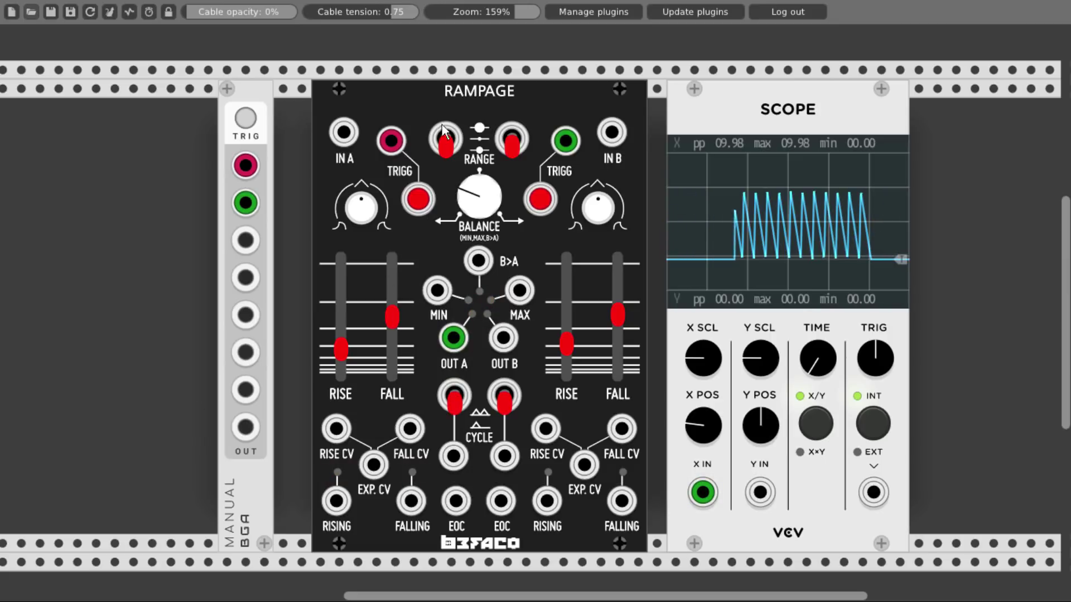
# Fire channel A, set its Range switch to the middle setting, and fire it repeatedly to compare envelope lengths.
pyautogui.click(425, 198)
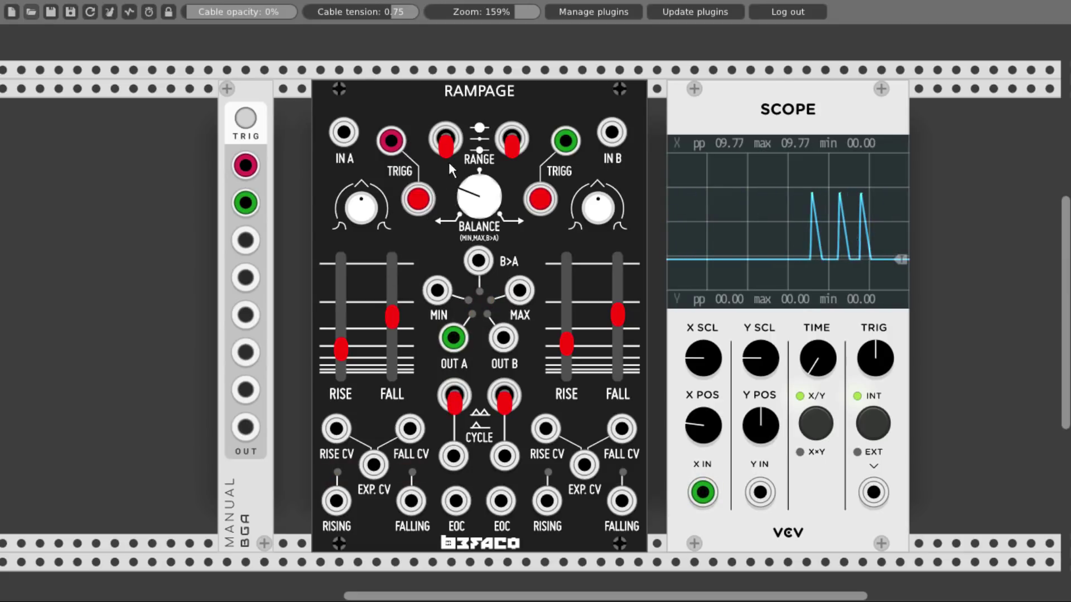
pyautogui.click(452, 144)
pyautogui.click(420, 199)
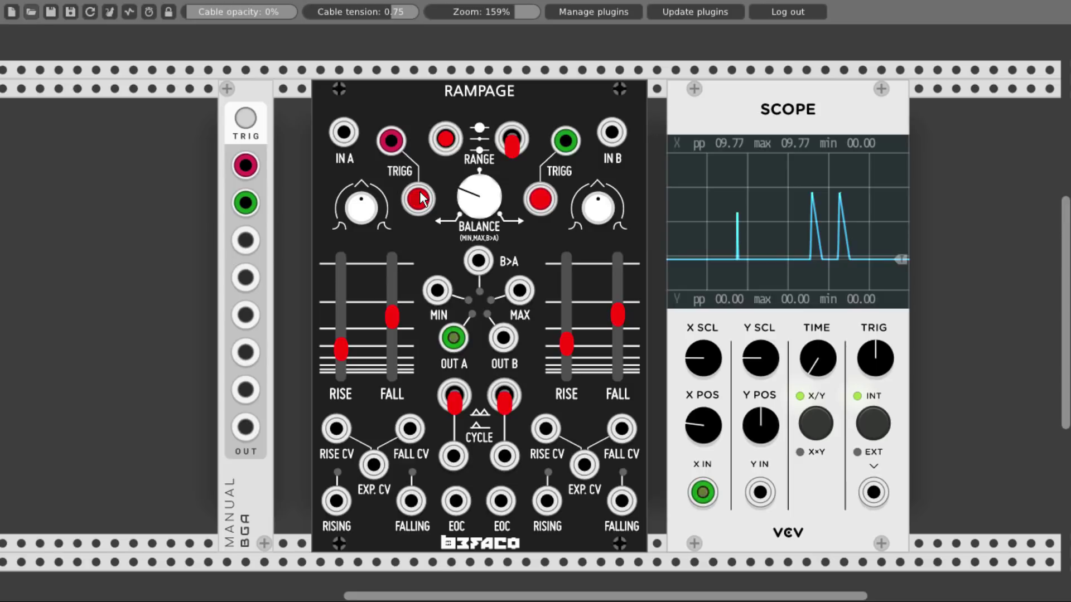
pyautogui.click(419, 199)
pyautogui.click(420, 199)
pyautogui.click(419, 199)
pyautogui.click(419, 199)
pyautogui.click(420, 199)
pyautogui.click(420, 200)
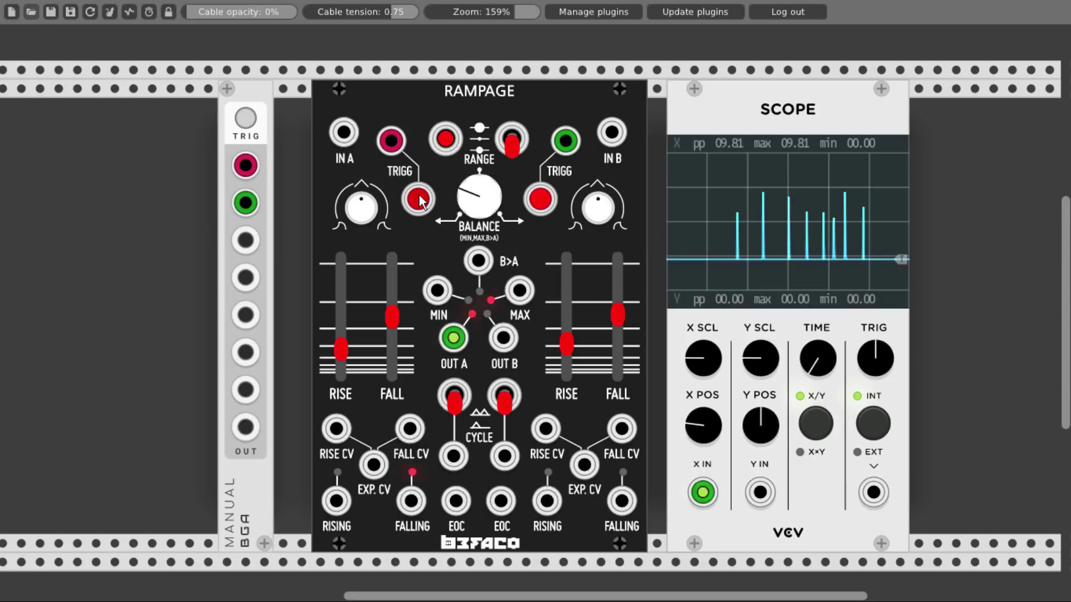
pyautogui.click(419, 199)
pyautogui.click(419, 199)
# Set channel A's Range to its slowest setting, lengthen the fall time, and fire the channel to view the longer envelope.
pyautogui.click(445, 137)
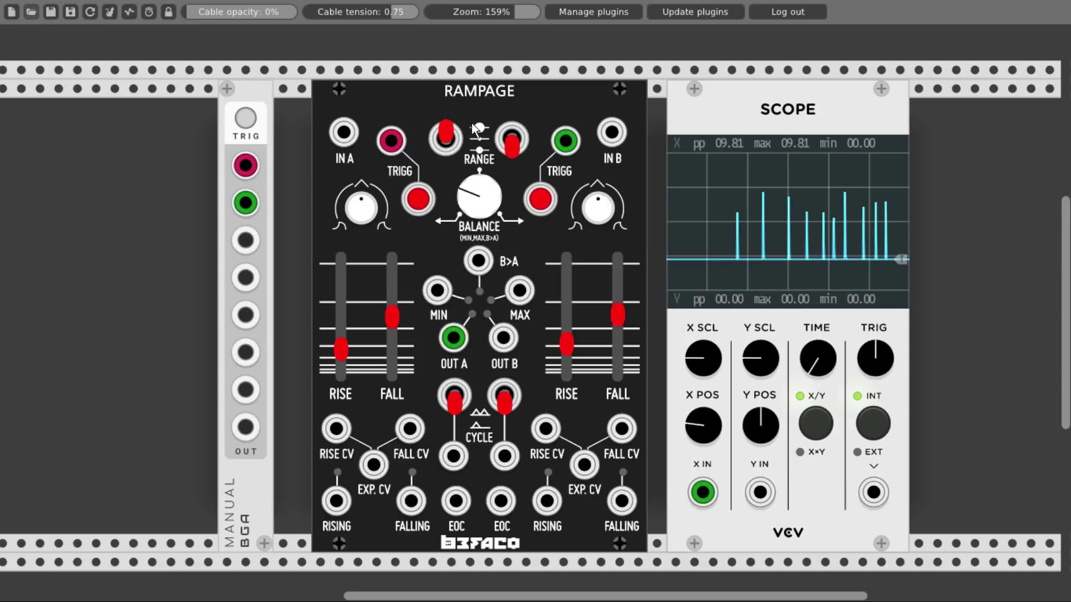
pyautogui.click(418, 202)
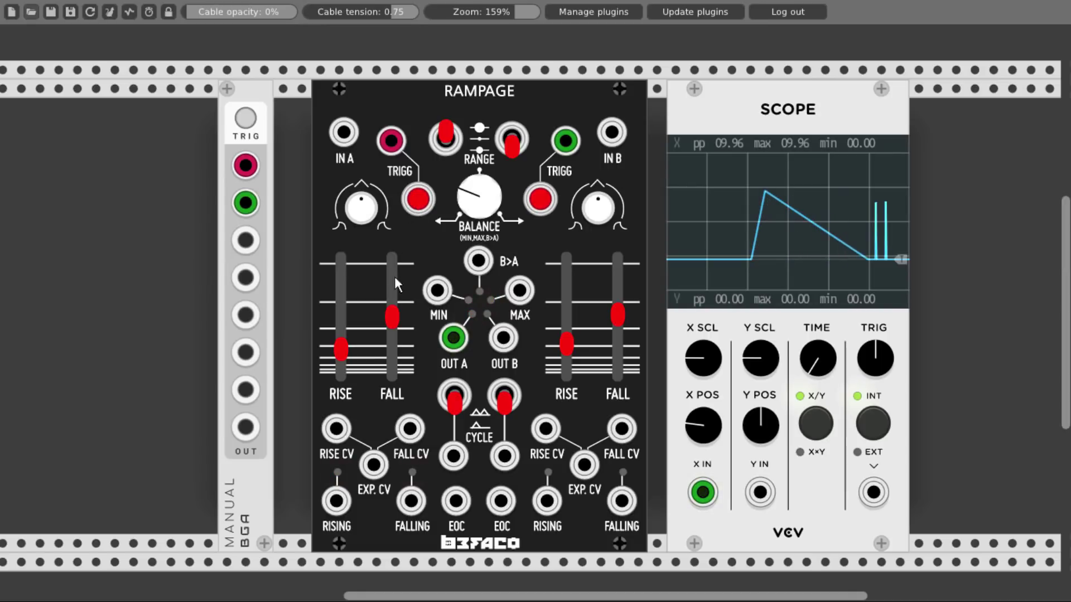
pyautogui.moveTo(393, 317); pyautogui.dragTo(392, 305)
pyautogui.click(416, 199)
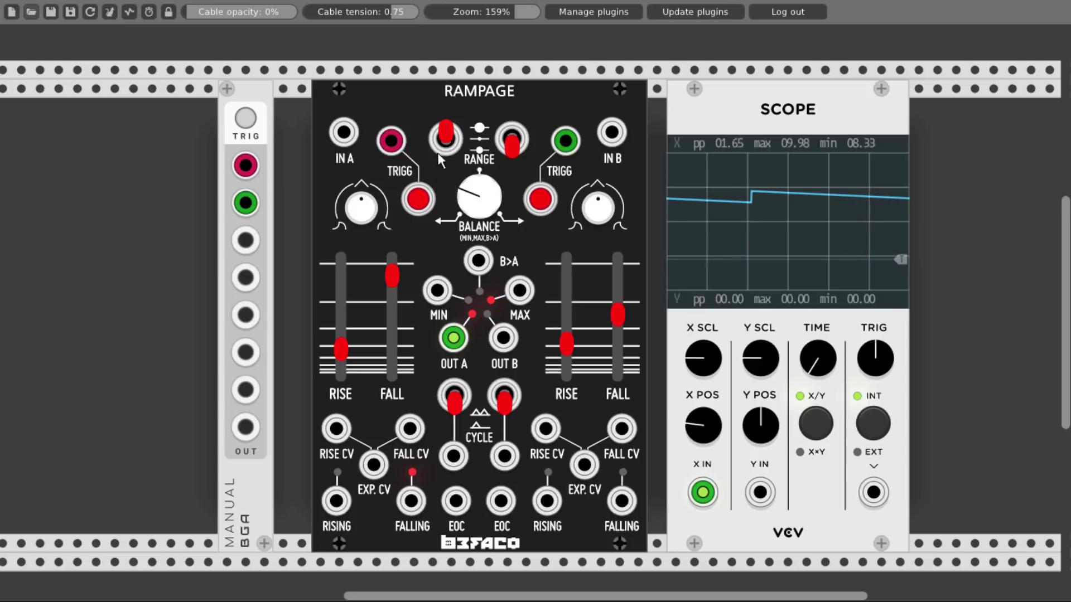
# Undo the recent changes to channel A's fall time and Range switch.
pyautogui.hotkey('ctrl', 'z')
pyautogui.hotkey('ctrl', 'z')
pyautogui.hotkey('ctrl', 'z')
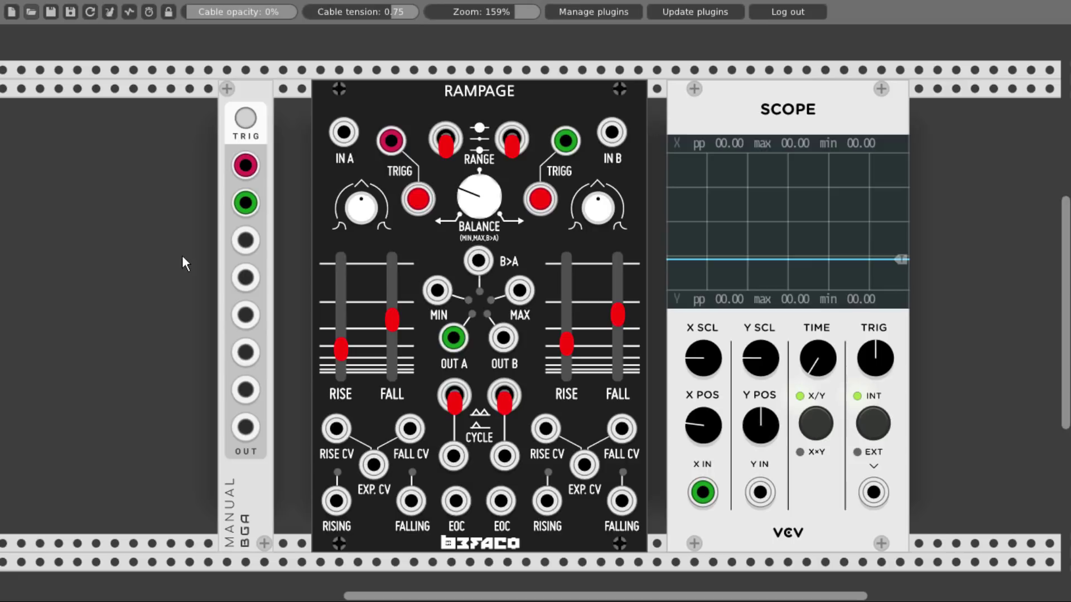
# Remove the cables from both Rampage trigger inputs and from Out A.
pyautogui.moveTo(565, 142); pyautogui.dragTo(507, 138)
pyautogui.moveTo(391, 144); pyautogui.dragTo(394, 152)
pyautogui.moveTo(455, 337); pyautogui.dragTo(459, 340)
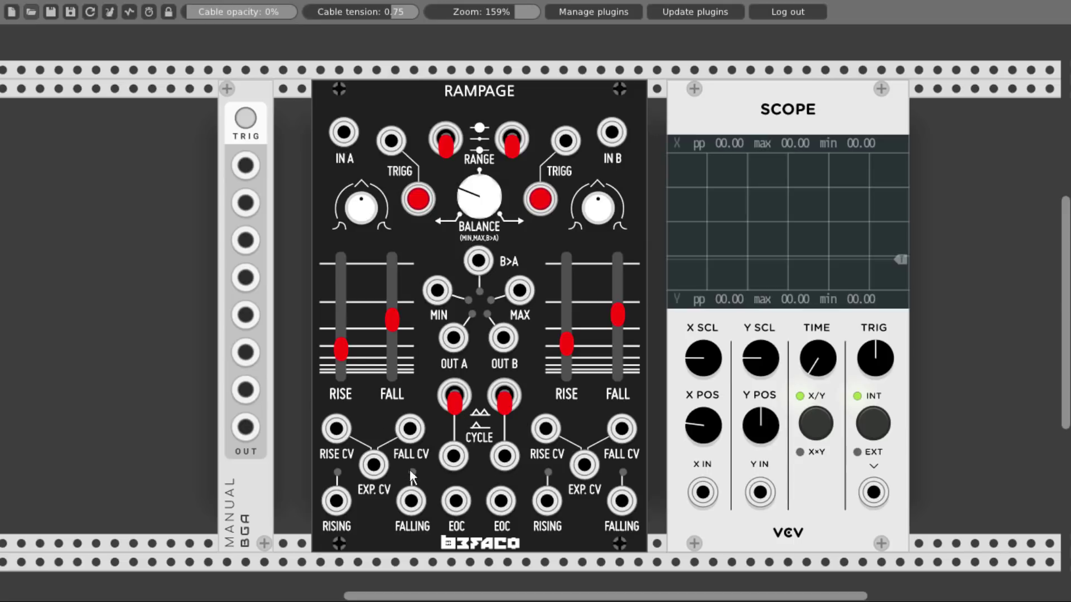
# Patch each channel's EOC to the other channel's trigger input, and connect Out A to the Scope's X In and Out B to Y In.
pyautogui.moveTo(456, 501); pyautogui.dragTo(563, 146)
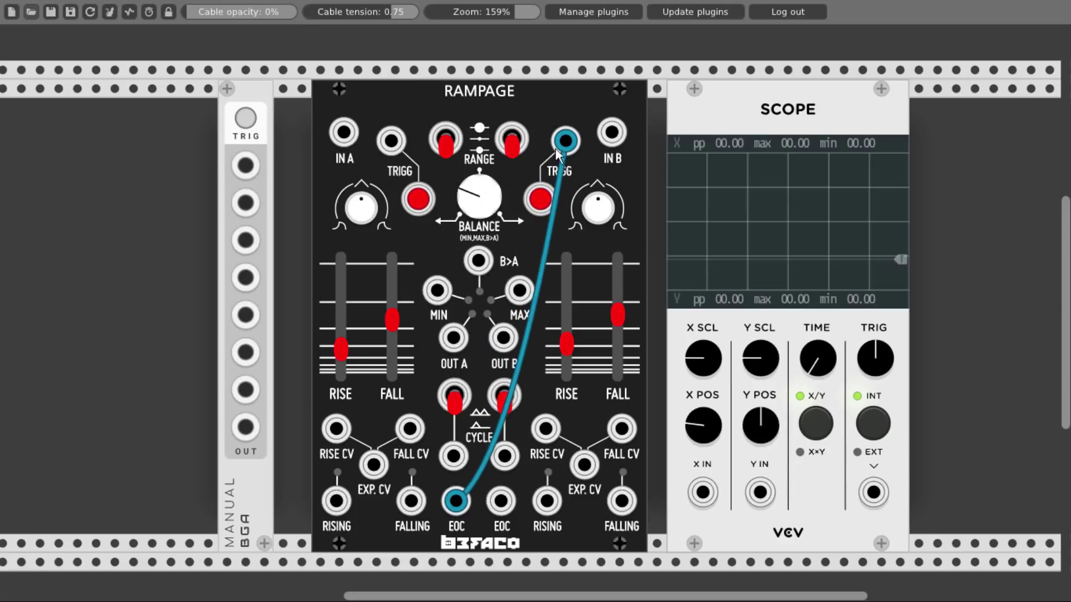
pyautogui.moveTo(501, 501); pyautogui.dragTo(391, 140)
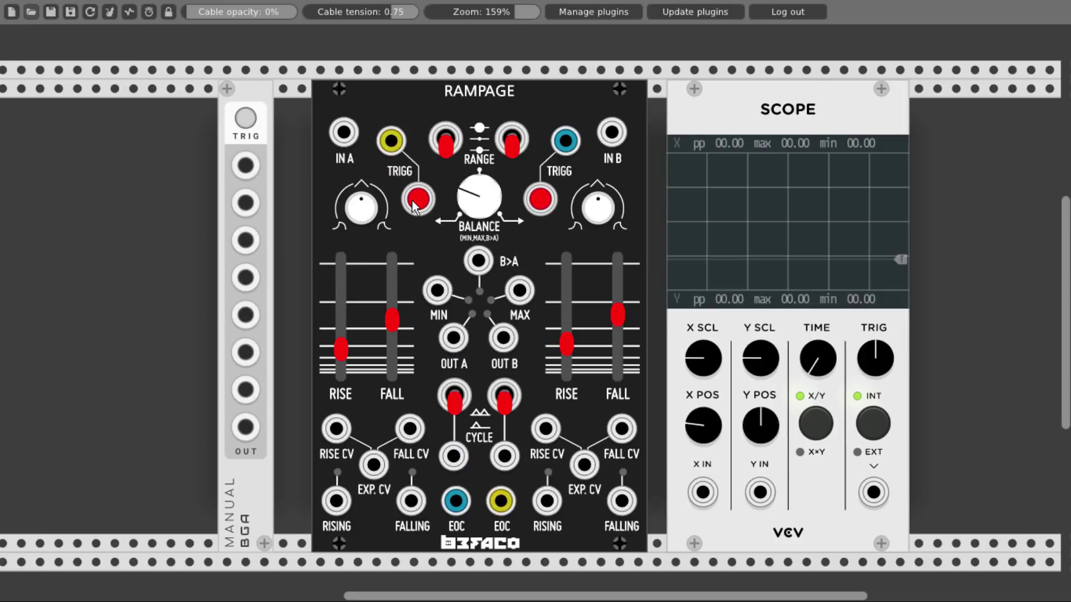
pyautogui.moveTo(453, 337); pyautogui.dragTo(703, 492)
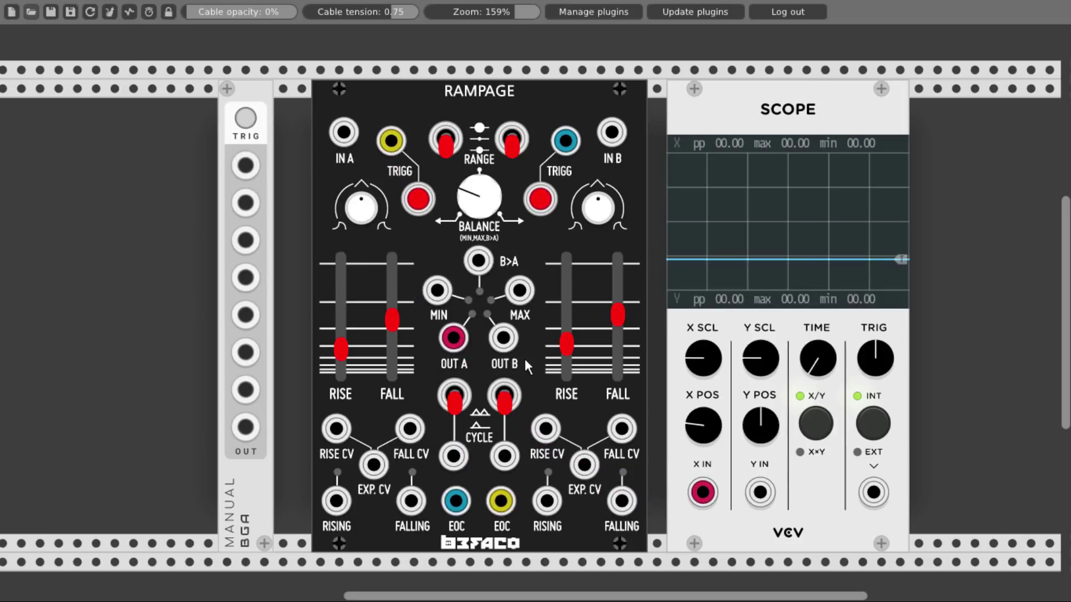
pyautogui.moveTo(504, 337)
pyautogui.mouseDown()
pyautogui.moveTo(757, 473)
pyautogui.moveTo(760, 492)
pyautogui.mouseUp()
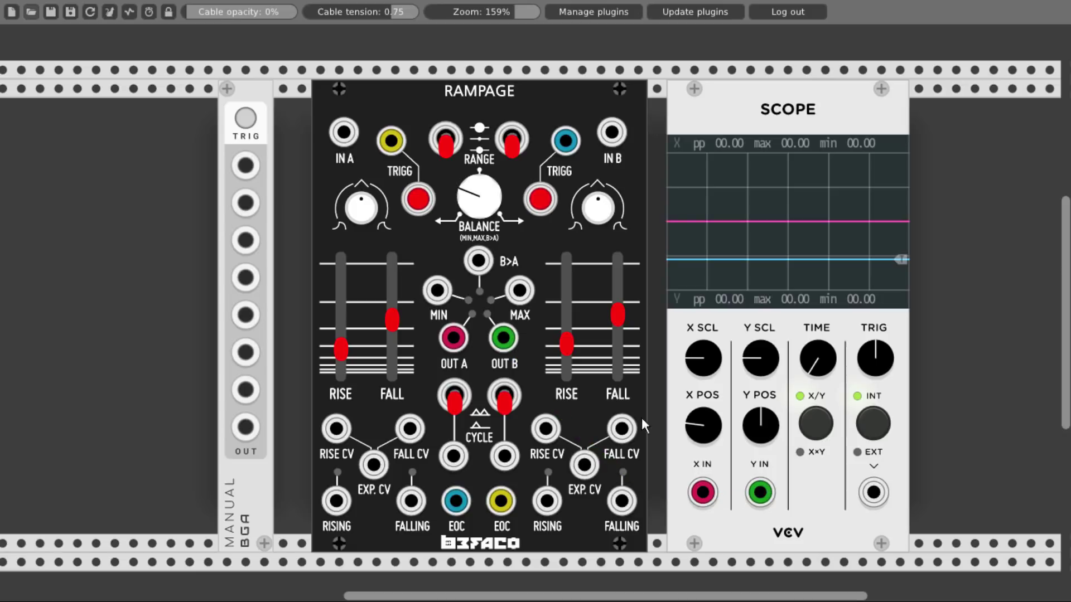
pyautogui.click(412, 205)
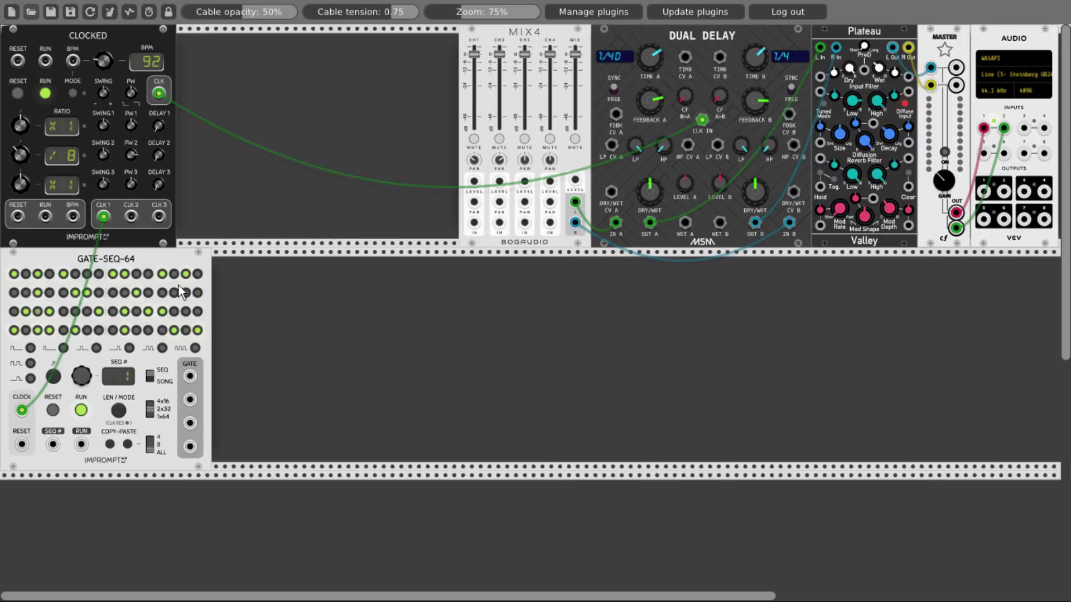
# Add an MSM Treasure VCO to the row of GATE-SEQ-64 and give it the Omri's Treasure | Mushroom theme.
pyautogui.click(148, 311)
pyautogui.rightClick(323, 360)
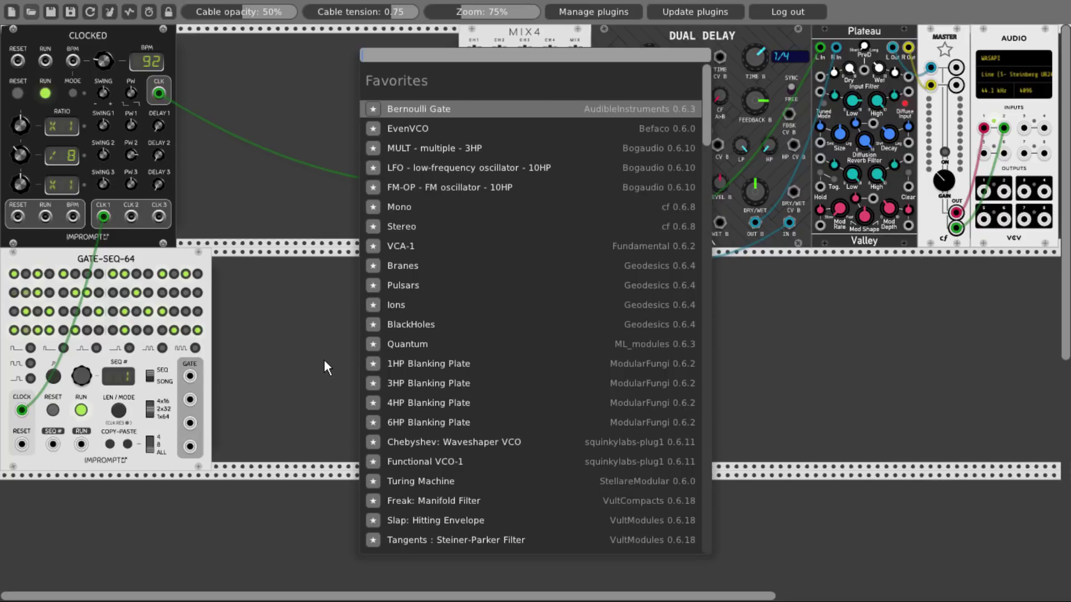
pyautogui.write('msm')
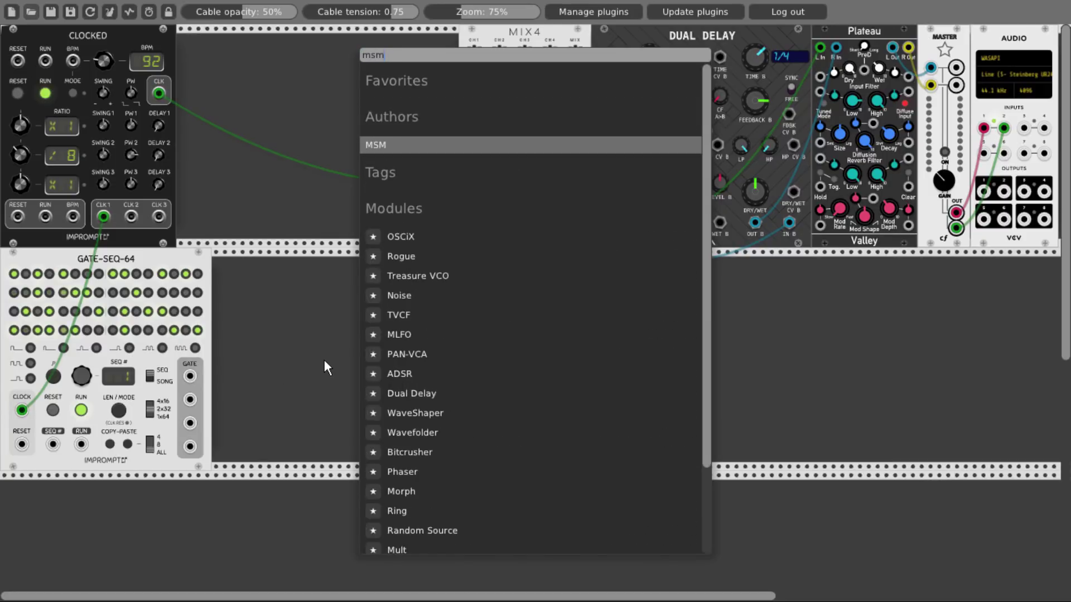
pyautogui.click(406, 275)
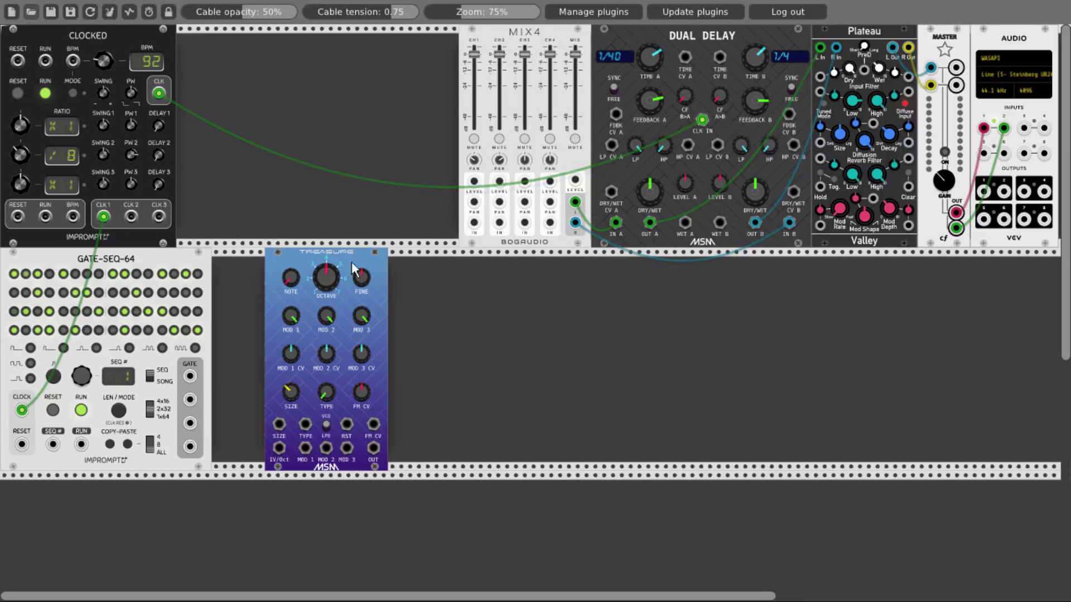
pyautogui.rightClick(337, 254)
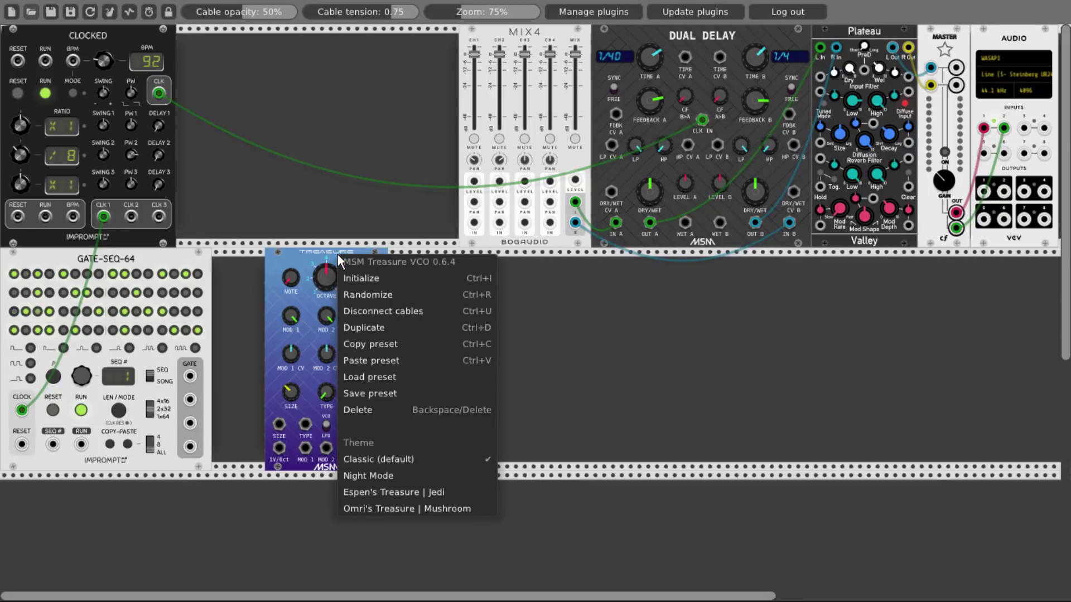
pyautogui.click(361, 508)
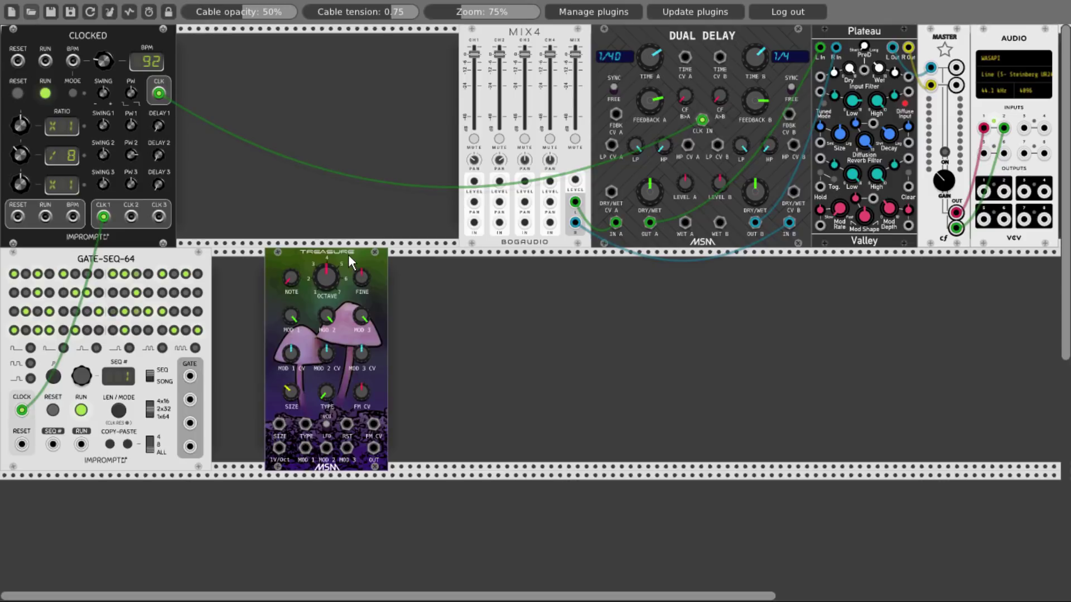
# Duplicate the Treasure VCO and place both copies side by side directly next to GATE-SEQ-64.
pyautogui.hotkey('ctrl', 'd')
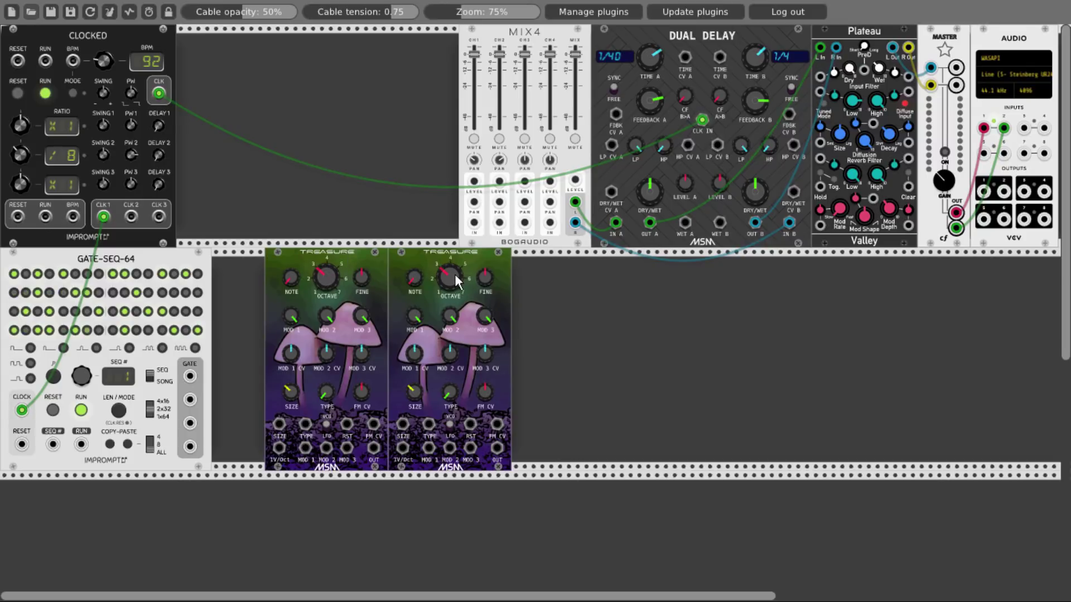
pyautogui.moveTo(387, 257); pyautogui.dragTo(306, 257)
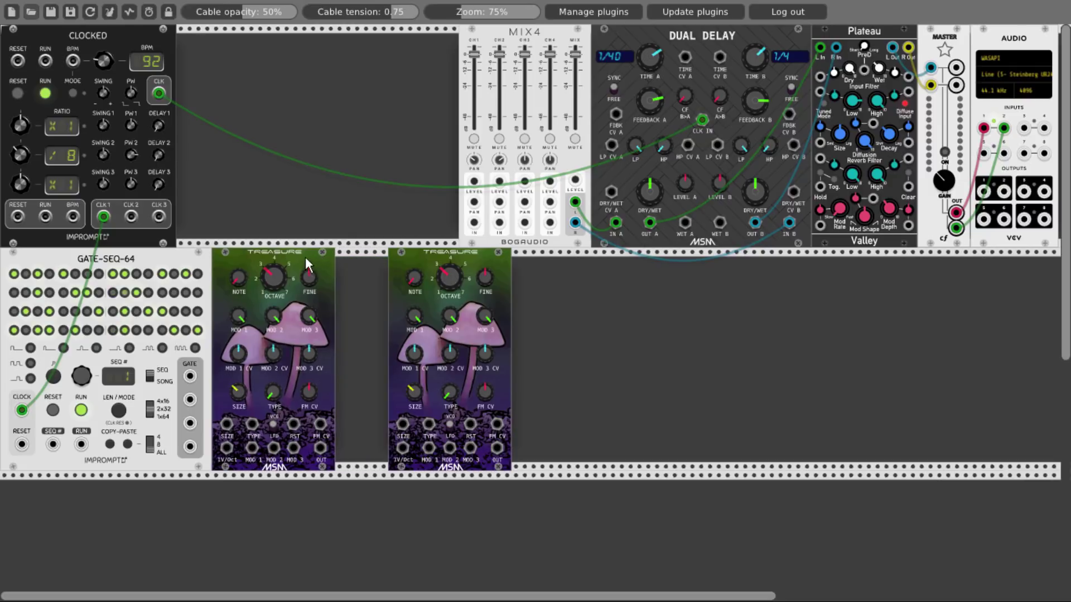
pyautogui.moveTo(420, 262); pyautogui.dragTo(338, 274)
# Add the AS VCA module and place it right after the second Treasure VCO.
pyautogui.doubleClick(476, 315)
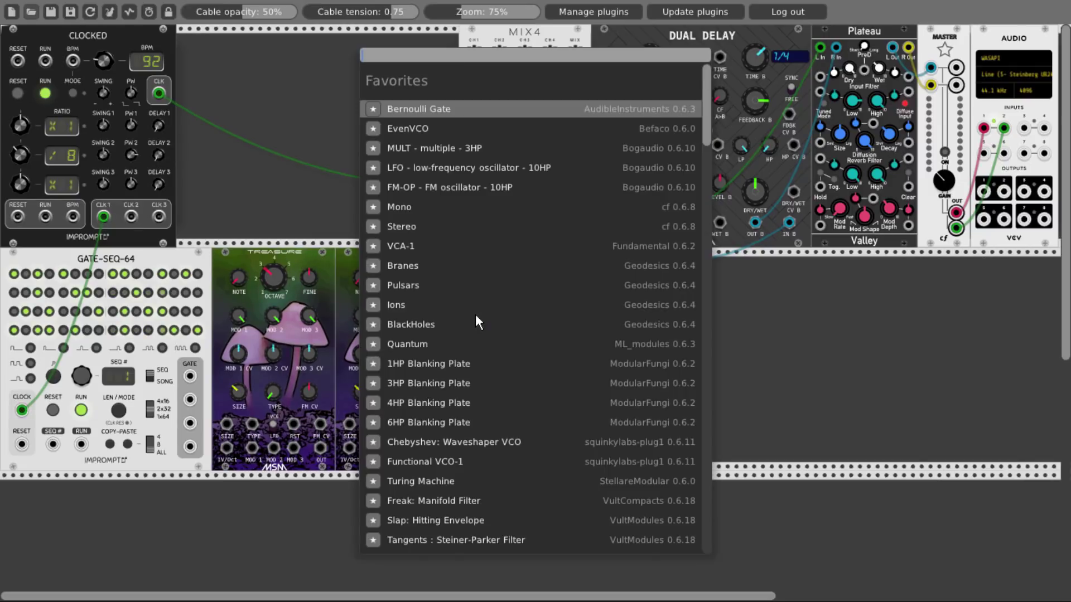
pyautogui.write('vca')
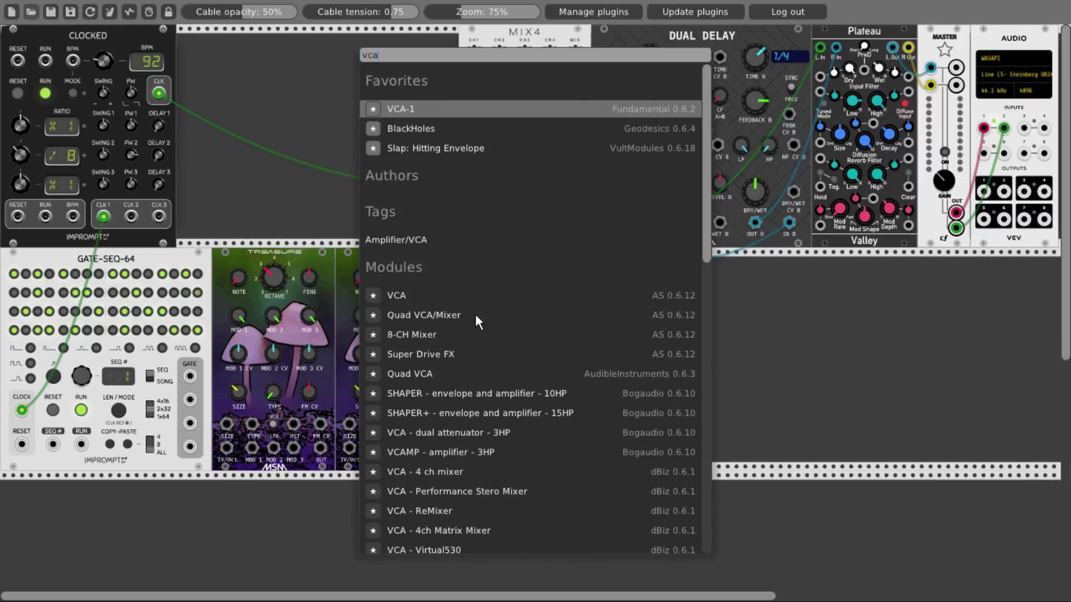
pyautogui.click(400, 298)
pyautogui.moveTo(472, 311); pyautogui.dragTo(471, 294)
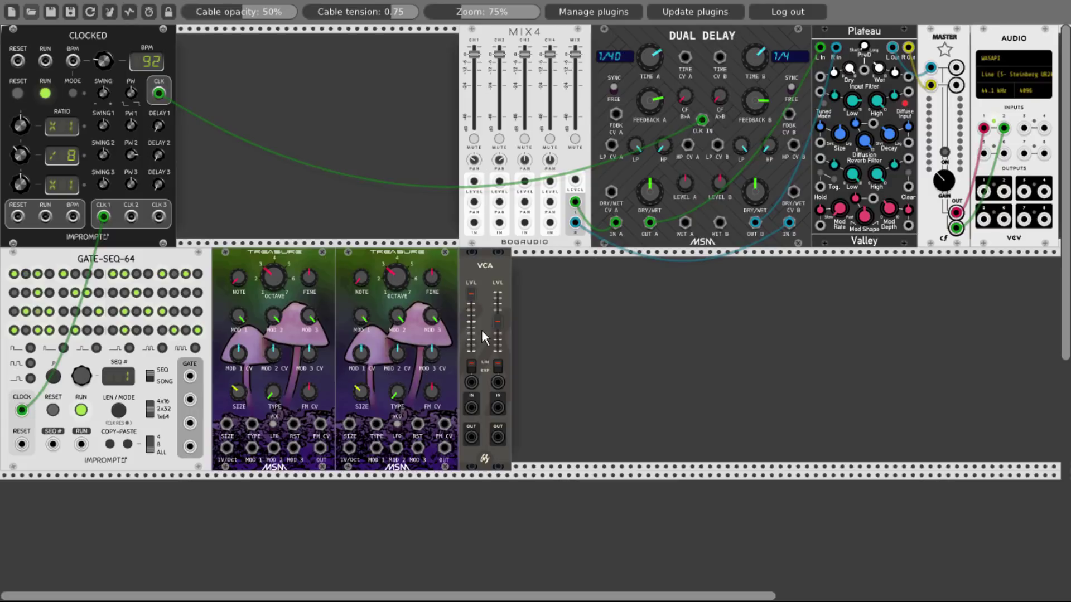
# Add a Befaco Rampage to the same row, after the VCA.
pyautogui.doubleClick(607, 310)
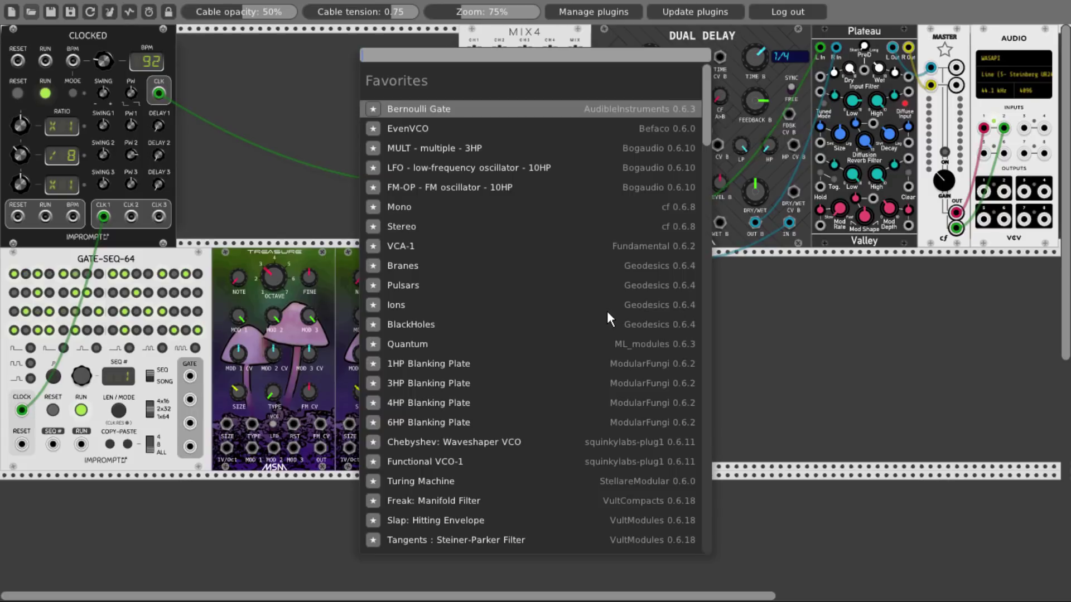
pyautogui.write('ram')
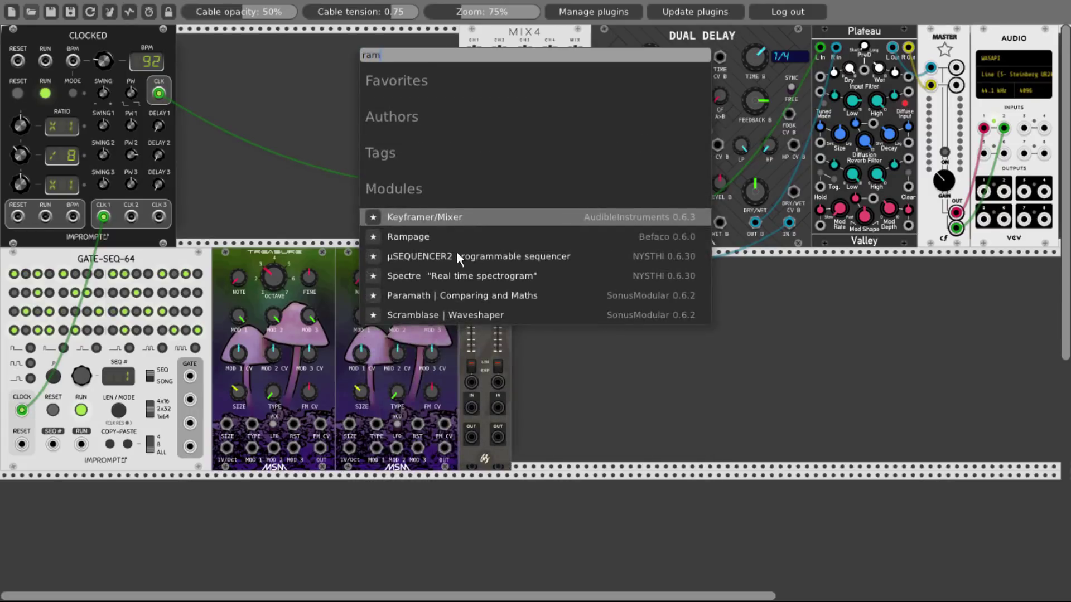
pyautogui.click(437, 237)
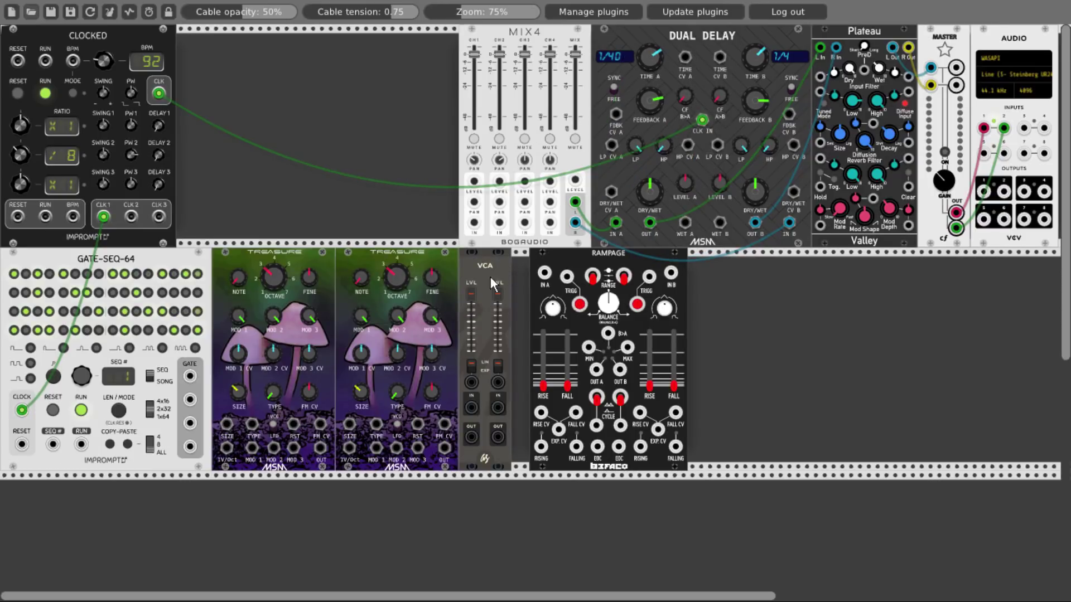
# Route both Treasure VCO outputs through the VCA into MIX4 channels 1 and 2, with the Master on and the mix muted.
pyautogui.moveTo(319, 448); pyautogui.dragTo(473, 407)
pyautogui.moveTo(444, 448); pyautogui.dragTo(497, 408)
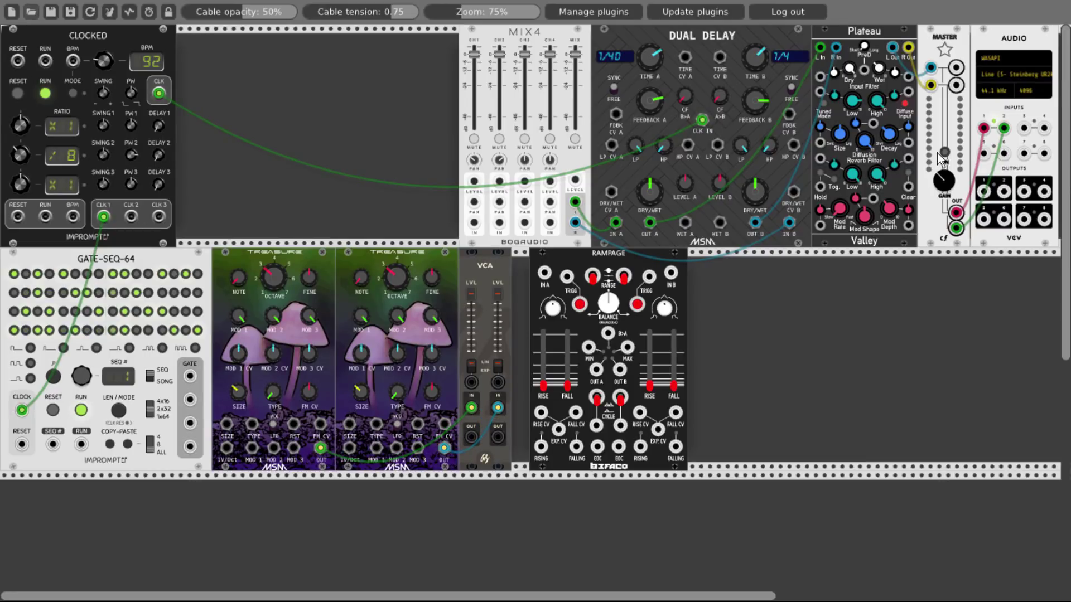
pyautogui.click(943, 152)
pyautogui.moveTo(472, 437); pyautogui.dragTo(474, 223)
pyautogui.moveTo(499, 222); pyautogui.dragTo(498, 438)
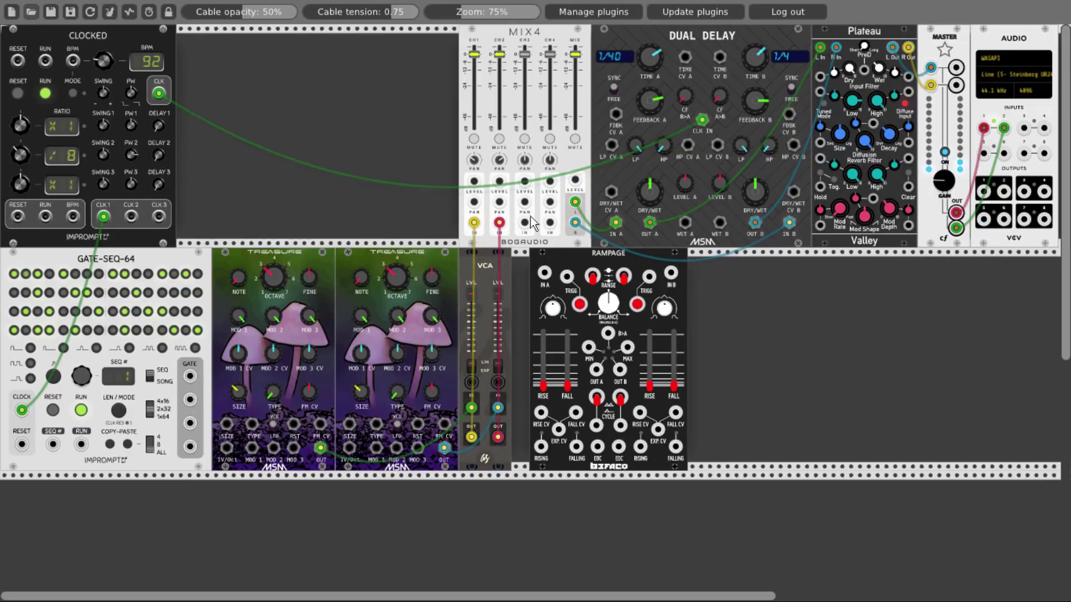
pyautogui.click(575, 139)
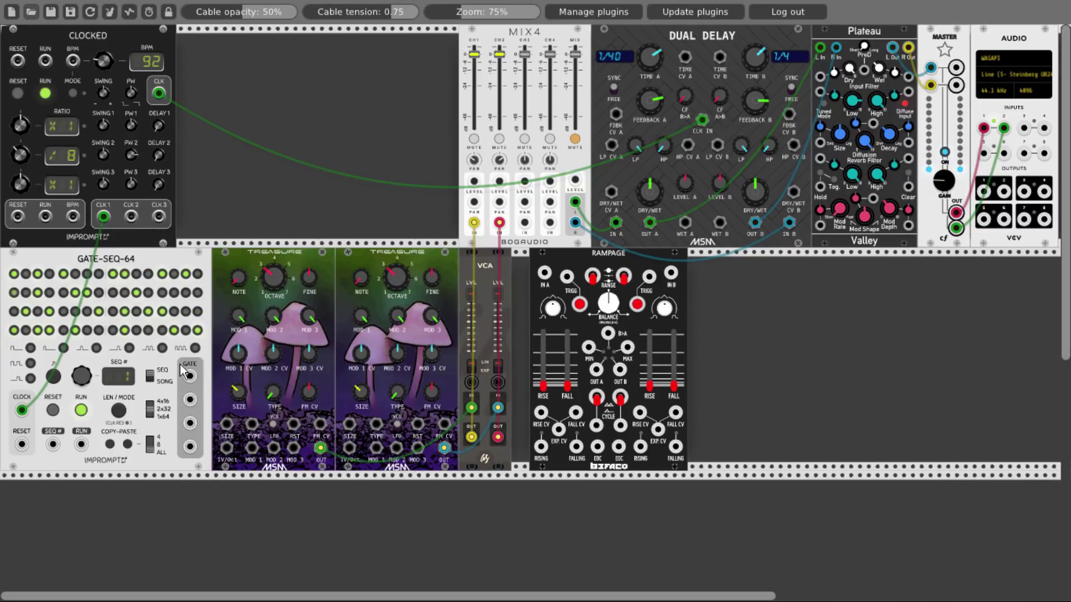
# Patch GATE-SEQ-64 gates 1 and 3 to Rampage's A and B trigger inputs, and Out A and Out B to the VCA's level CV inputs.
pyautogui.moveTo(189, 378); pyautogui.dragTo(549, 279)
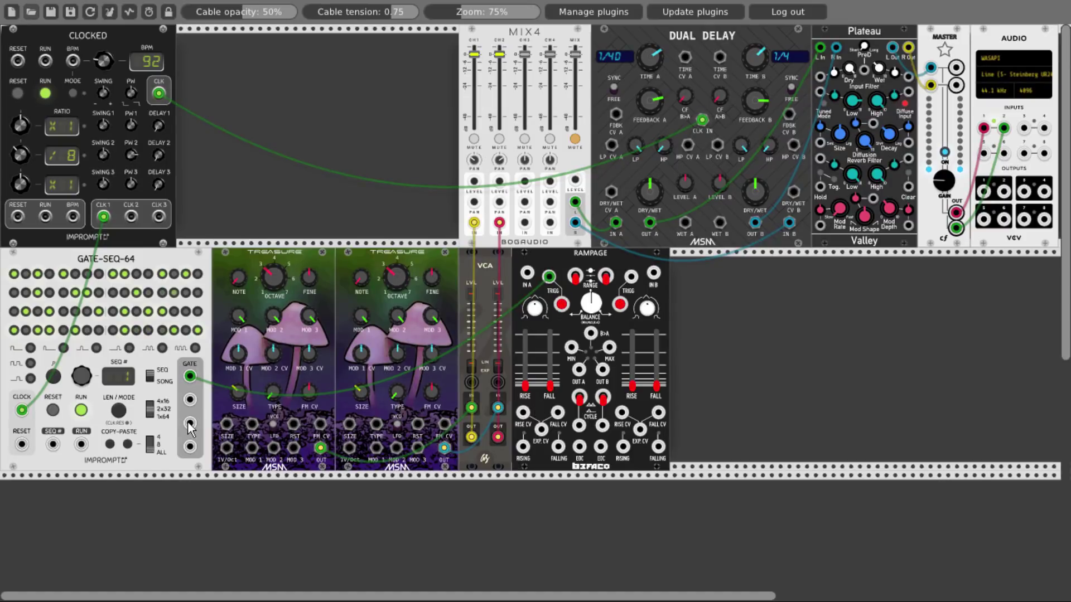
pyautogui.moveTo(190, 422); pyautogui.dragTo(631, 276)
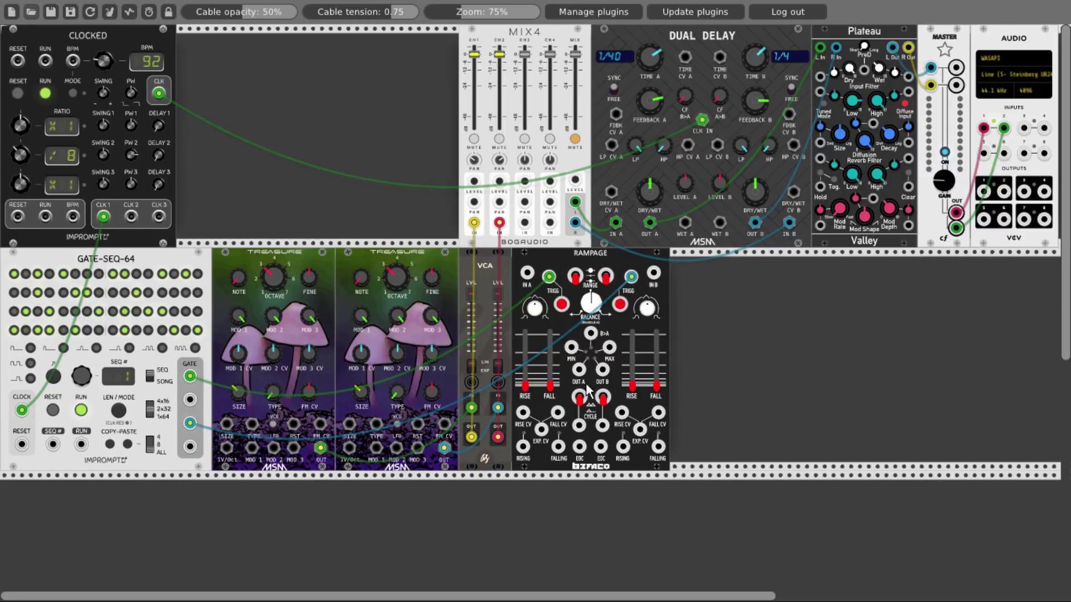
pyautogui.moveTo(580, 373); pyautogui.dragTo(602, 376)
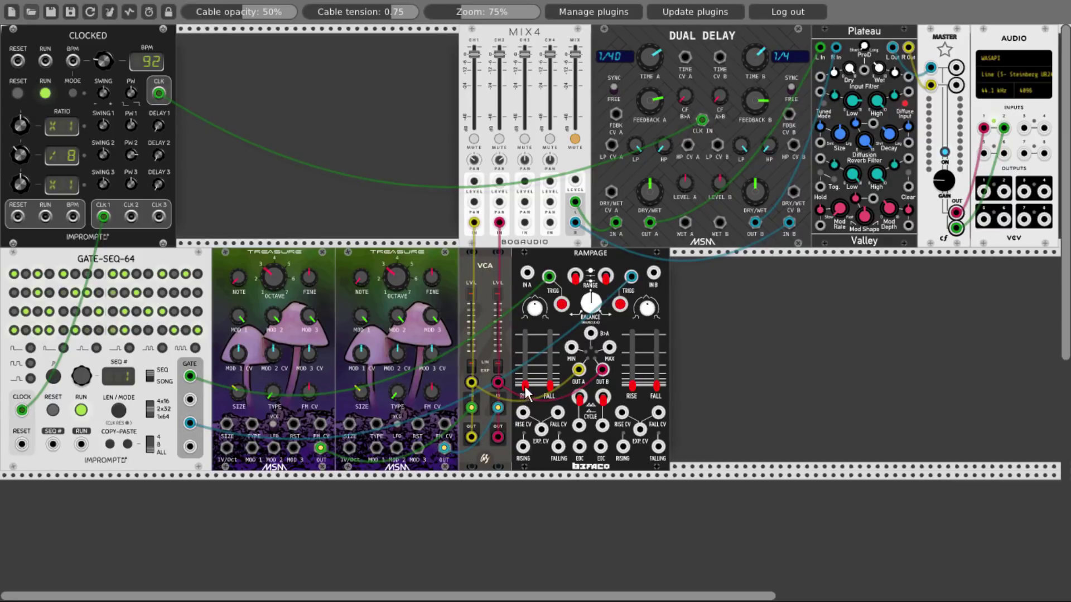
# Lengthen the rise and fall times of both Rampage channels.
pyautogui.moveTo(525, 385); pyautogui.dragTo(550, 367)
pyautogui.moveTo(632, 385); pyautogui.dragTo(657, 355)
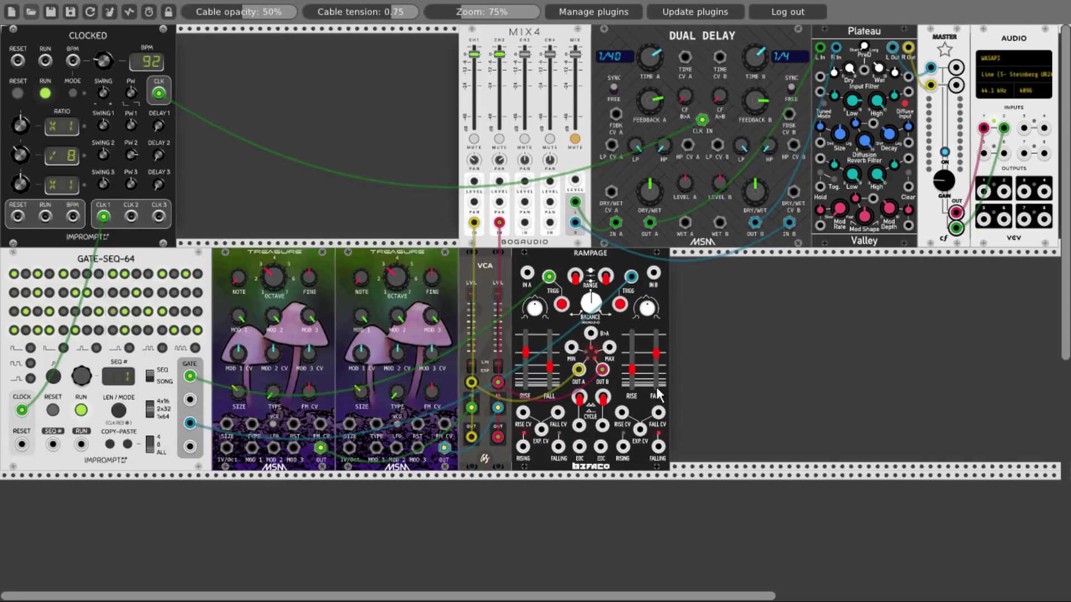
# Add a Fundamental Scope beside Rampage and connect Out A to its X In and Out B to its Y In.
pyautogui.rightClick(730, 364)
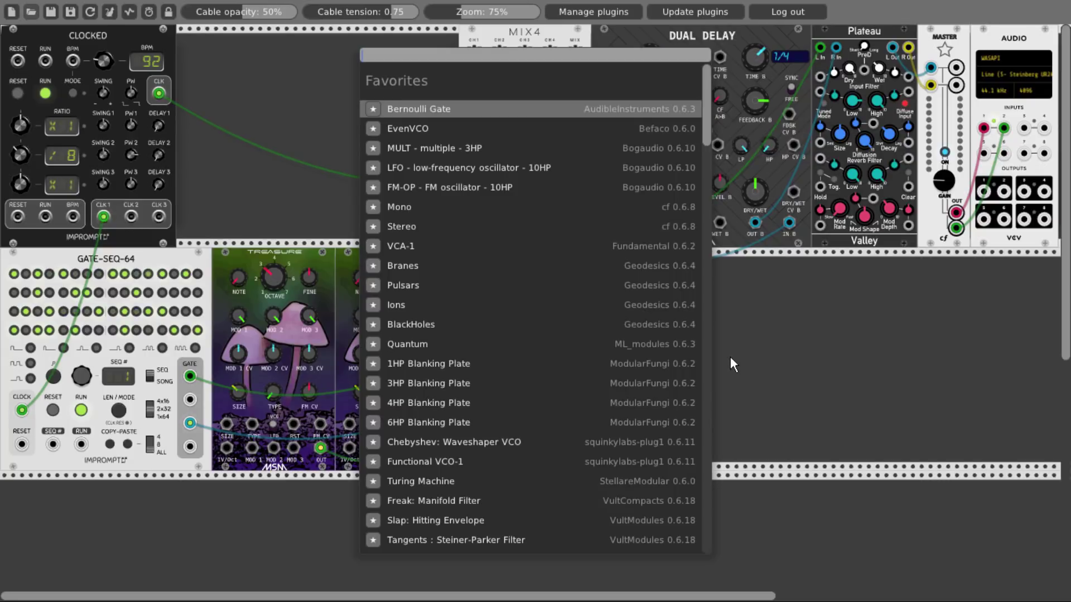
pyautogui.write('scope')
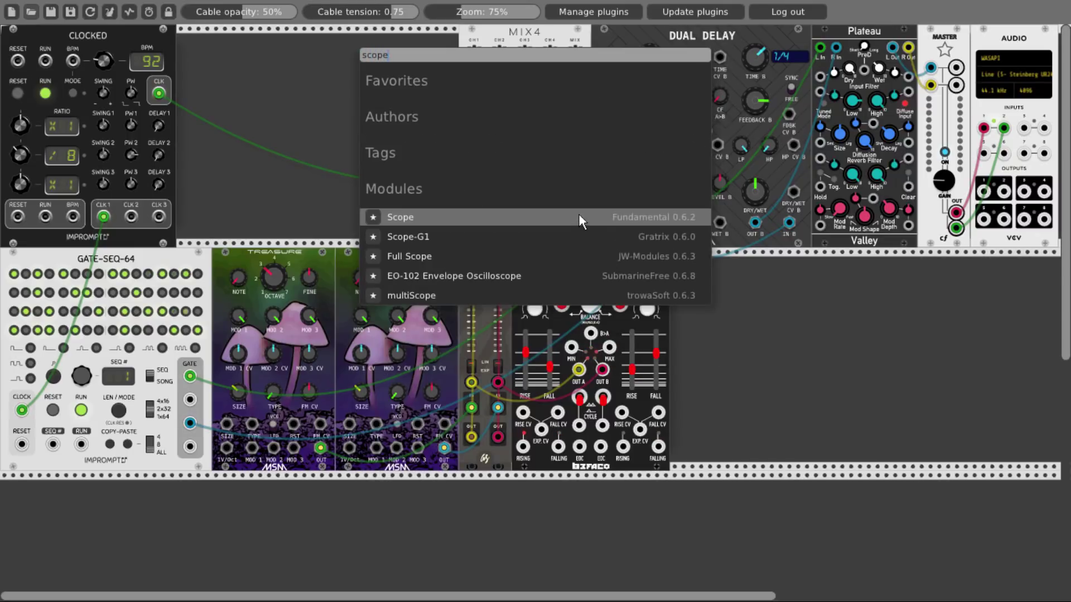
pyautogui.click(579, 217)
pyautogui.moveTo(579, 370); pyautogui.dragTo(687, 443)
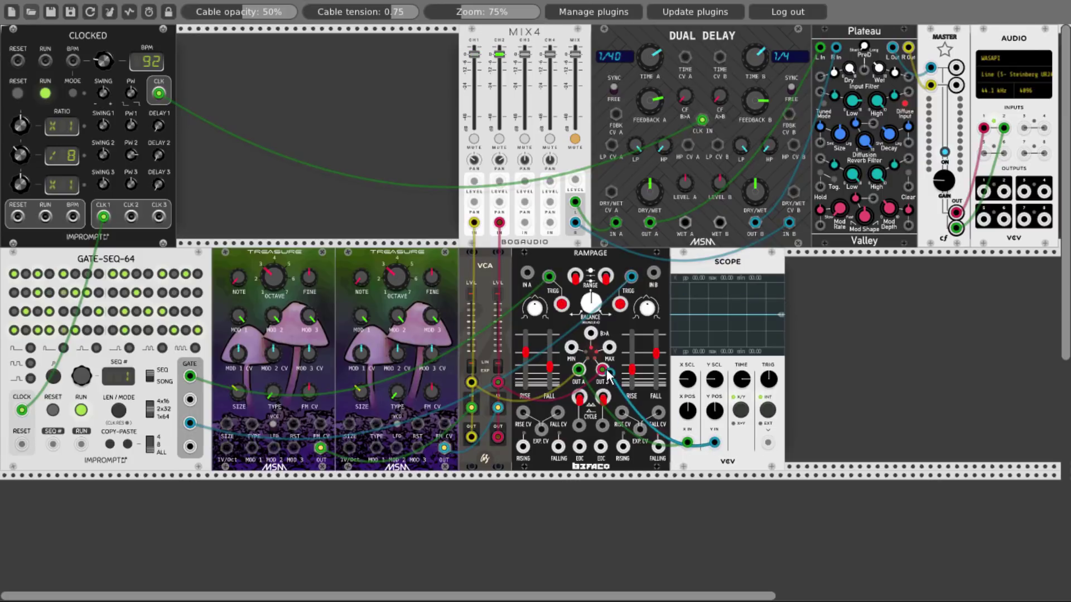
pyautogui.moveTo(602, 370); pyautogui.dragTo(714, 443)
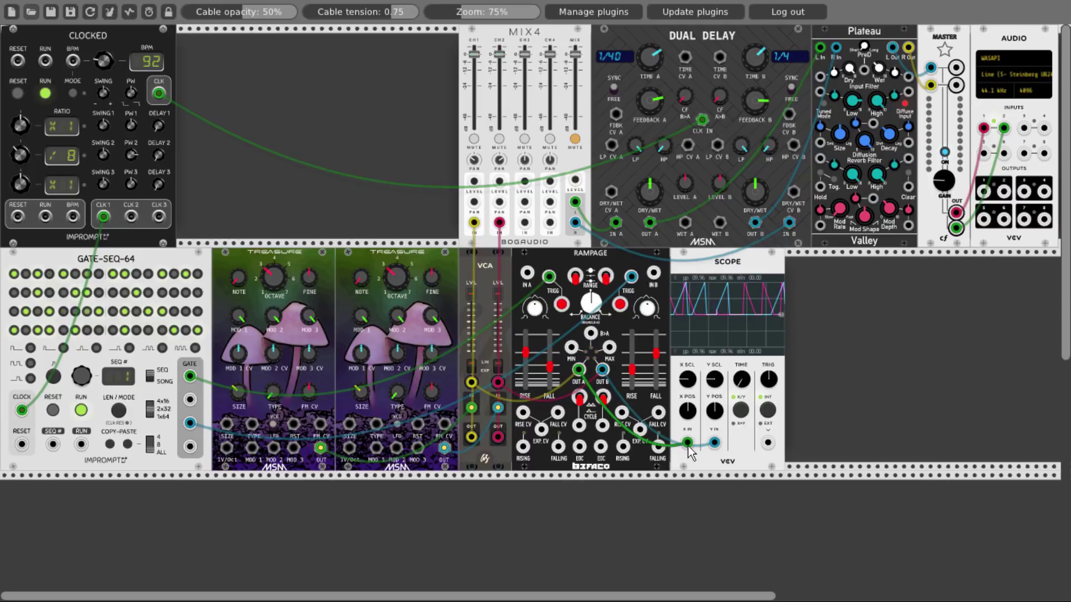
# Patch Rampage's Min to Scope X In and the first Treasure's SIZE input, and Max to Y In and the second Treasure's SIZE input.
pyautogui.moveTo(688, 443); pyautogui.dragTo(610, 349)
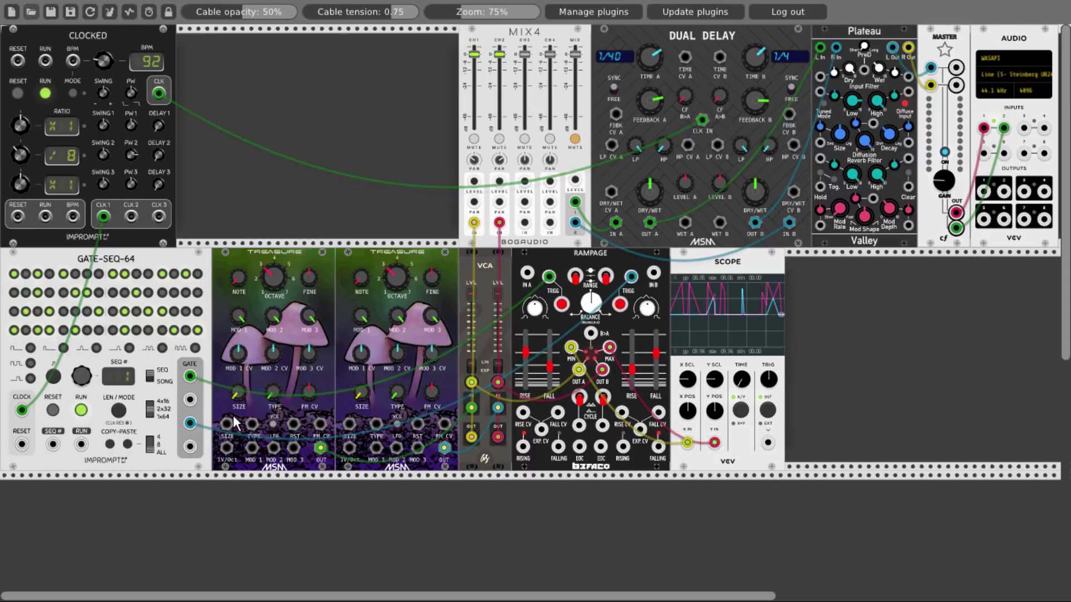
pyautogui.moveTo(227, 424); pyautogui.dragTo(572, 349)
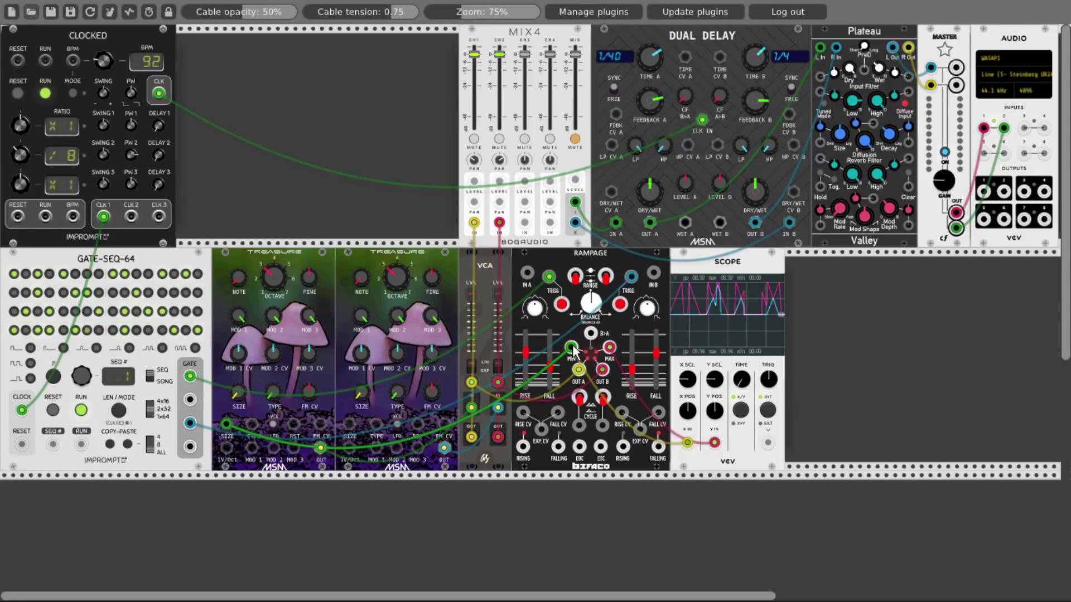
pyautogui.moveTo(348, 417); pyautogui.dragTo(610, 346)
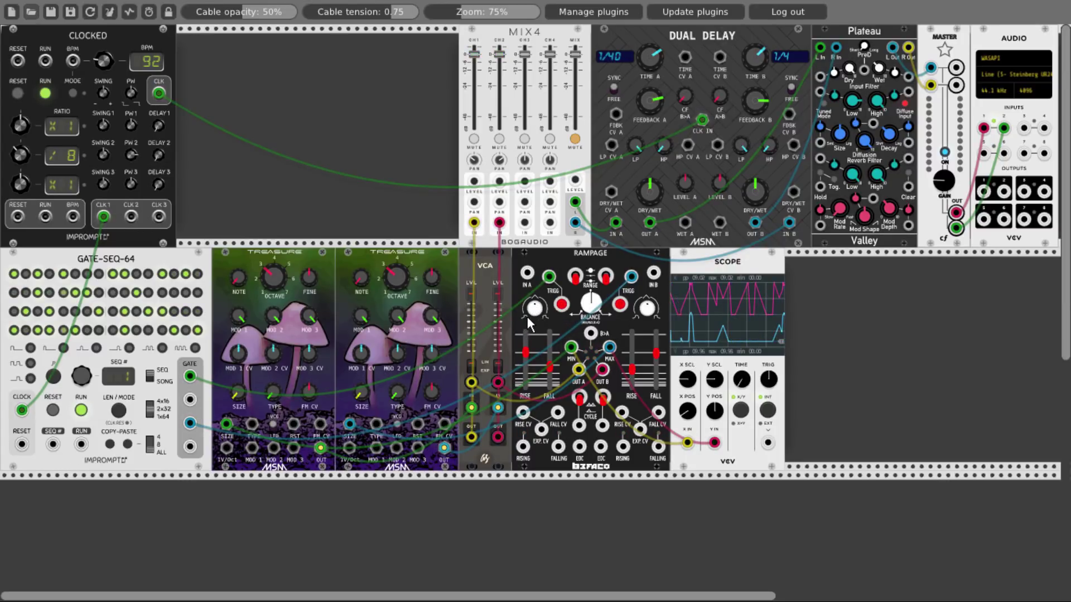
pyautogui.moveTo(530, 318); pyautogui.dragTo(516, 306)
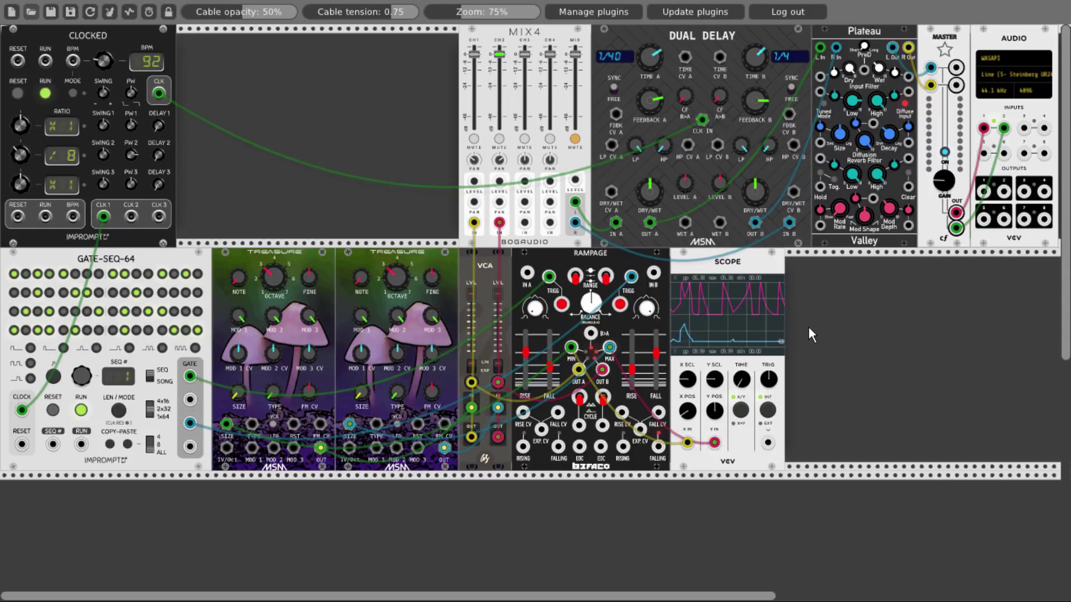
pyautogui.click(574, 140)
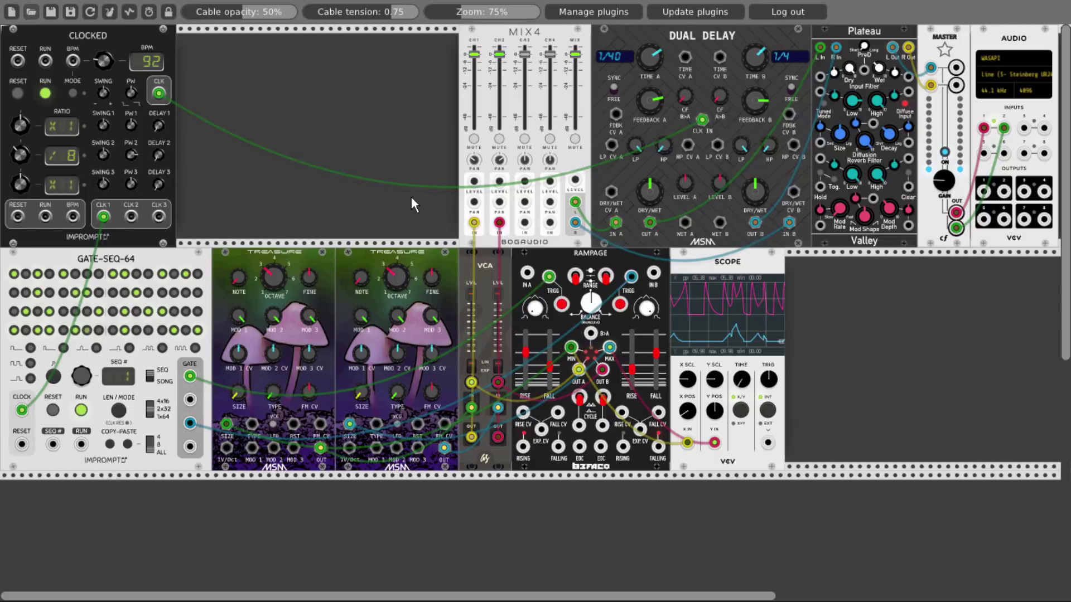
# Add a JW-Modules GridSeq at the start of the row below GATE-SEQ-64 and set its root note to D.
pyautogui.scroll(-4, 408, 197)
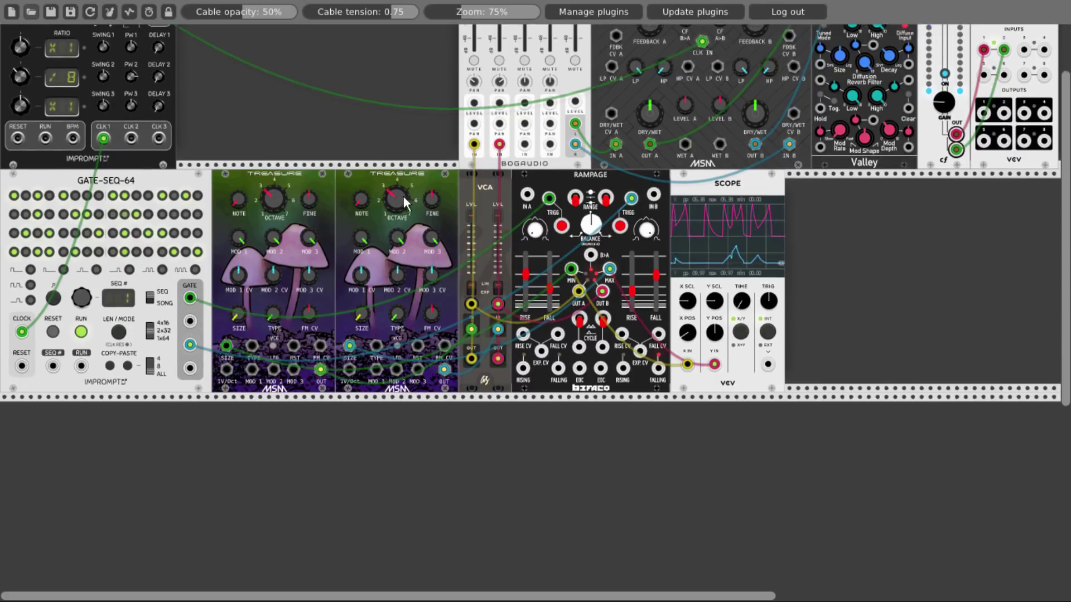
pyautogui.rightClick(379, 424)
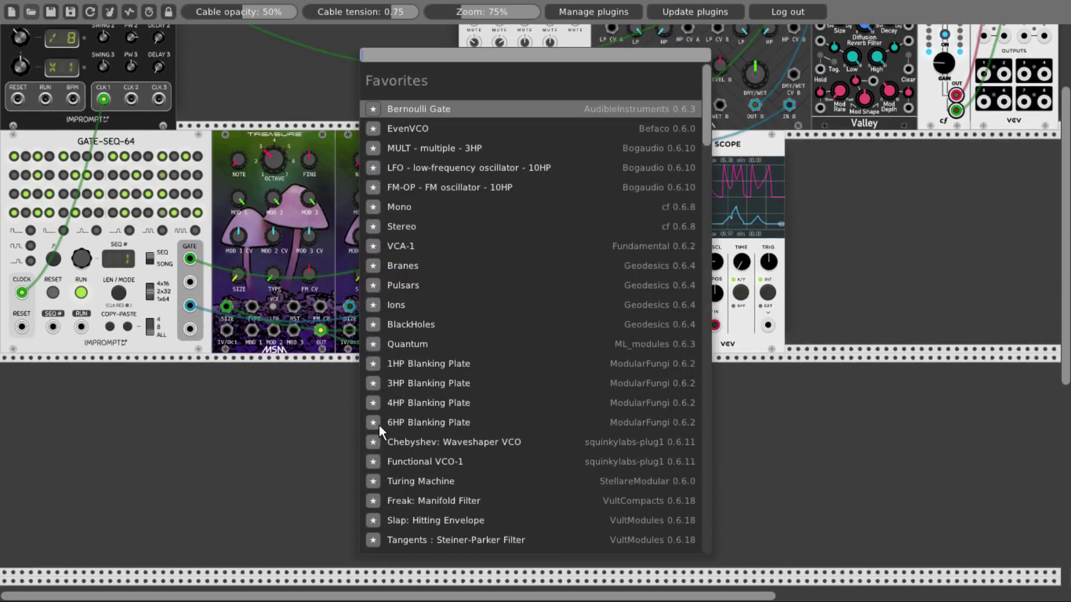
pyautogui.write('grid')
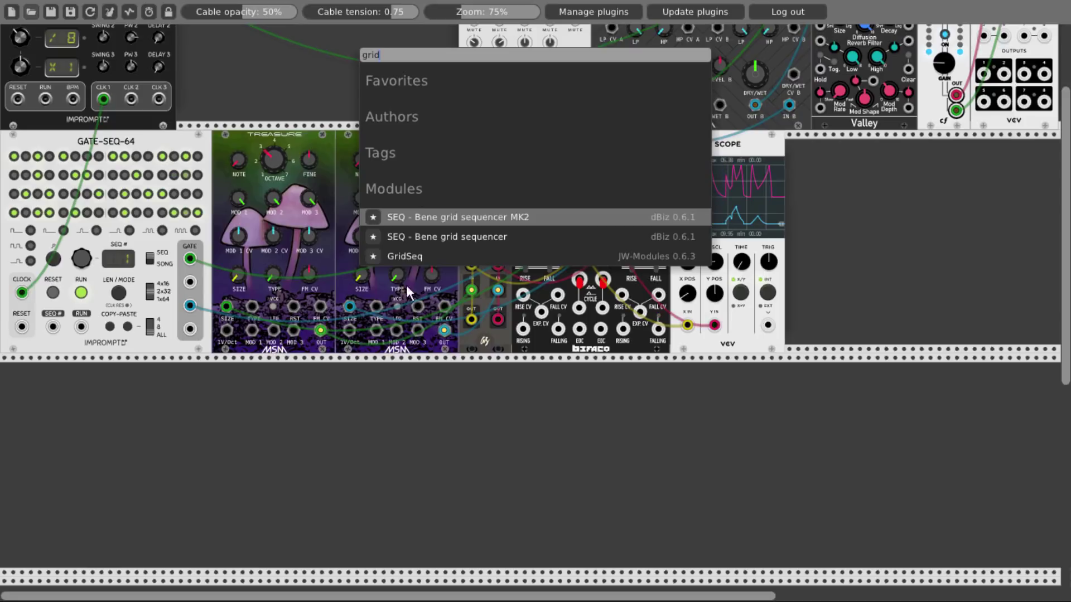
pyautogui.click(415, 254)
pyautogui.moveTo(326, 366); pyautogui.dragTo(37, 393)
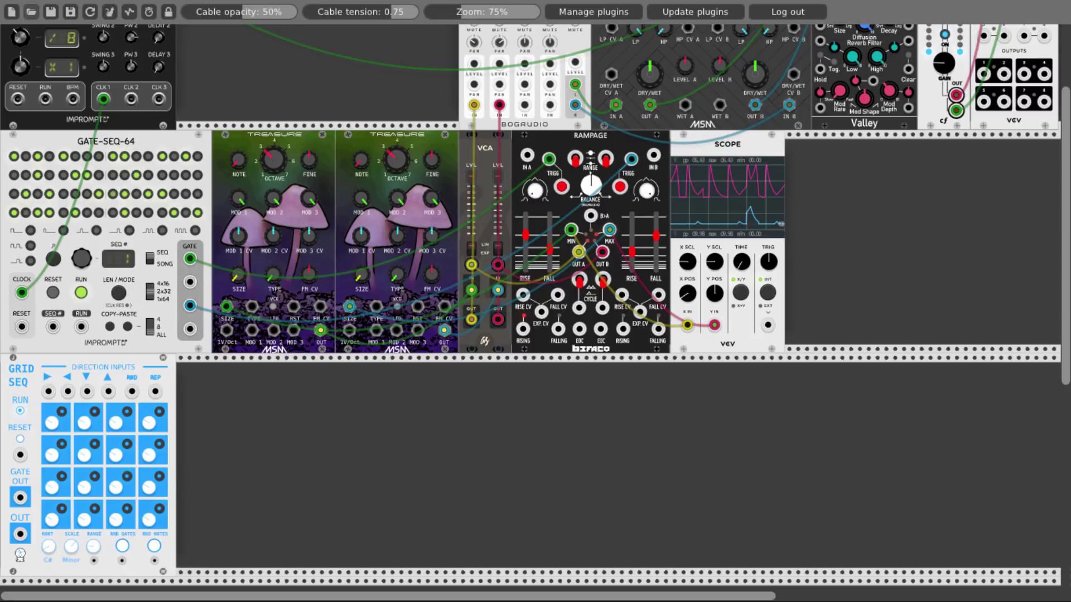
pyautogui.moveTo(54, 540); pyautogui.dragTo(54, 540)
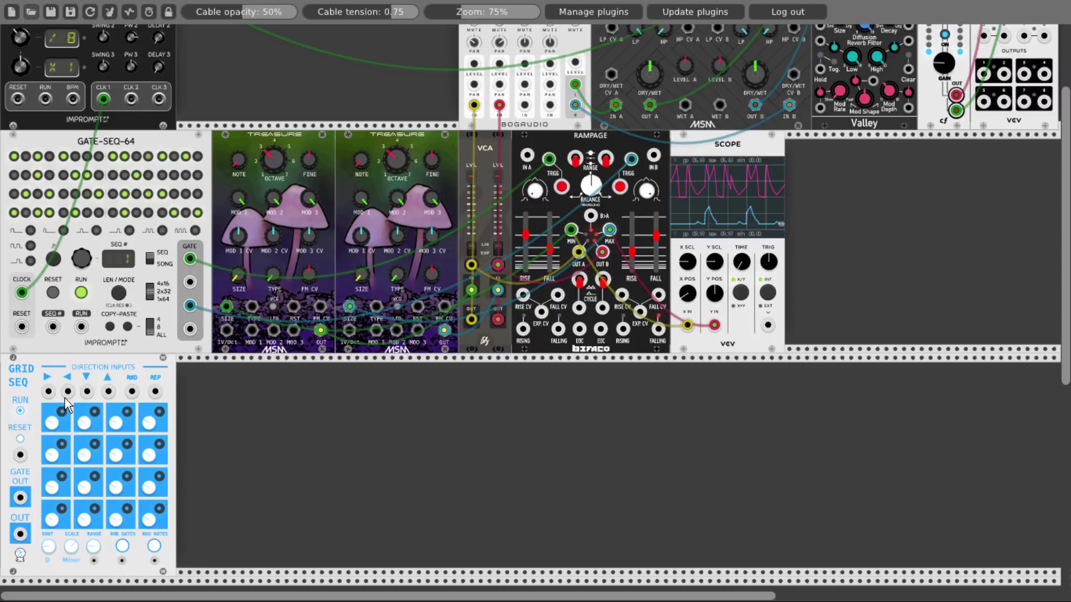
# Duplicate GridSeq, then patch both from GATE-SEQ-64's first and third gates at their rightward inputs to the two Treasures' 1V/Oct inputs.
pyautogui.hotkey('ctrl', 'd')
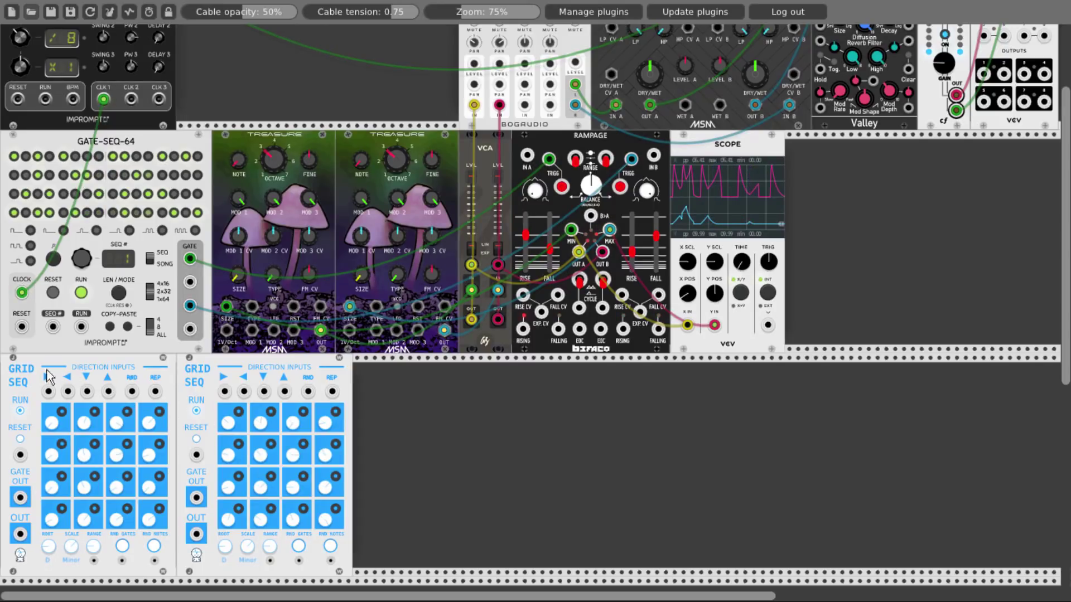
pyautogui.moveTo(48, 392); pyautogui.dragTo(189, 258)
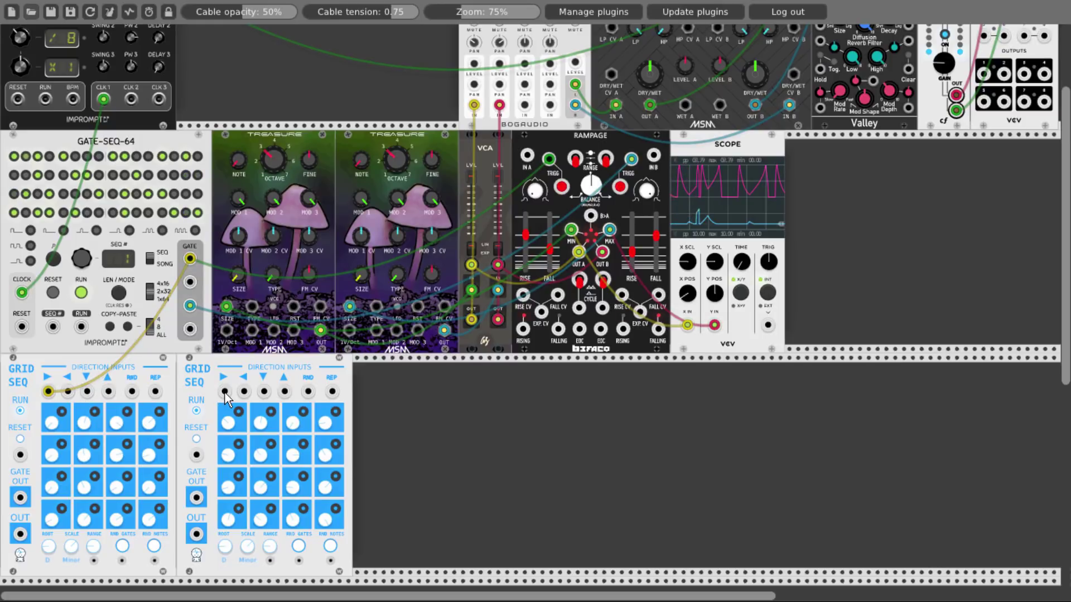
pyautogui.moveTo(225, 391); pyautogui.dragTo(191, 307)
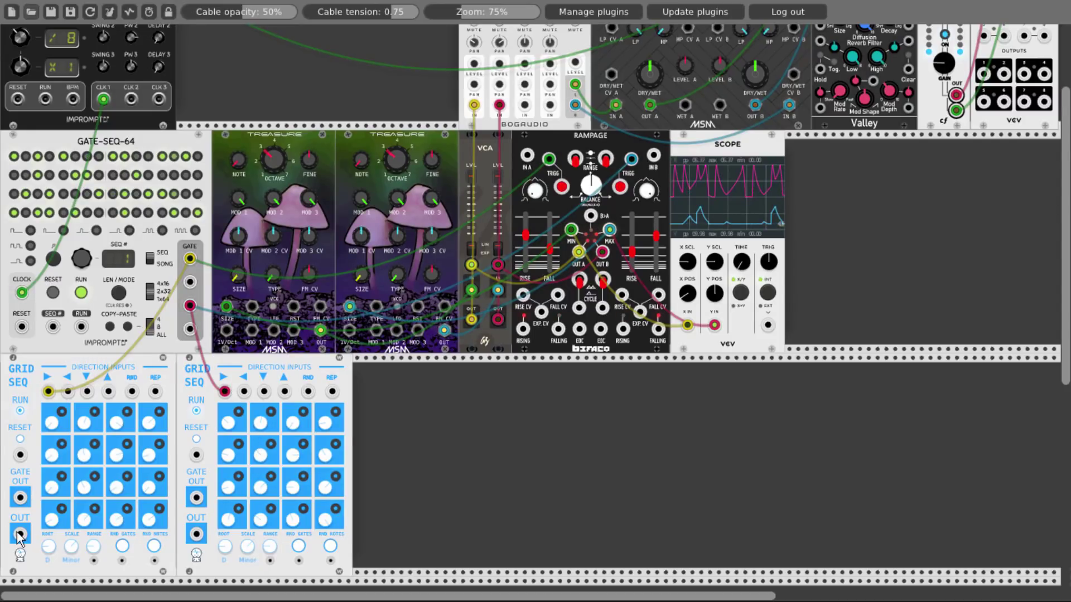
pyautogui.moveTo(19, 534); pyautogui.dragTo(226, 330)
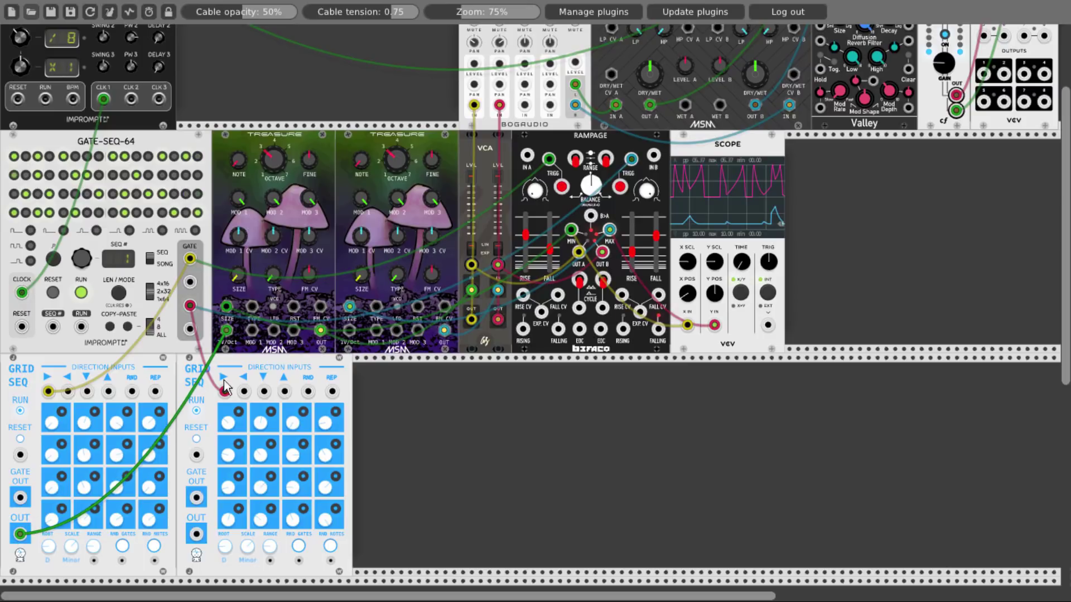
pyautogui.moveTo(197, 534); pyautogui.dragTo(350, 330)
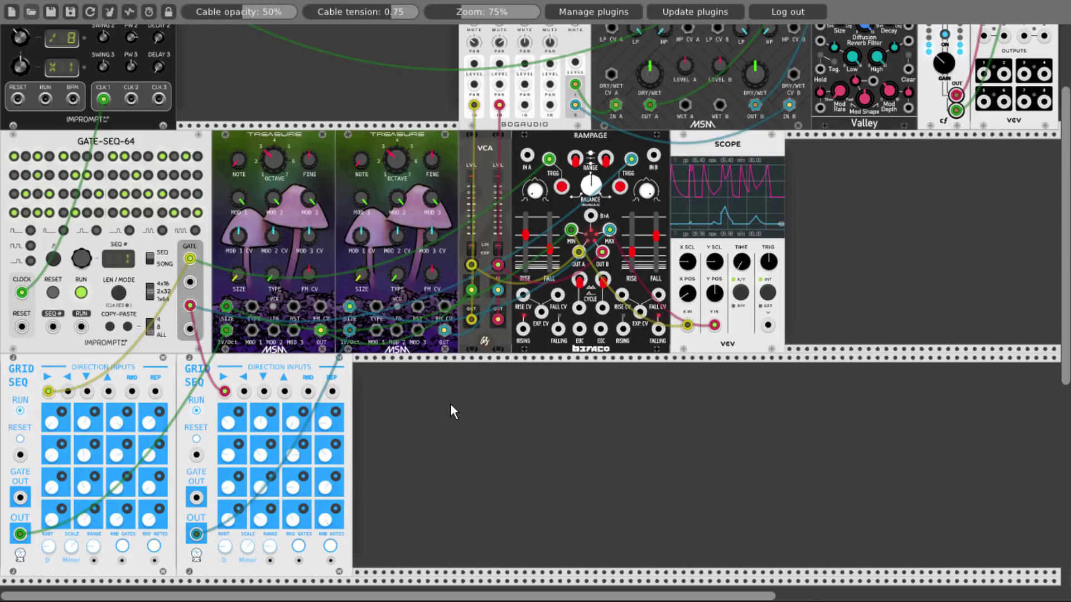
# Duplicate Rampage into the row below and connect CLOCKED's CLK 2 output to the copy's In A.
pyautogui.hotkey('ctrl', 'd')
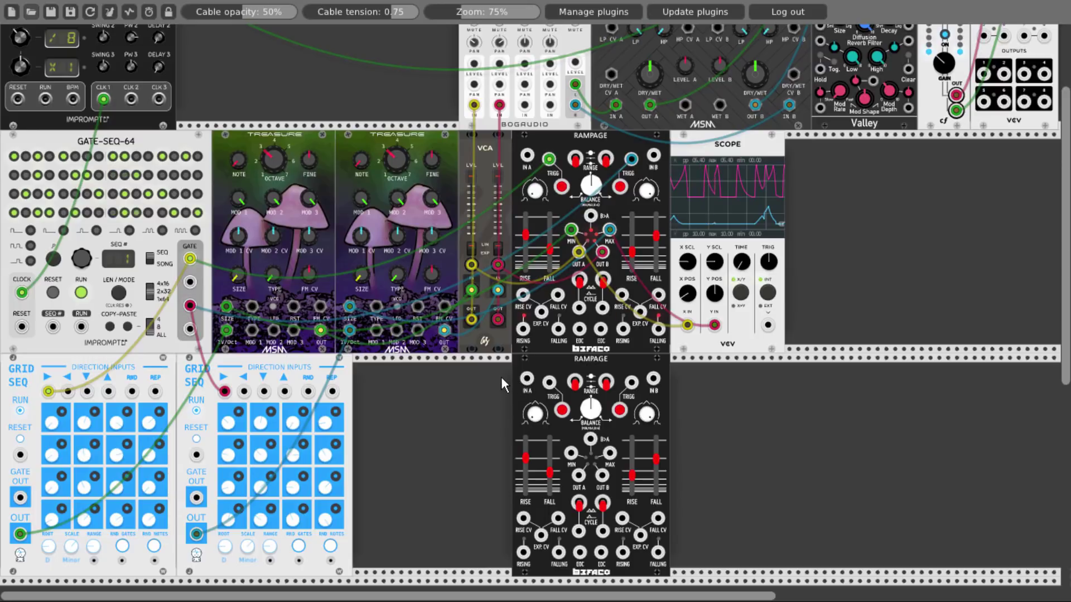
pyautogui.scroll(5, 456, 403)
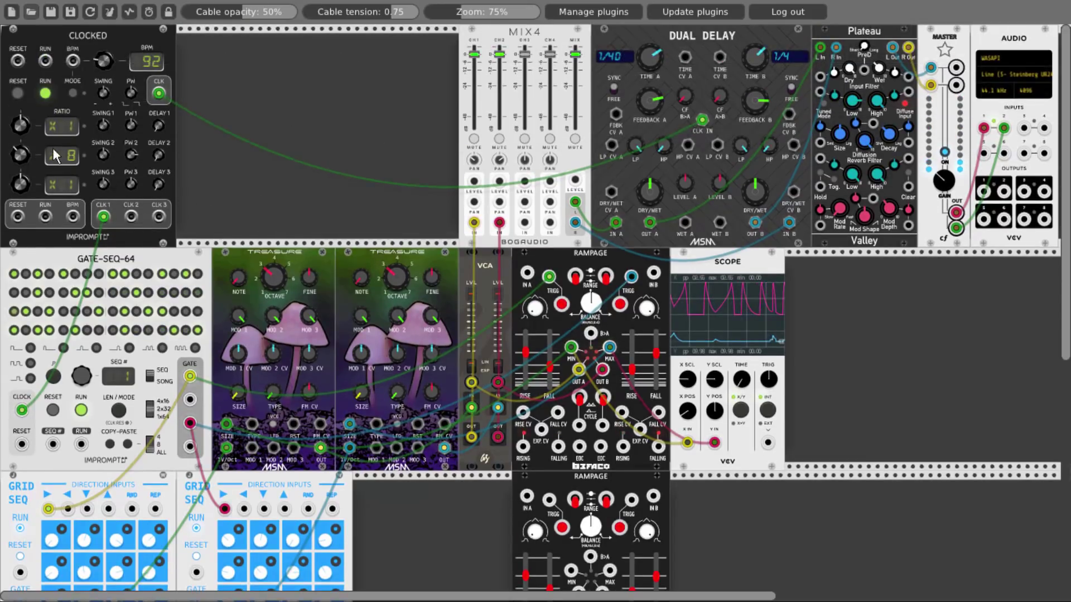
pyautogui.moveTo(130, 218); pyautogui.dragTo(528, 497)
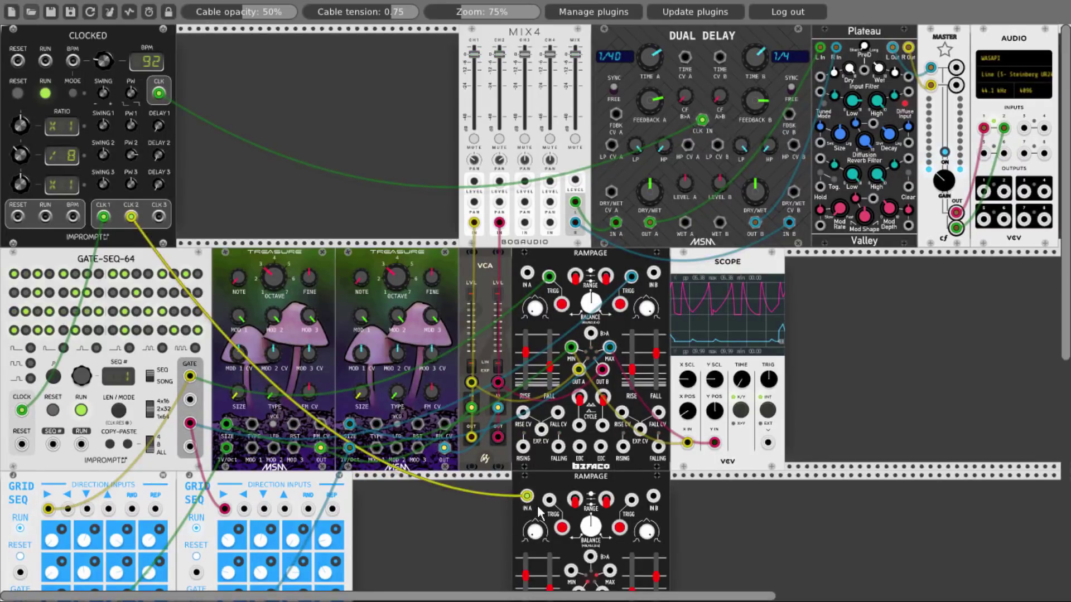
# Add a Fundamental Scope beside CLOCKED and connect CLK 2 to its X In to view the pulse.
pyautogui.rightClick(295, 136)
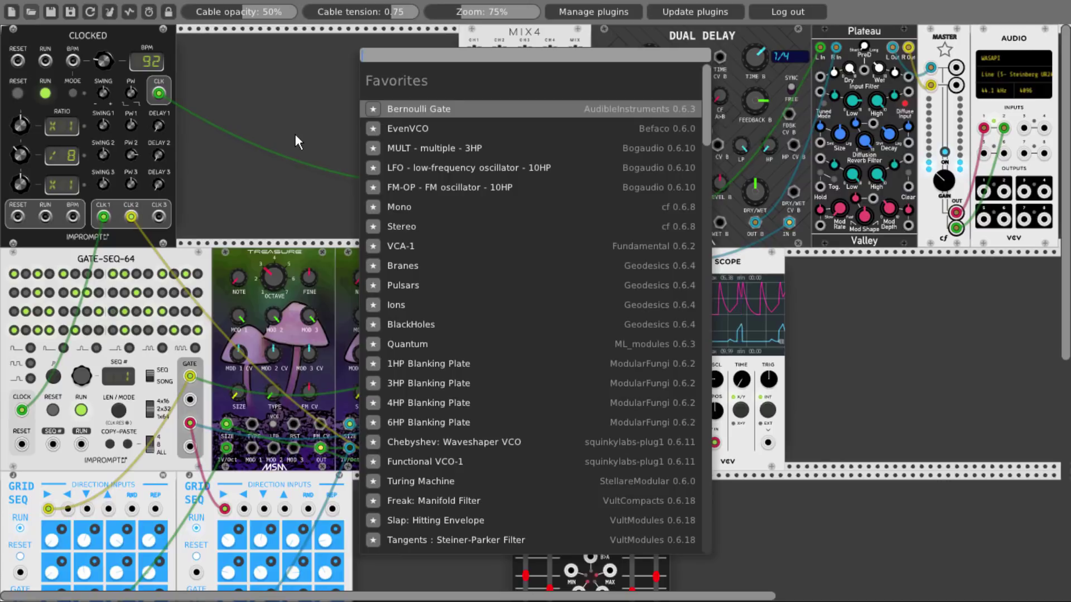
pyautogui.write('scope')
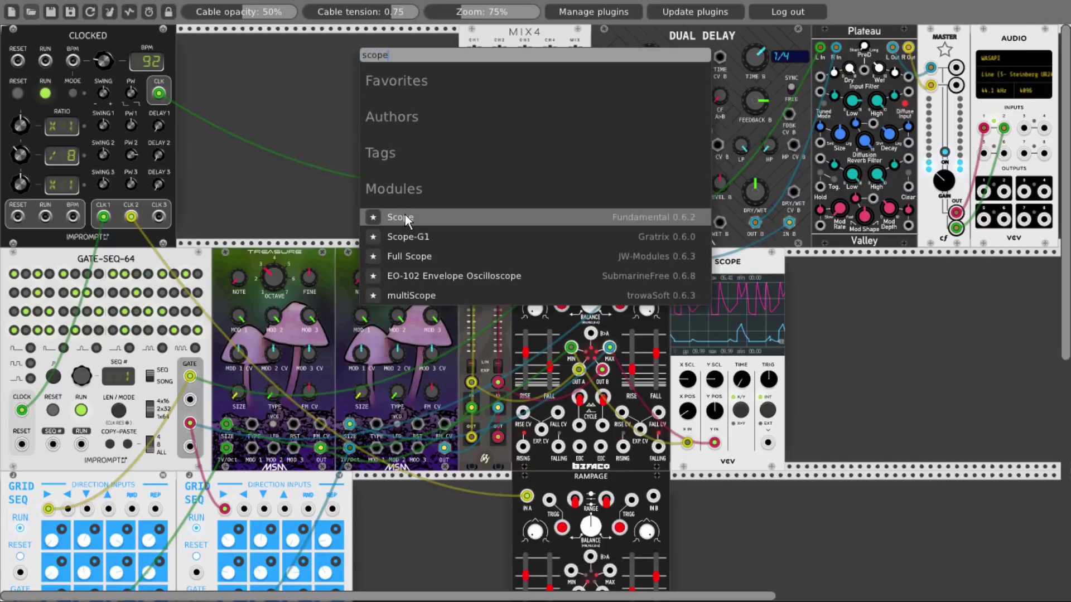
pyautogui.click(405, 217)
pyautogui.moveTo(306, 45); pyautogui.dragTo(244, 45)
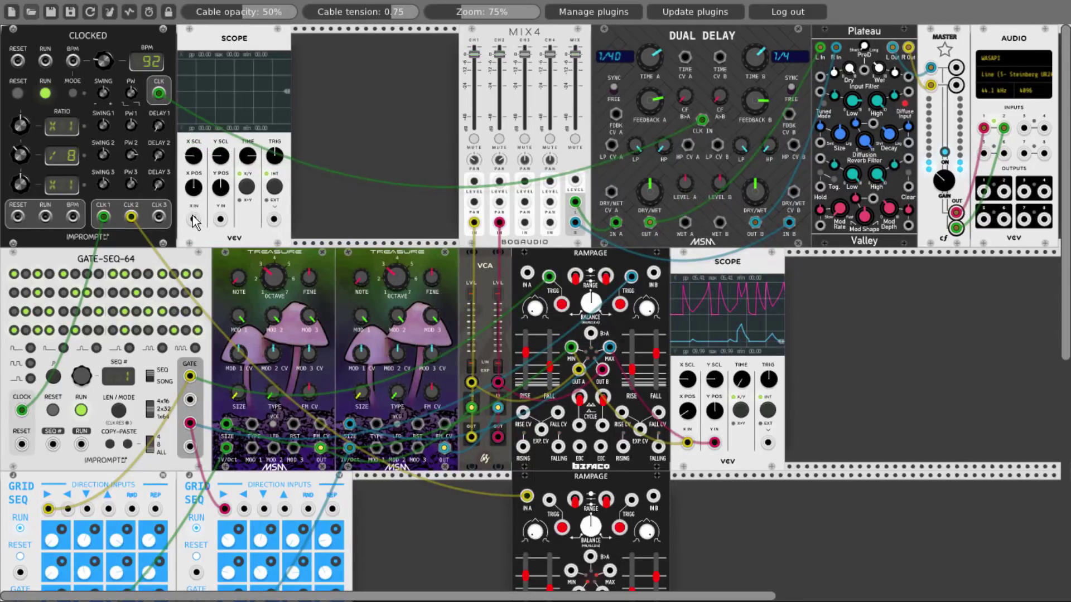
pyautogui.moveTo(193, 218); pyautogui.dragTo(131, 218)
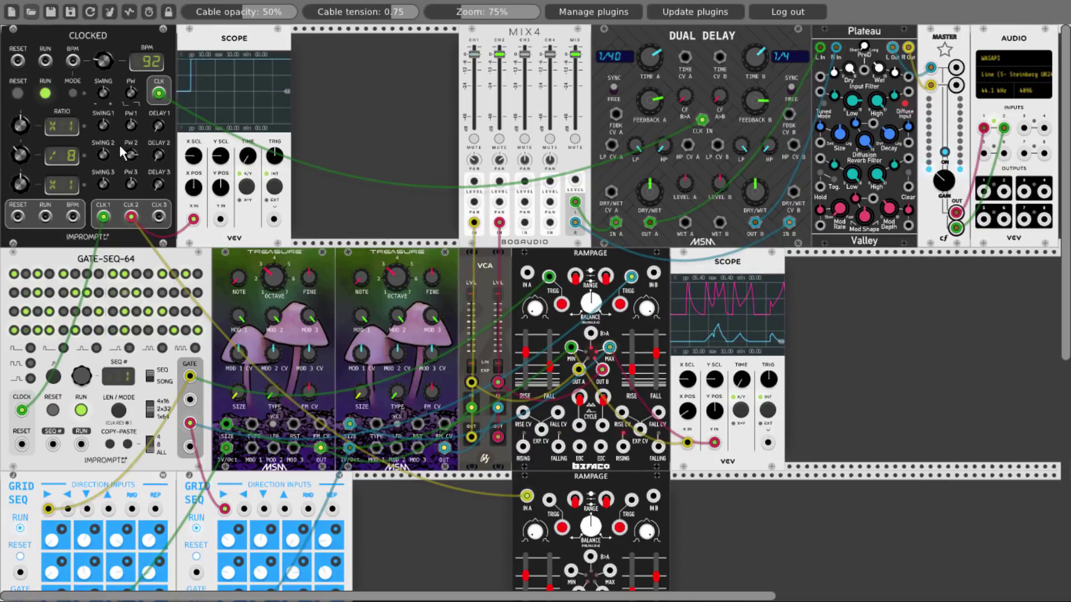
# Widen the pulse width of CLOCKED's CLK 2 and delete the Scope beside CLOCKED.
pyautogui.moveTo(133, 155); pyautogui.dragTo(133, 175)
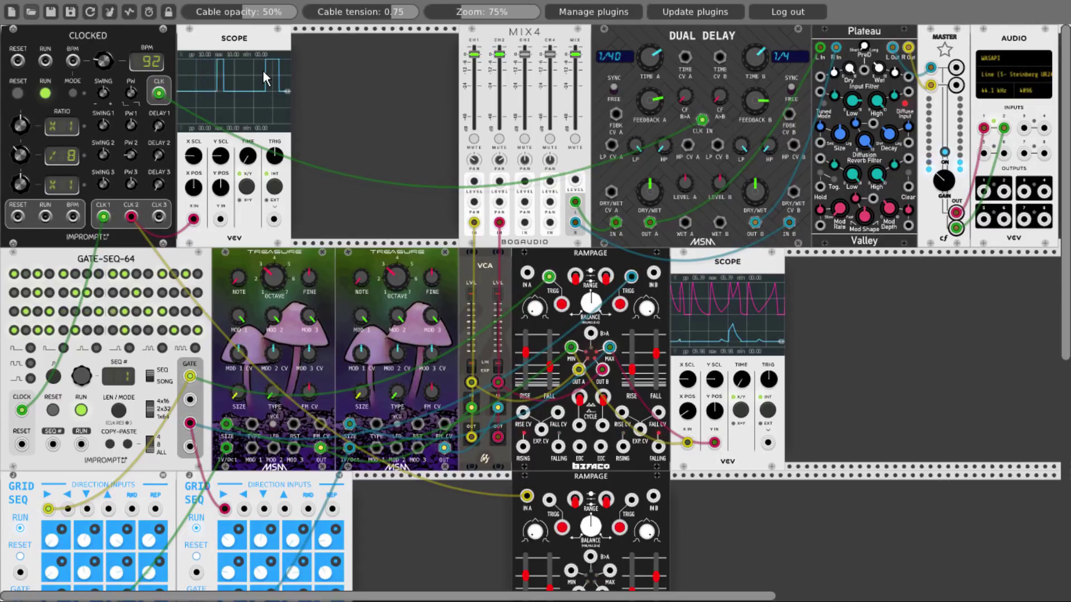
pyautogui.moveTo(131, 155); pyautogui.dragTo(132, 136)
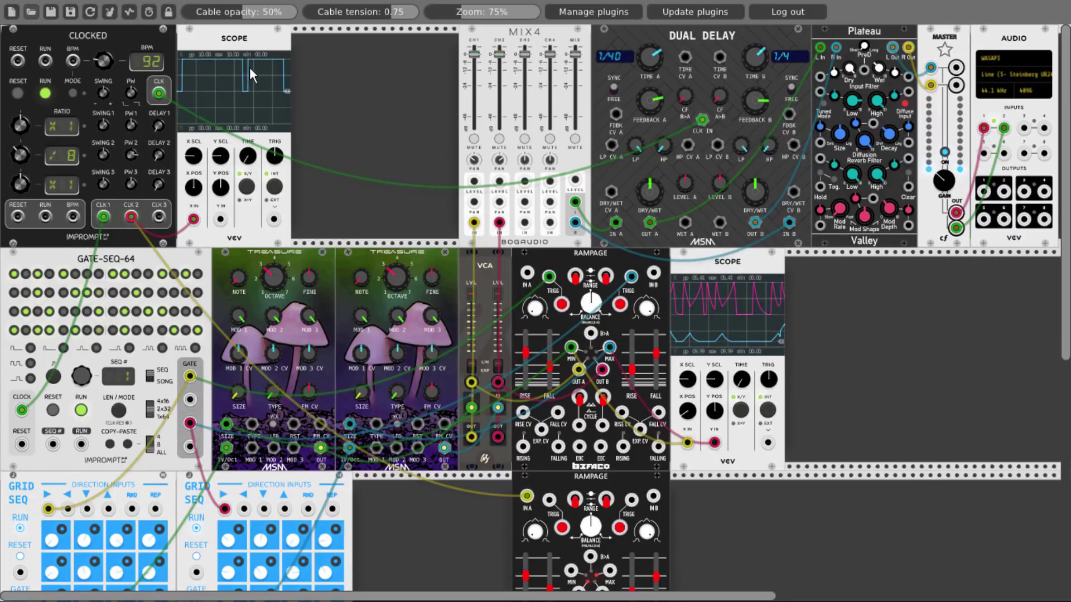
pyautogui.rightClick(246, 35)
pyautogui.click(268, 190)
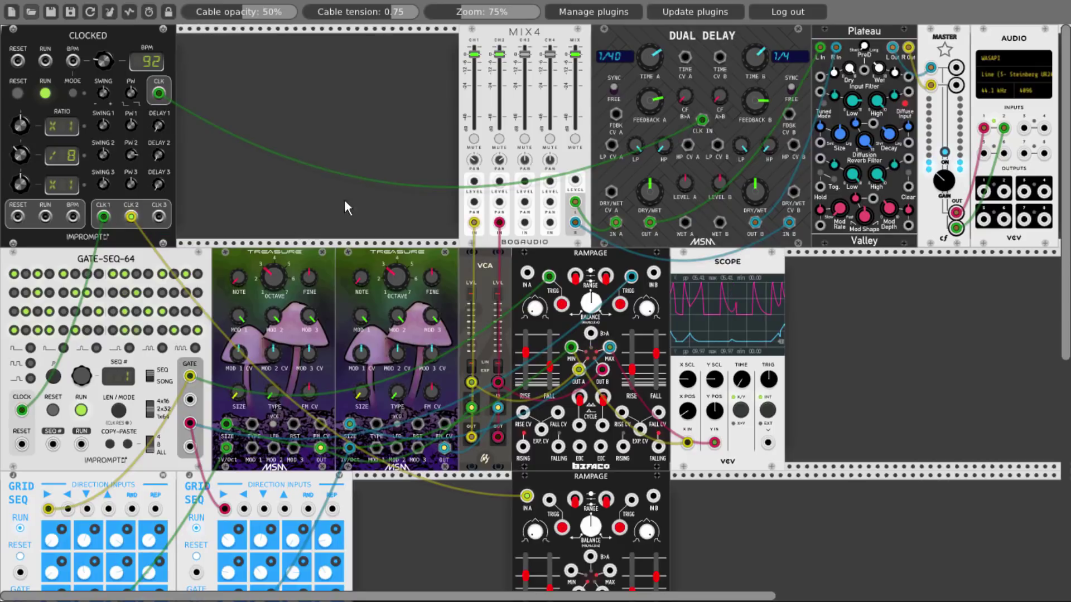
# Add a Befaco EvenVCO after the second GridSeq and move the lower Rampage away to make room for modules.
pyautogui.scroll(-5, 751, 313)
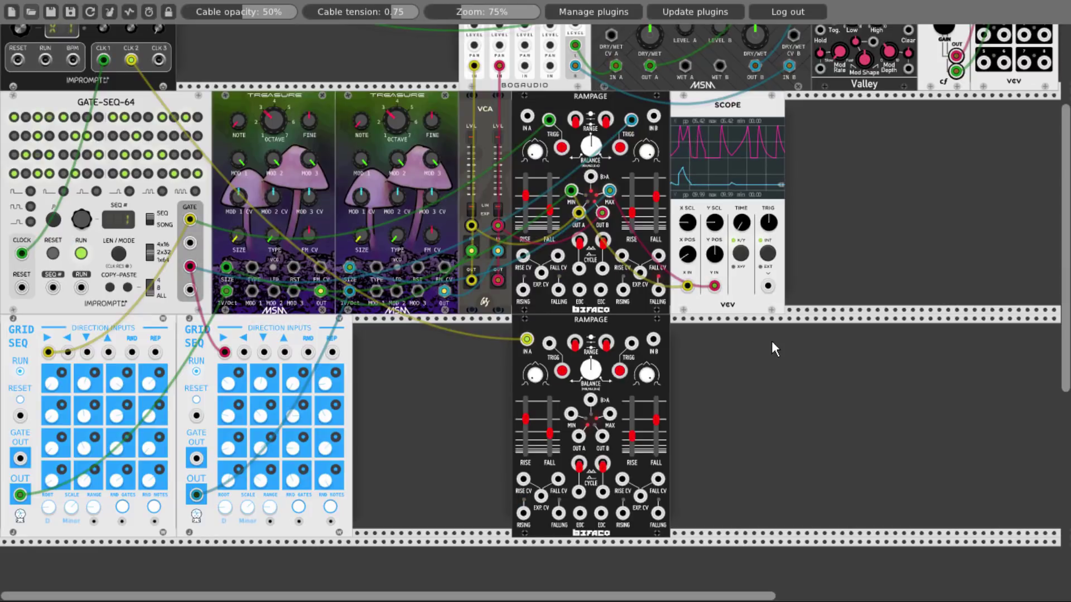
pyautogui.rightClick(440, 394)
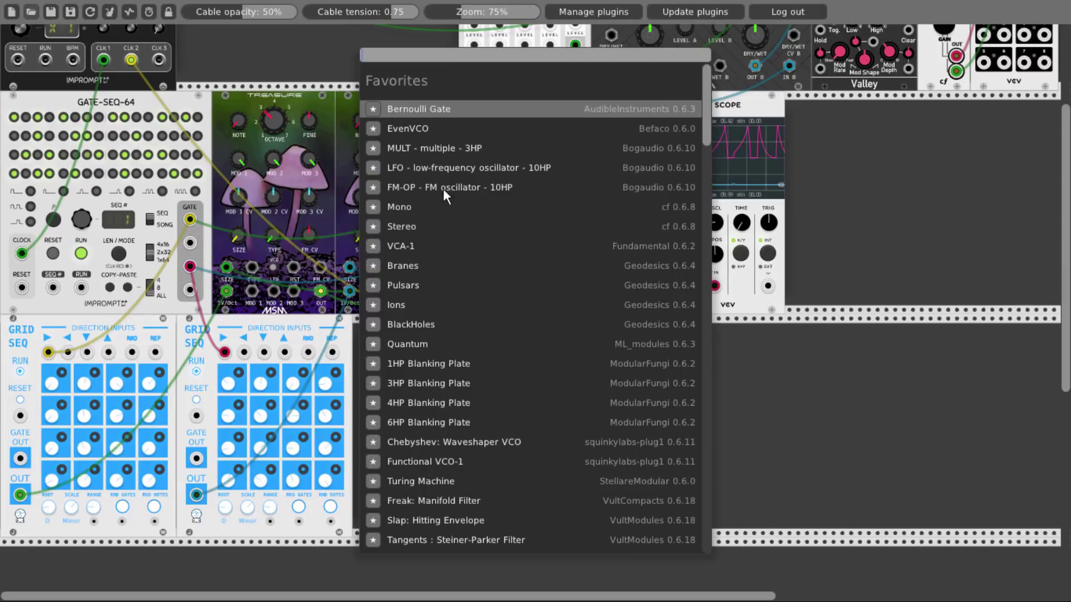
pyautogui.click(428, 127)
pyautogui.moveTo(531, 313); pyautogui.dragTo(632, 320)
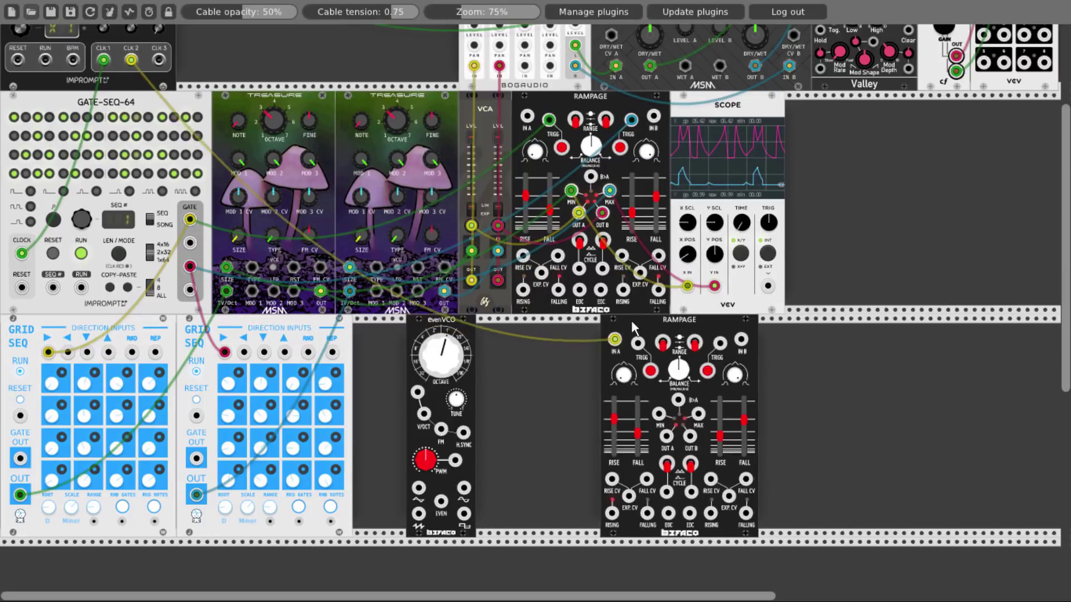
# Add the VultModulesFree Tangents filter directly beside EvenVCO and turn EvenVCO's octave down.
pyautogui.rightClick(555, 361)
pyautogui.write('tange')
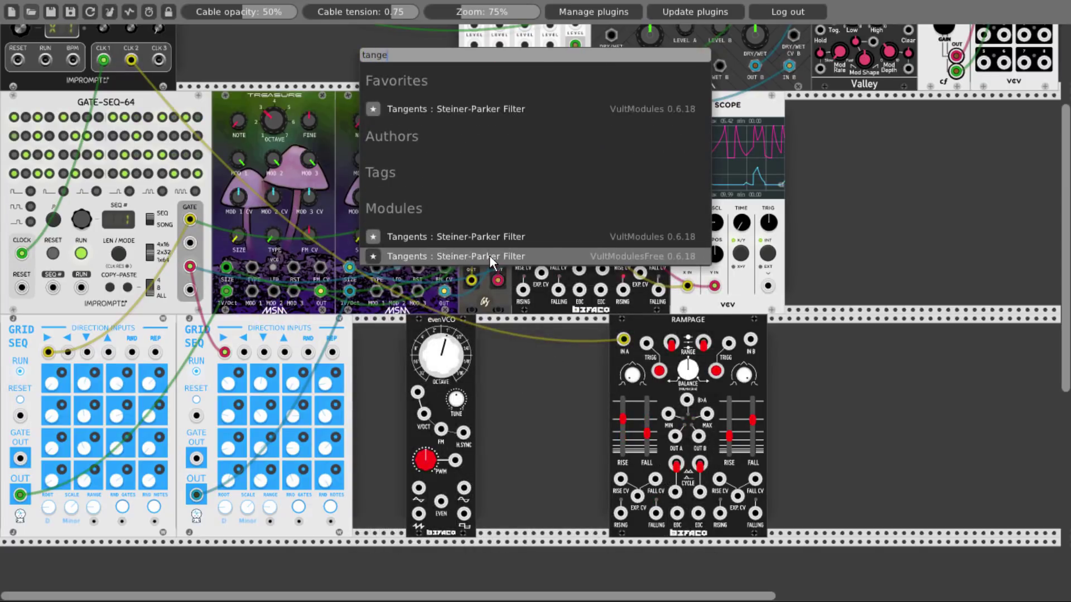
pyautogui.click(490, 255)
pyautogui.moveTo(516, 334); pyautogui.dragTo(460, 377)
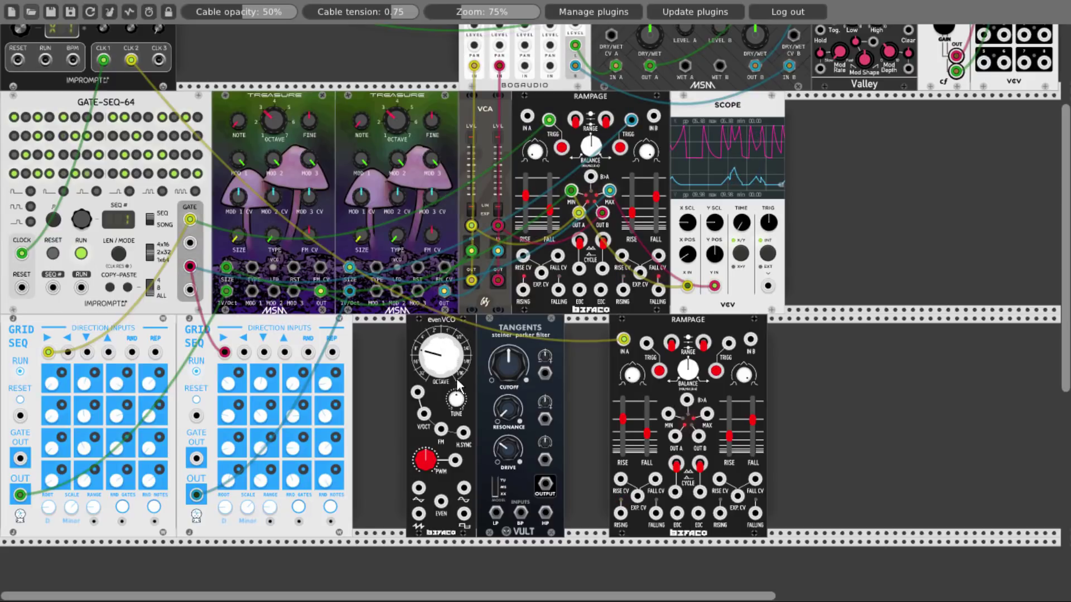
# Patch EvenVCO's saw output into Tangents' LP input and lower the filter's cutoff.
pyautogui.moveTo(418, 514); pyautogui.dragTo(496, 513)
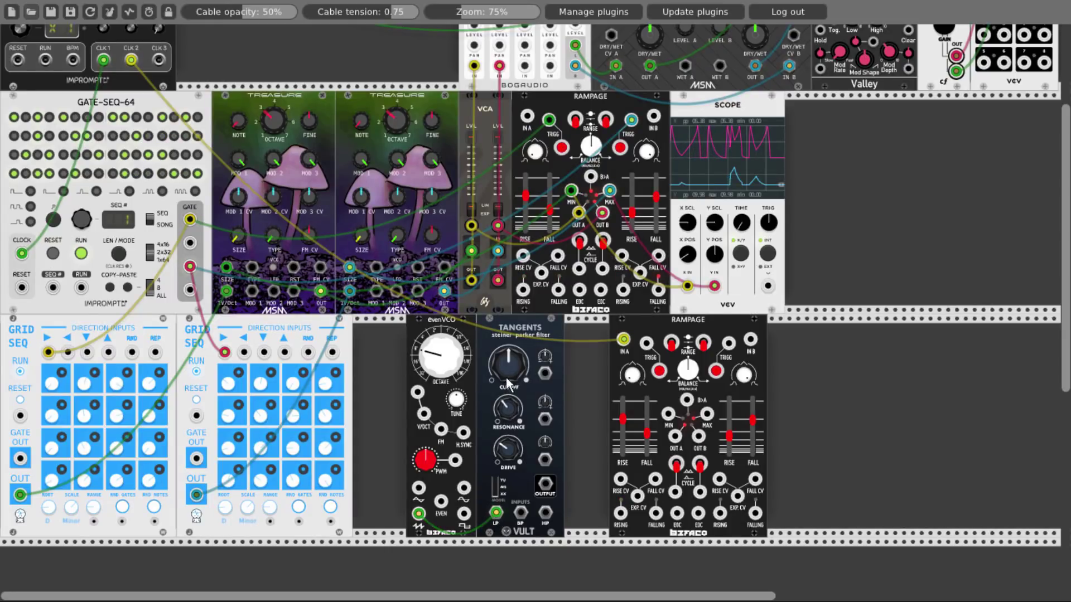
pyautogui.moveTo(504, 368); pyautogui.dragTo(504, 374)
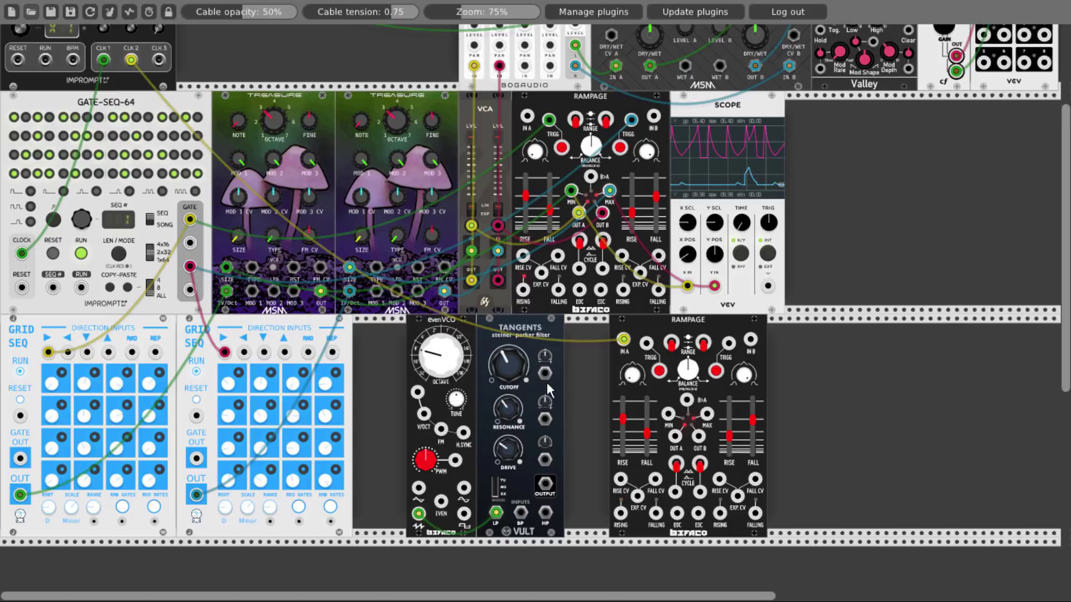
# Add a Fundamental VCA-1 next to Tangents and move the lower Rampage flush against it.
pyautogui.rightClick(571, 373)
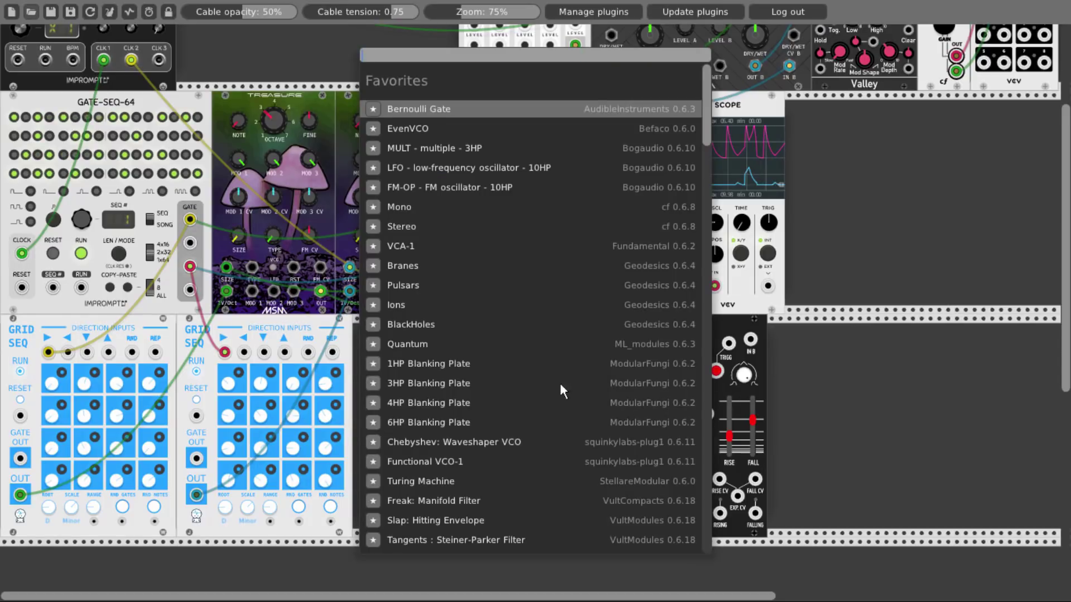
pyautogui.click(410, 242)
pyautogui.moveTo(614, 323); pyautogui.dragTo(591, 319)
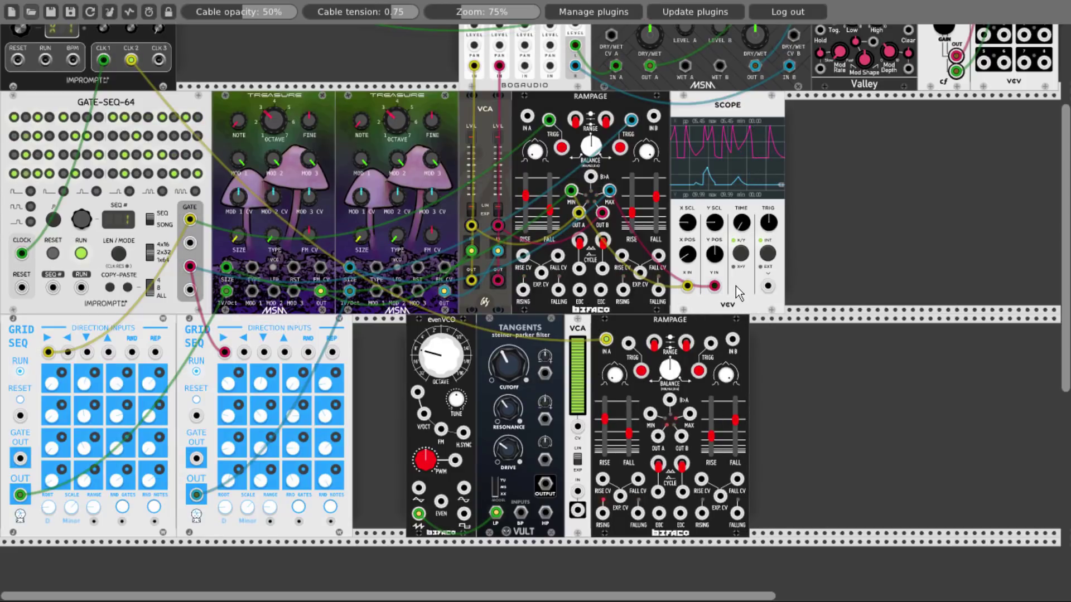
# Disconnect the Scope, move it beside the lower Rampage, and connect that Rampage's Out A to its X In.
pyautogui.moveTo(715, 287); pyautogui.dragTo(704, 295)
pyautogui.moveTo(687, 286); pyautogui.dragTo(691, 286)
pyautogui.moveTo(706, 111); pyautogui.dragTo(785, 335)
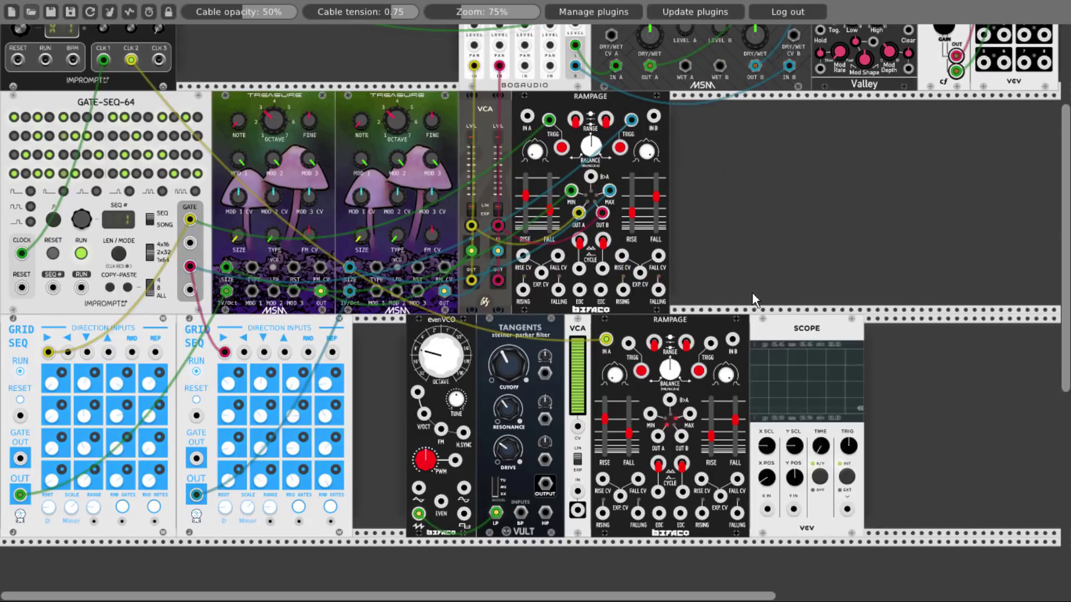
pyautogui.moveTo(659, 436); pyautogui.dragTo(767, 509)
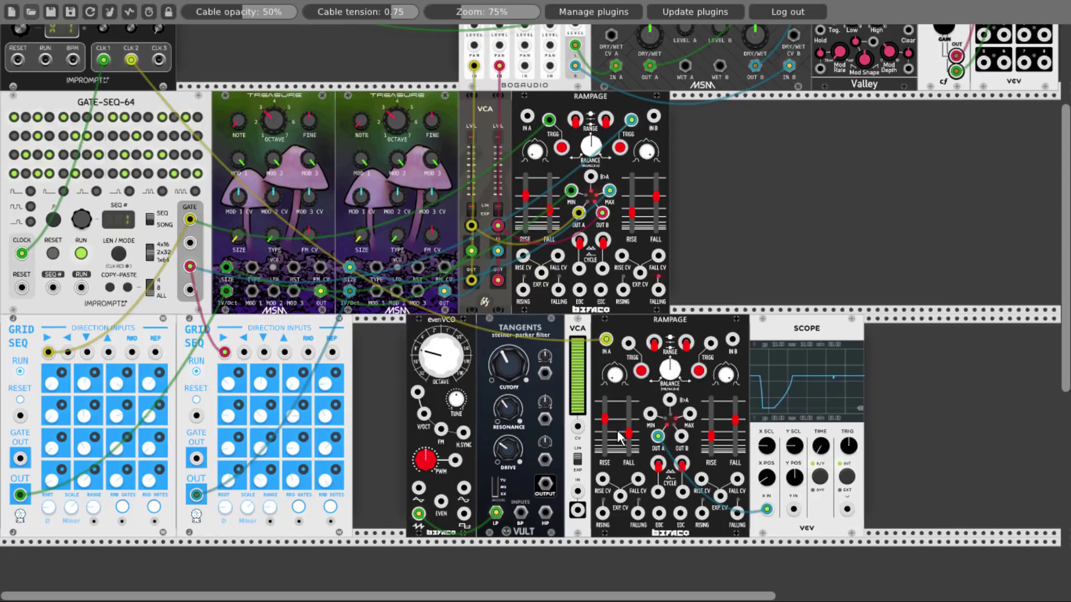
# Patch the lower Rampage's Out A to VCA-1's CV, Tangents' output to VCA-1's input, and VCA-1's output to MIX4 channel 3.
pyautogui.moveTo(577, 426); pyautogui.dragTo(658, 436)
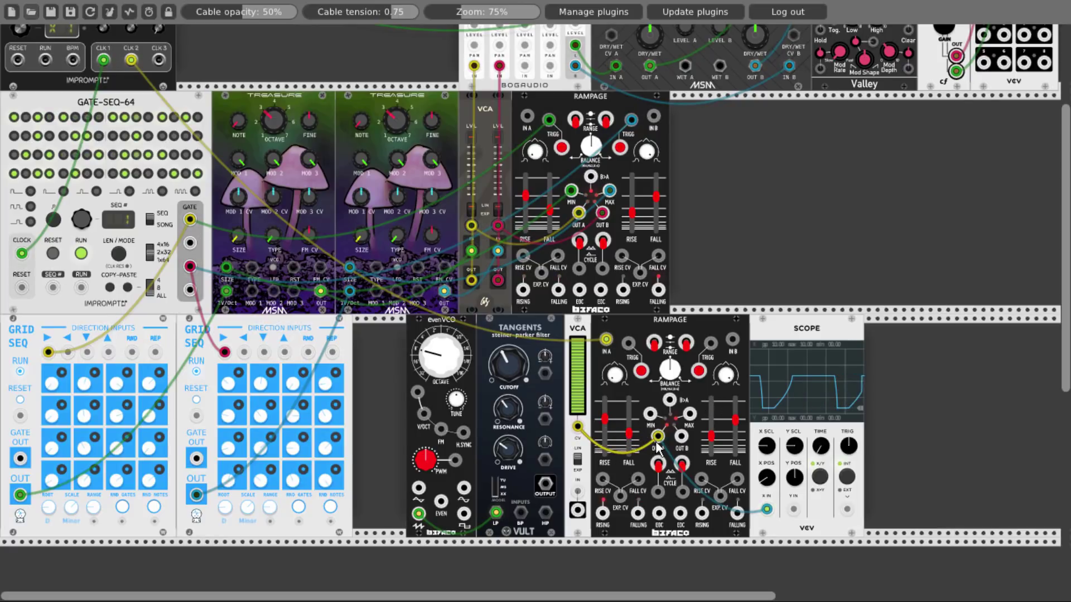
pyautogui.moveTo(545, 484); pyautogui.dragTo(532, 226)
pyautogui.scroll(-5, 701, 306)
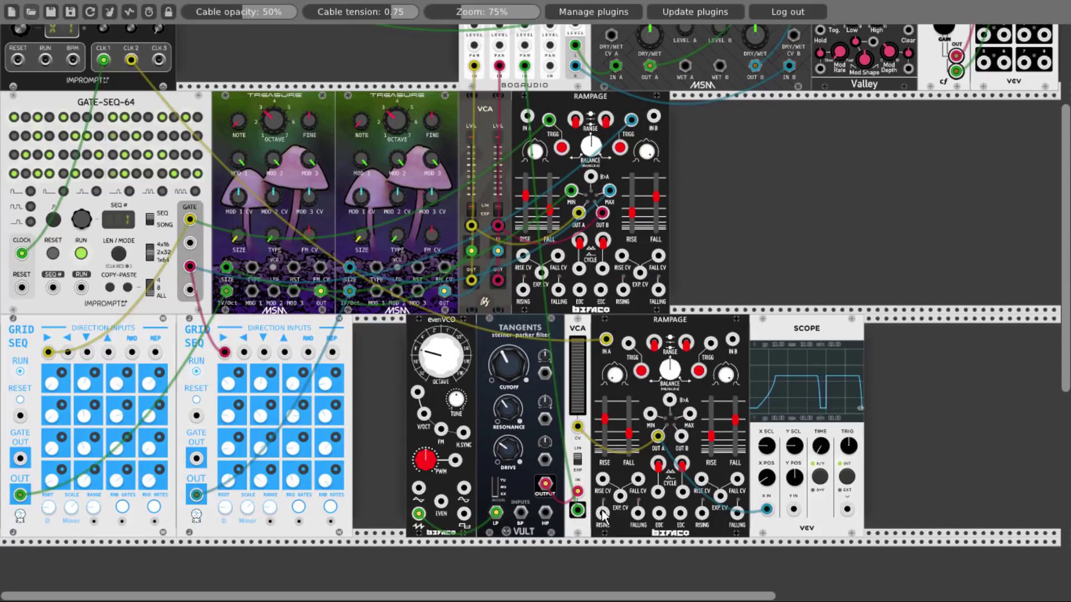
pyautogui.moveTo(604, 519); pyautogui.dragTo(710, 344)
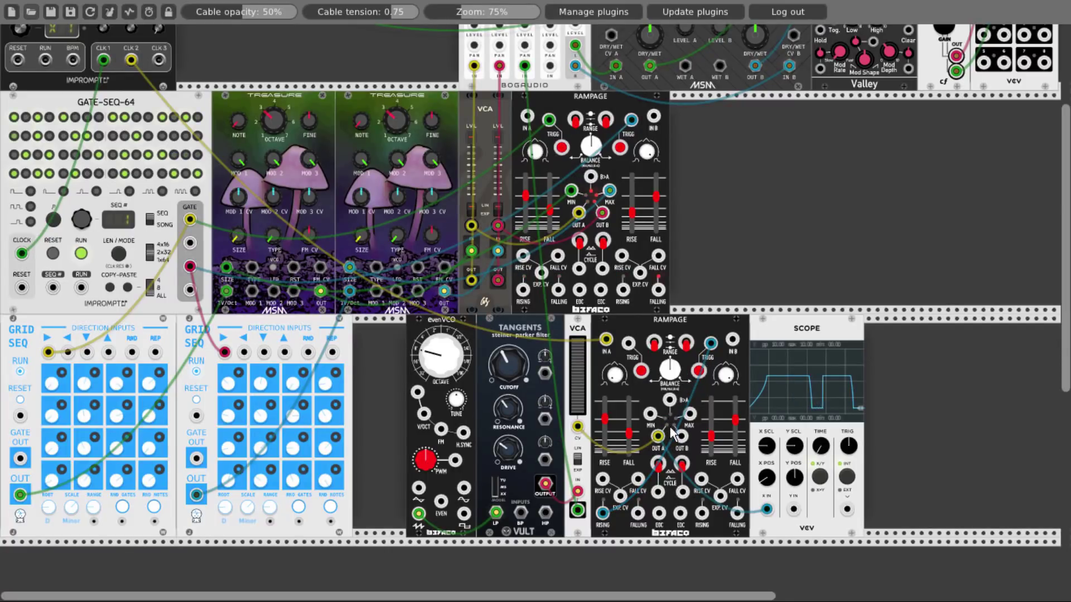
pyautogui.moveTo(682, 438); pyautogui.dragTo(794, 509)
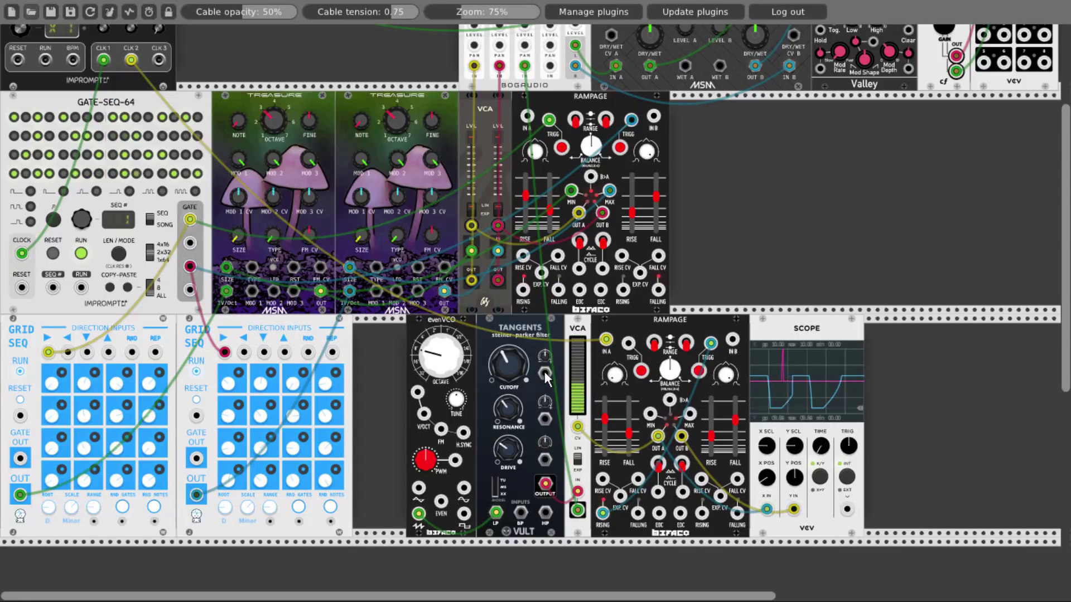
# Patch the lower Rampage's Out B to Tangents' cutoff CV input and raise channel B's rise time.
pyautogui.moveTo(544, 373); pyautogui.dragTo(682, 437)
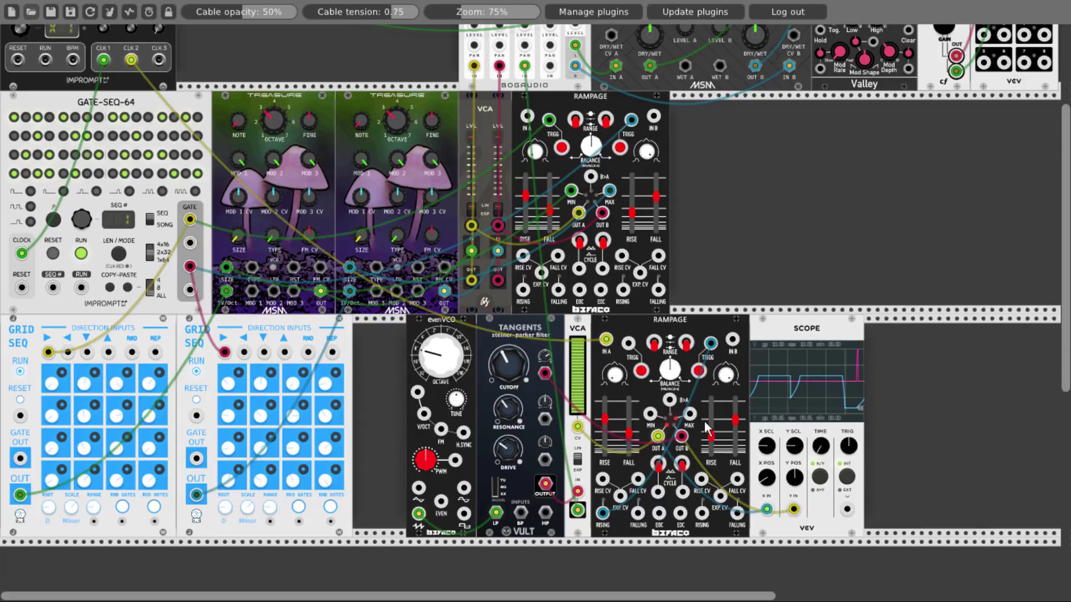
pyautogui.moveTo(711, 436); pyautogui.dragTo(712, 418)
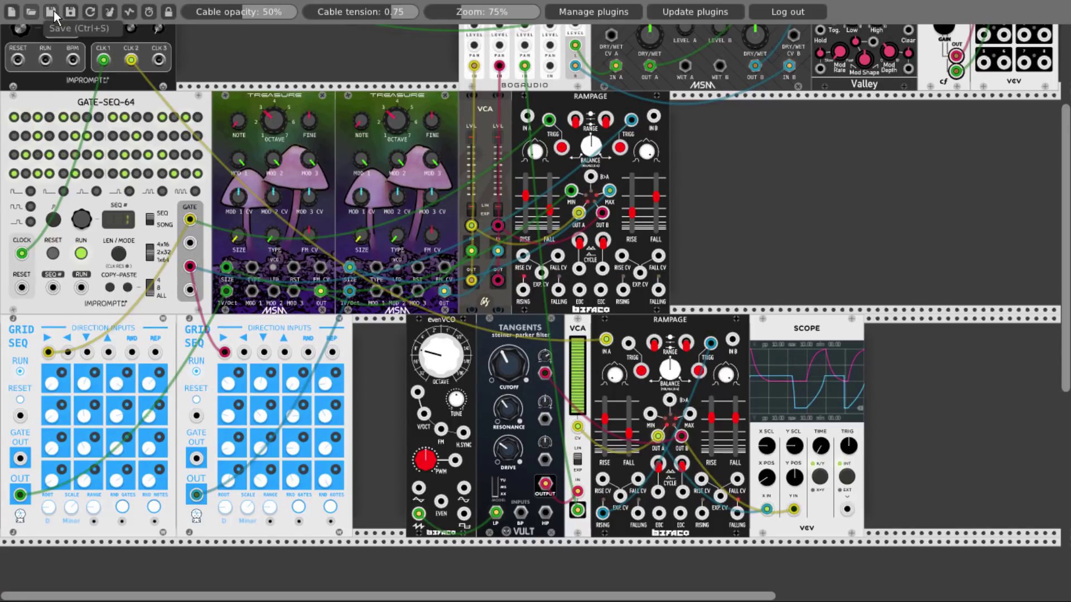
# Add a Bogaudio FM-OP oscillator to Rampage's row in the new patch and duplicate it alongside.
pyautogui.scroll(1, 782, 219)
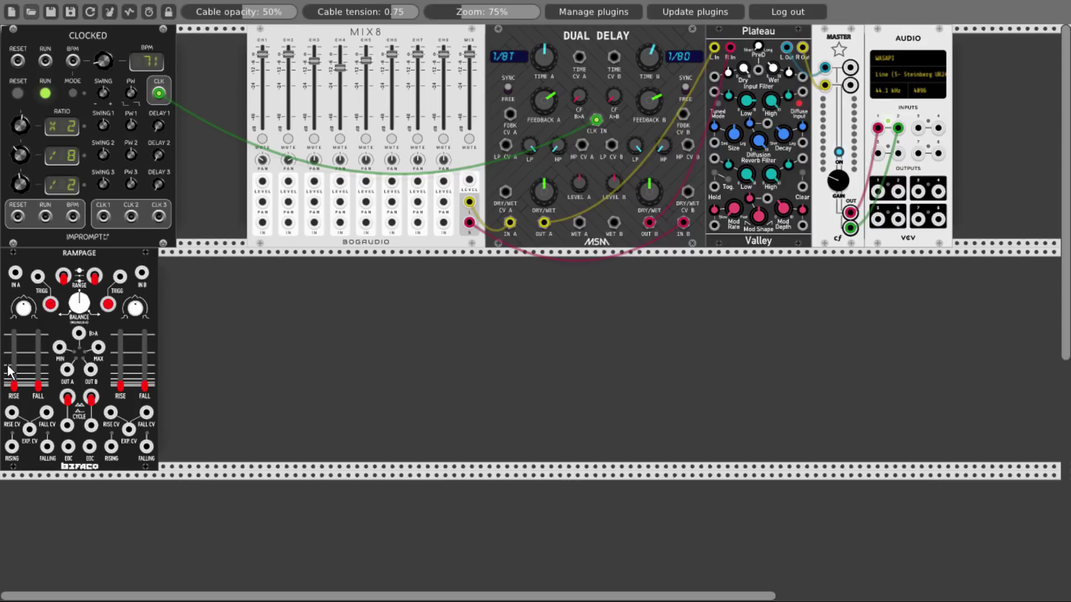
pyautogui.rightClick(299, 329)
pyautogui.click(398, 187)
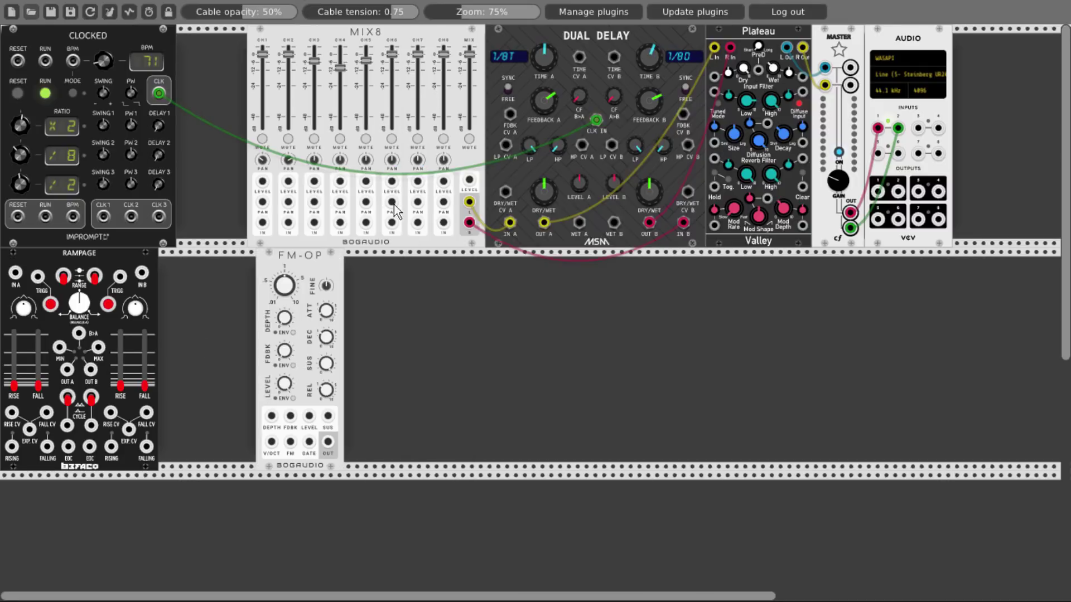
pyautogui.hotkey('ctrl', 'd')
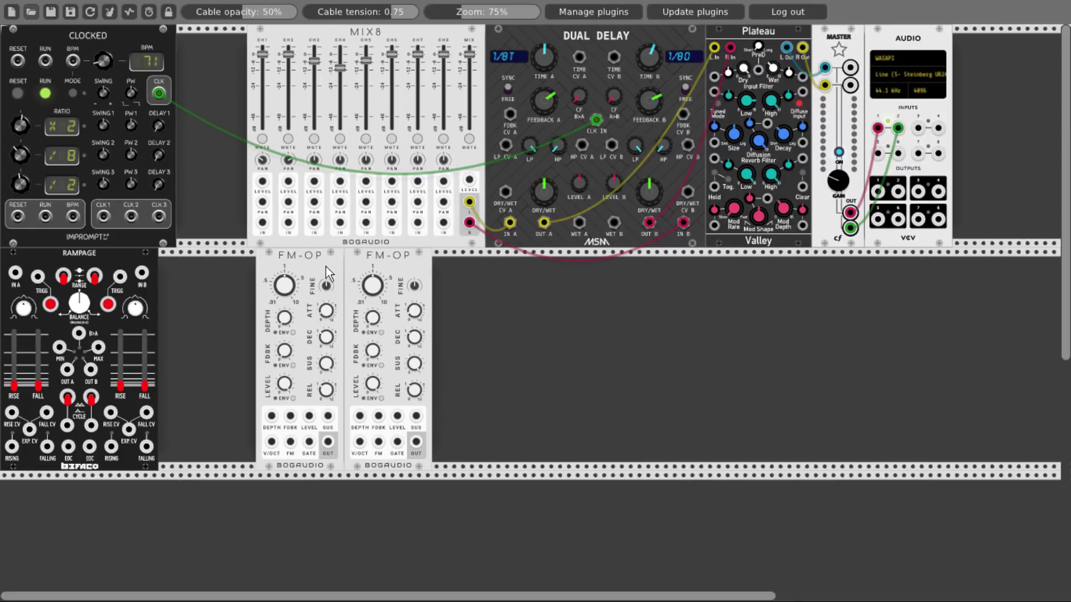
# Patch Rampage's Out A and Out B to the two FM-OPs' Level inputs and move both oscillators farther along the row.
pyautogui.moveTo(68, 370); pyautogui.dragTo(308, 415)
pyautogui.moveTo(94, 371); pyautogui.dragTo(397, 417)
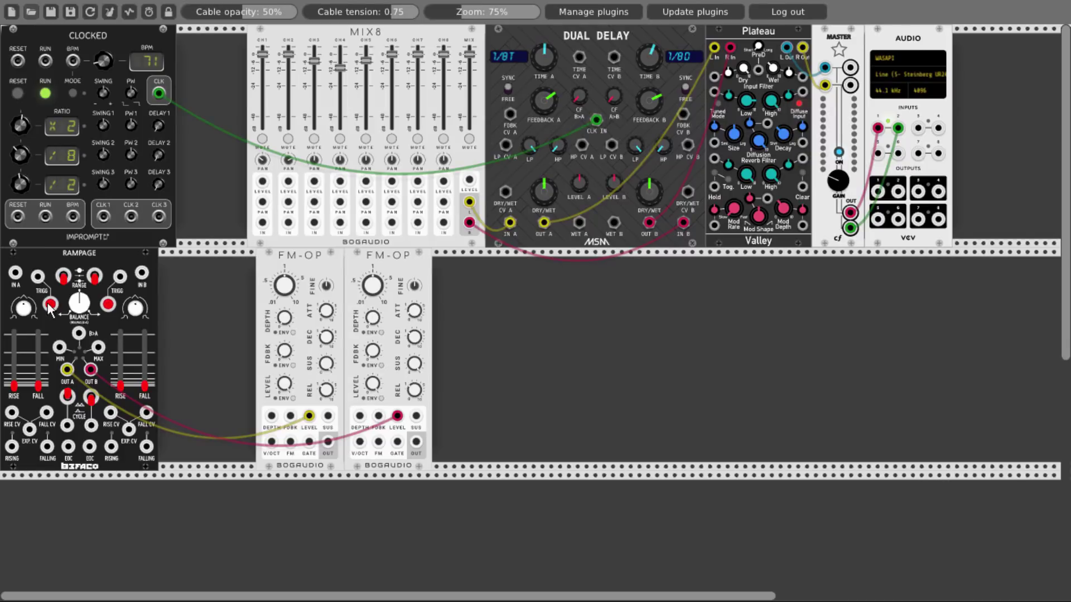
pyautogui.moveTo(357, 258); pyautogui.dragTo(474, 263)
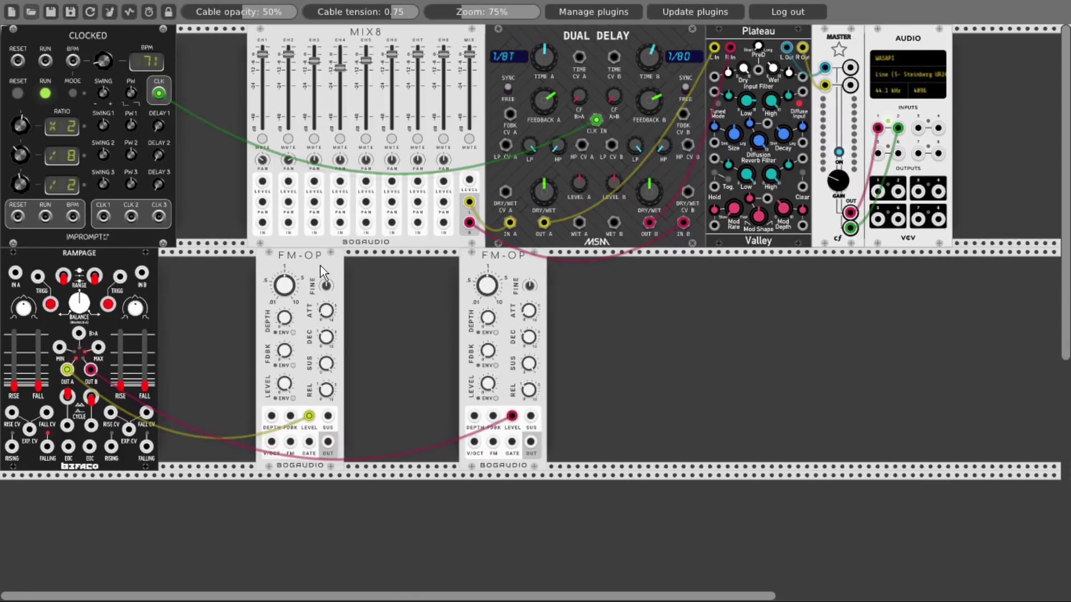
pyautogui.moveTo(320, 265); pyautogui.dragTo(457, 271)
# Add a Fundamental Scope just before the FM-OPs and patch Rampage's Out A to its X In.
pyautogui.rightClick(299, 303)
pyautogui.write('scope')
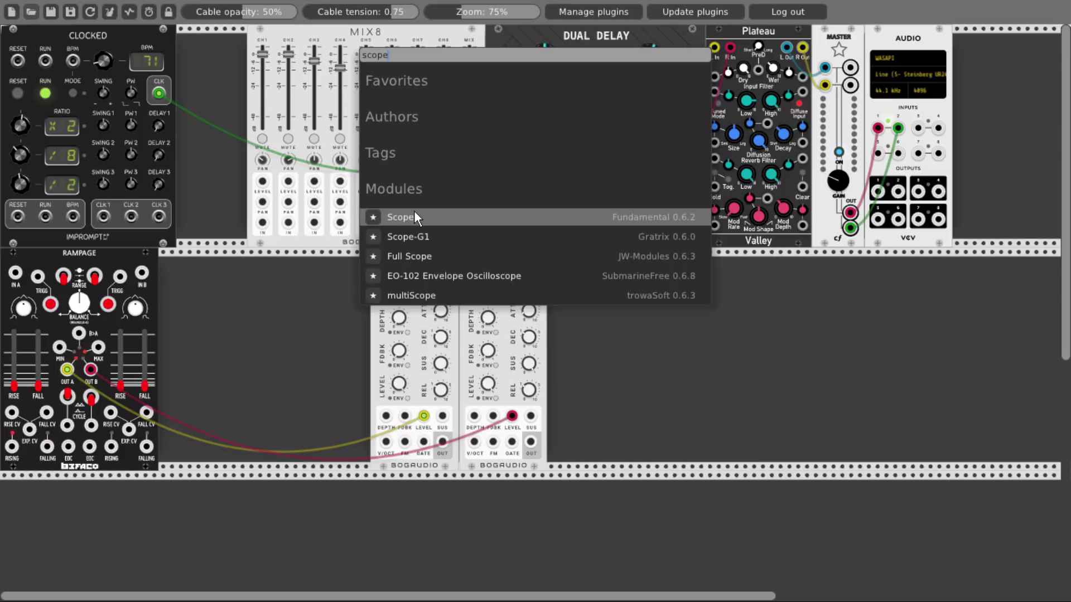
pyautogui.click(414, 216)
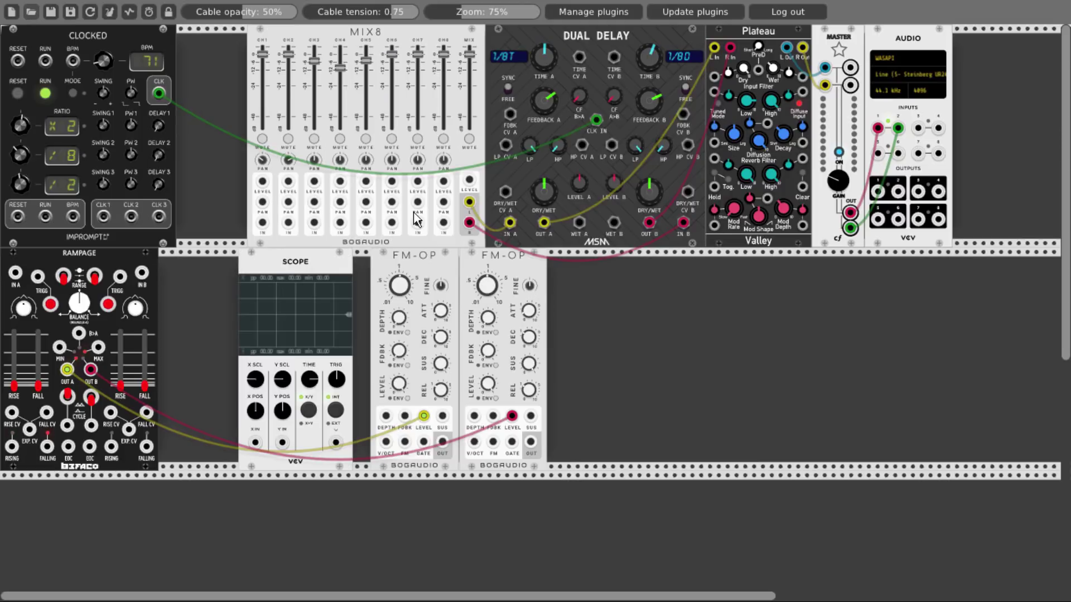
pyautogui.moveTo(78, 370); pyautogui.dragTo(67, 370)
pyautogui.moveTo(265, 266); pyautogui.dragTo(290, 268)
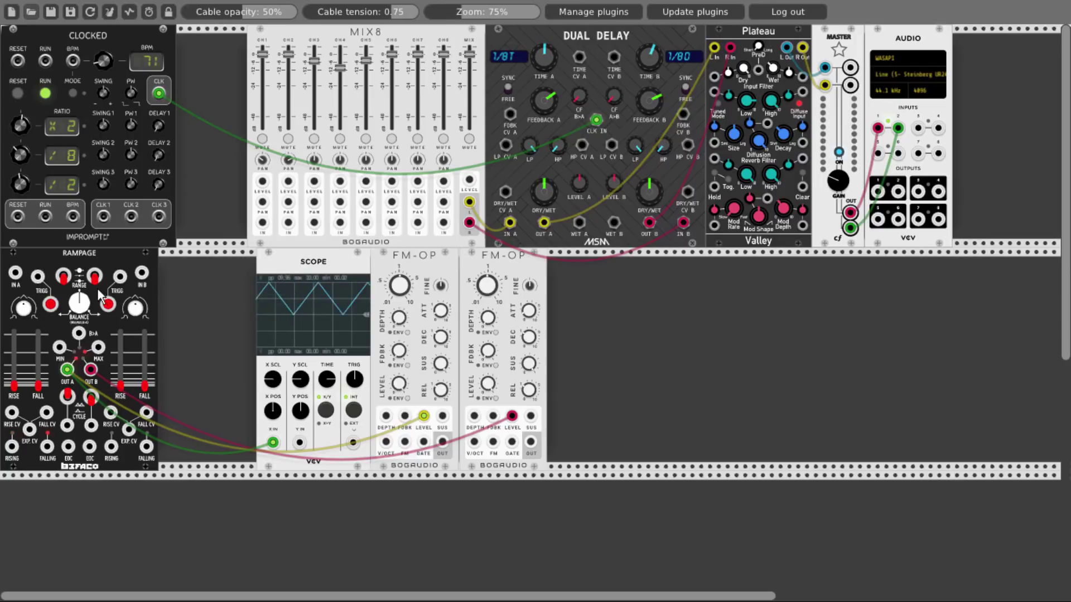
pyautogui.click(63, 279)
pyautogui.click(63, 279)
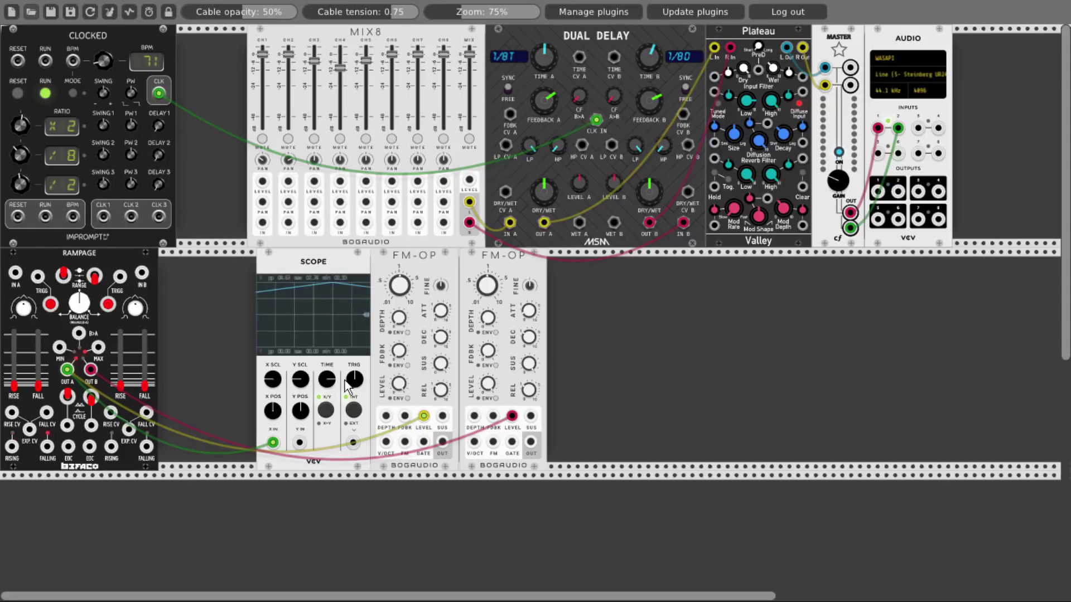
pyautogui.moveTo(327, 379)
pyautogui.mouseDown()
pyautogui.moveTo(327, 367)
pyautogui.moveTo(327, 379)
pyautogui.mouseUp()
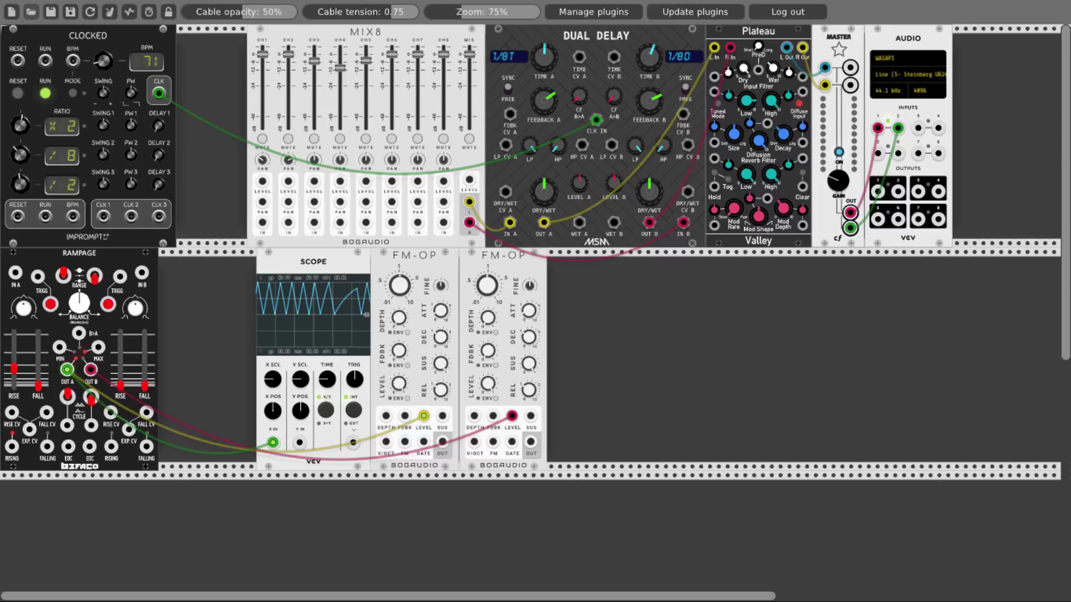
pyautogui.moveTo(14, 381)
pyautogui.mouseDown()
pyautogui.moveTo(14, 365)
pyautogui.moveTo(37, 378)
pyautogui.mouseUp()
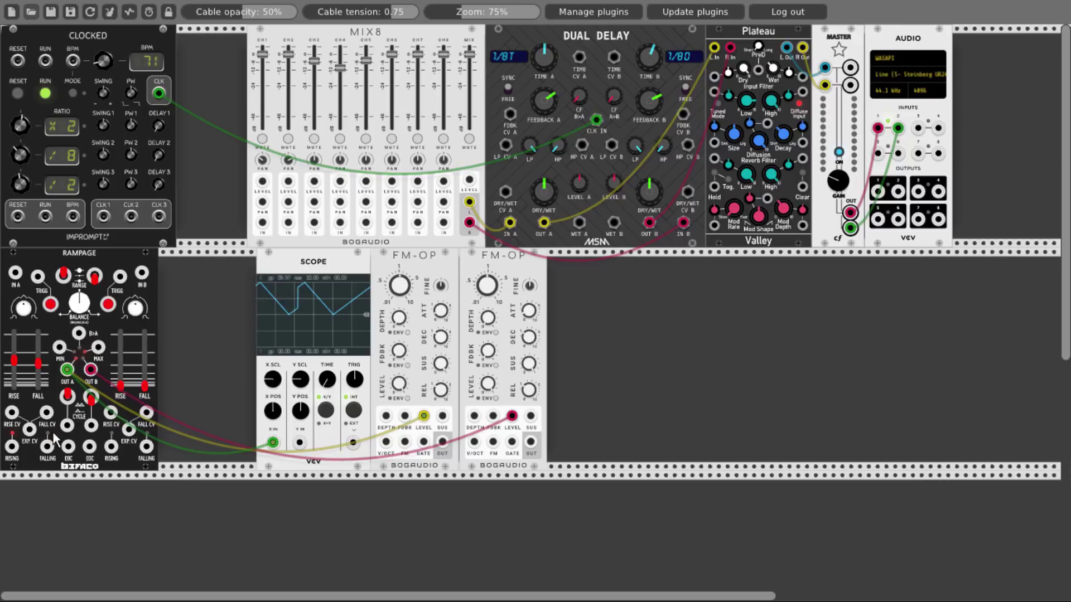
pyautogui.moveTo(46, 452); pyautogui.dragTo(120, 284)
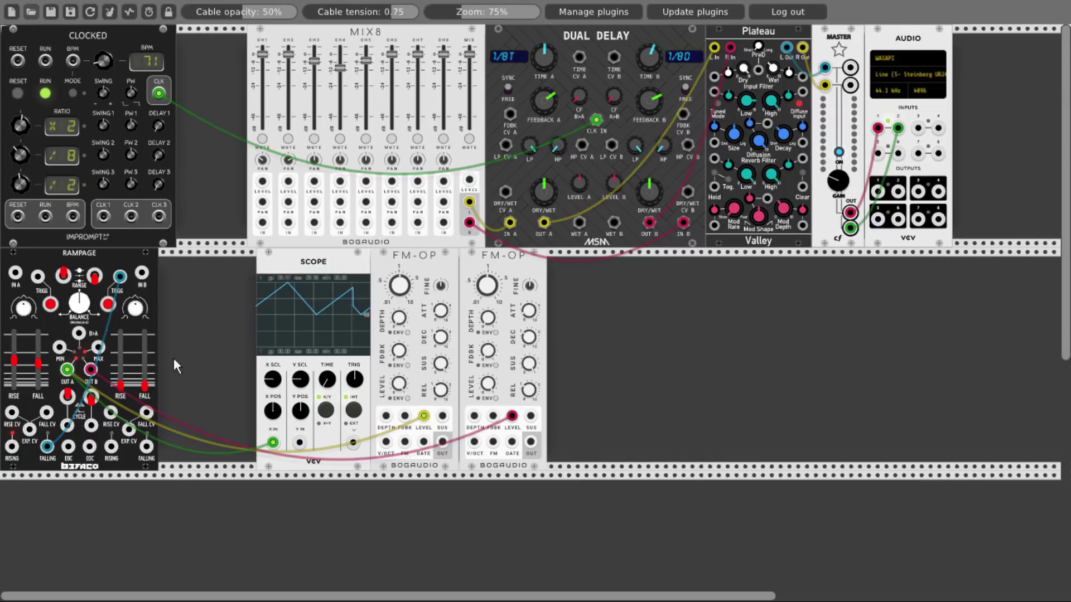
pyautogui.moveTo(299, 442); pyautogui.dragTo(95, 376)
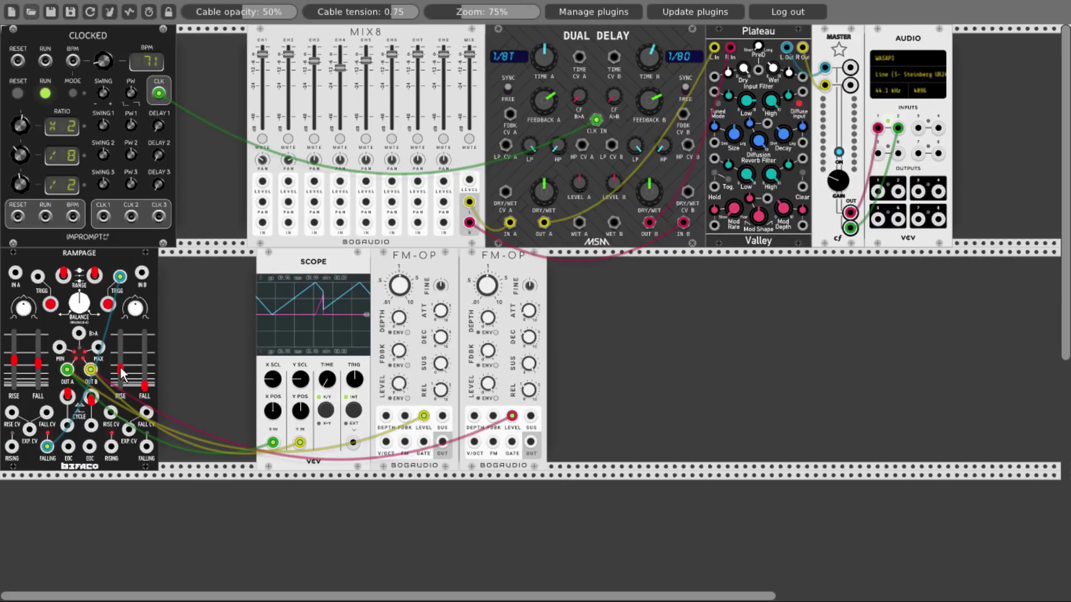
pyautogui.moveTo(145, 385); pyautogui.dragTo(145, 368)
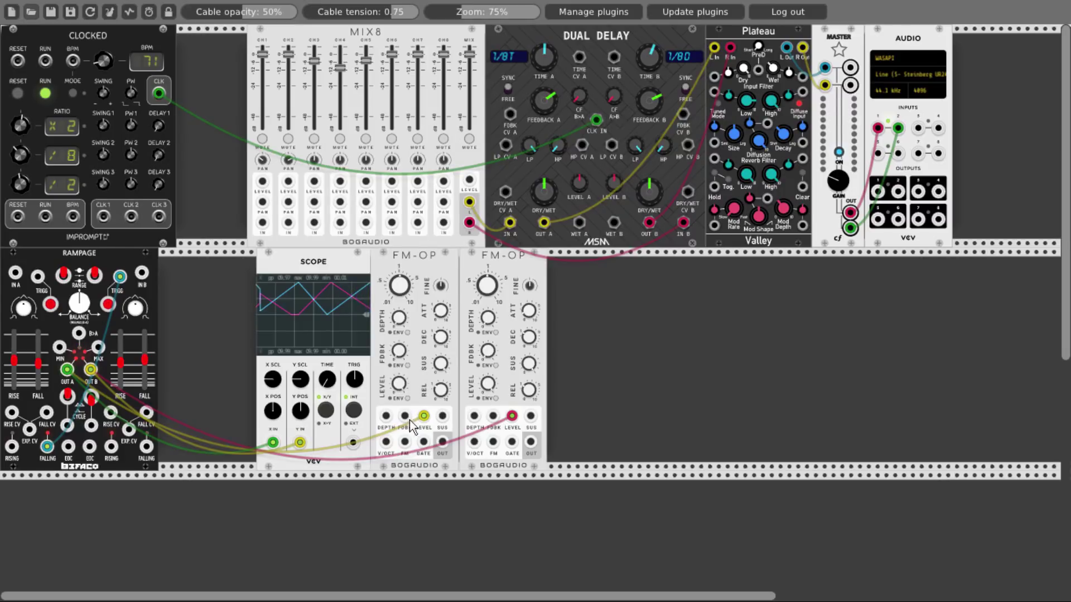
# Patch the first FM-OP's output to MIX8 channel 1 and the second FM-OP's output to channel 2.
pyautogui.moveTo(442, 441); pyautogui.dragTo(262, 222)
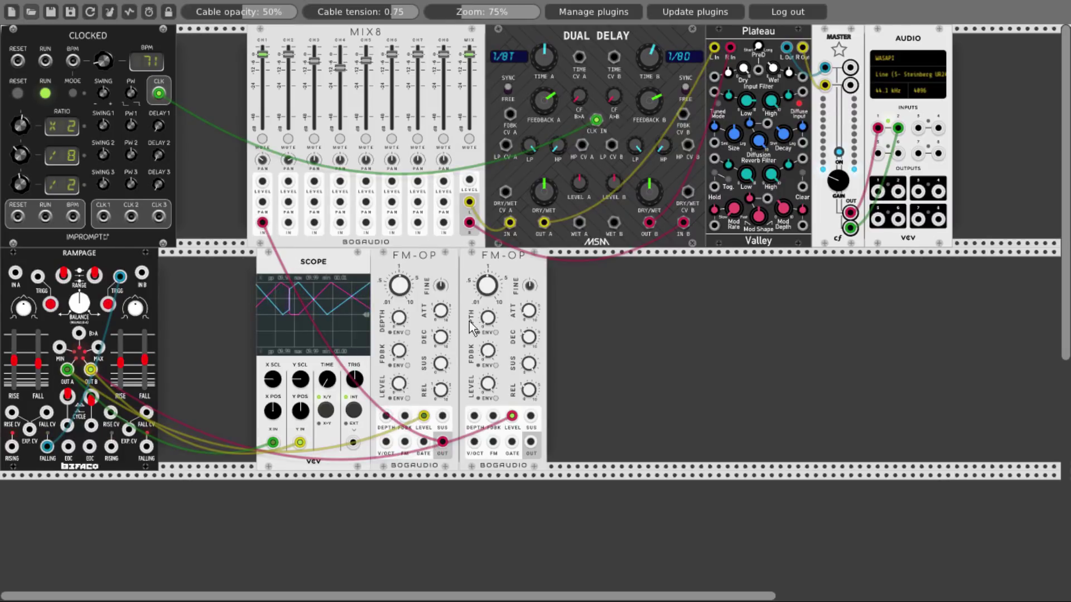
pyautogui.moveTo(531, 442); pyautogui.dragTo(289, 222)
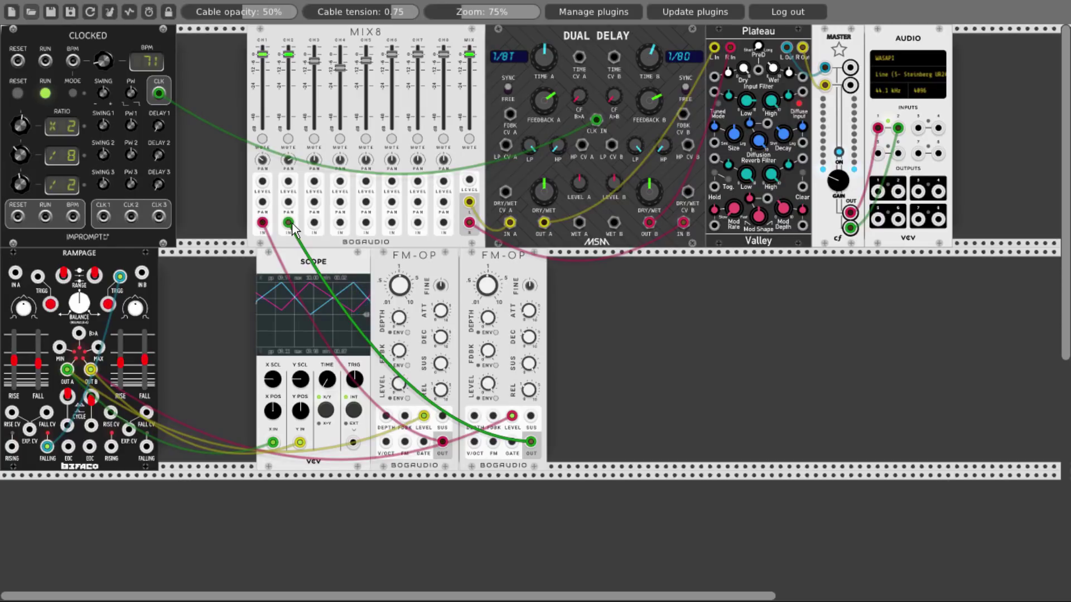
# Add a Geodesics Ions sequencer after the FM-OPs and switch it to its dark panel theme.
pyautogui.rightClick(569, 327)
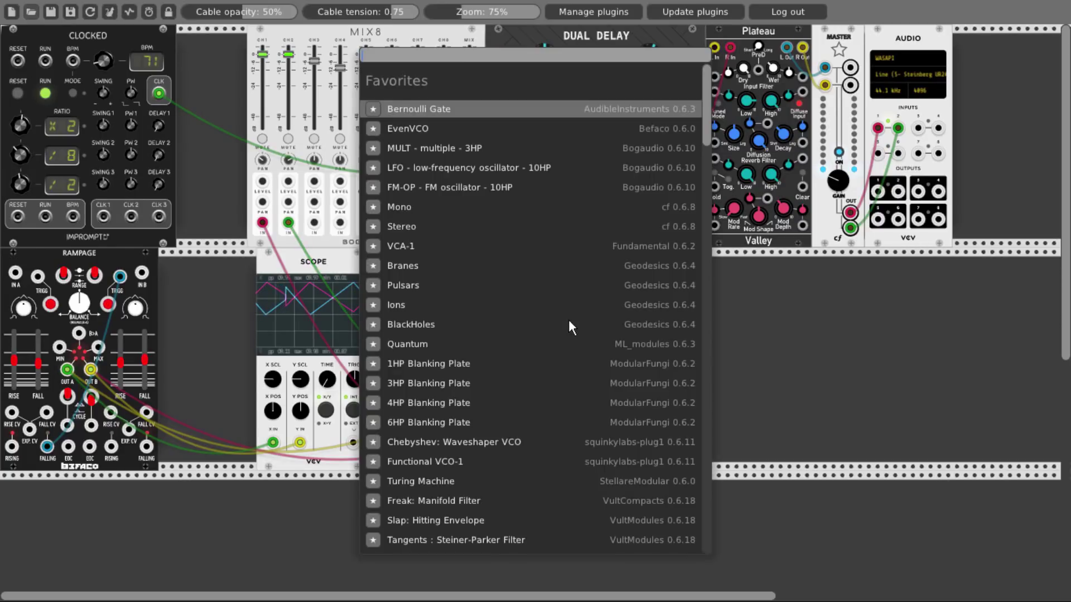
pyautogui.click(417, 305)
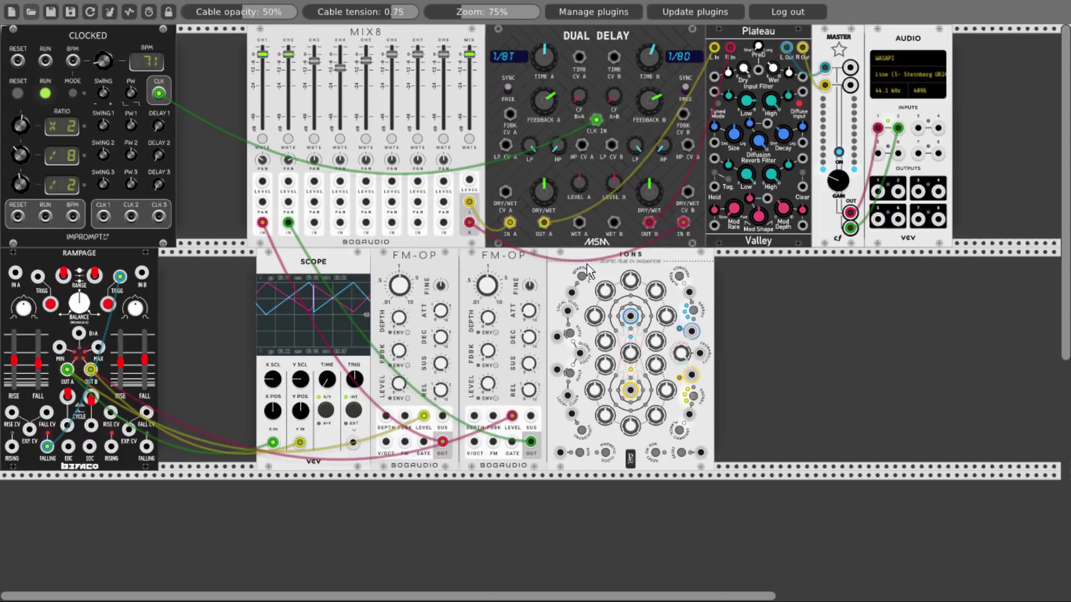
pyautogui.rightClick(604, 267)
pyautogui.click(625, 483)
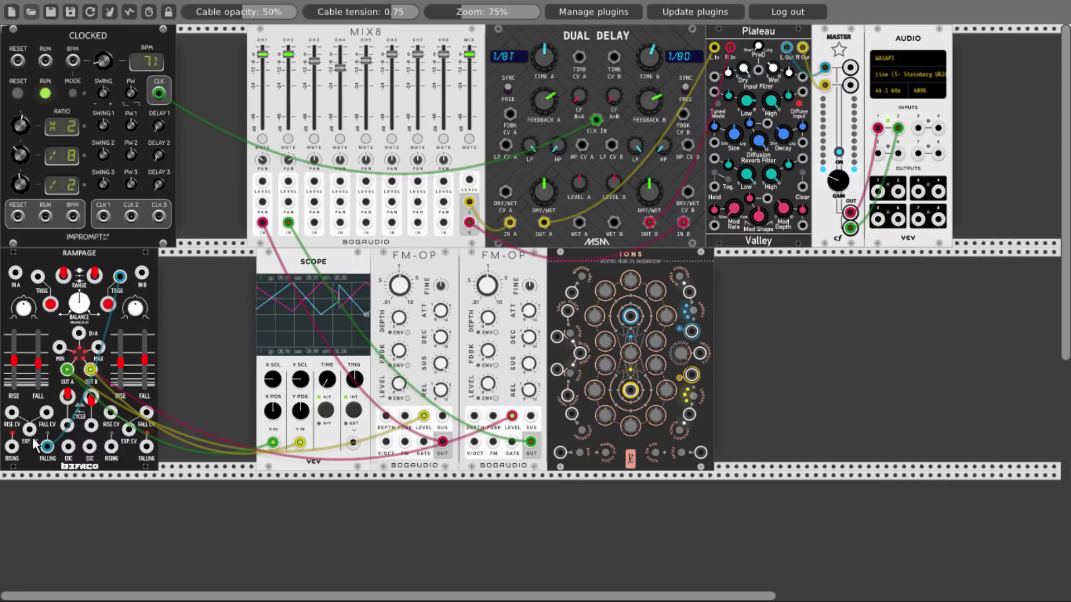
pyautogui.moveTo(12, 446); pyautogui.dragTo(568, 315)
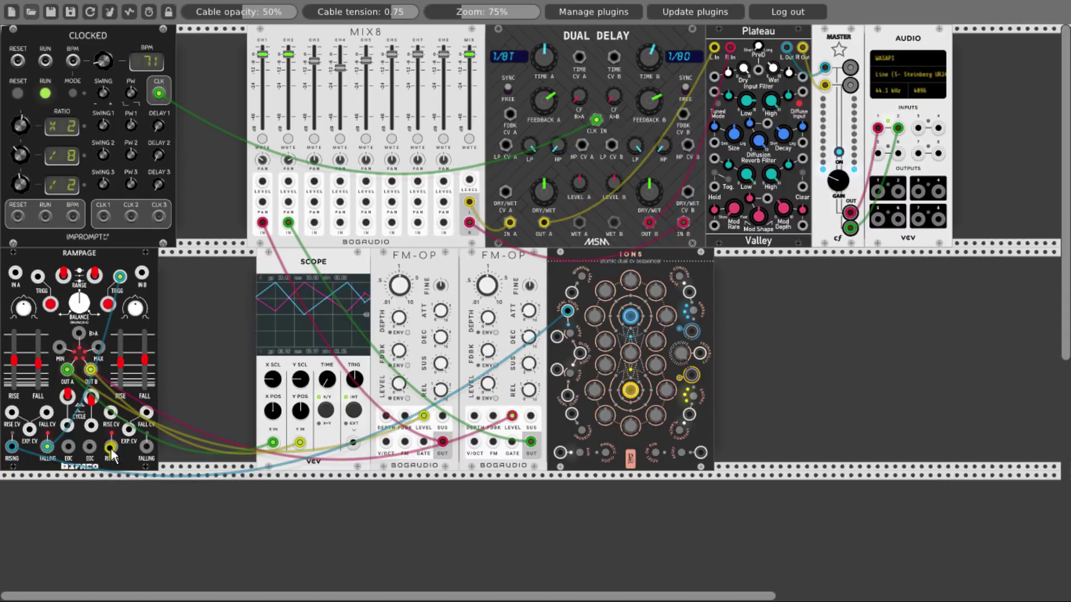
pyautogui.moveTo(112, 446); pyautogui.dragTo(567, 396)
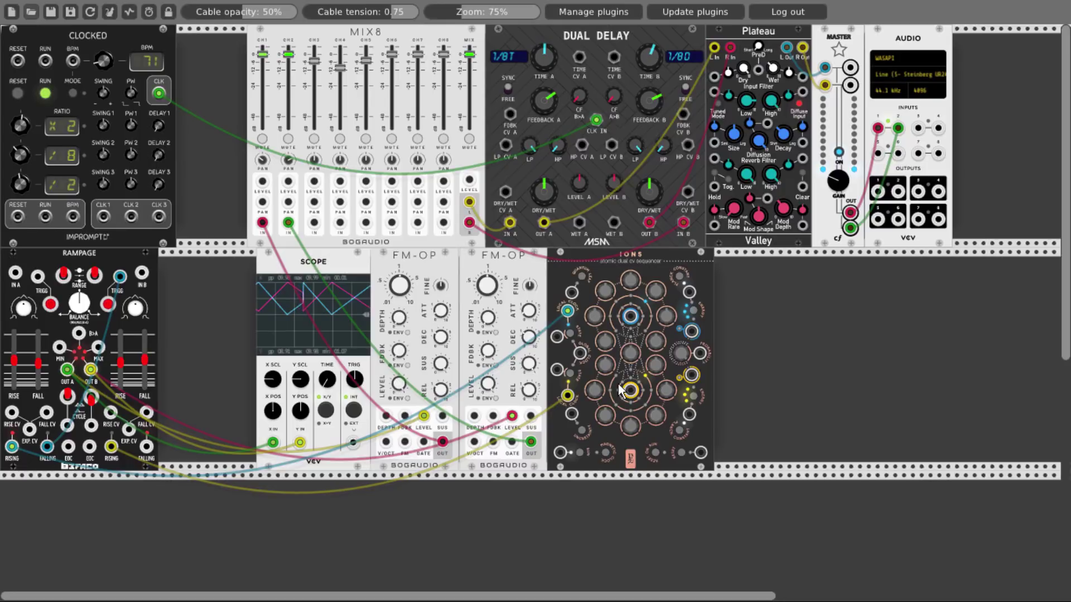
# Add a JW-Modules Quantizer after Ions, set its root note to D, and duplicate it alongside.
pyautogui.rightClick(738, 367)
pyautogui.write('jw')
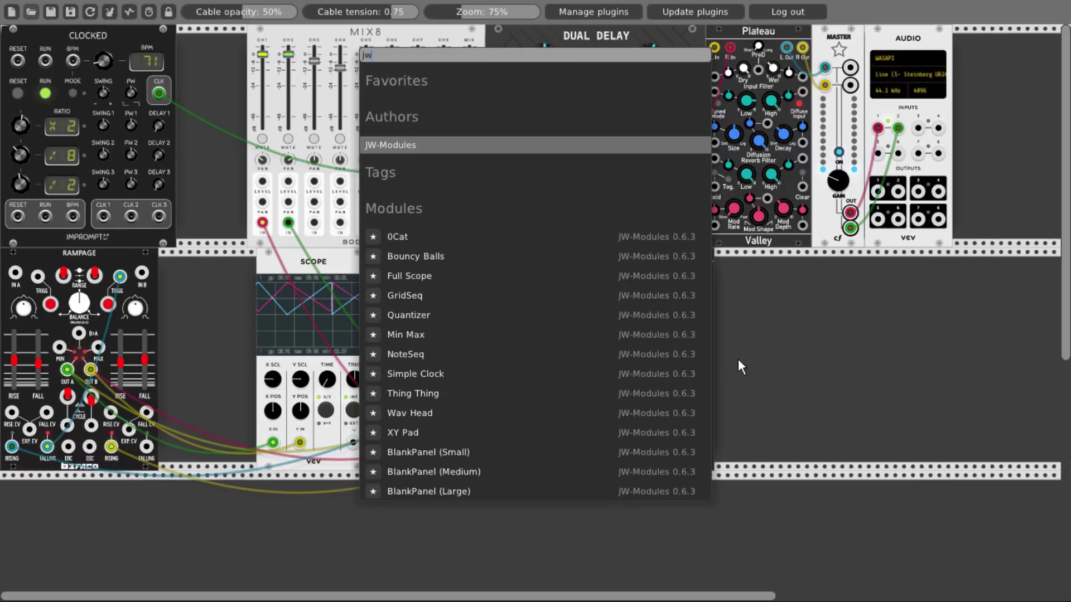
pyautogui.click(407, 319)
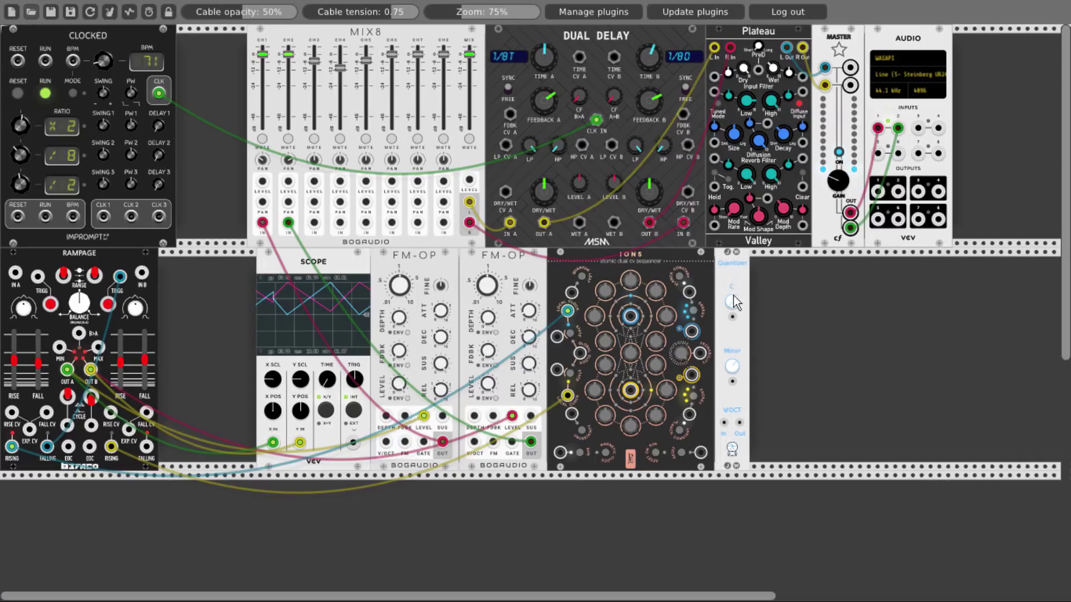
pyautogui.moveTo(733, 311); pyautogui.dragTo(733, 301)
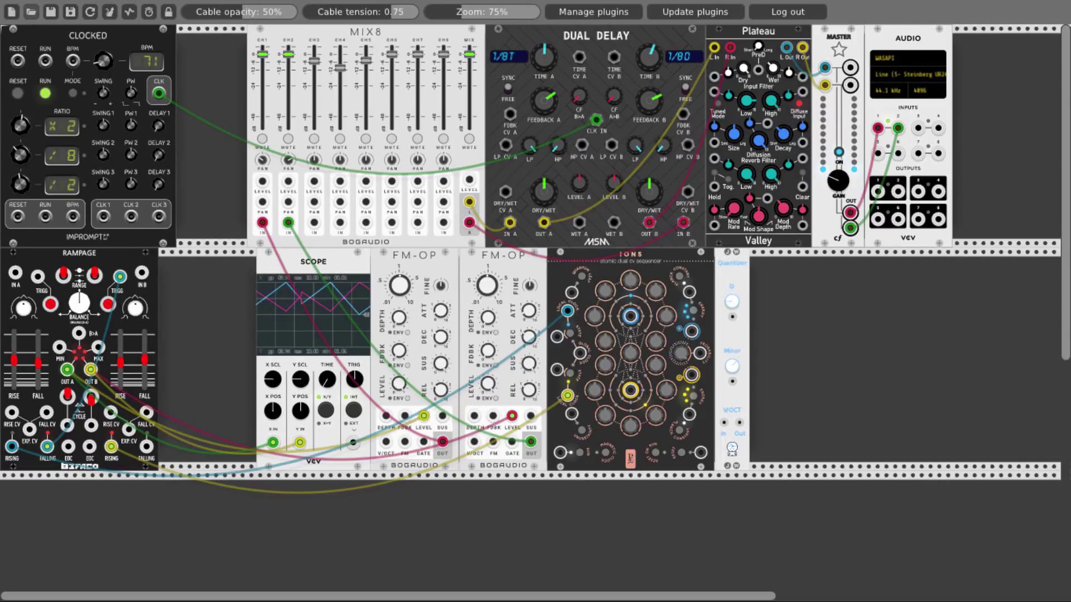
pyautogui.hotkey('ctrl', 'd')
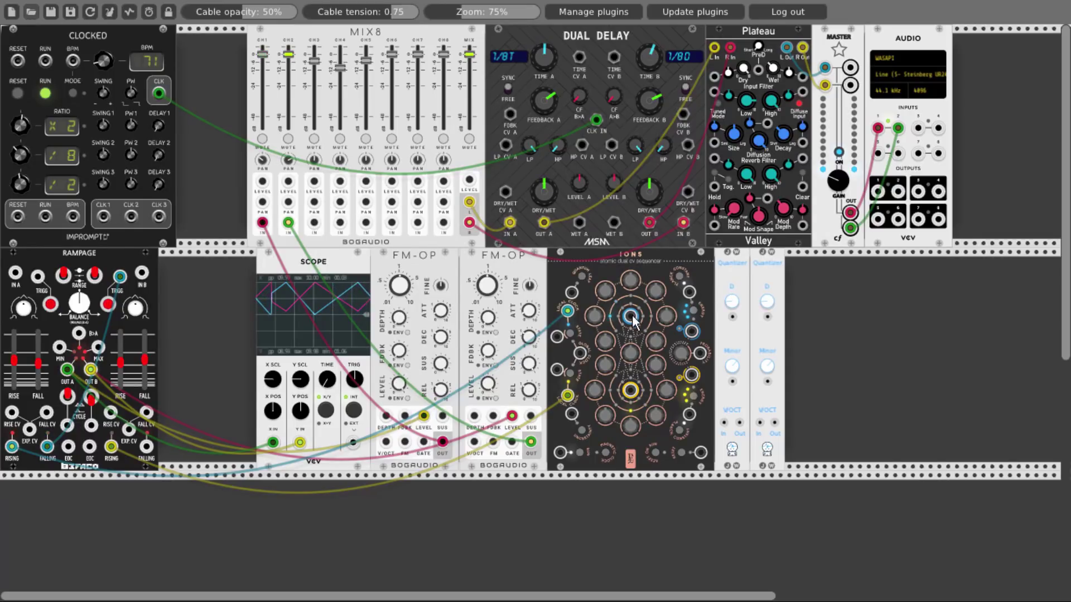
# Route Ions' blue and yellow CV outputs through the two Quantizers to the first and second FM-OPs' V/Oct inputs.
pyautogui.moveTo(631, 318); pyautogui.dragTo(386, 442)
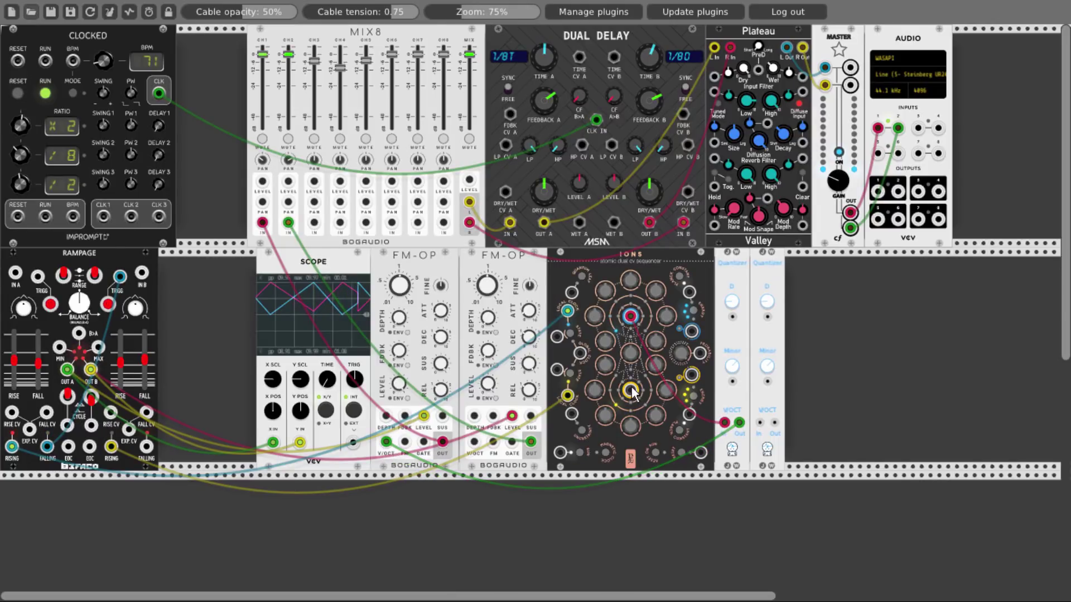
pyautogui.moveTo(631, 391); pyautogui.dragTo(479, 444)
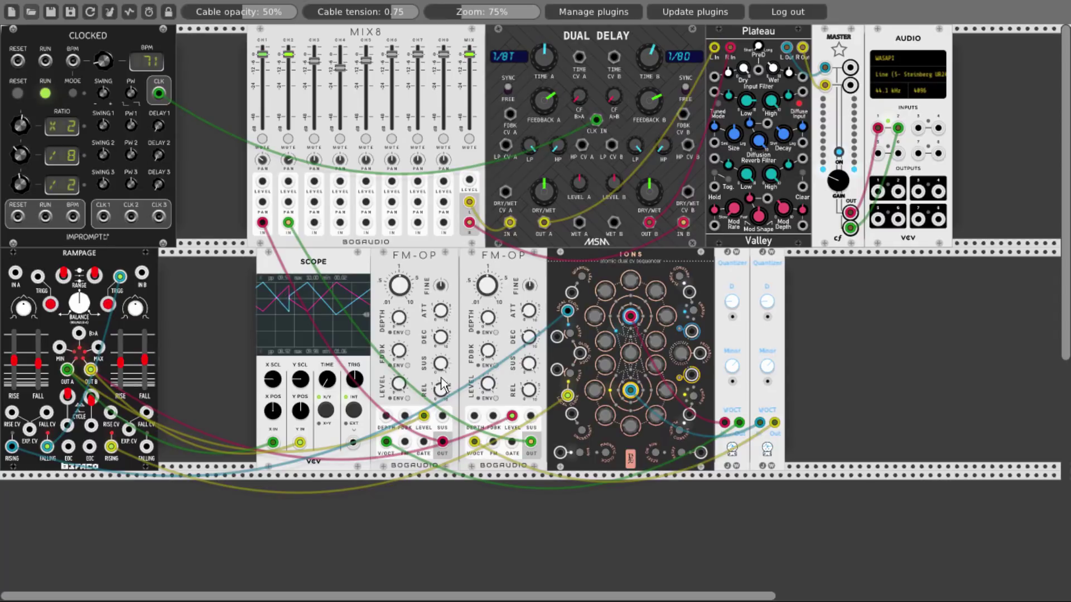
# Rewire Scope's inputs to Rampage's Min and Max outputs, and patch Min and Max to the first and second FM-OPs' FDBK inputs.
pyautogui.moveTo(273, 443)
pyautogui.mouseDown()
pyautogui.moveTo(299, 446)
pyautogui.moveTo(287, 453)
pyautogui.moveTo(92, 368)
pyautogui.moveTo(299, 443)
pyautogui.moveTo(300, 394)
pyautogui.moveTo(275, 419)
pyautogui.mouseUp()
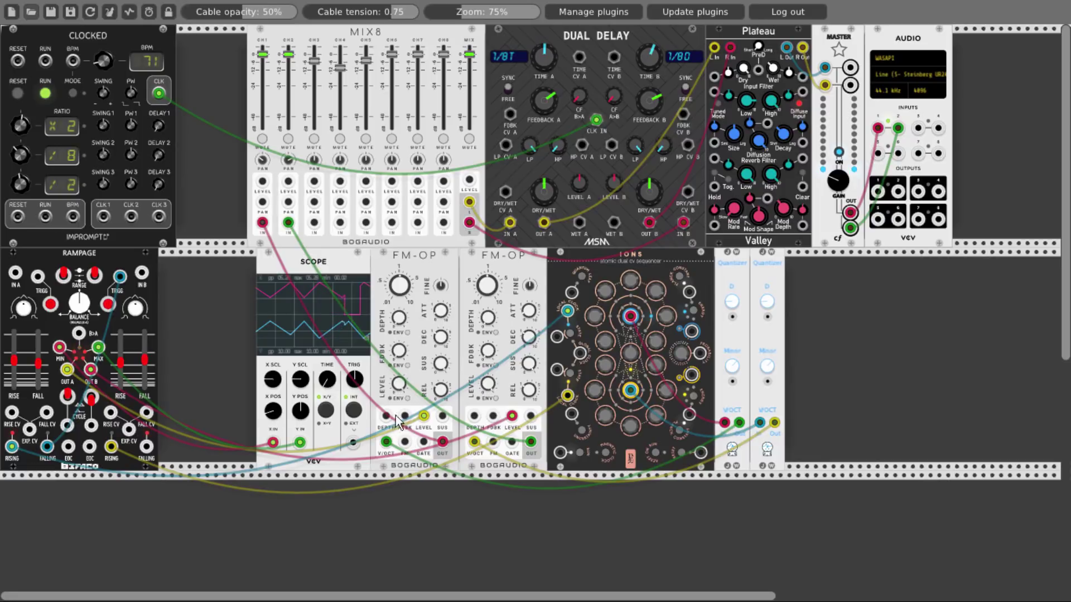
pyautogui.moveTo(405, 417); pyautogui.dragTo(60, 348)
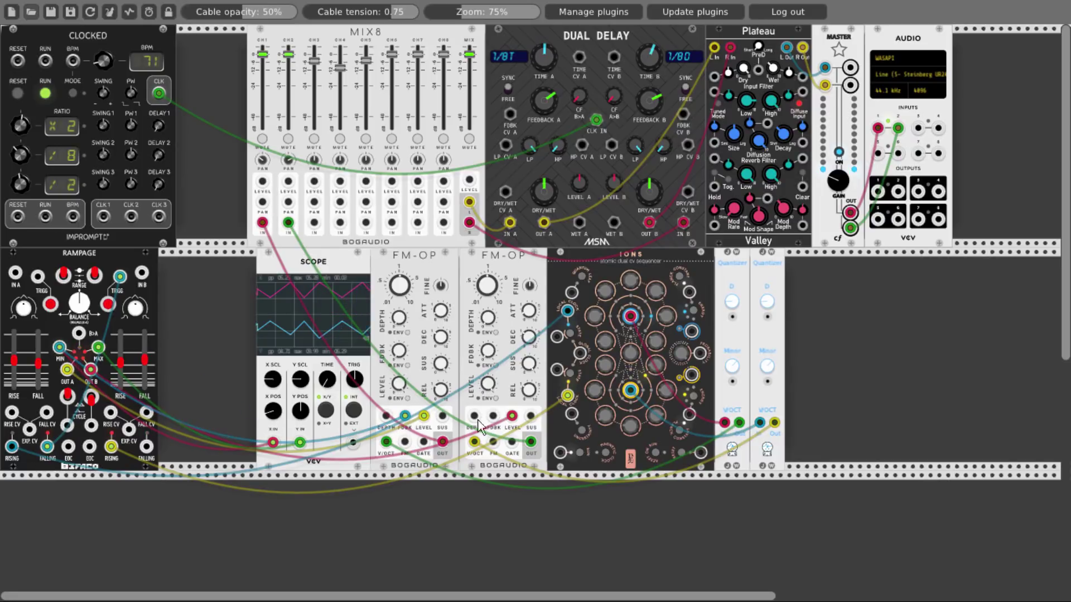
pyautogui.moveTo(493, 416); pyautogui.dragTo(99, 349)
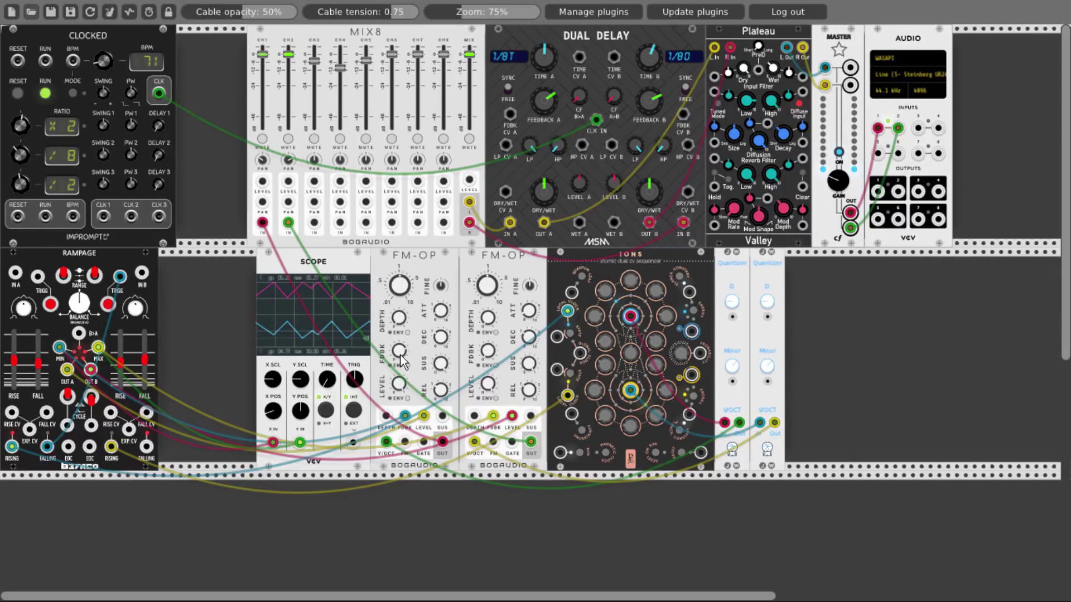
# Turn up the feedback amount on both FM-OPs and save the patch.
pyautogui.moveTo(399, 352); pyautogui.dragTo(404, 358)
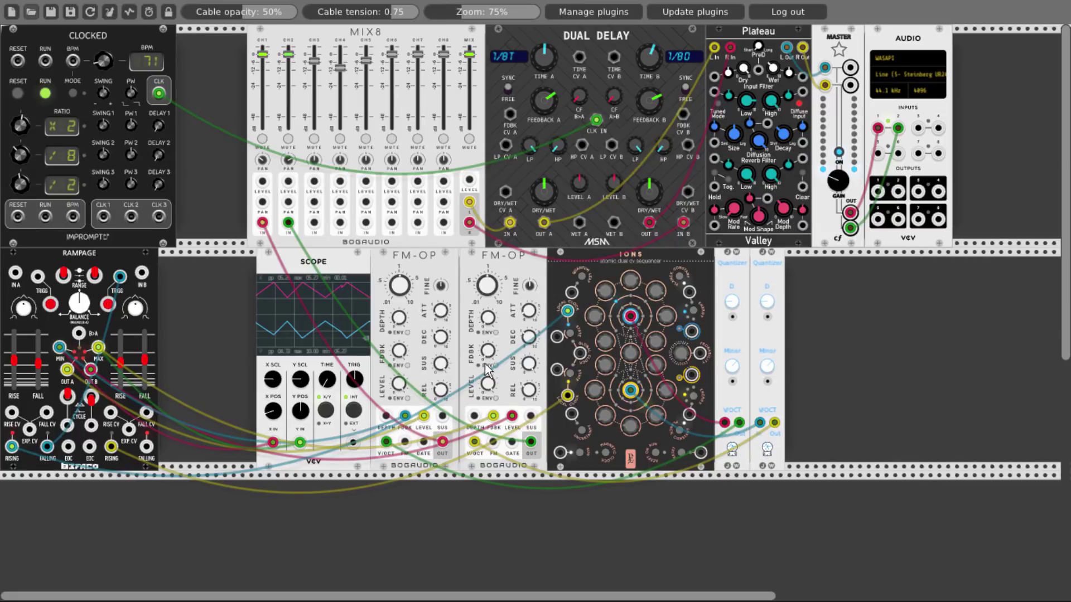
pyautogui.moveTo(489, 356); pyautogui.dragTo(489, 356)
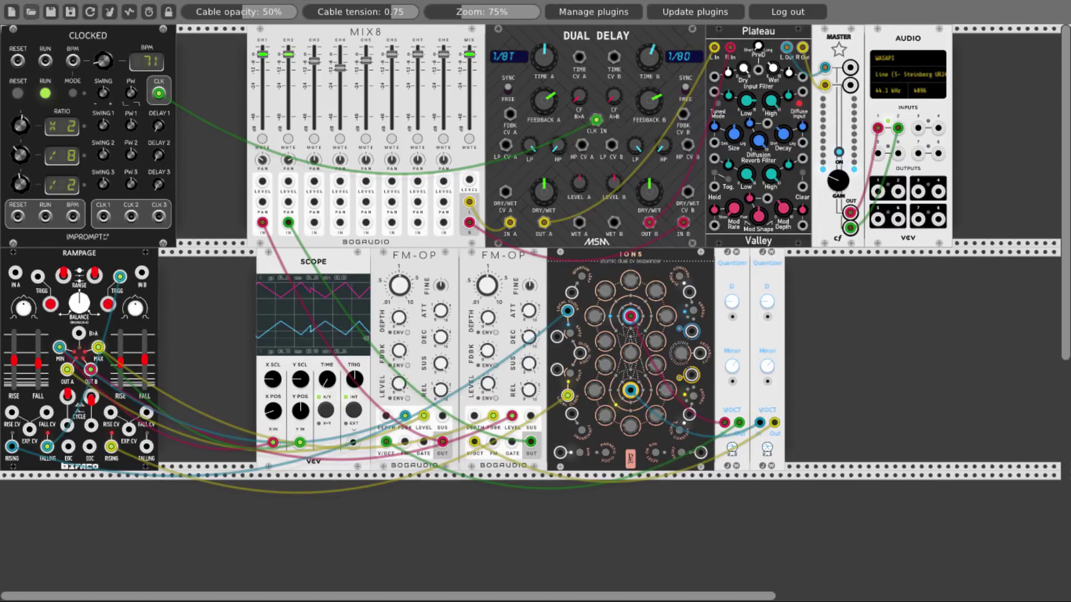
pyautogui.moveTo(490, 357); pyautogui.dragTo(489, 359)
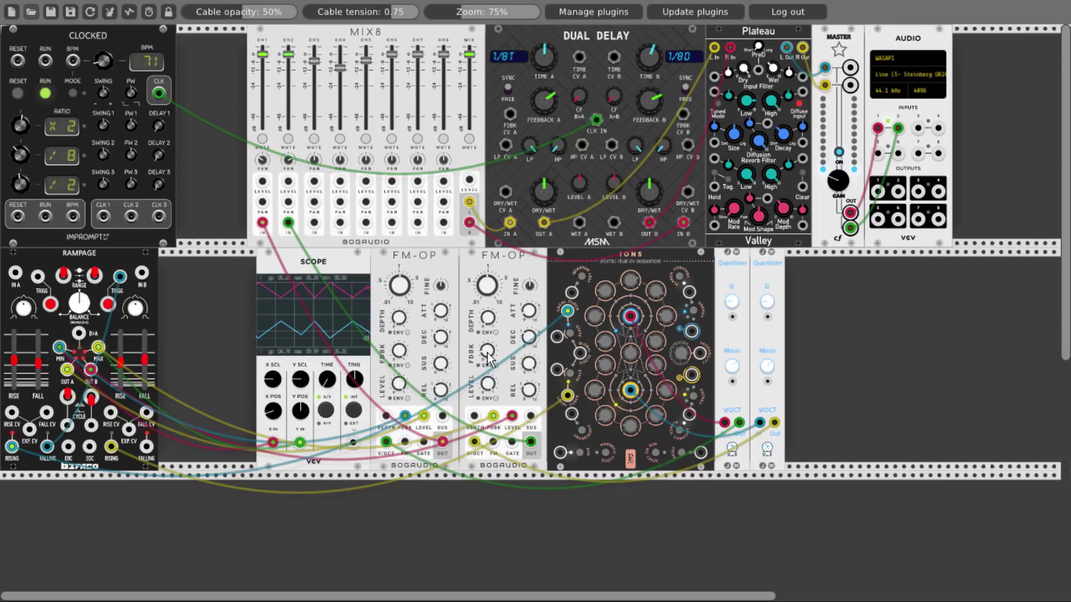
pyautogui.click(53, 11)
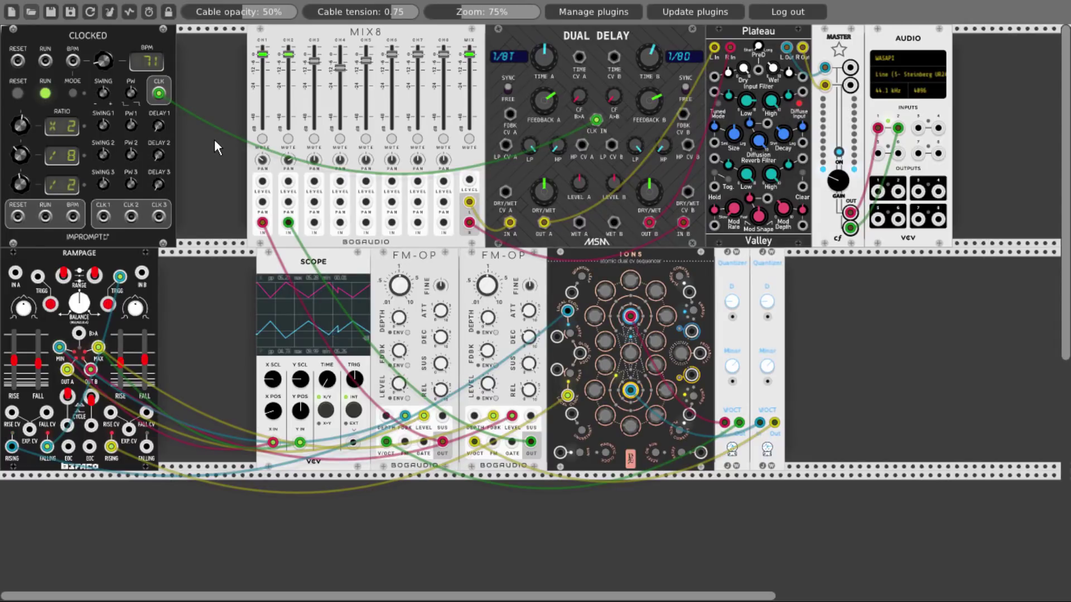
# Duplicate Rampage into the empty row below and initialize the copy to default settings.
pyautogui.scroll(-1, 214, 139)
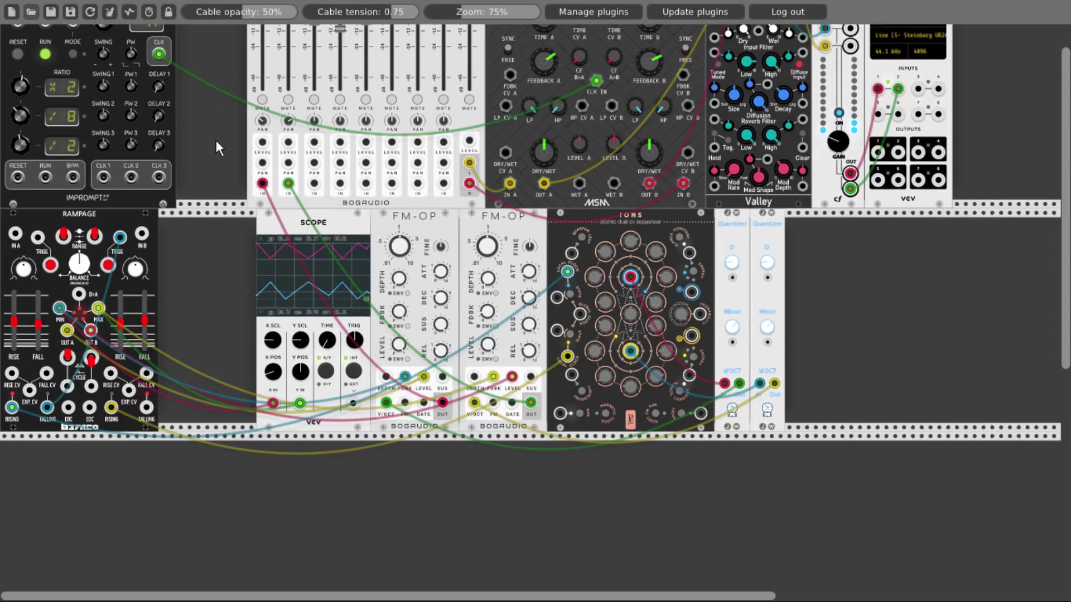
pyautogui.scroll(-3, 216, 140)
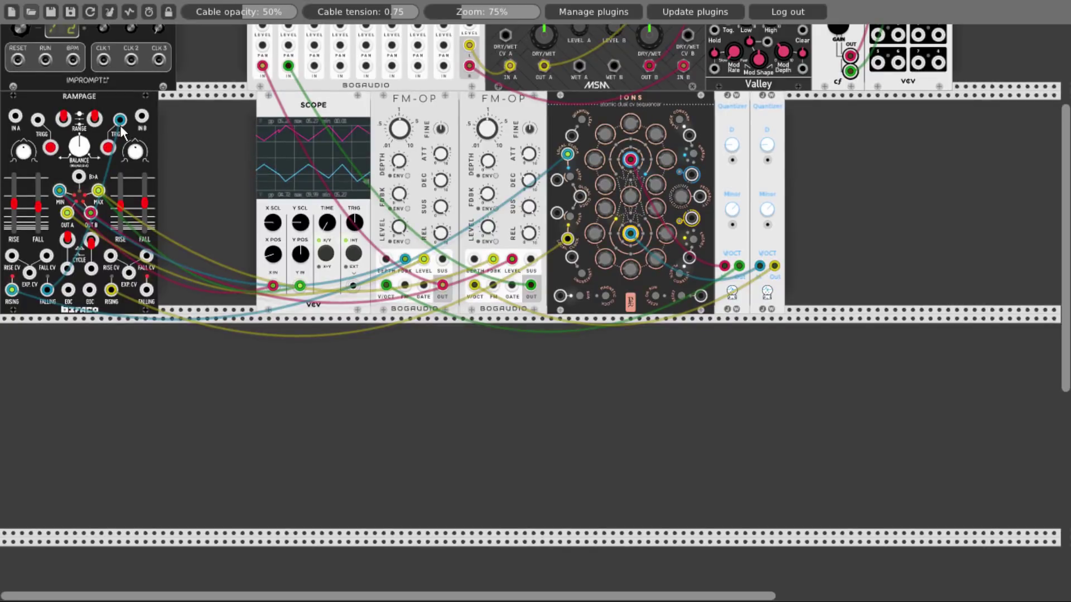
pyautogui.hotkey('ctrl', 'd')
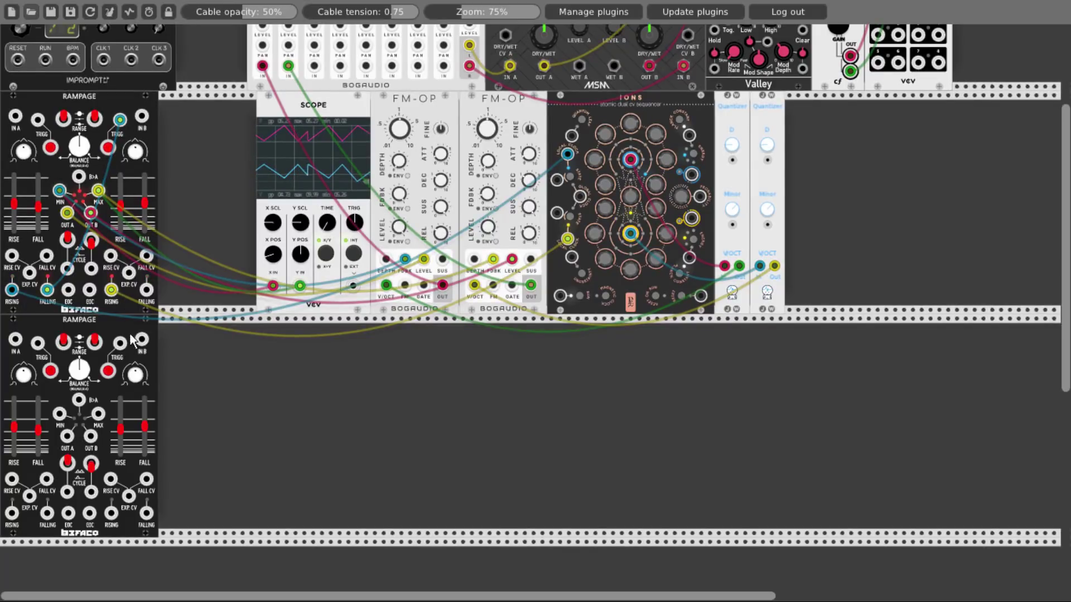
pyautogui.hotkey('ctrl', 'i')
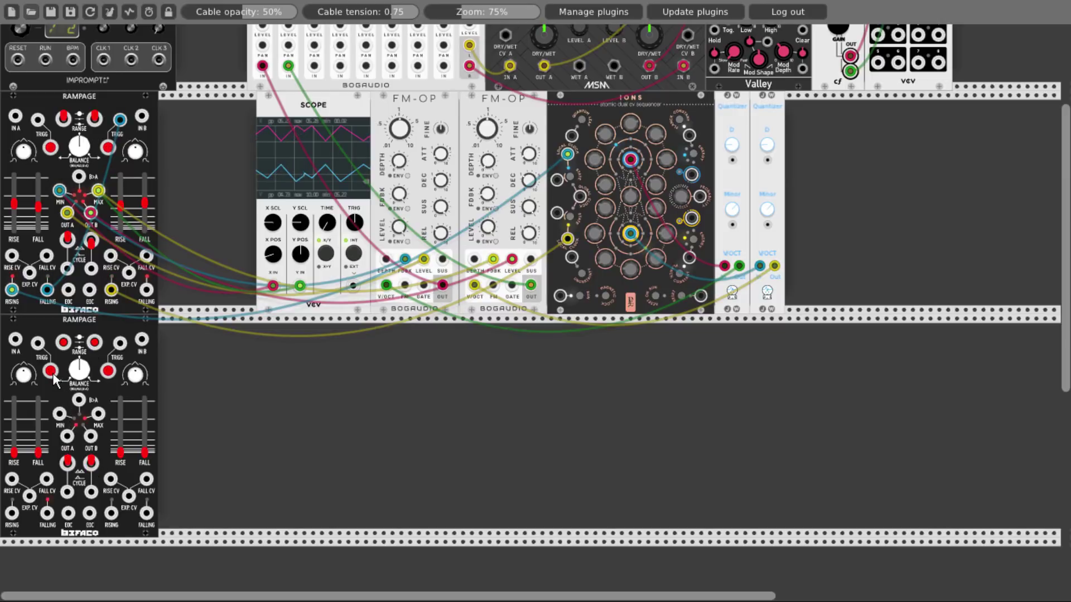
# Move Scope beside the second Rampage, patch Rampage's Out A to its X input and shorten the displayed time span.
pyautogui.click(109, 372)
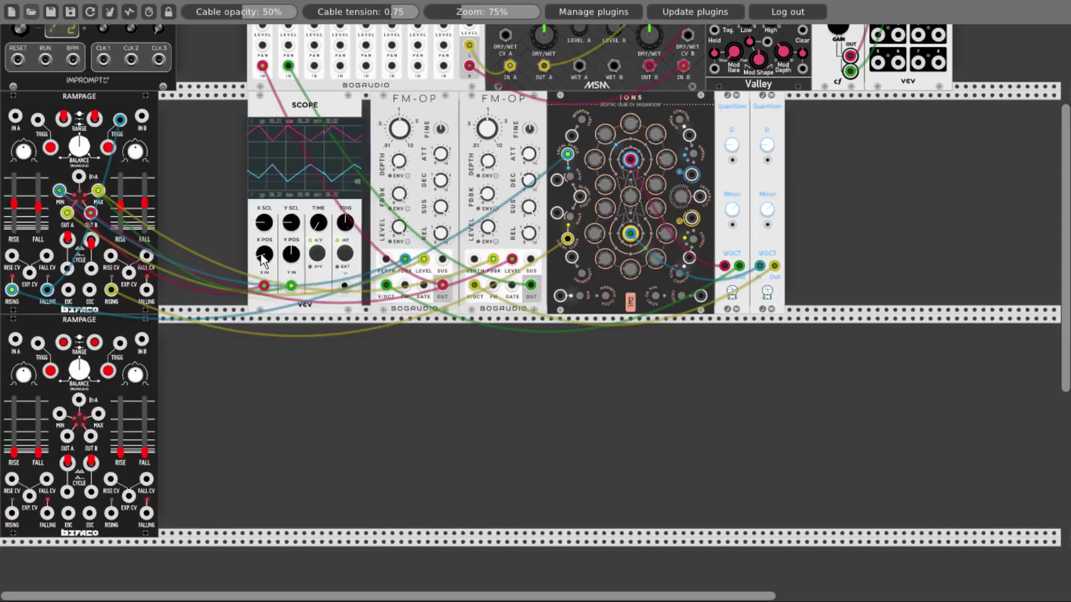
pyautogui.moveTo(269, 115); pyautogui.dragTo(251, 338)
pyautogui.moveTo(255, 509); pyautogui.dragTo(67, 436)
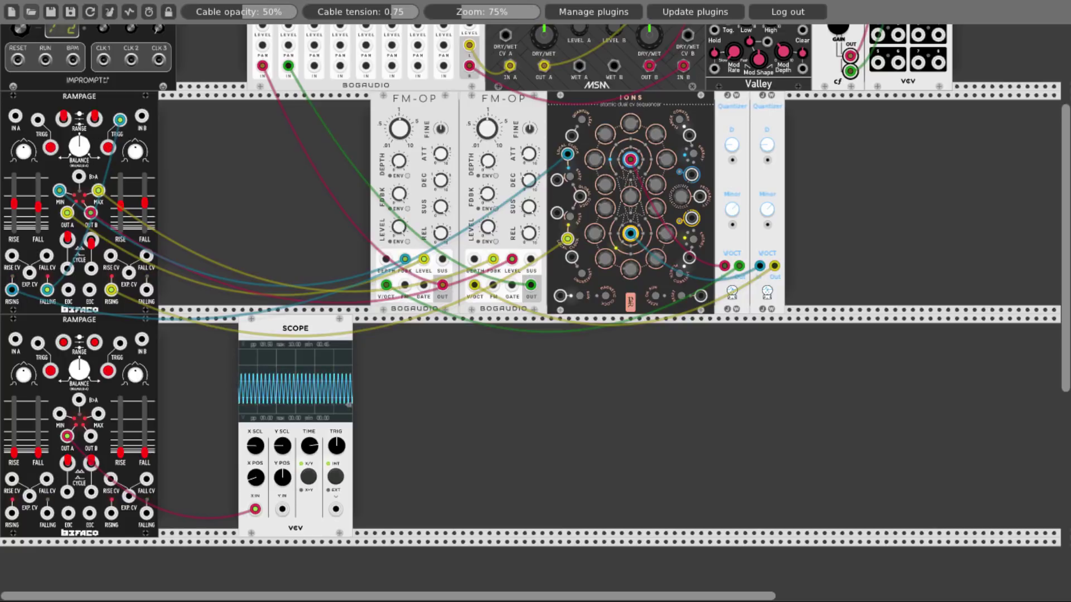
pyautogui.moveTo(309, 447); pyautogui.dragTo(309, 463)
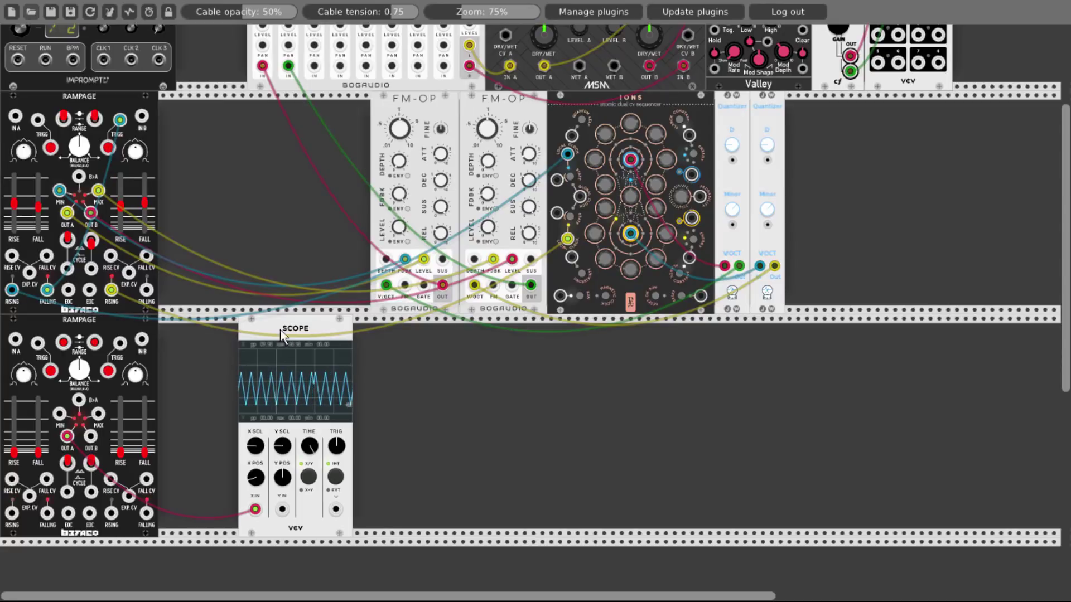
pyautogui.moveTo(289, 333); pyautogui.dragTo(323, 332)
# Add a HotTuna fed by the second Rampage's Out A, and tune channel A to C3 with its Rise and Fall sliders.
pyautogui.rightClick(232, 352)
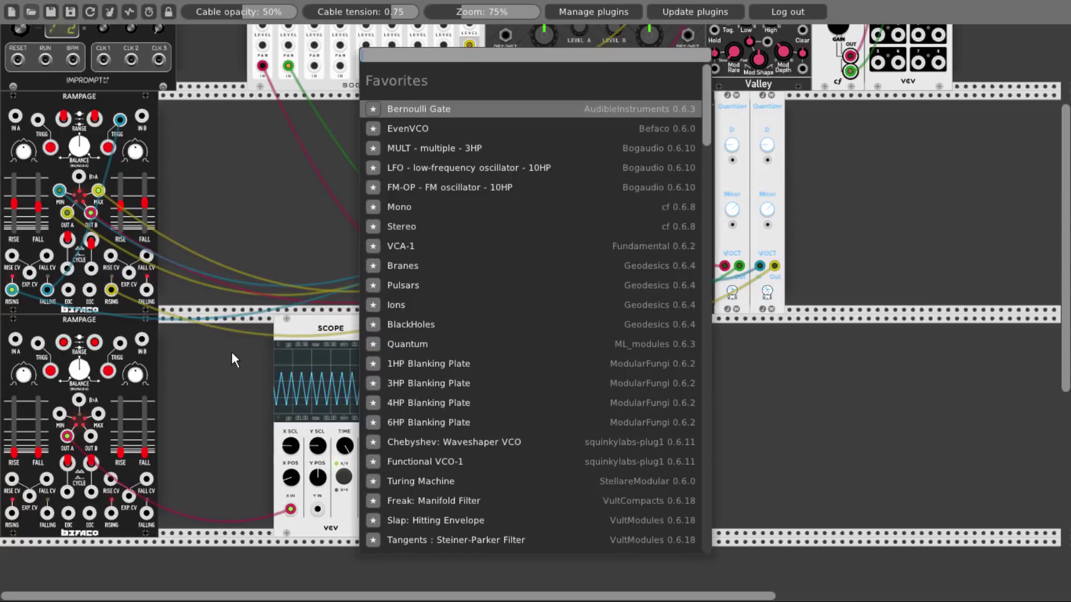
pyautogui.write('hot')
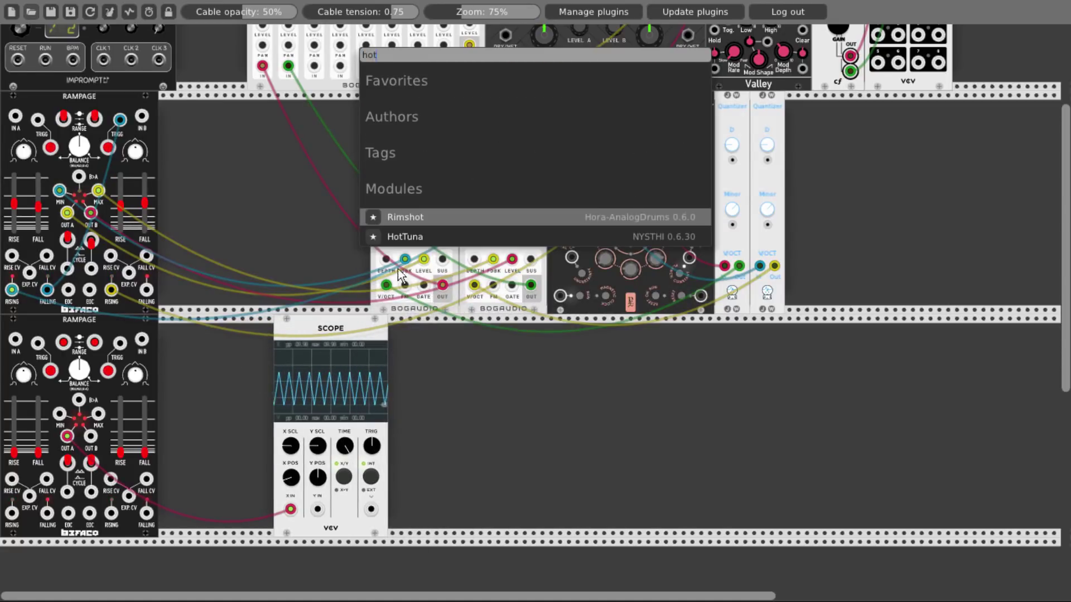
pyautogui.click(416, 234)
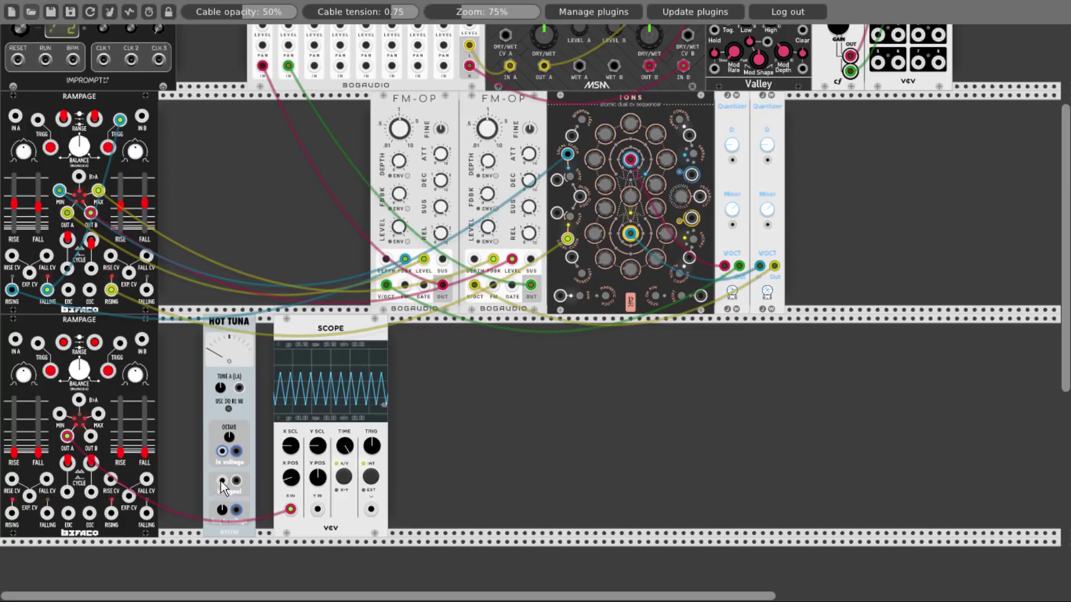
pyautogui.moveTo(222, 481); pyautogui.dragTo(67, 438)
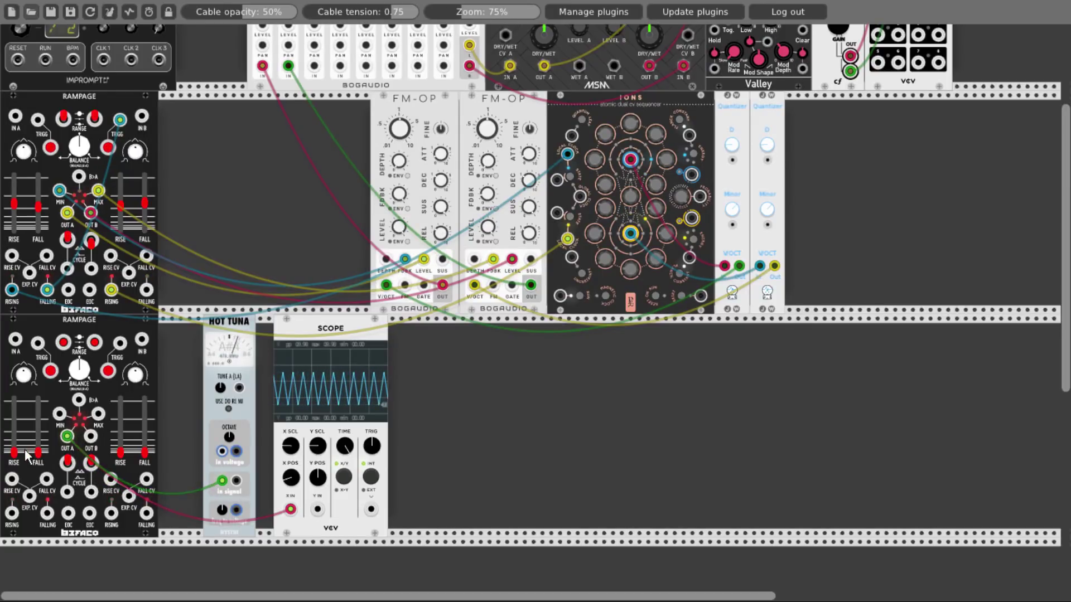
pyautogui.moveTo(14, 457)
pyautogui.mouseDown()
pyautogui.moveTo(38, 444)
pyautogui.moveTo(35, 471)
pyautogui.mouseUp()
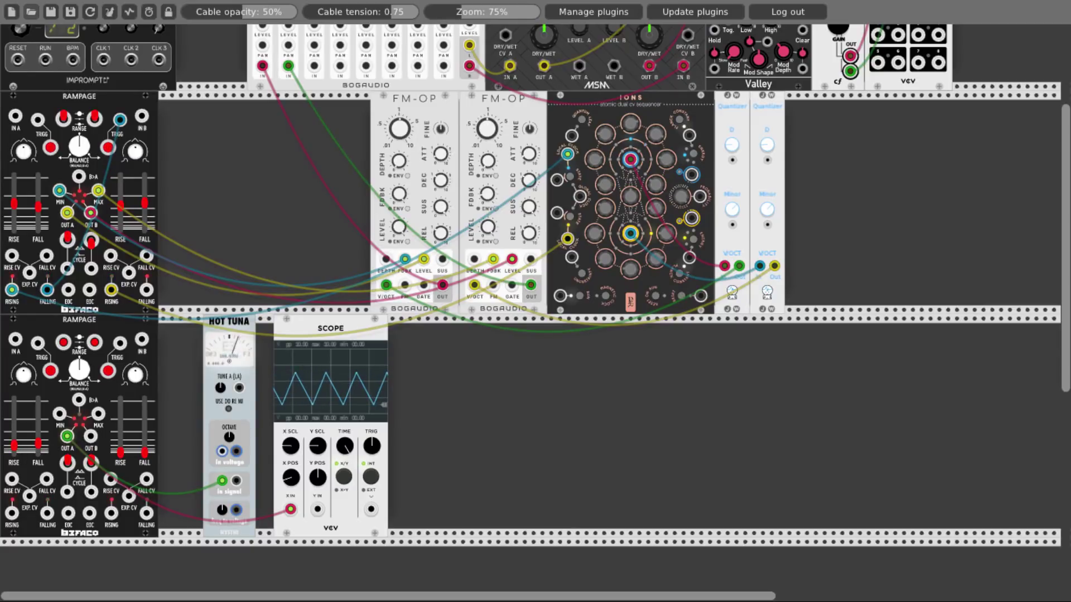
pyautogui.moveTo(15, 449); pyautogui.dragTo(15, 440)
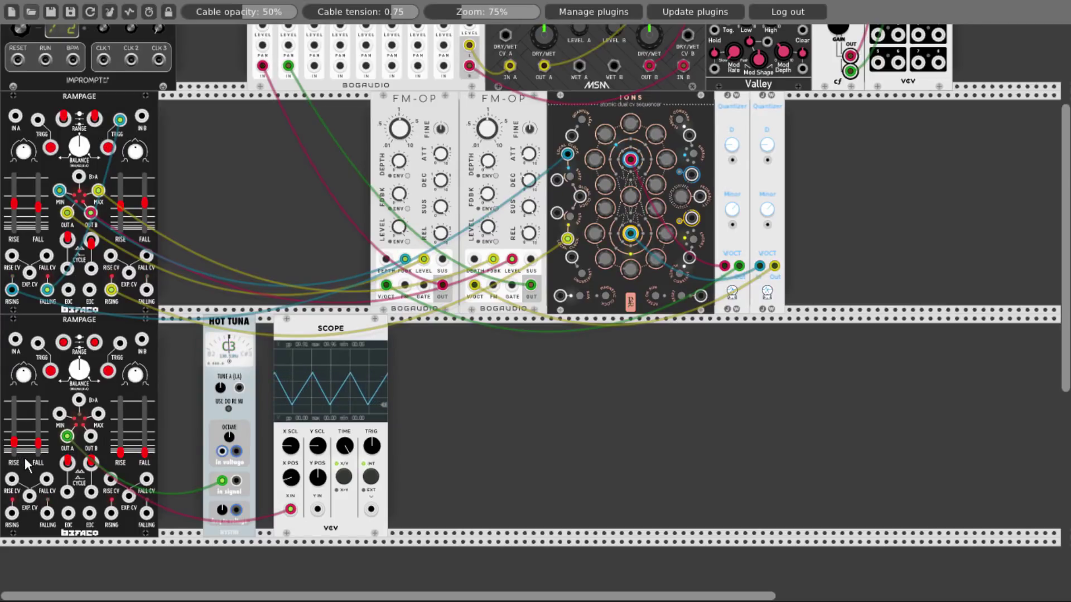
# Delete the HotTuna and Scope modules from the row of the second Rampage.
pyautogui.rightClick(245, 364)
pyautogui.click(263, 518)
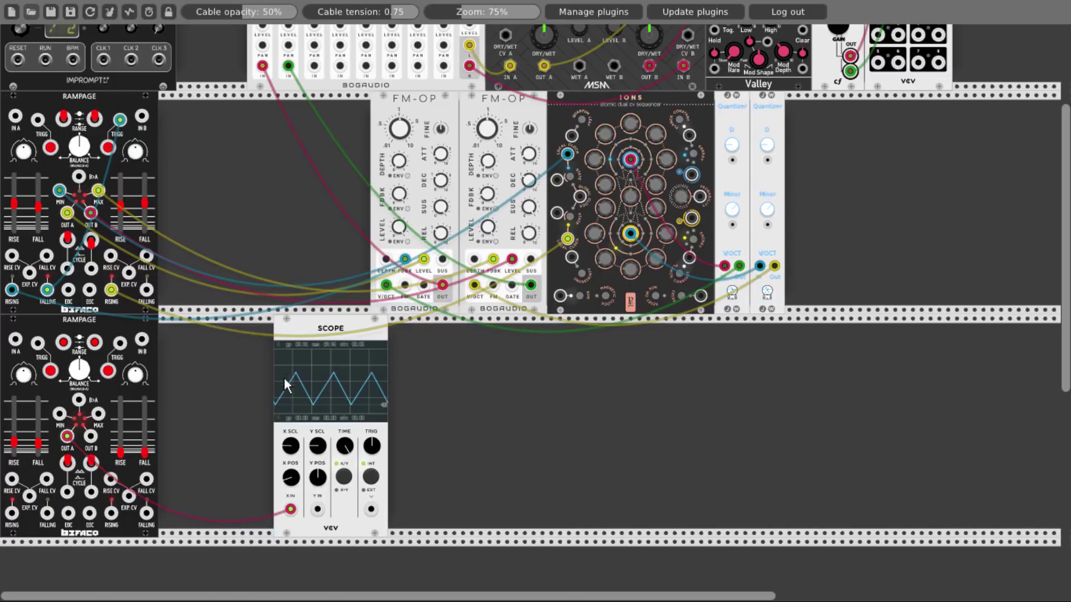
pyautogui.rightClick(293, 330)
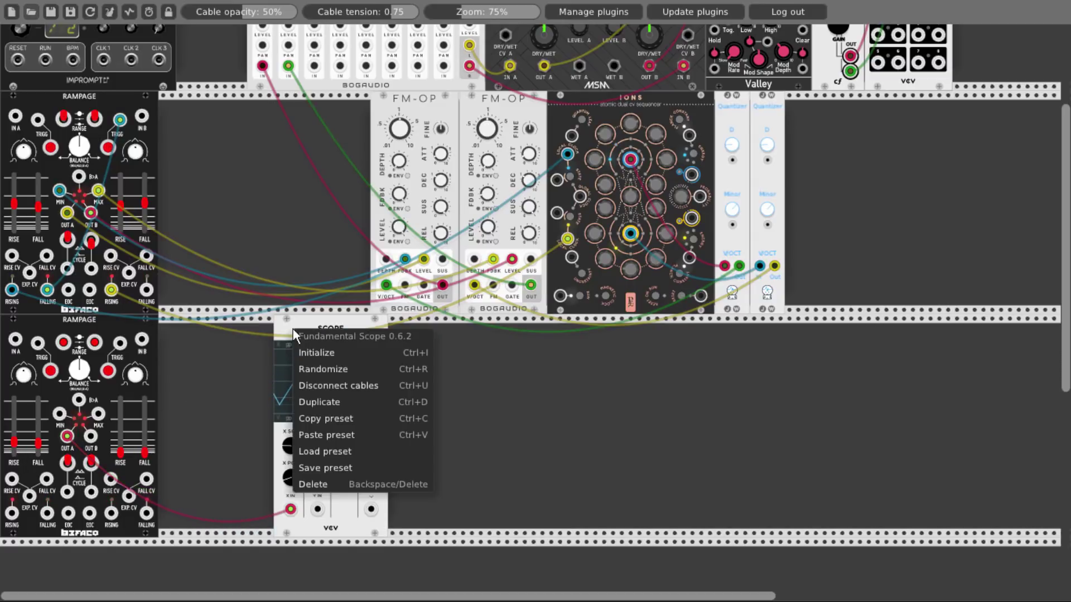
pyautogui.click(314, 484)
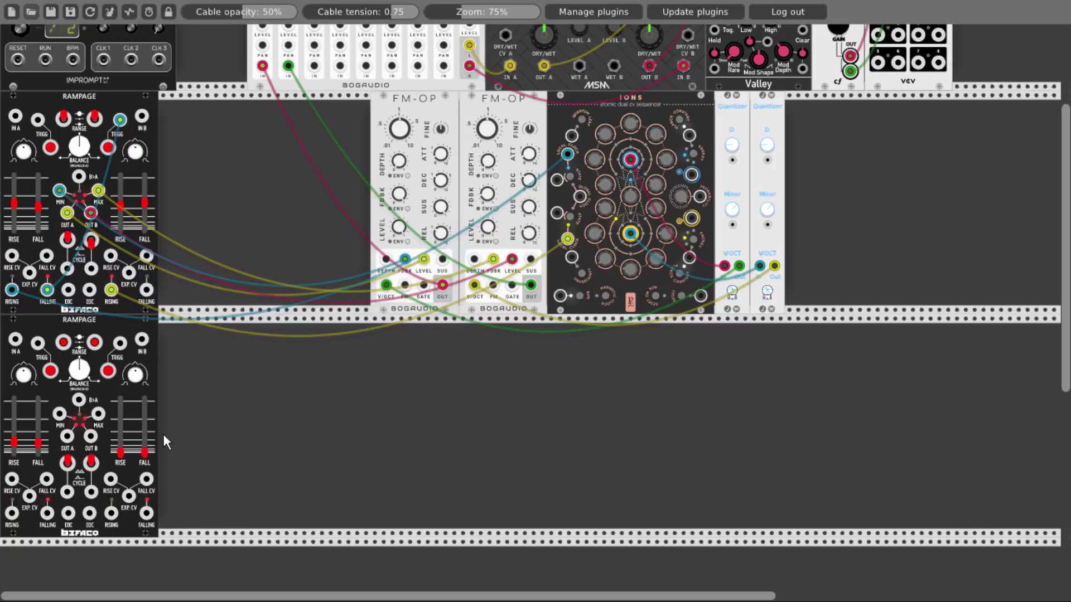
# Patch the second Rampage's Out A to MIX8's channel 3 input, and shift that Rampage along its row to free space beside it.
pyautogui.moveTo(67, 437); pyautogui.dragTo(314, 66)
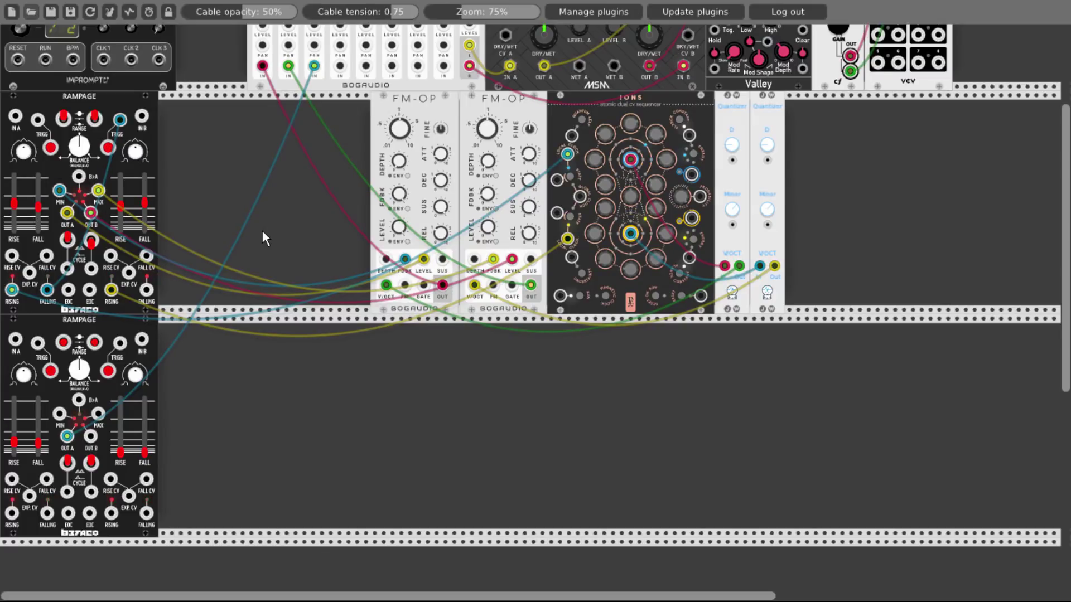
pyautogui.moveTo(37, 492); pyautogui.dragTo(301, 492)
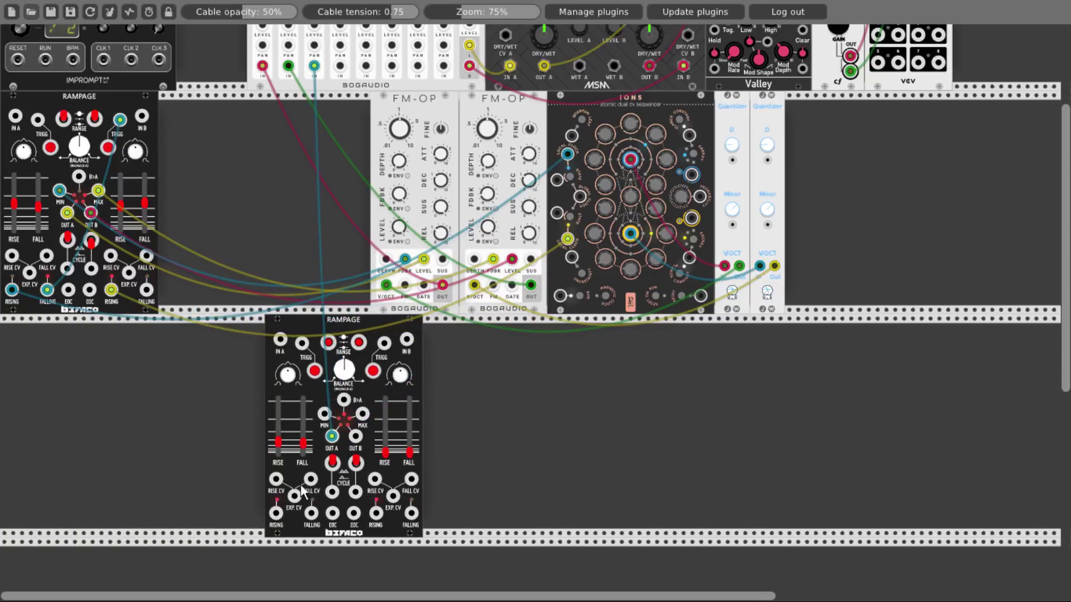
# Add a GridSeq directly before the second Rampage, and patch Clocked's CLK 1 output to its rightward direction input.
pyautogui.rightClick(179, 448)
pyautogui.write('grid')
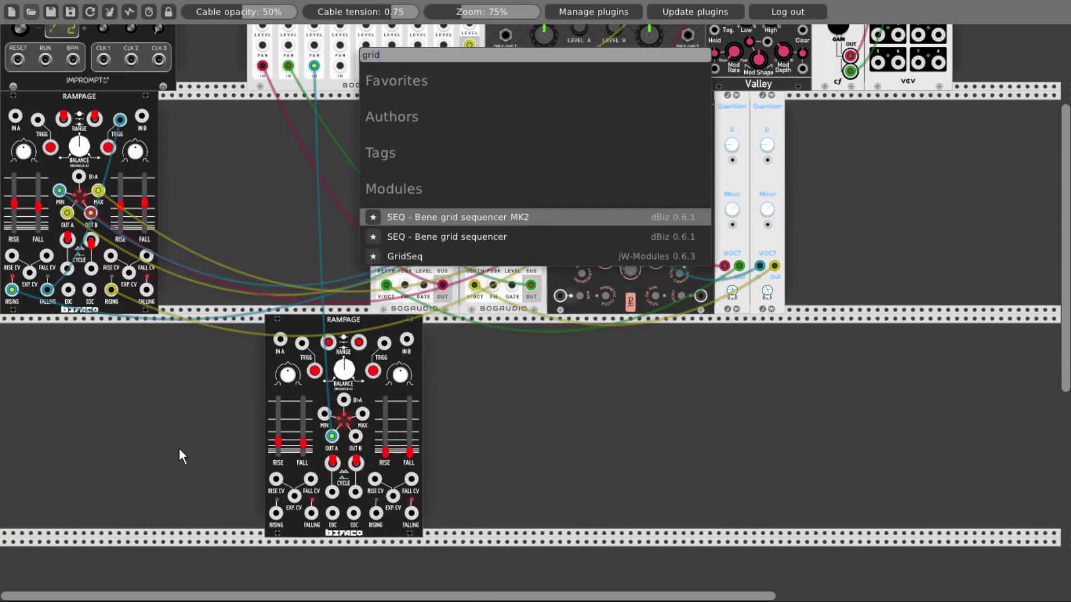
pyautogui.click(420, 256)
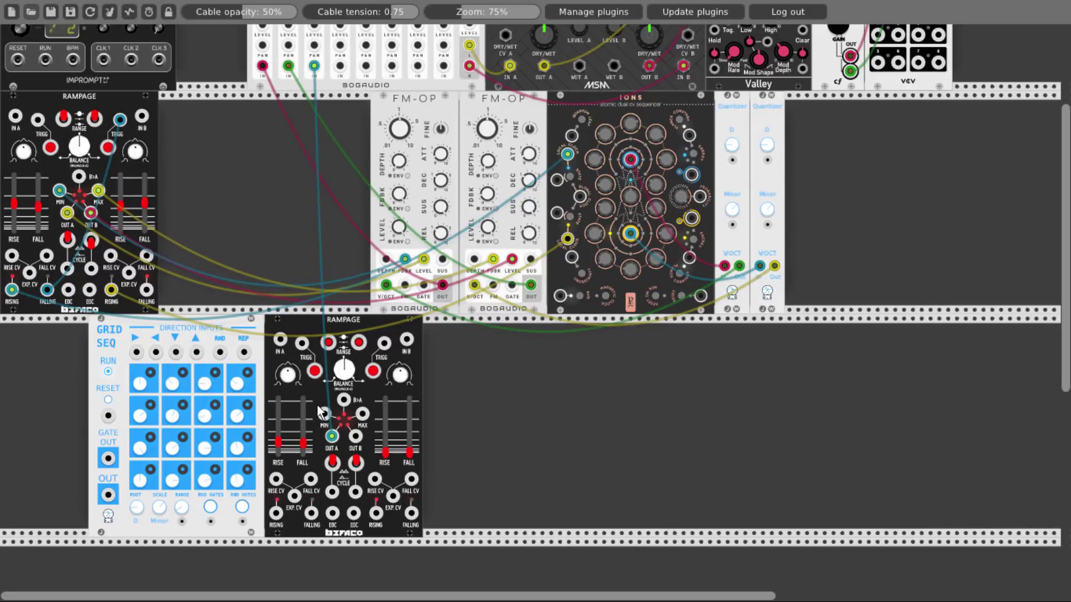
pyautogui.scroll(5, 140, 353)
pyautogui.moveTo(140, 353); pyautogui.dragTo(105, 219)
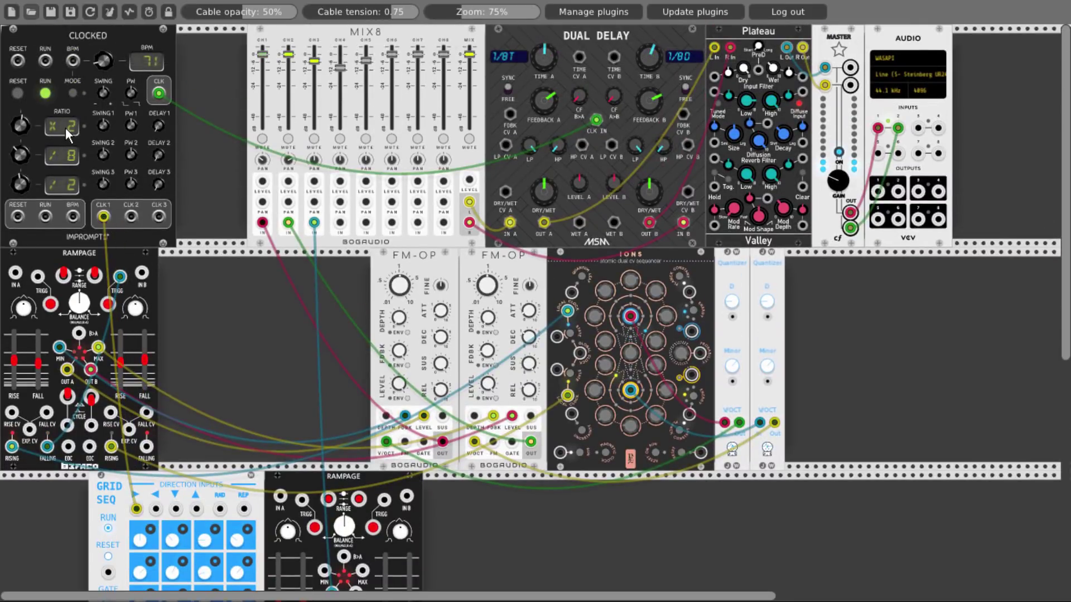
pyautogui.scroll(-6, 202, 293)
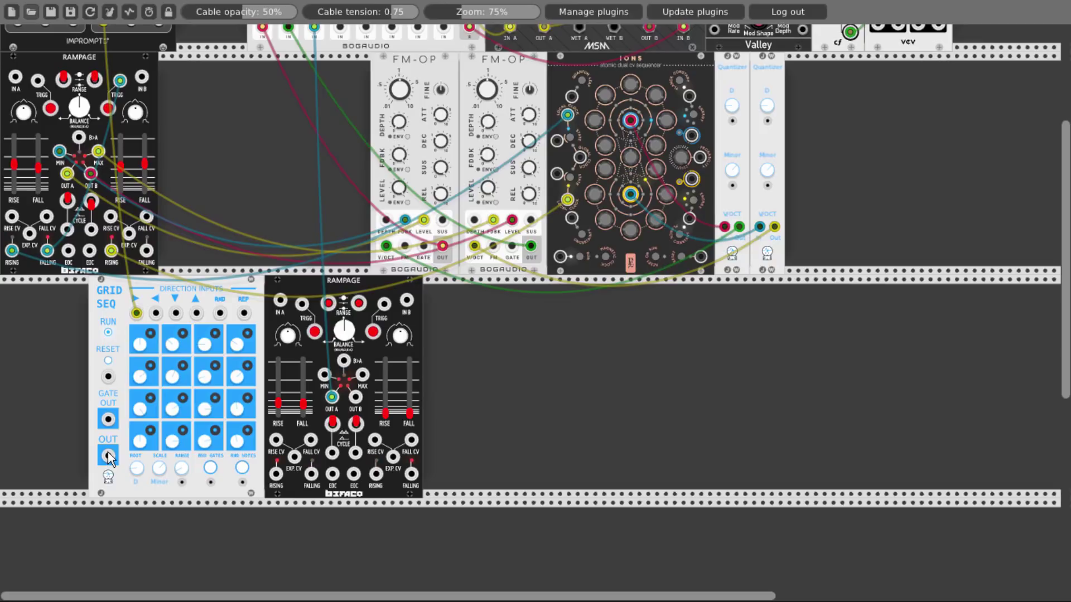
pyautogui.moveTo(108, 456); pyautogui.dragTo(232, 463)
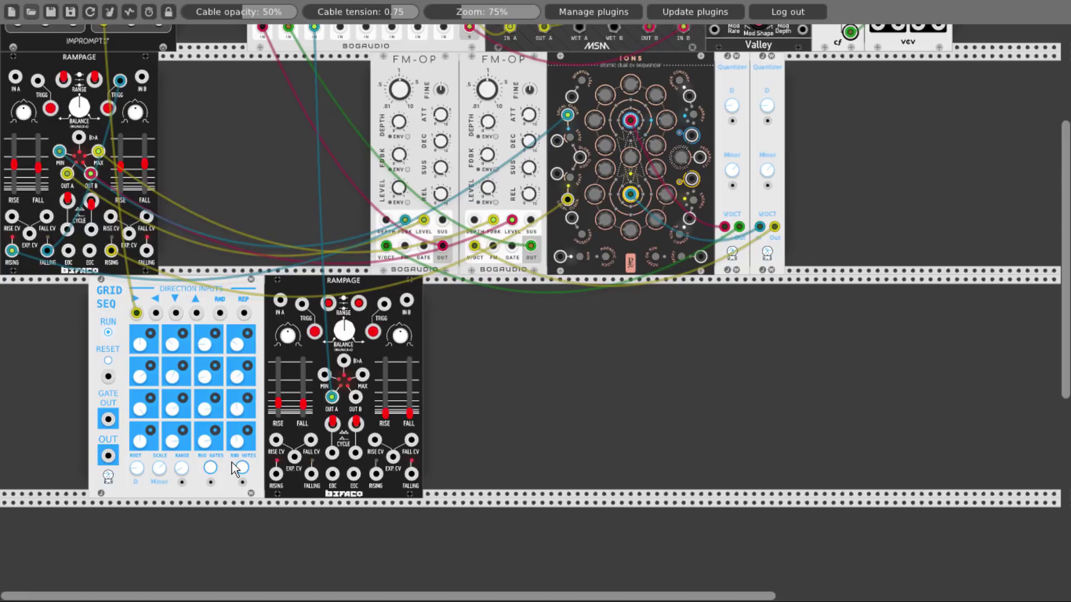
pyautogui.moveTo(108, 456); pyautogui.dragTo(292, 459)
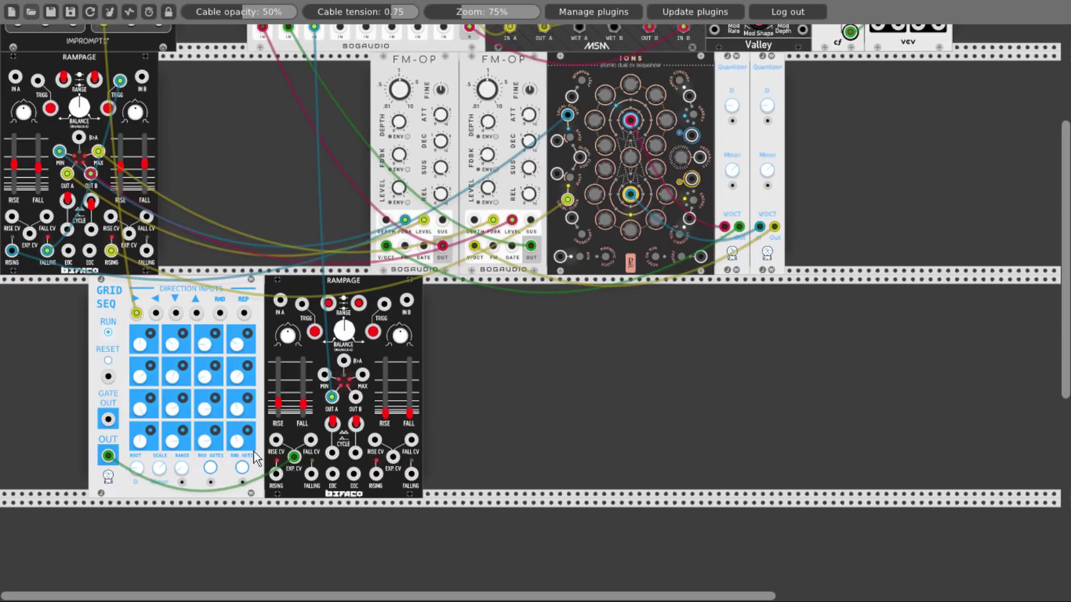
# Patch Clocked's CLK 2 output to GridSeq's RND Notes input.
pyautogui.scroll(5, 240, 474)
pyautogui.moveTo(243, 483); pyautogui.dragTo(131, 216)
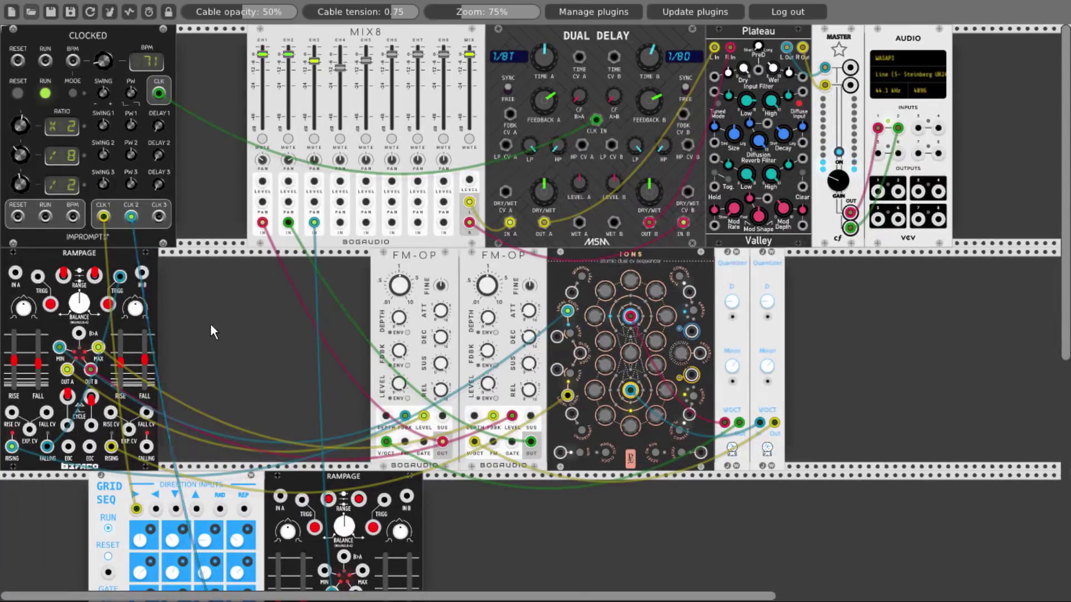
pyautogui.scroll(-4, 210, 325)
pyautogui.scroll(-1, 210, 326)
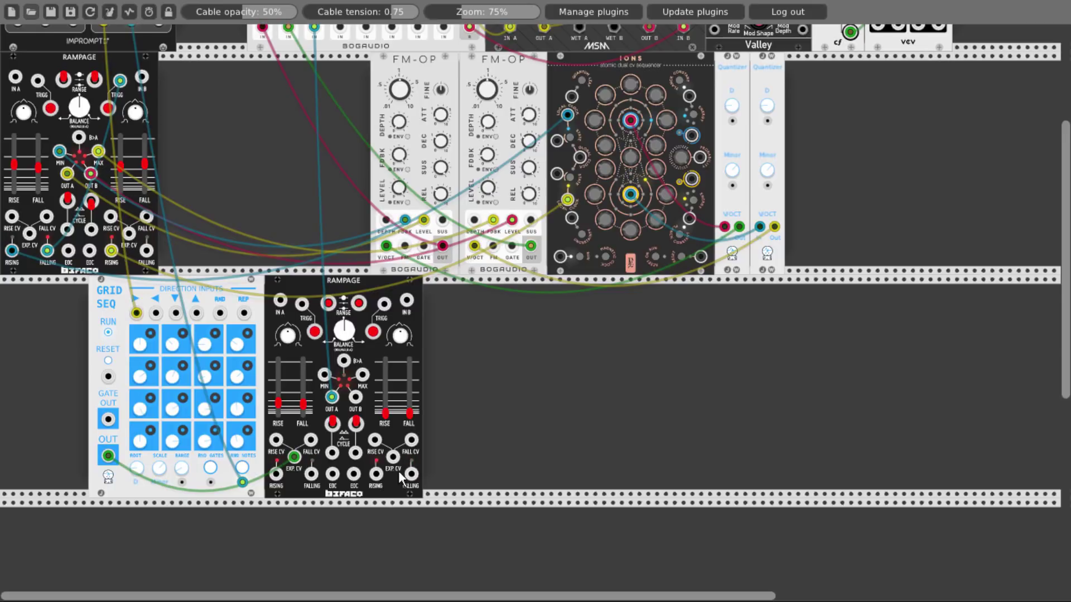
# Add a Fundamental Scope after the second Rampage, patch channel B's Rising output to its X input and shorten its time span.
pyautogui.rightClick(481, 396)
pyautogui.write('scope')
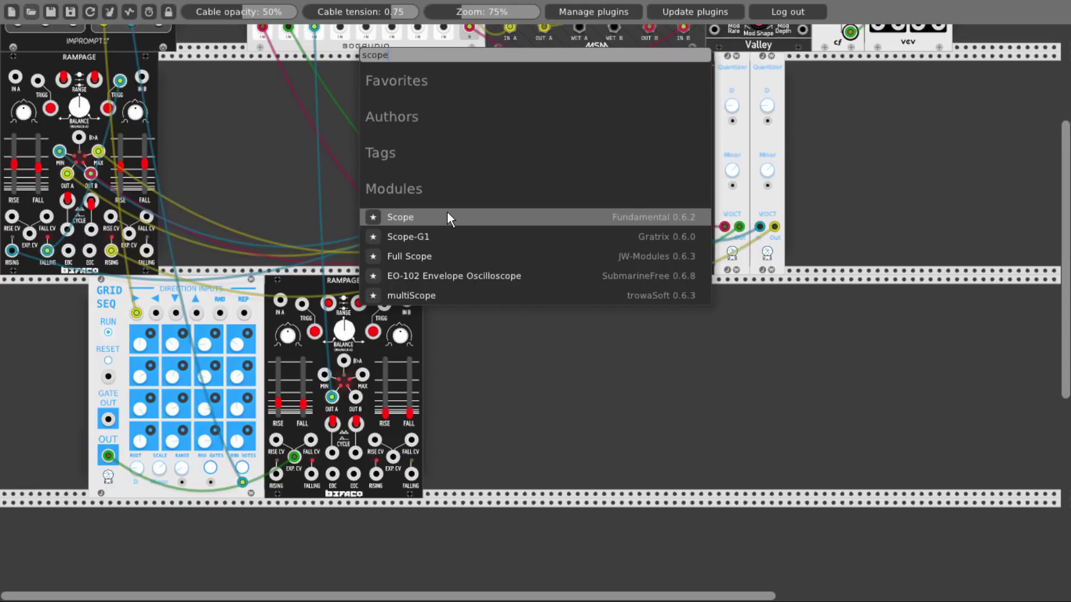
pyautogui.click(447, 211)
pyautogui.moveTo(377, 476); pyautogui.dragTo(440, 470)
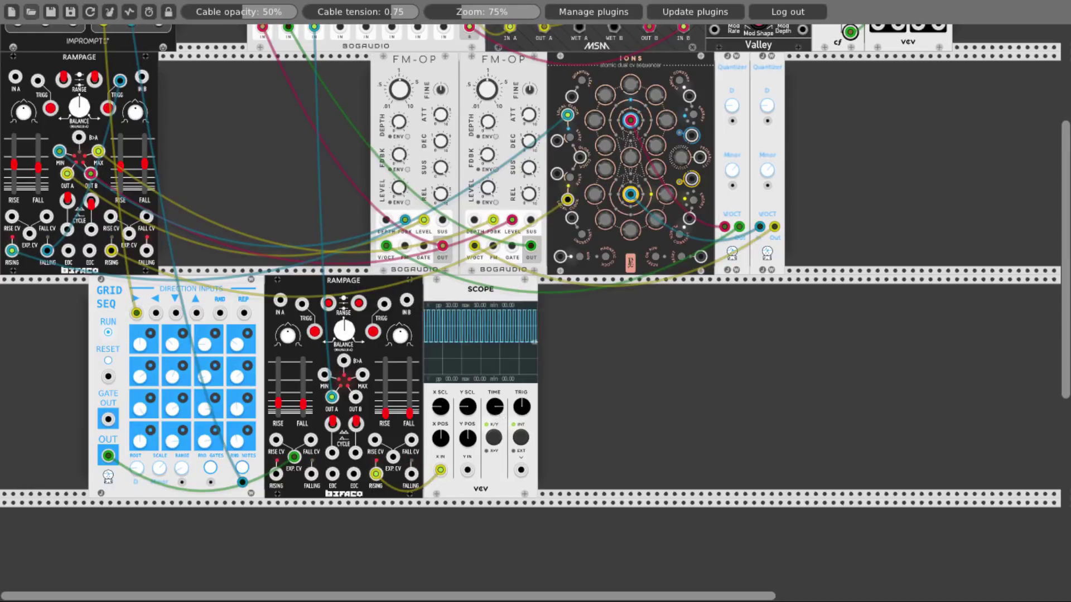
pyautogui.moveTo(499, 395); pyautogui.dragTo(488, 364)
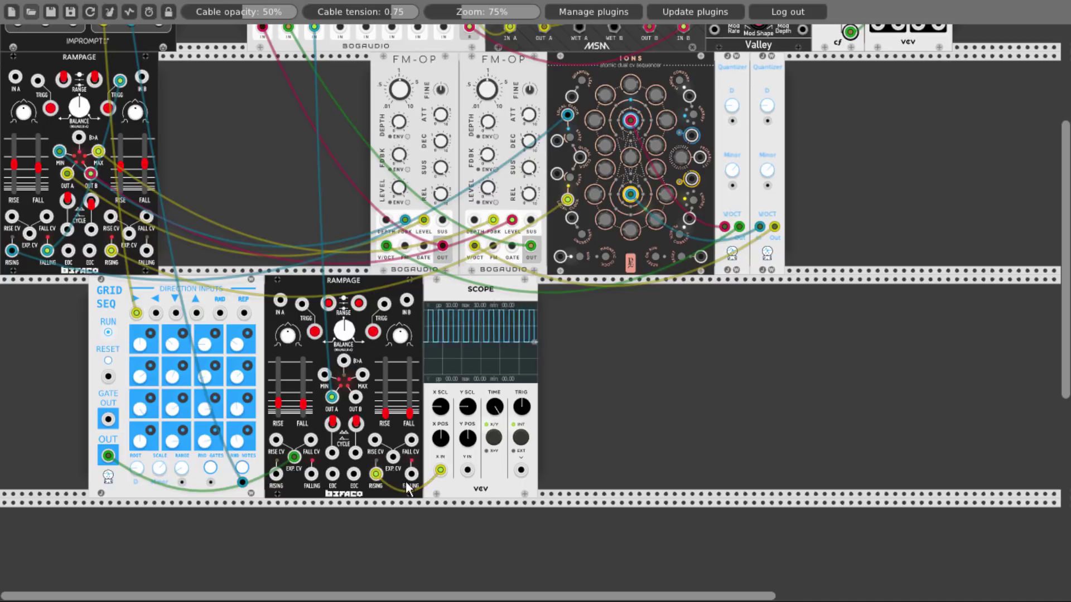
# Unpatch the Scope's X input from the lower Rampage and delete the Scope module.
pyautogui.moveTo(411, 474)
pyautogui.mouseDown()
pyautogui.moveTo(467, 471)
pyautogui.moveTo(443, 474)
pyautogui.mouseUp()
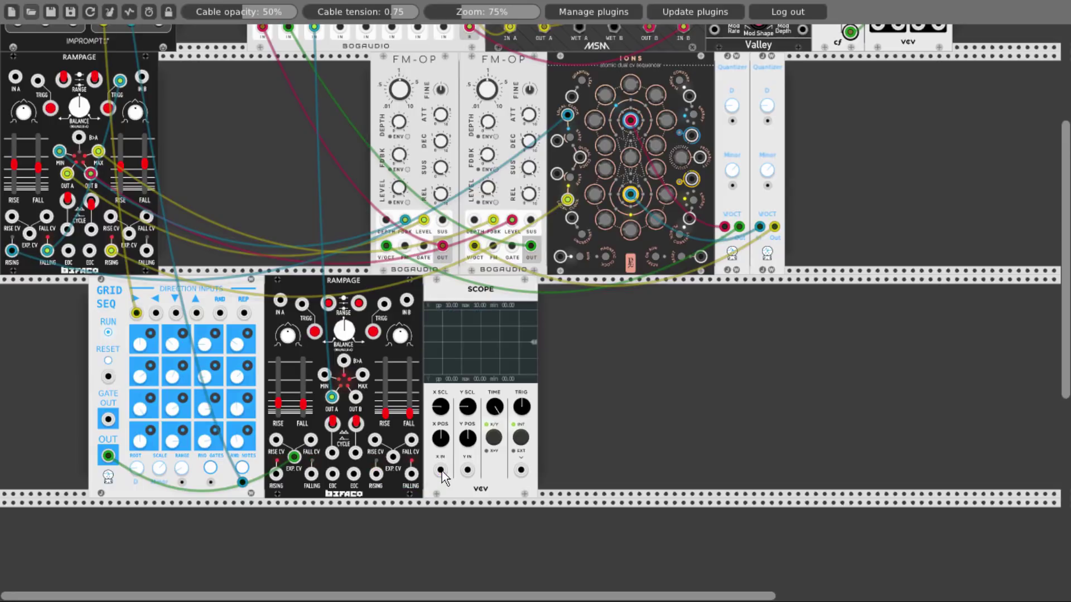
pyautogui.rightClick(488, 463)
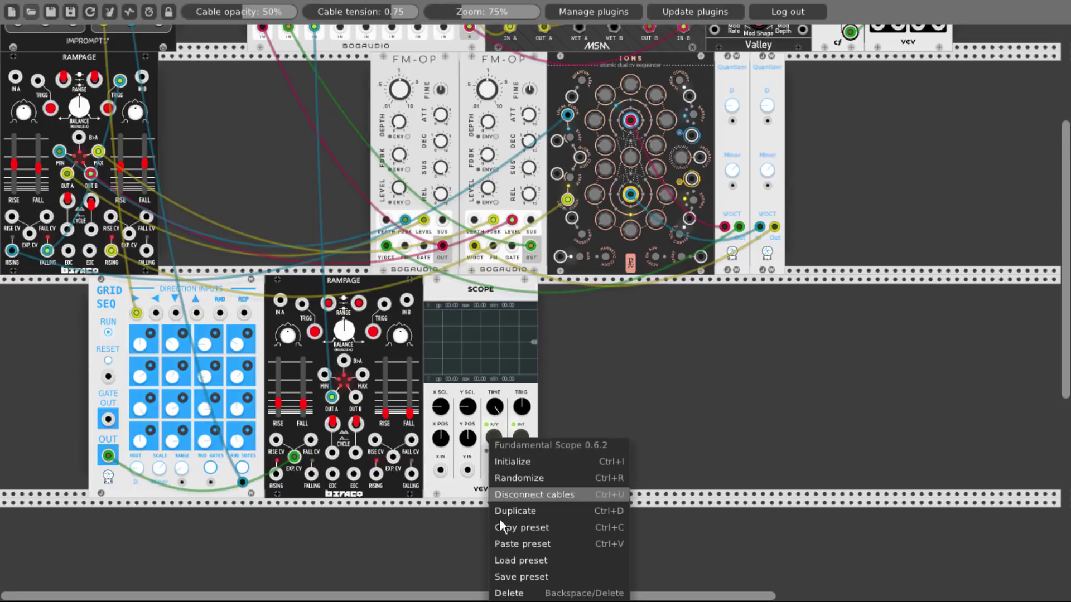
pyautogui.click(508, 593)
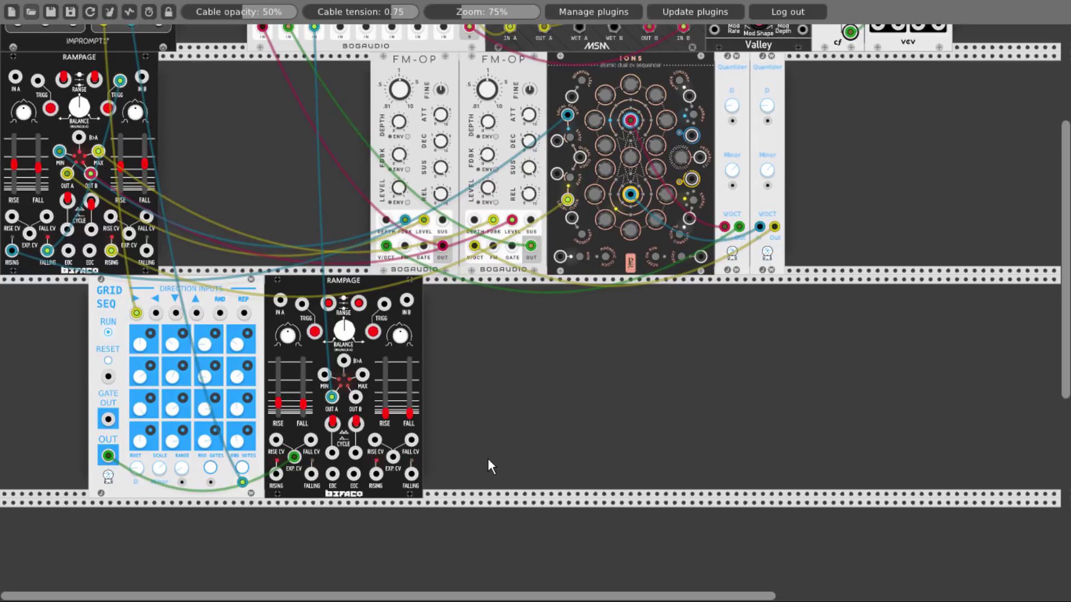
pyautogui.rightClick(497, 399)
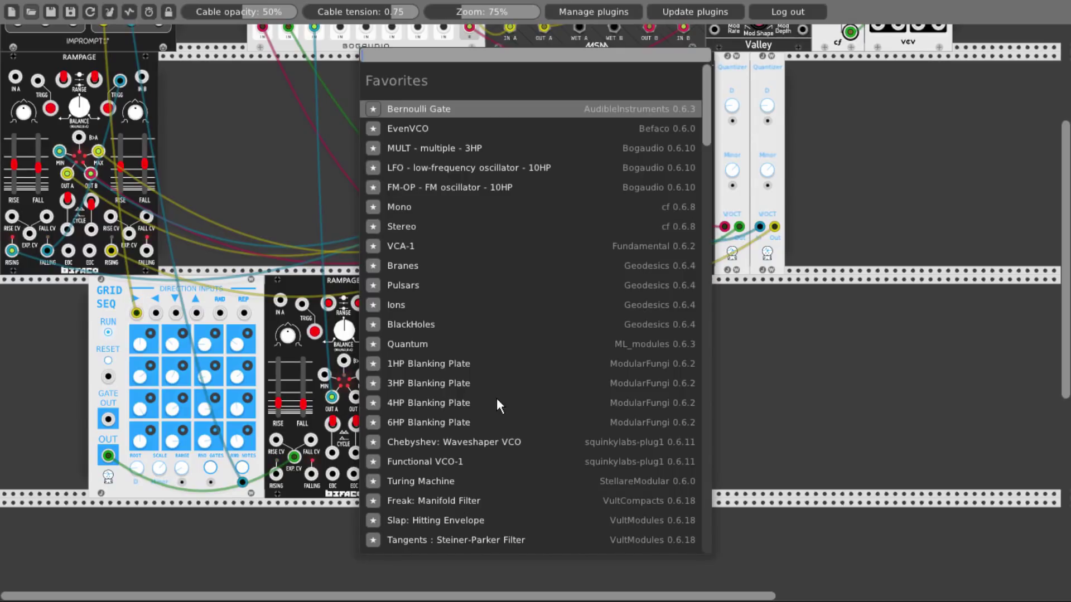
pyautogui.write('tange')
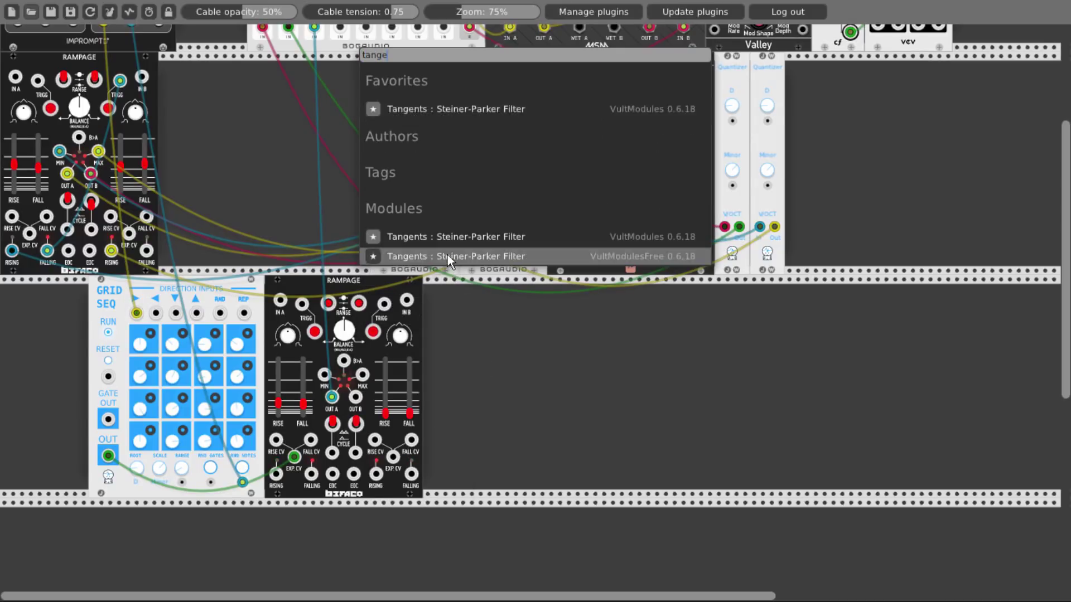
pyautogui.click(447, 255)
pyautogui.moveTo(481, 368); pyautogui.dragTo(464, 298)
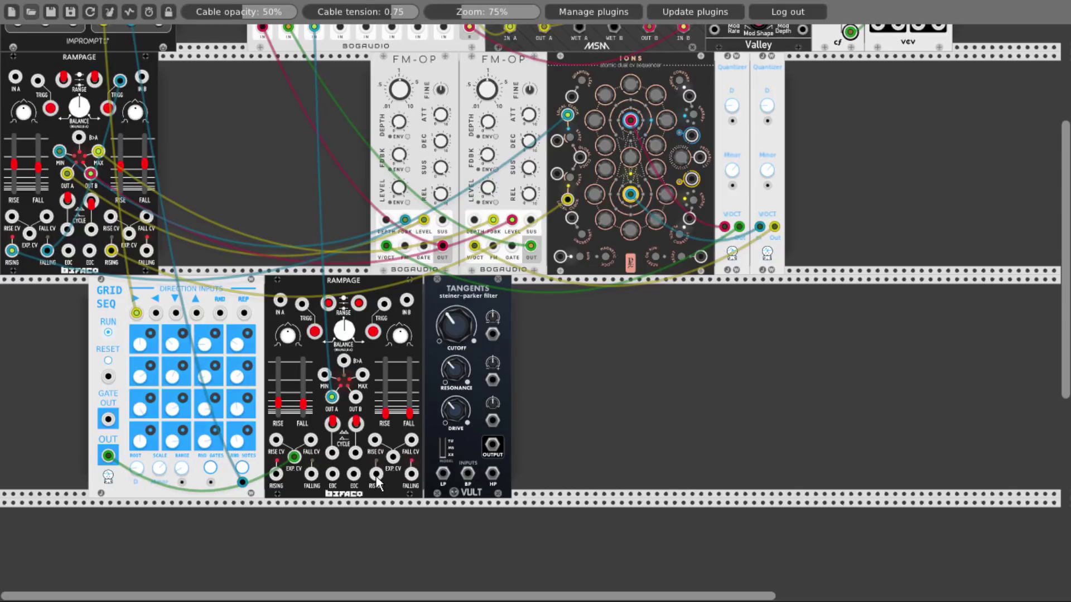
pyautogui.moveTo(377, 481); pyautogui.dragTo(443, 475)
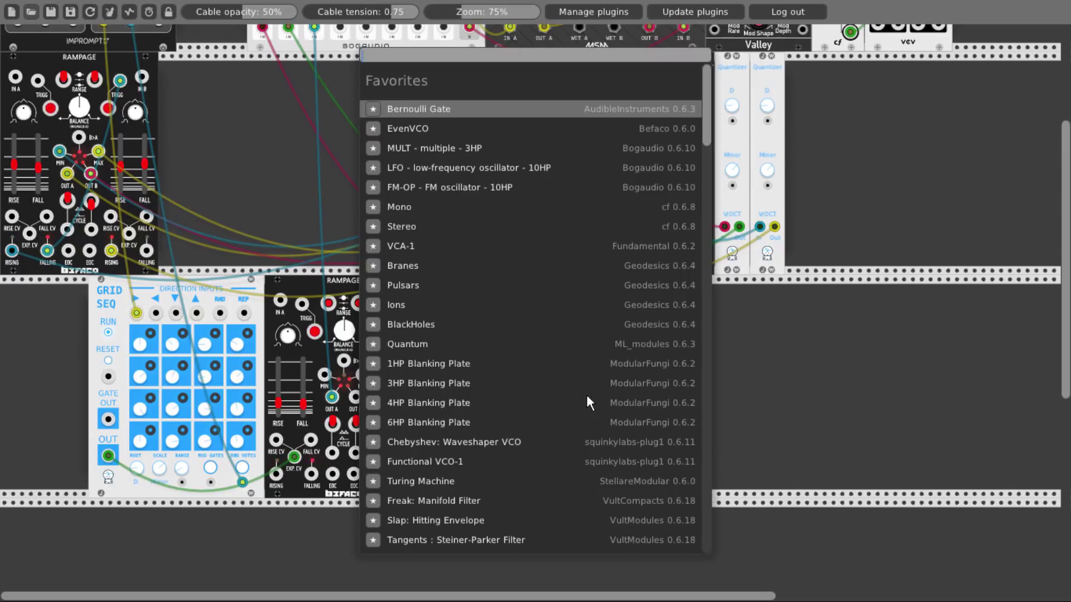
pyautogui.write('tune')
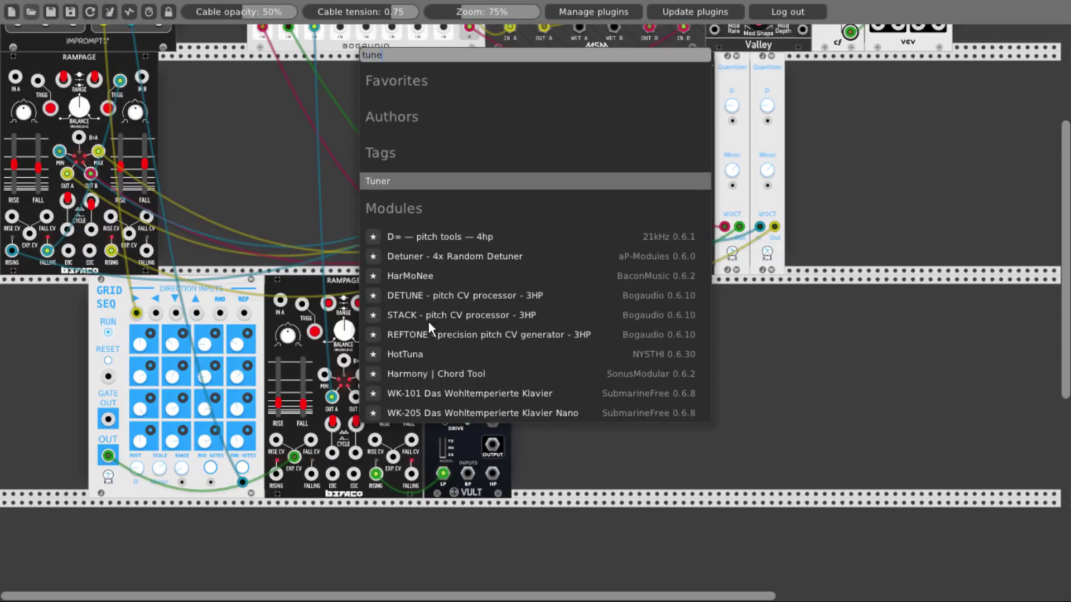
pyautogui.click(417, 355)
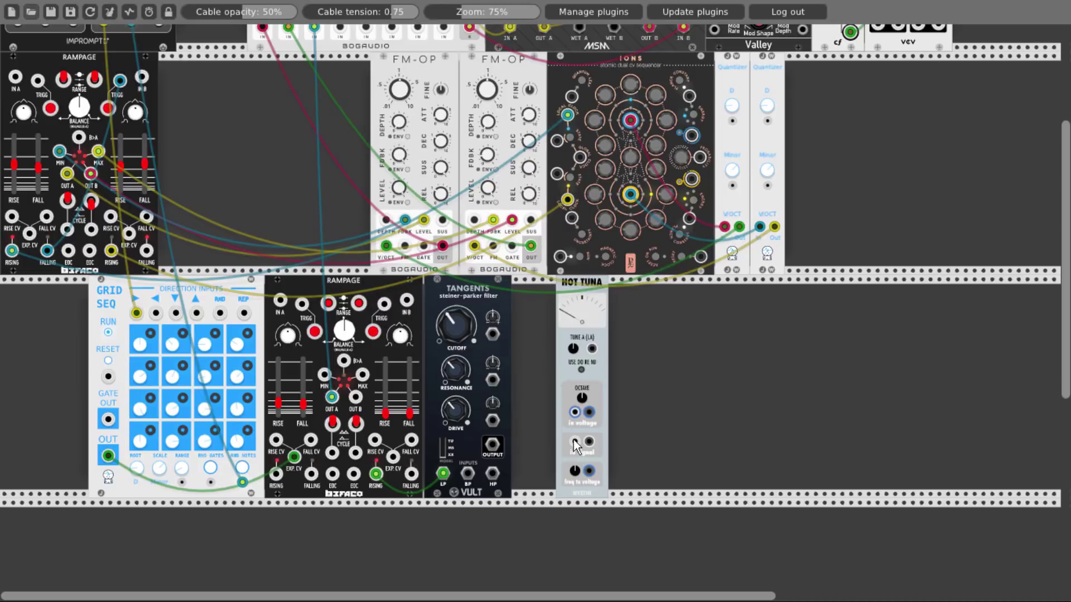
pyautogui.moveTo(575, 441); pyautogui.dragTo(376, 474)
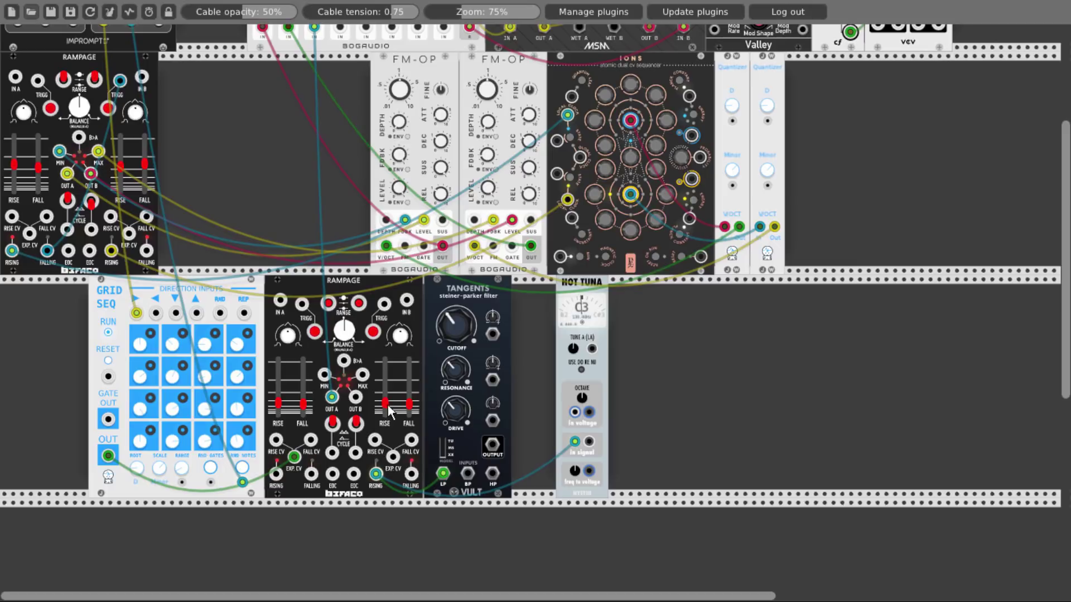
pyautogui.rightClick(580, 338)
pyautogui.click(594, 490)
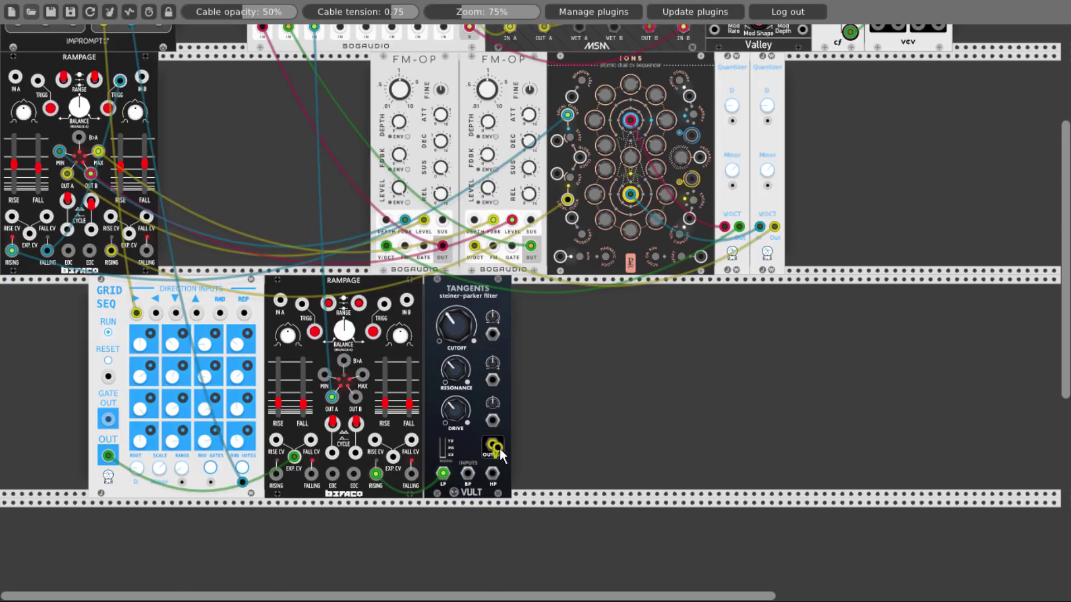
# Patch the Tangents filter output to the channel 4 input of the MIX8 mixer.
pyautogui.scroll(5, 500, 449)
pyautogui.moveTo(306, 202); pyautogui.dragTo(340, 222)
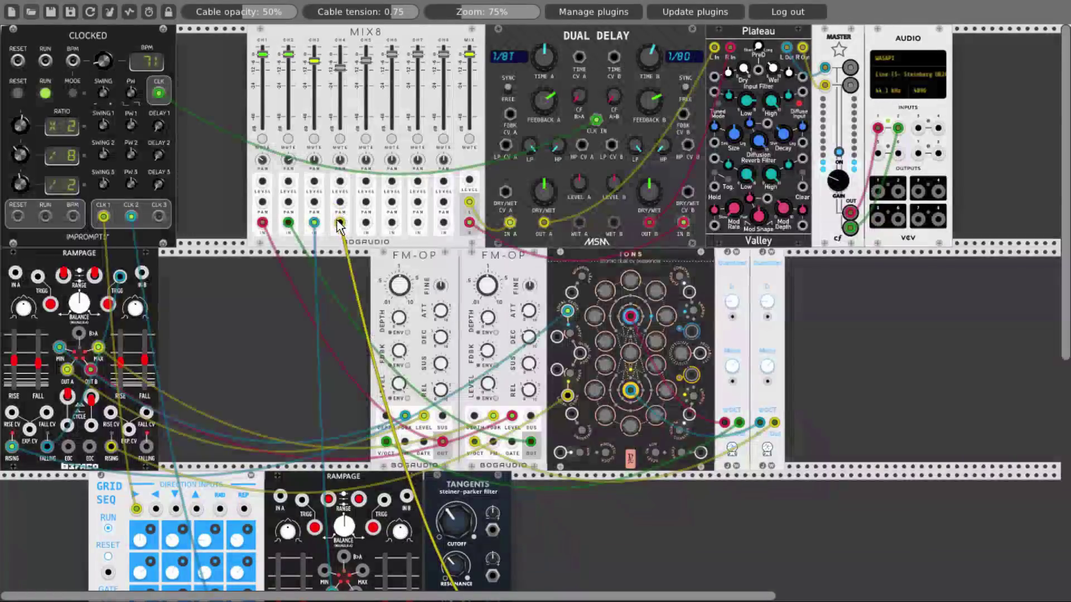
pyautogui.scroll(-2, 343, 299)
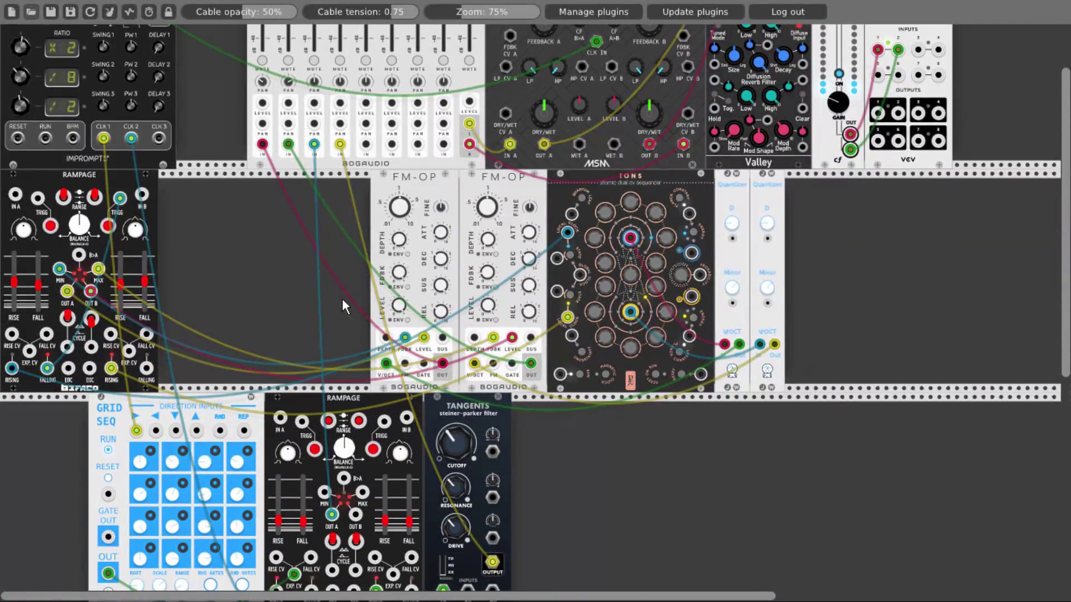
pyautogui.scroll(-3, 343, 299)
pyautogui.moveTo(467, 329)
pyautogui.mouseDown()
pyautogui.moveTo(467, 295)
pyautogui.moveTo(468, 332)
pyautogui.mouseUp()
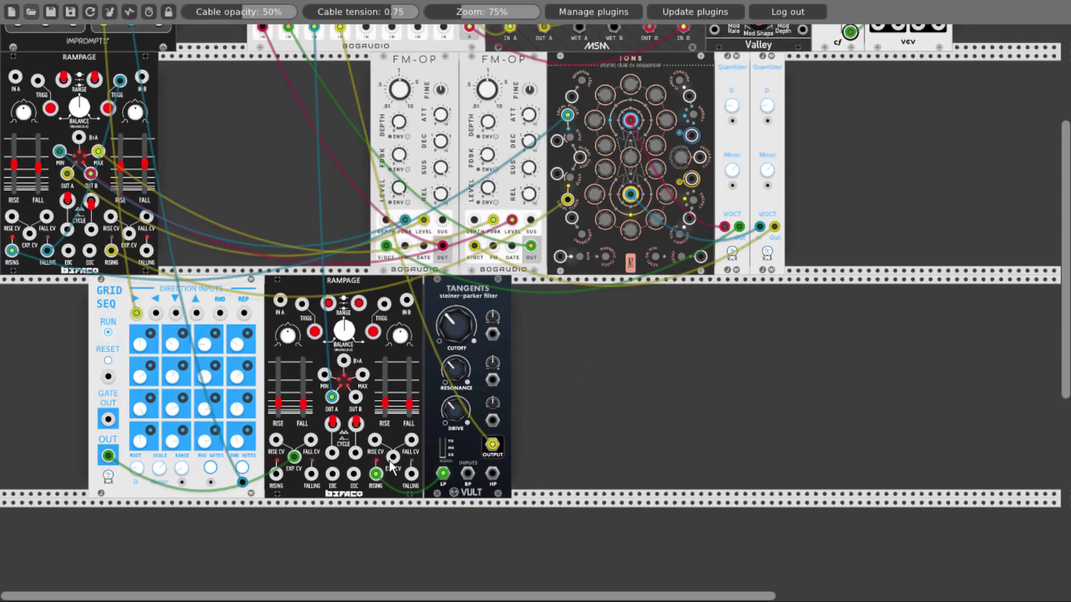
pyautogui.moveTo(393, 458); pyautogui.dragTo(739, 226)
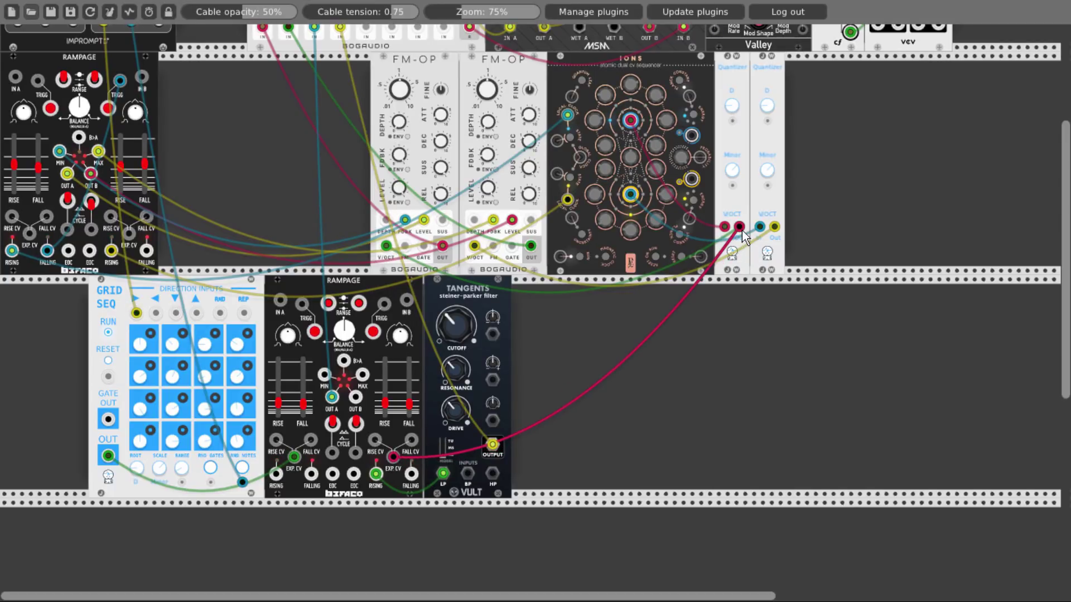
pyautogui.moveTo(457, 326)
pyautogui.mouseDown()
pyautogui.moveTo(457, 303)
pyautogui.moveTo(456, 320)
pyautogui.mouseUp()
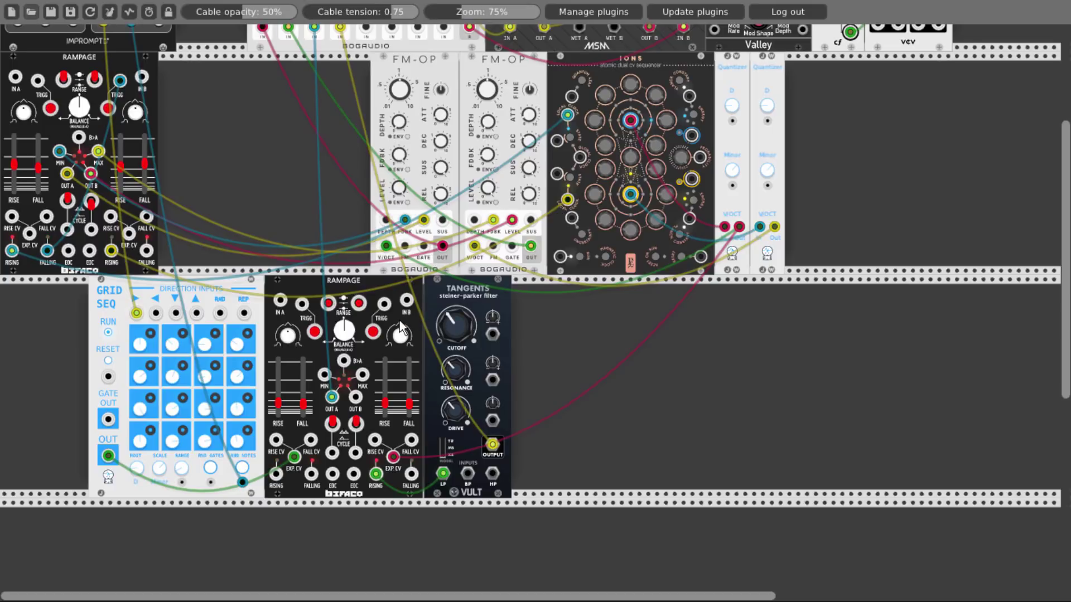
# Duplicate the lower Rampage, place the copy directly after the Tangents filter, and initialize it.
pyautogui.hotkey('ctrl', 'd')
pyautogui.moveTo(385, 513); pyautogui.dragTo(580, 357)
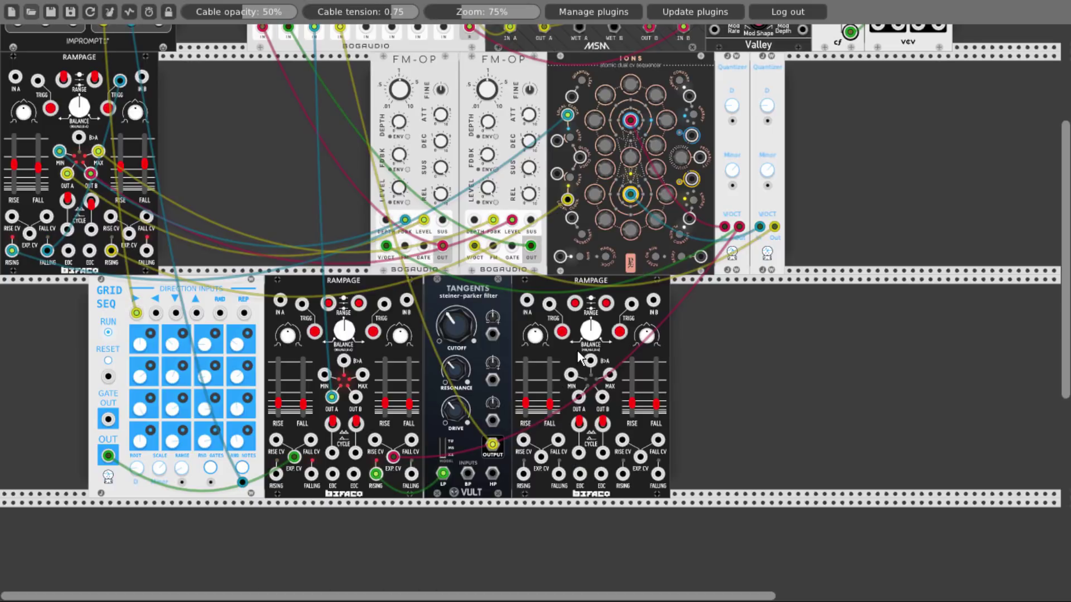
pyautogui.hotkey('ctrl', 'i')
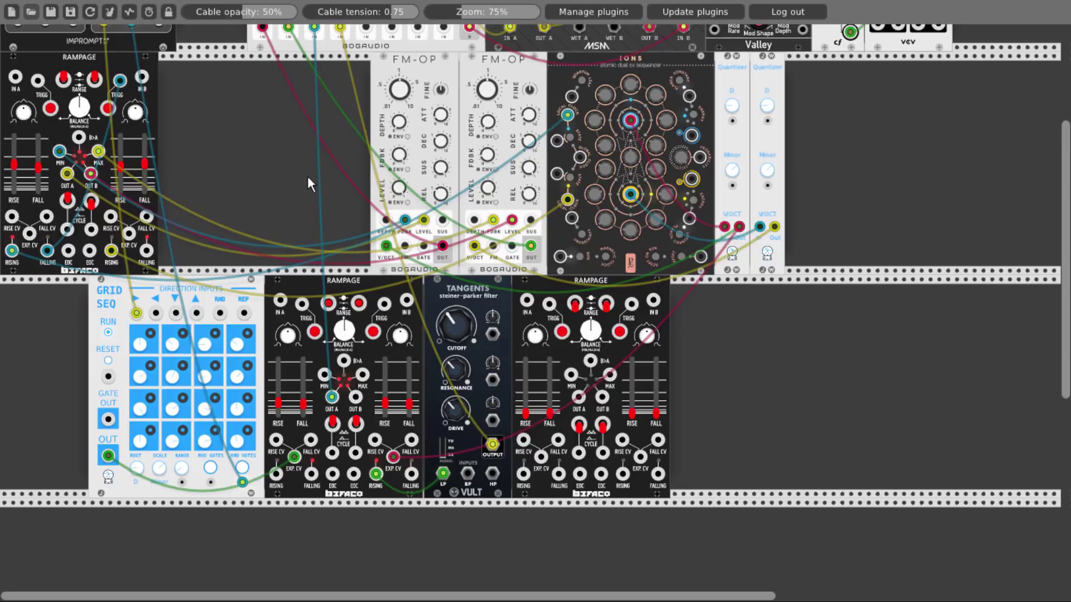
# Patch Clocked's CLK 2 output to the channel A trigger input of the new Rampage.
pyautogui.scroll(5, 185, 209)
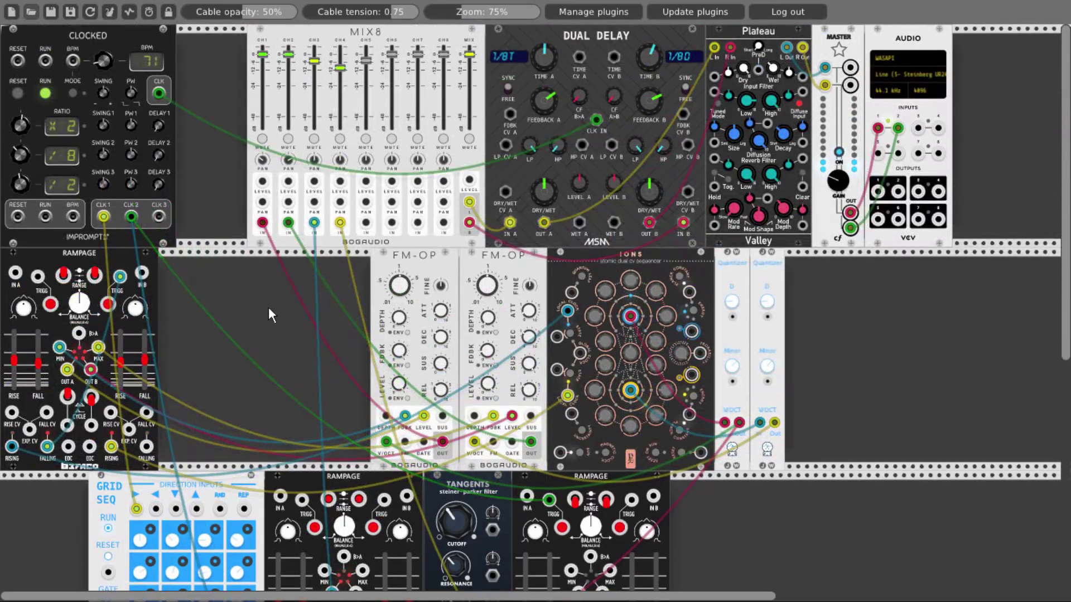
pyautogui.scroll(-5, 269, 309)
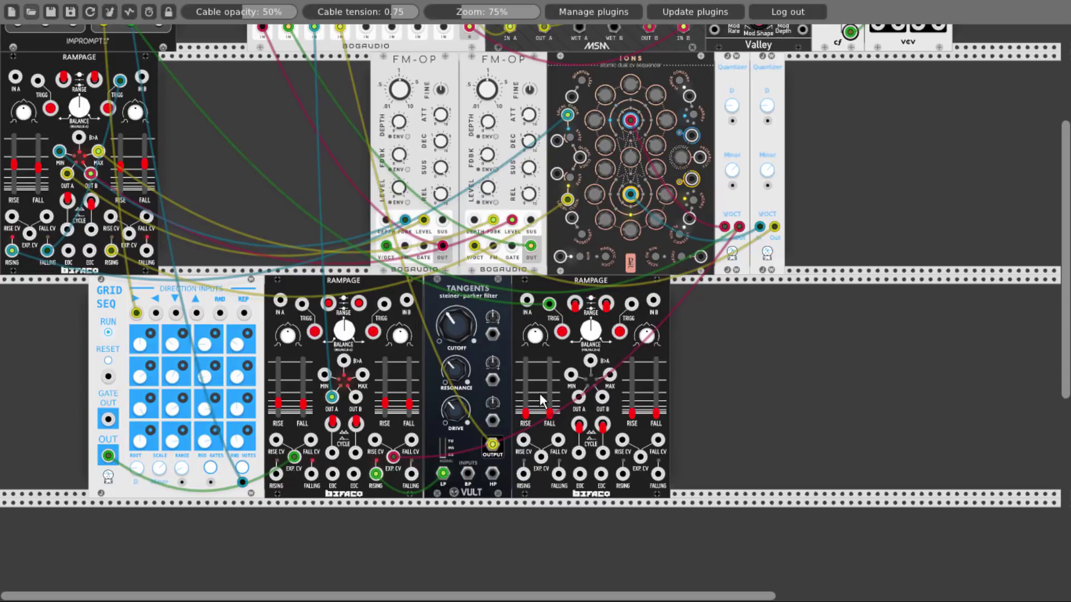
pyautogui.moveTo(531, 411); pyautogui.dragTo(525, 375)
pyautogui.moveTo(549, 413); pyautogui.dragTo(549, 386)
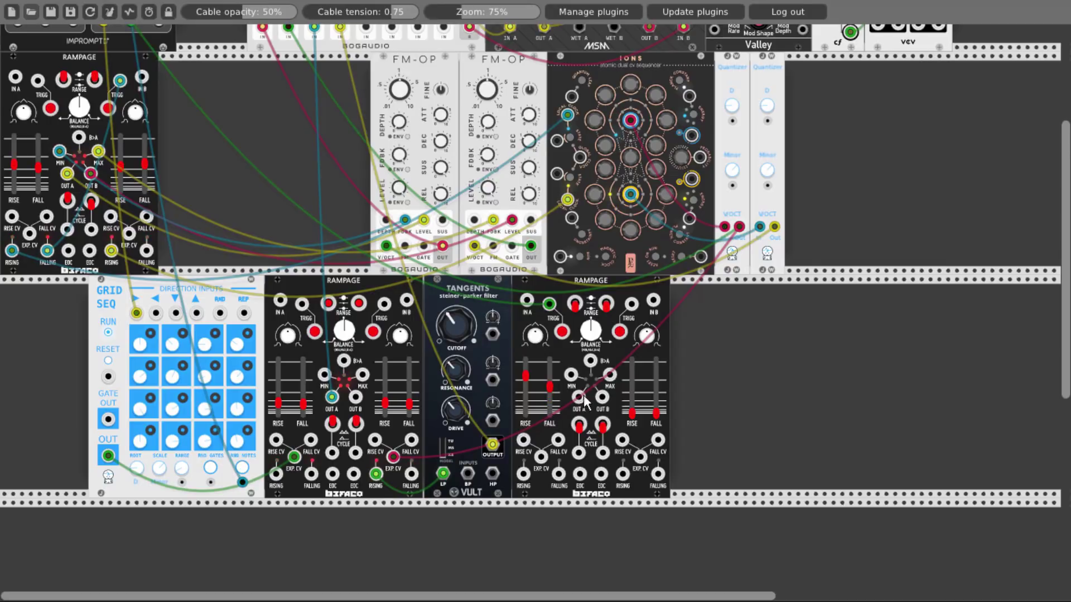
pyautogui.moveTo(578, 397); pyautogui.dragTo(492, 340)
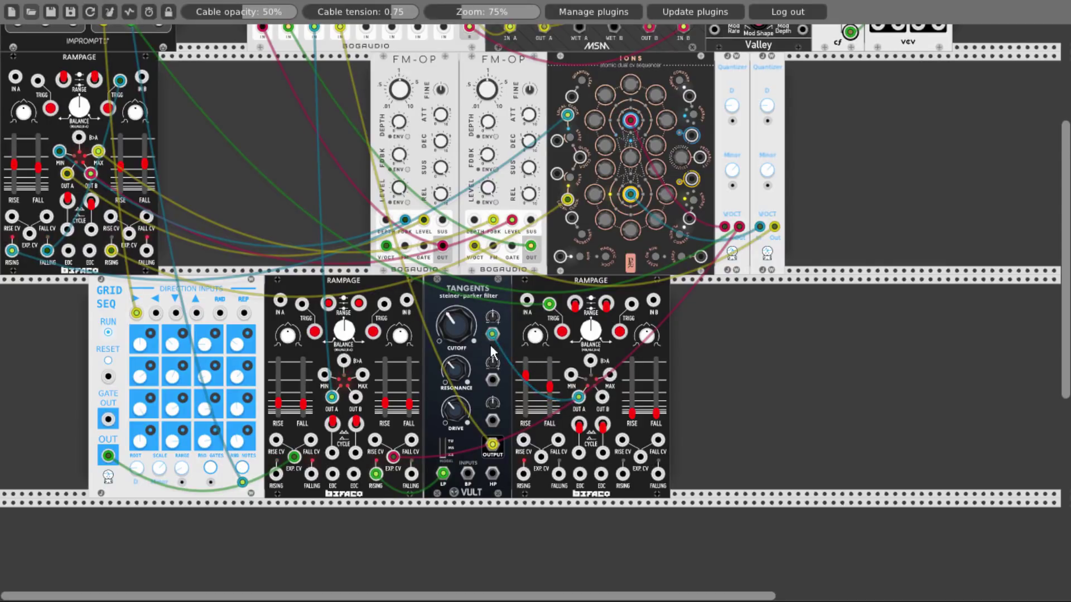
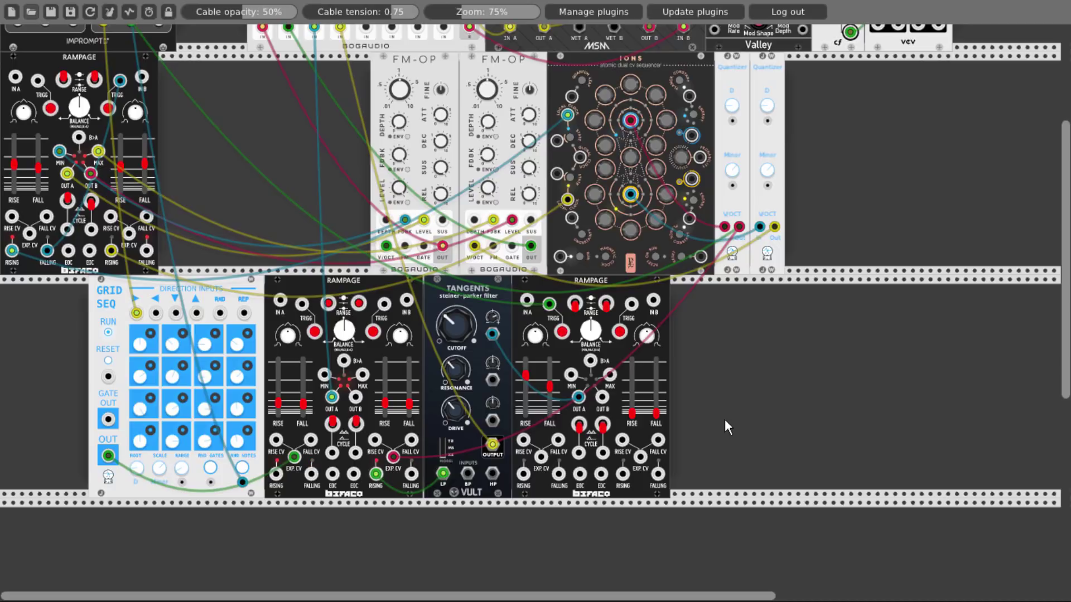
# Move the new Rampage away from the Tangents filter and add a VCA-1 in the gap beside the filter.
pyautogui.moveTo(557, 290); pyautogui.dragTo(648, 292)
pyautogui.rightClick(520, 350)
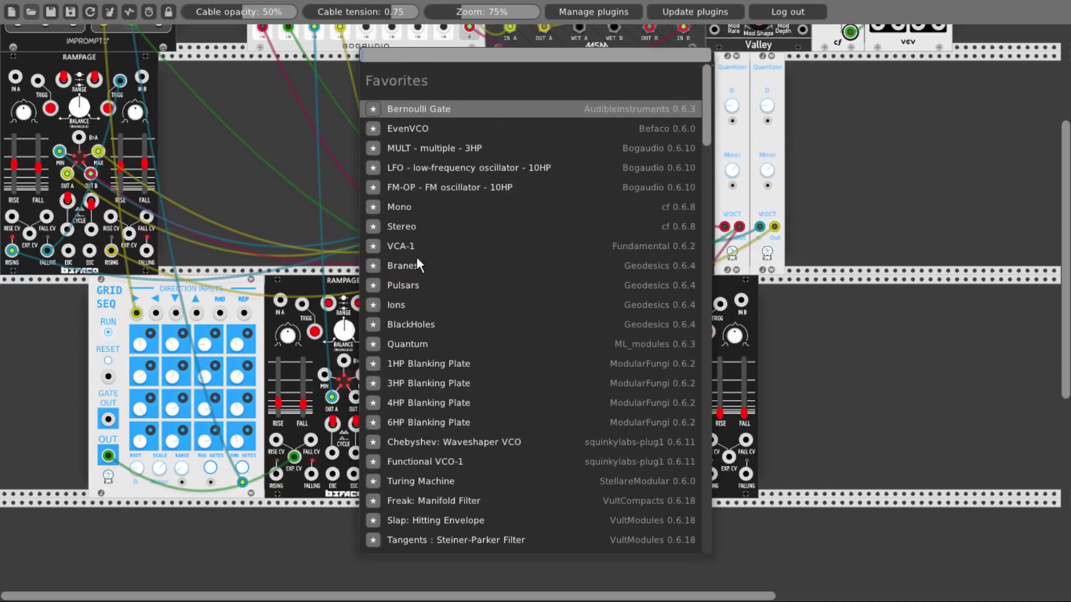
pyautogui.click(440, 249)
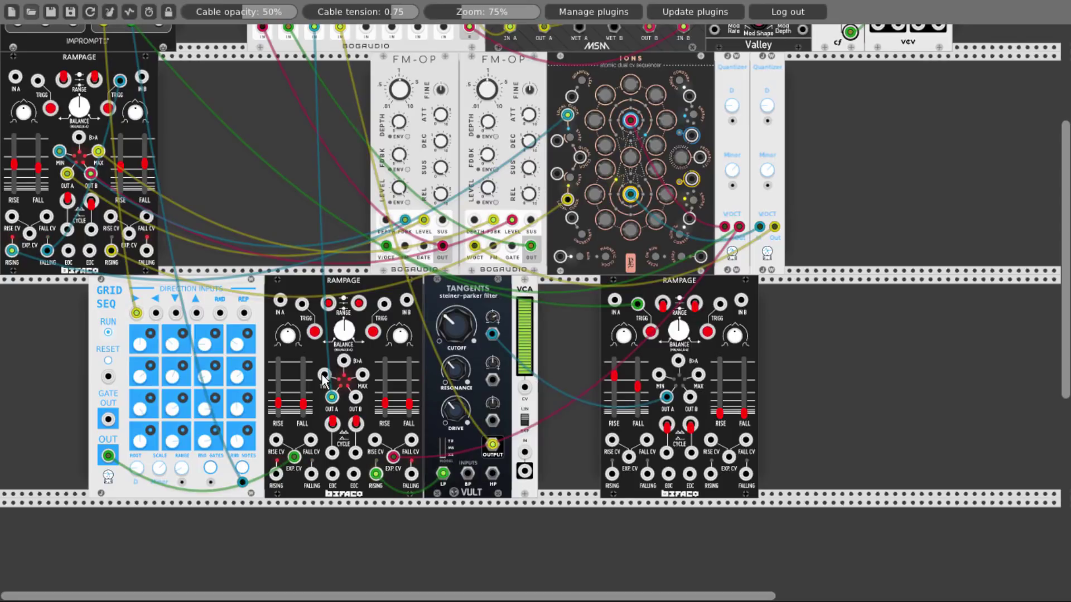
# Add a Fundamental Scope in the middle row and patch the MIN output of the Rampage beside Grid Seq to its X input.
pyautogui.rightClick(267, 182)
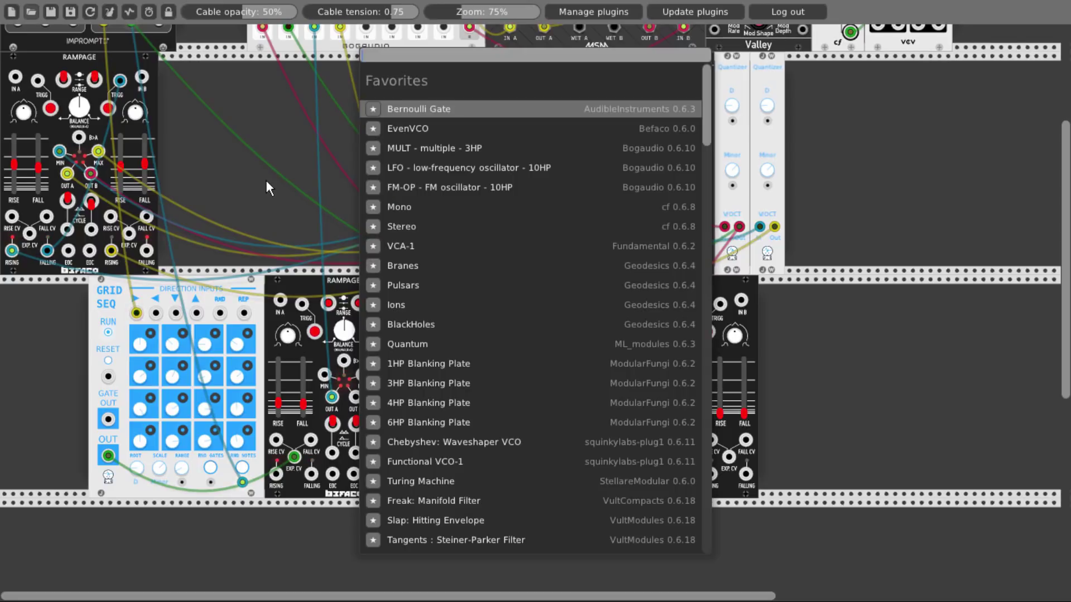
pyautogui.write('scope')
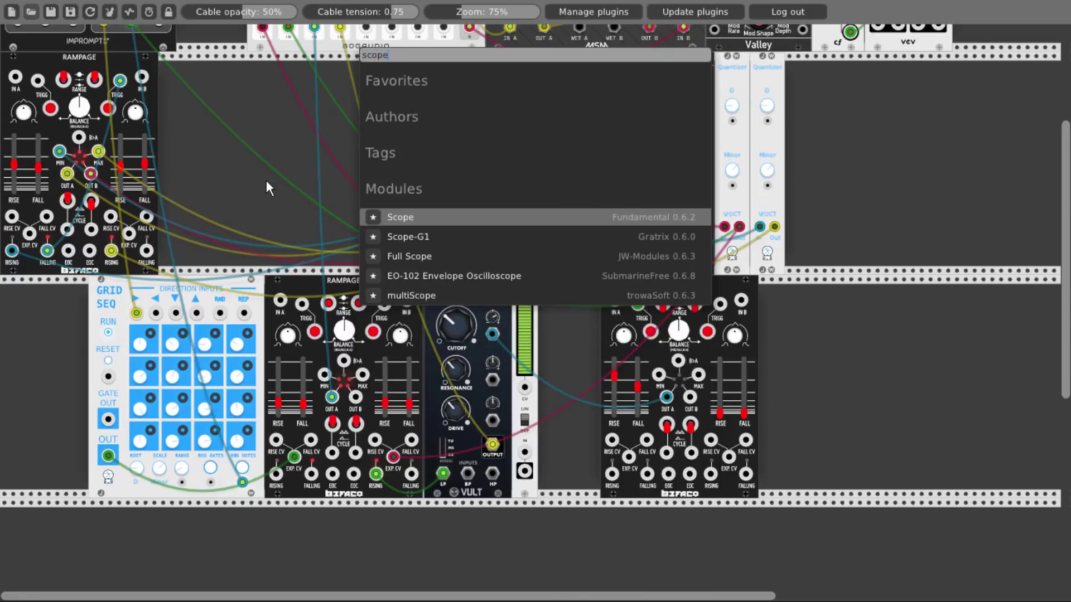
pyautogui.click(394, 222)
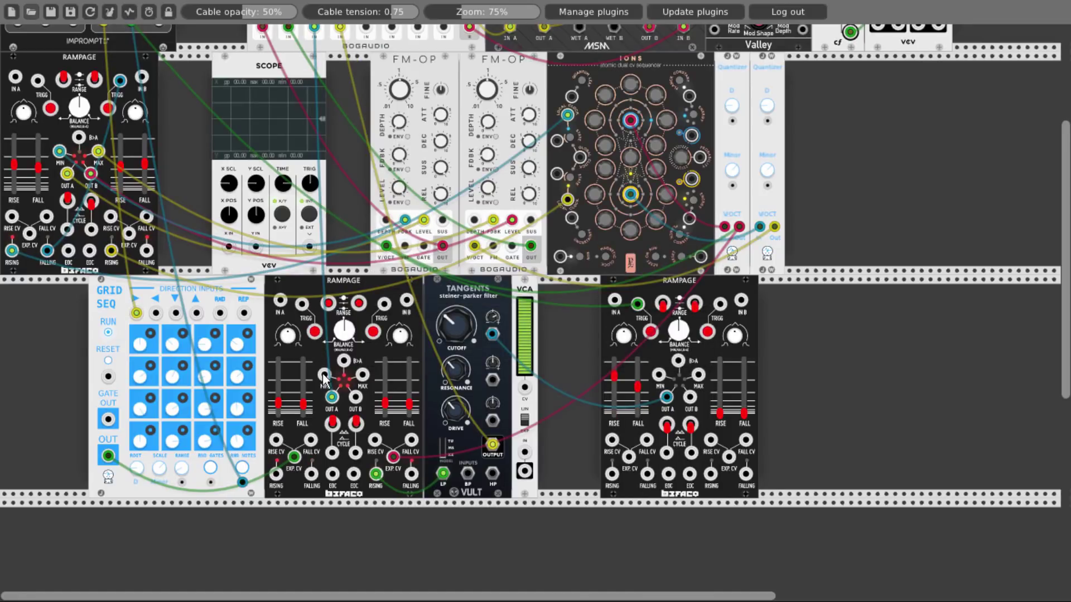
pyautogui.moveTo(326, 378); pyautogui.dragTo(229, 246)
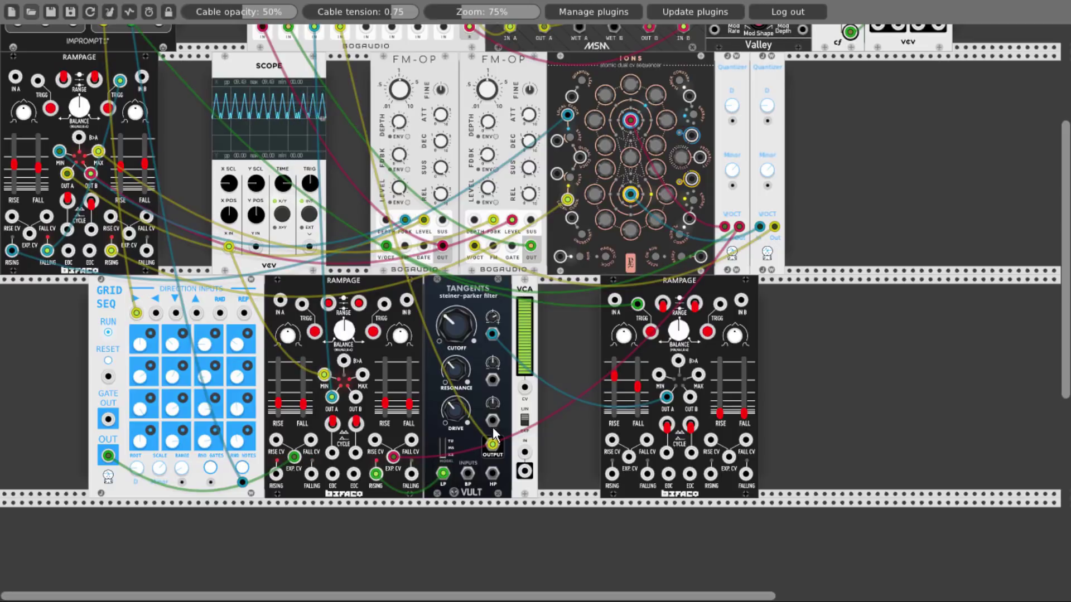
# Route that Rampage's MIN output through VCA-1 into the Tangents resonance CV, with the adjoining new Rampage's OUT B driving the VCA's CV.
pyautogui.moveTo(526, 453); pyautogui.dragTo(324, 376)
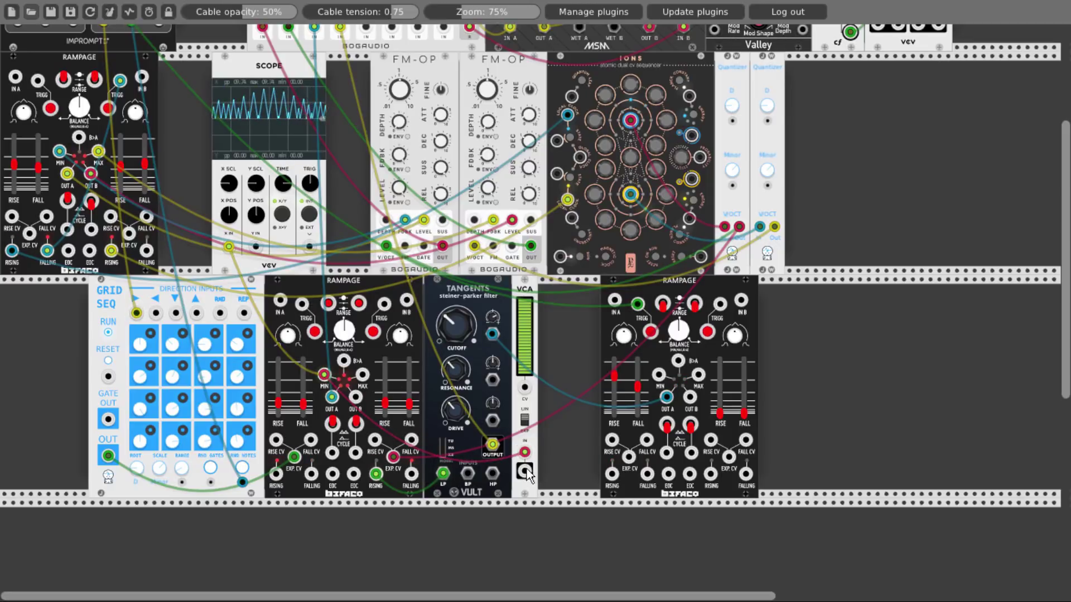
pyautogui.moveTo(524, 472); pyautogui.dragTo(492, 380)
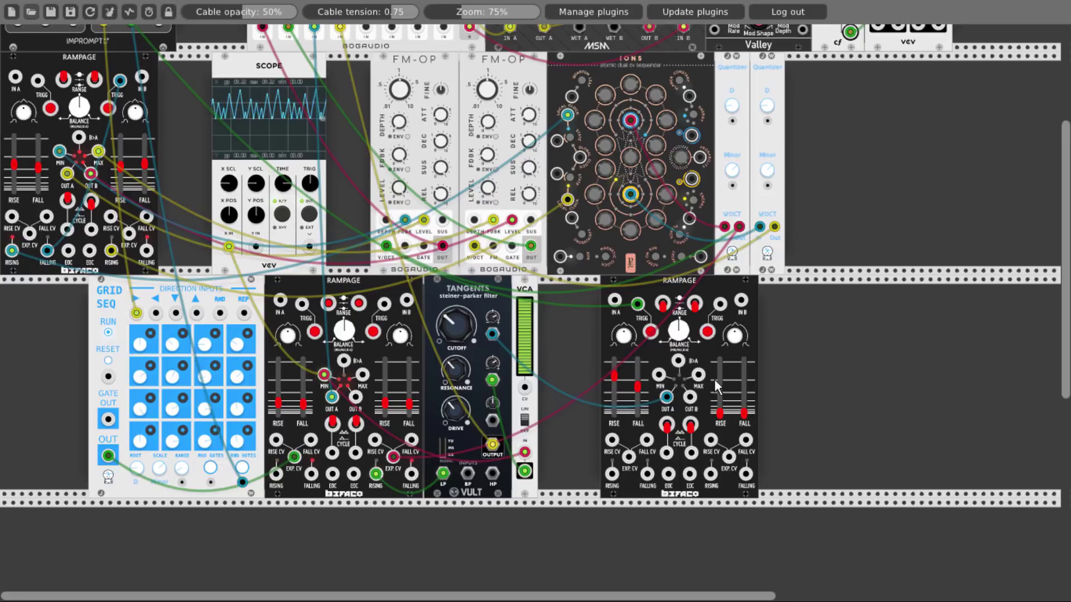
pyautogui.moveTo(689, 288); pyautogui.dragTo(616, 291)
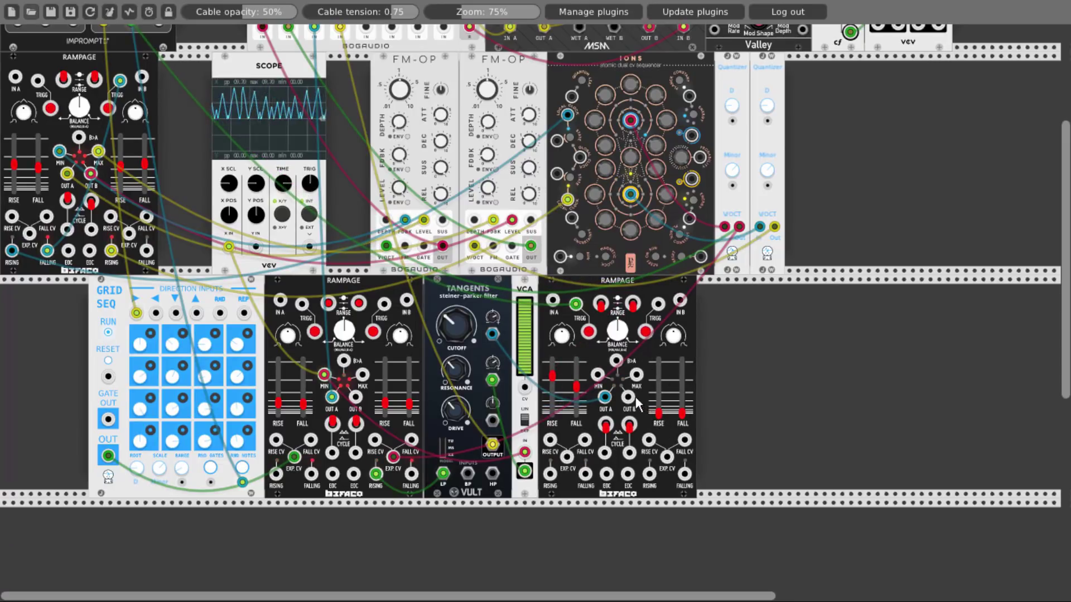
pyautogui.moveTo(635, 399); pyautogui.dragTo(524, 393)
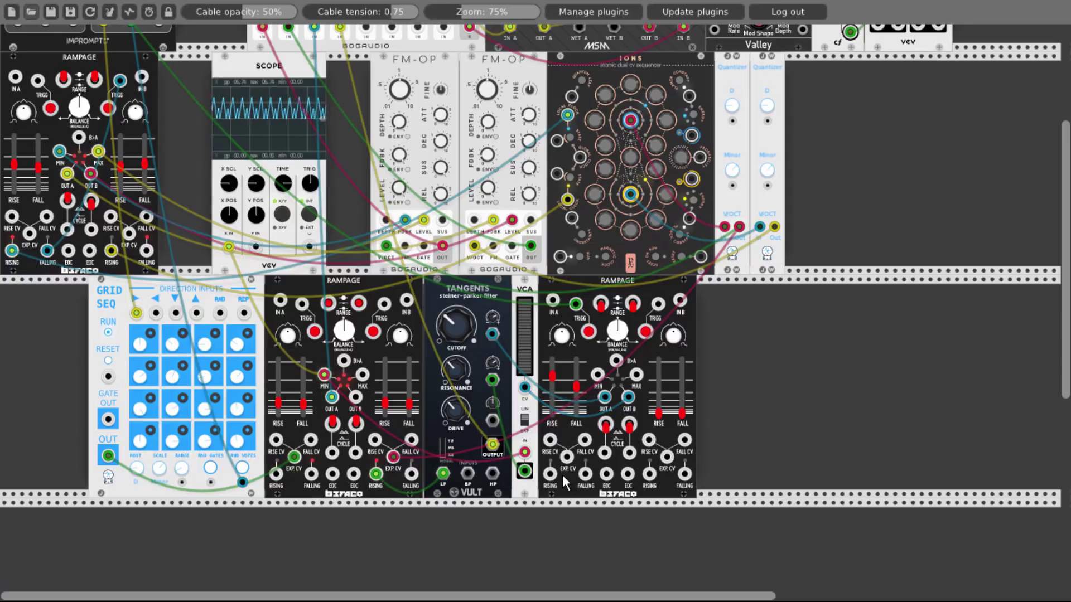
pyautogui.moveTo(551, 474); pyautogui.dragTo(658, 304)
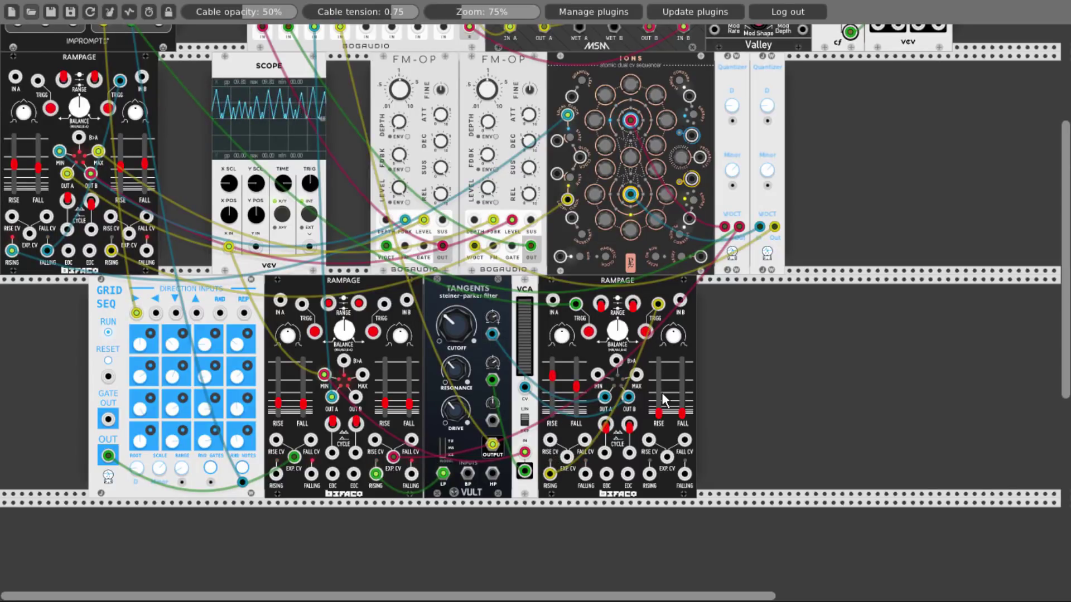
pyautogui.moveTo(659, 413); pyautogui.dragTo(658, 388)
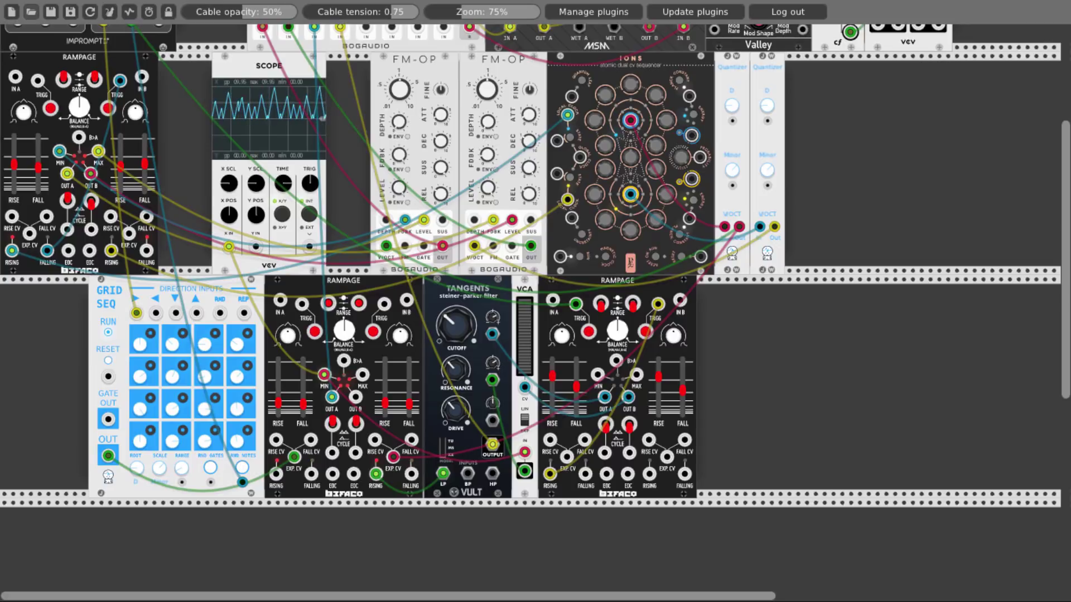
# Fine-tune channel B's rise and fall on the Rampage beside VCA-1, and feed the Scope's X input from the MAX output of the Grid Seq Rampage.
pyautogui.moveTo(658, 377); pyautogui.dragTo(659, 384)
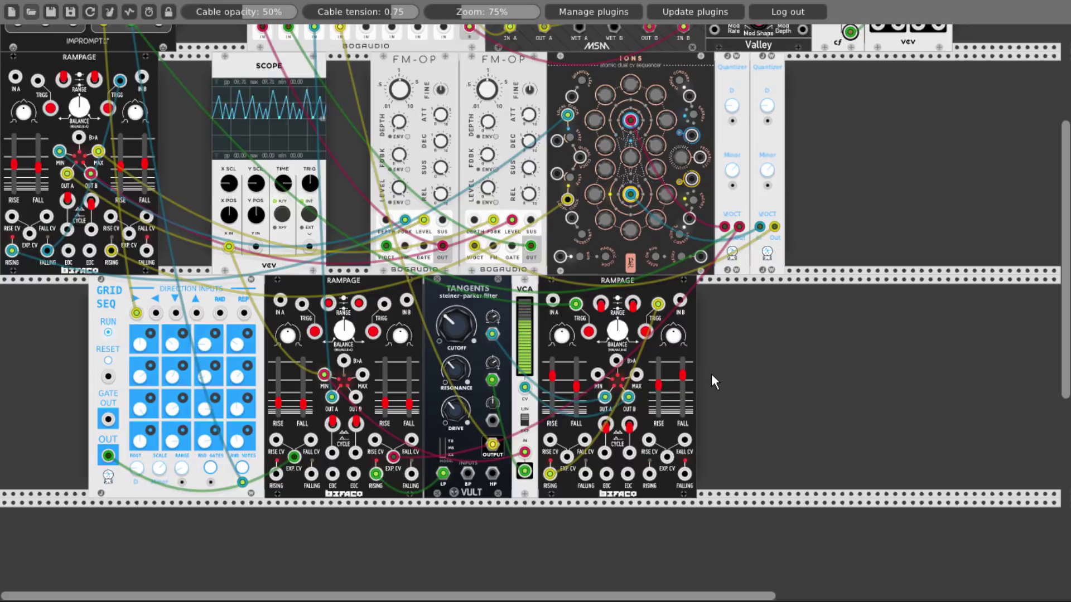
pyautogui.moveTo(683, 376); pyautogui.dragTo(660, 380)
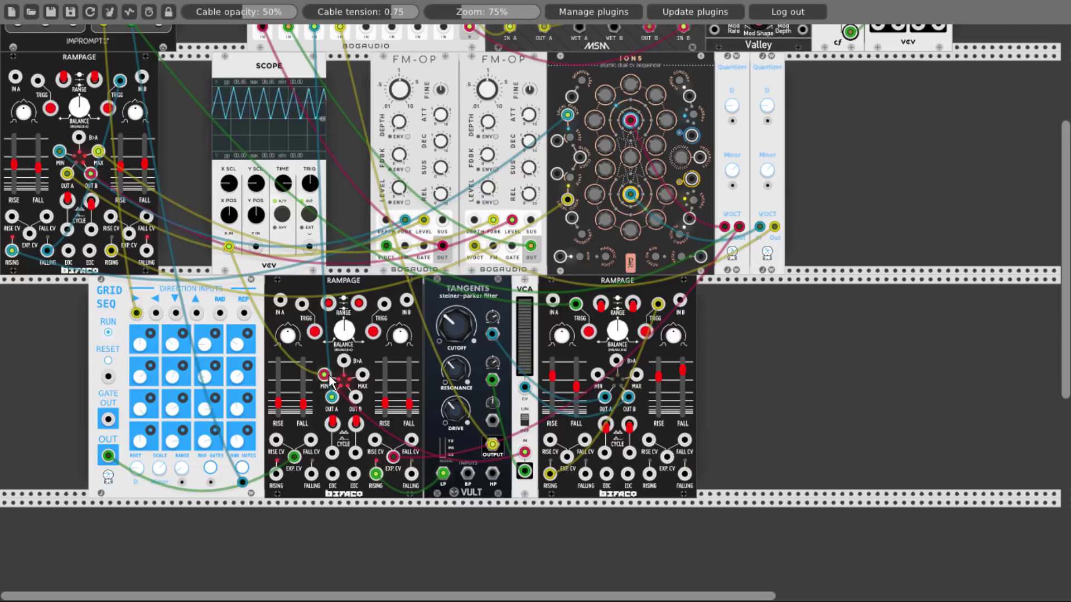
pyautogui.moveTo(324, 374)
pyautogui.mouseDown()
pyautogui.moveTo(340, 385)
pyautogui.moveTo(229, 248)
pyautogui.mouseUp()
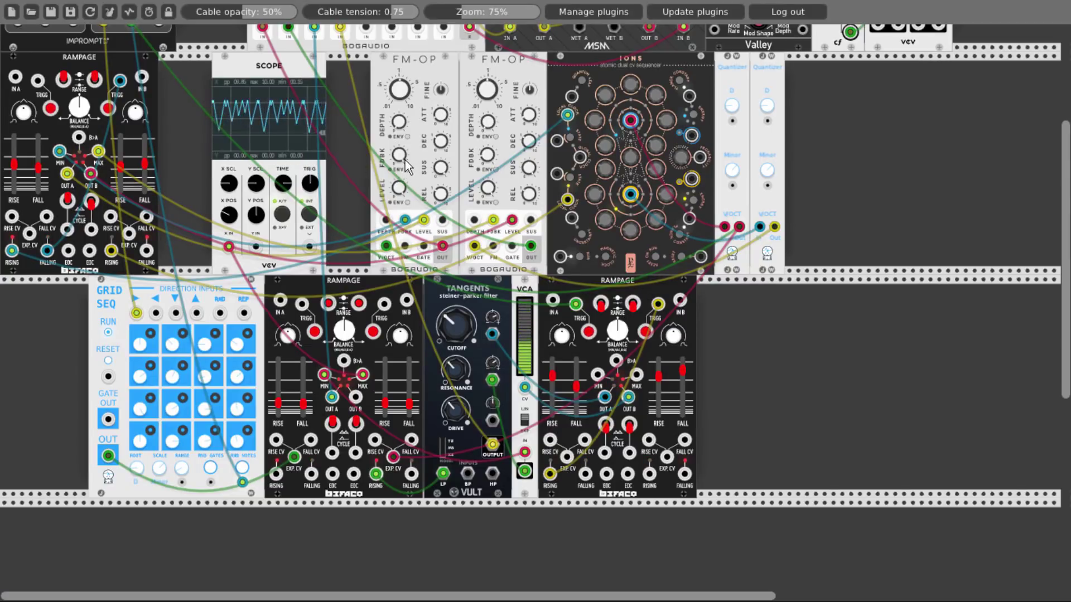
# Move the MAX cable to the first FM-OP's FM input, with that module's depth envelope on and its GATE driven by Clocked's CLK 3.
pyautogui.moveTo(228, 247); pyautogui.dragTo(405, 247)
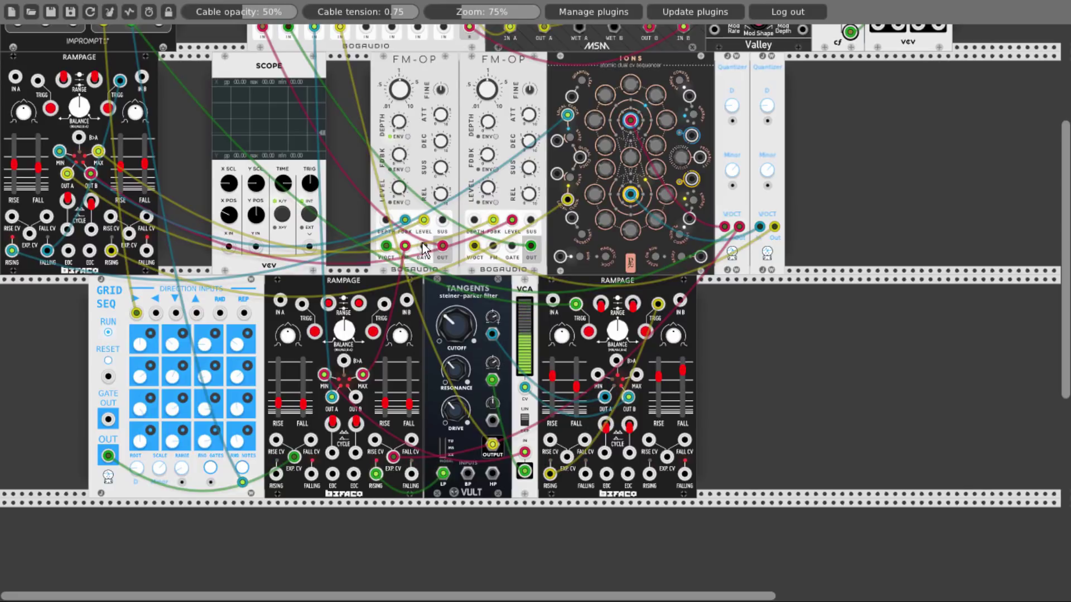
pyautogui.moveTo(424, 246); pyautogui.dragTo(422, 167)
pyautogui.scroll(4, 423, 167)
pyautogui.scroll(1, 391, 234)
pyautogui.moveTo(425, 252); pyautogui.dragTo(162, 179)
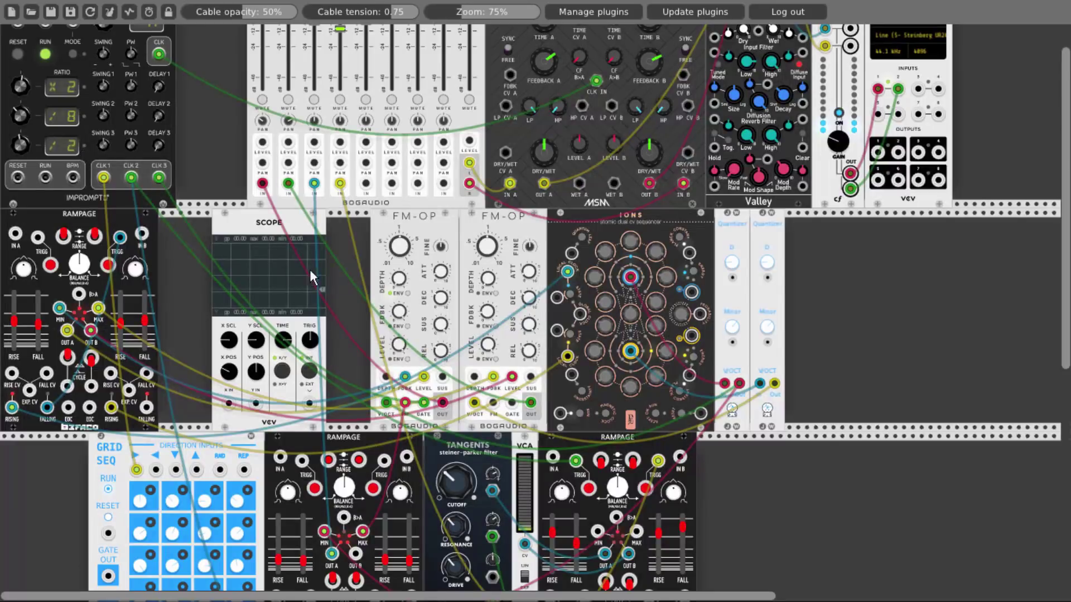
# Duplicate the Rampage beside VCA-1, placing the copy further along the same row with a gap between them and its settings initialized.
pyautogui.scroll(-2, 312, 269)
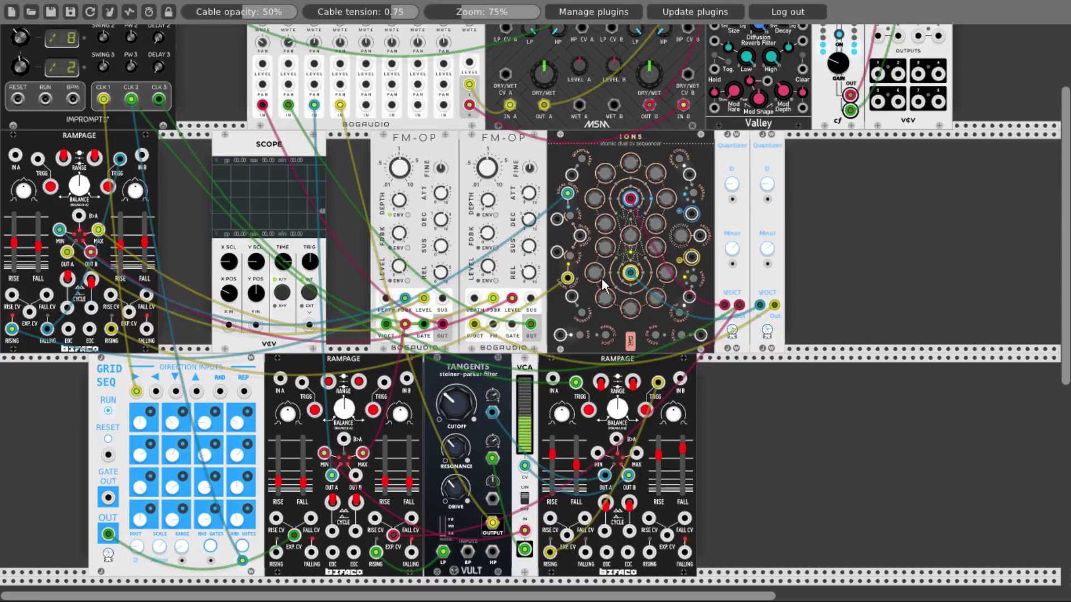
pyautogui.scroll(-3, 826, 253)
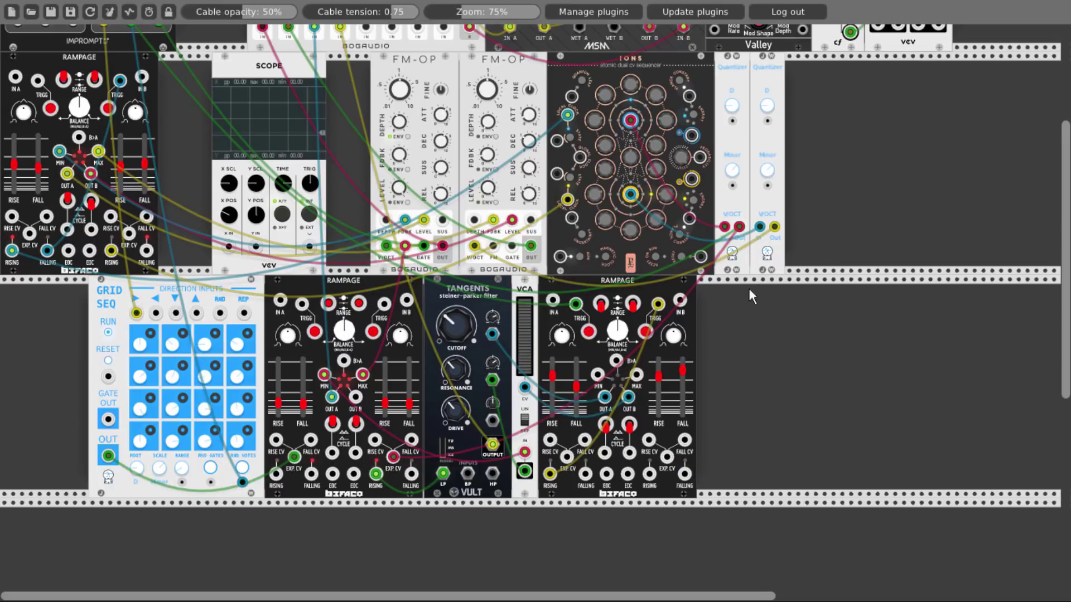
pyautogui.hotkey('ctrl', 'd')
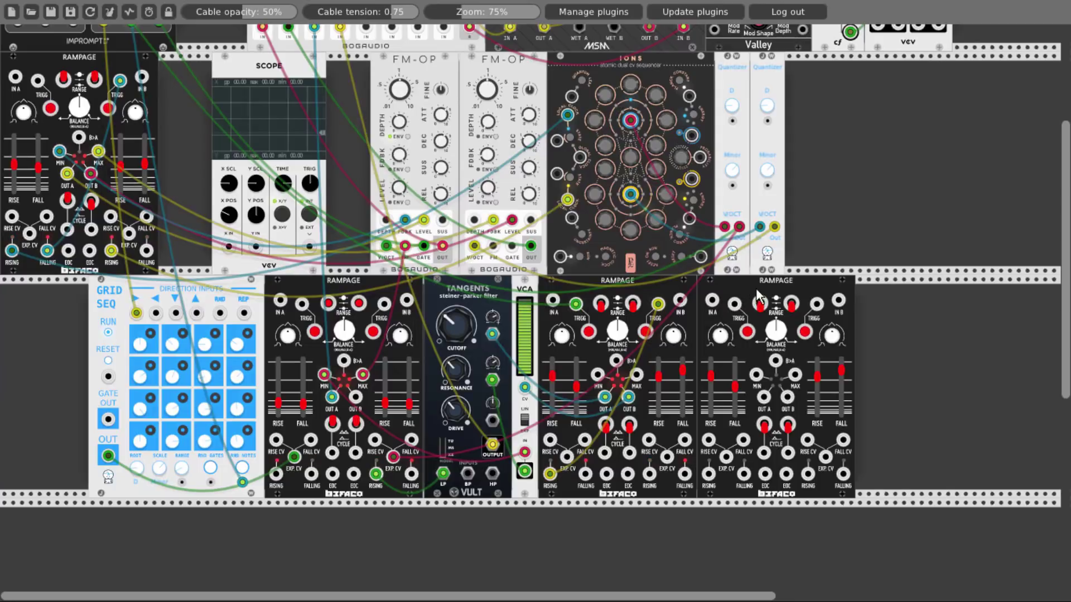
pyautogui.moveTo(757, 296); pyautogui.dragTo(820, 299)
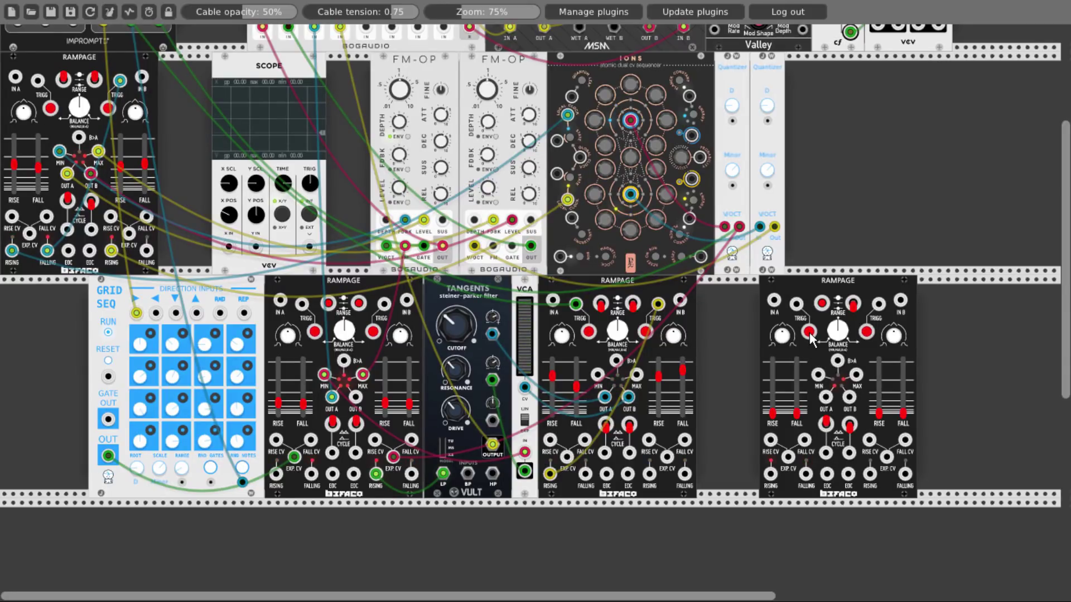
# Add a Hot Tuna tuner beside the duplicated Rampage, check the pitch of its OUT A, and delete the tuner.
pyautogui.rightClick(970, 322)
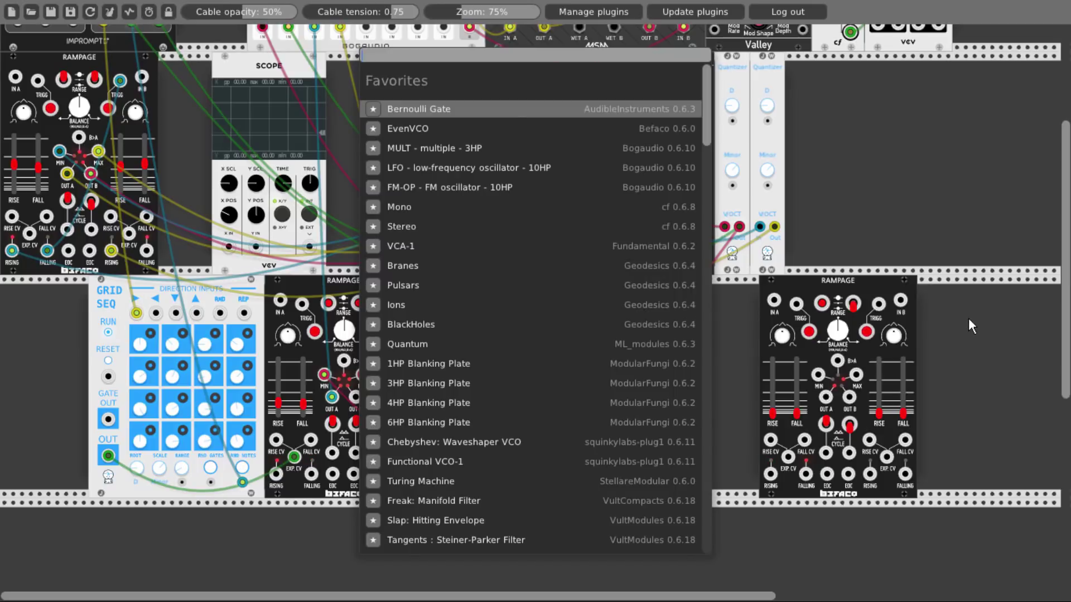
pyautogui.write('hot')
pyautogui.click(446, 236)
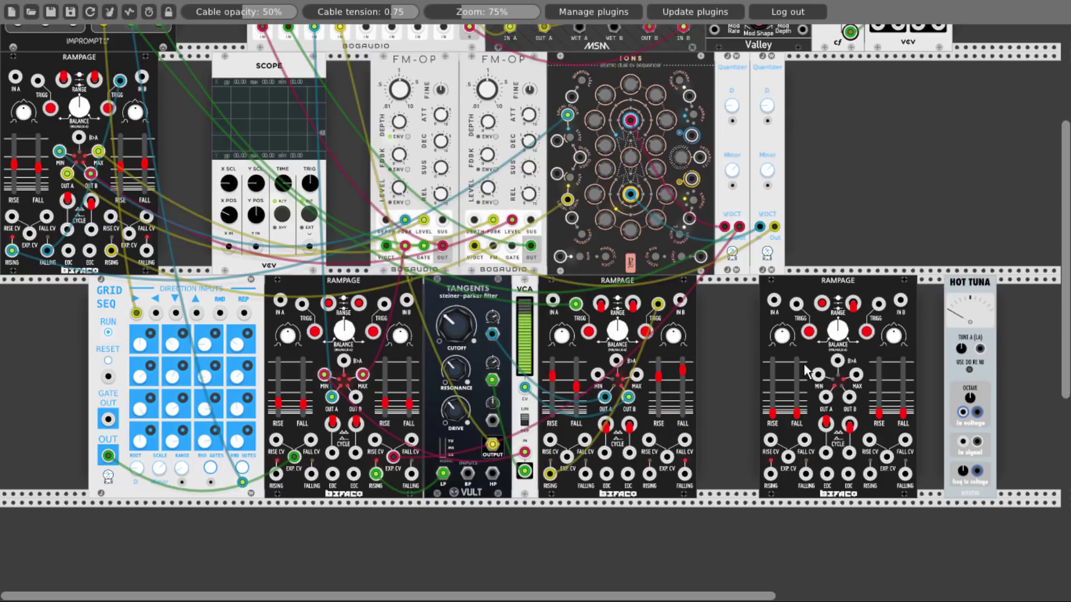
pyautogui.moveTo(963, 444); pyautogui.dragTo(826, 397)
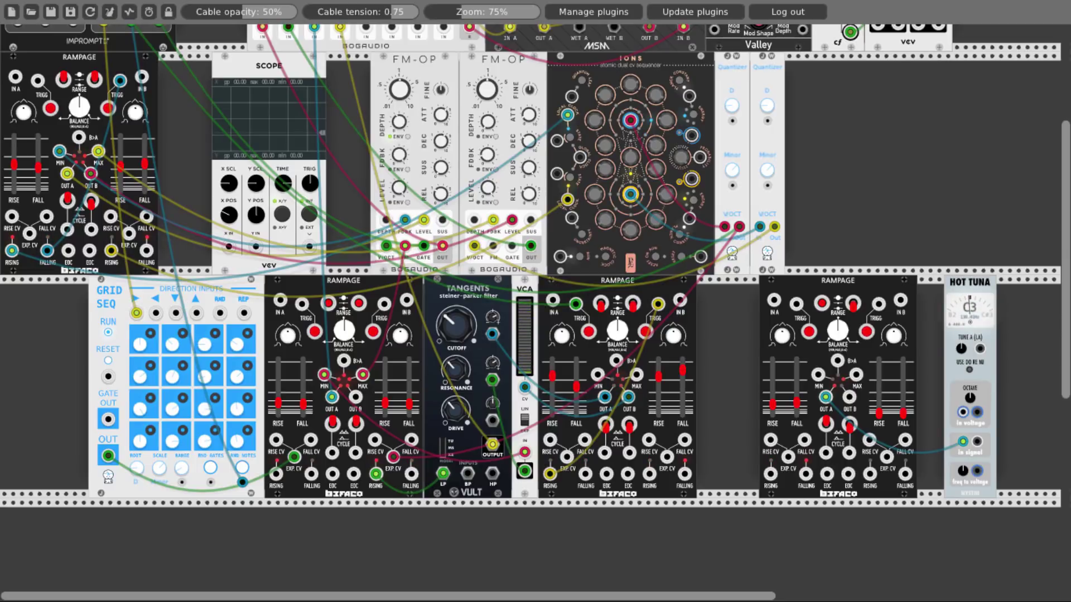
pyautogui.rightClick(937, 287)
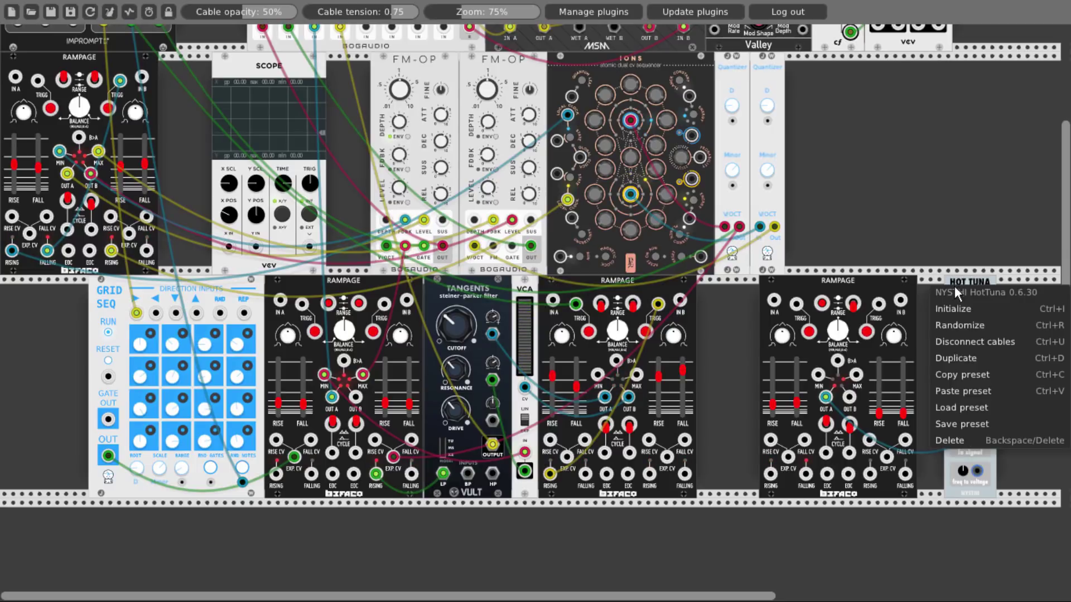
pyautogui.click(945, 438)
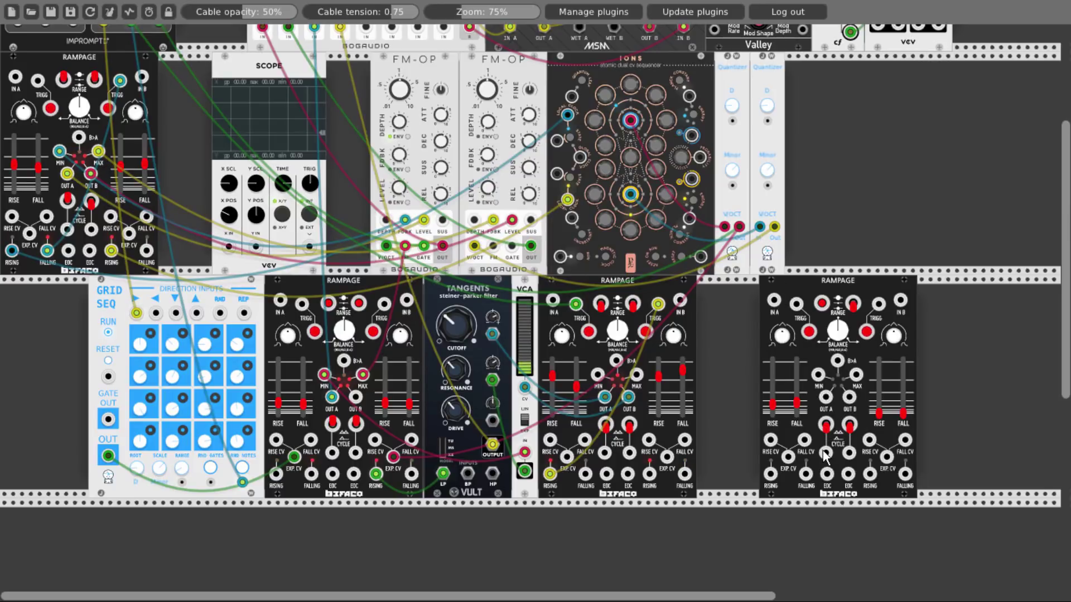
# Add a Bogaudio MANUAL in the gap before the last Rampage and patch its outputs to channel A's trigger input and cycle CV input.
pyautogui.rightClick(740, 404)
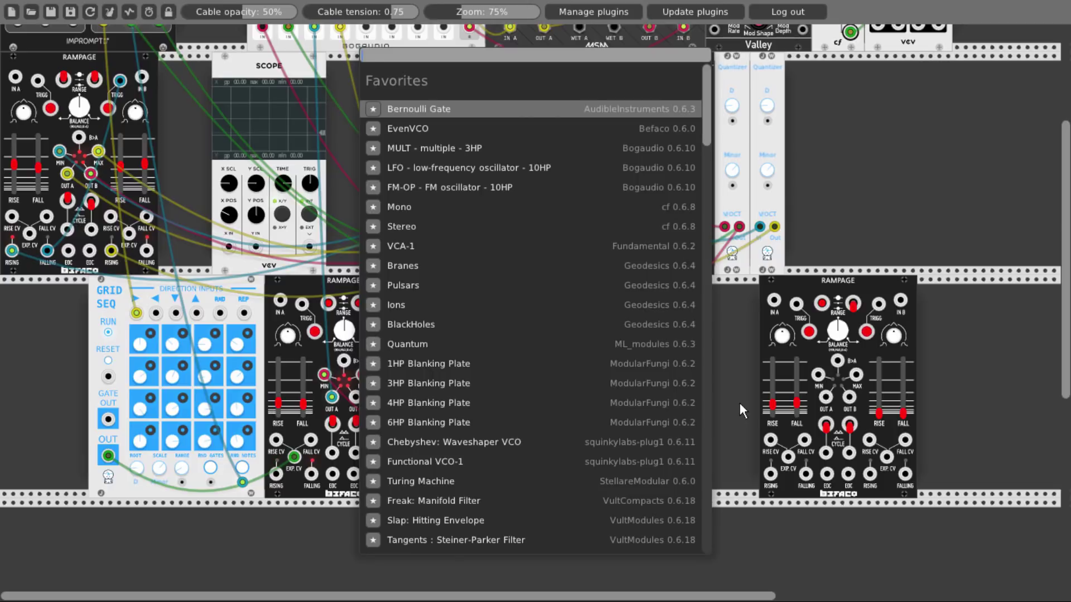
pyautogui.write('gate')
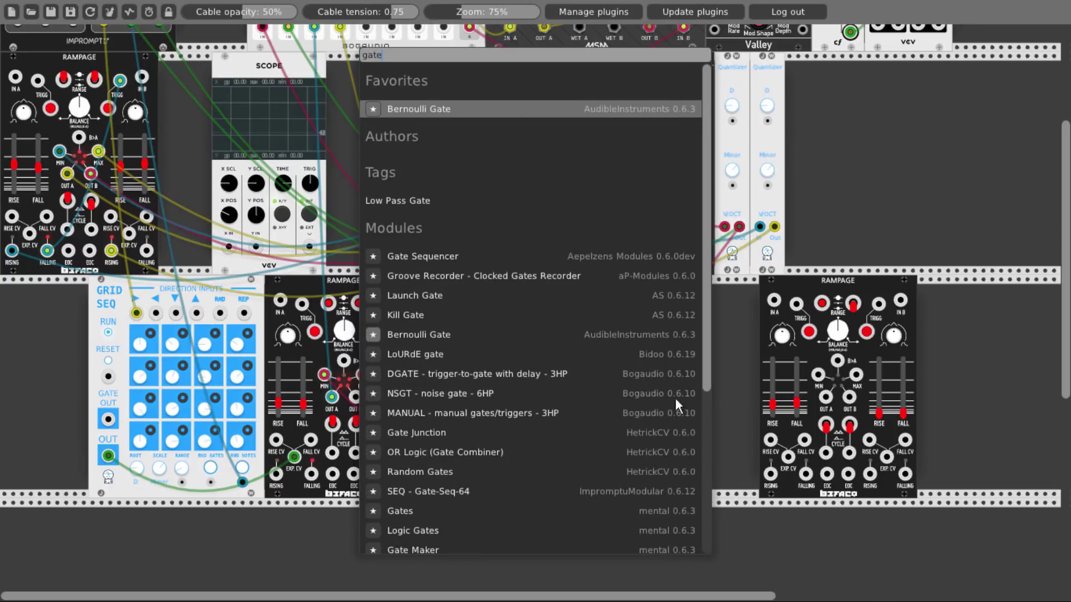
pyautogui.click(485, 413)
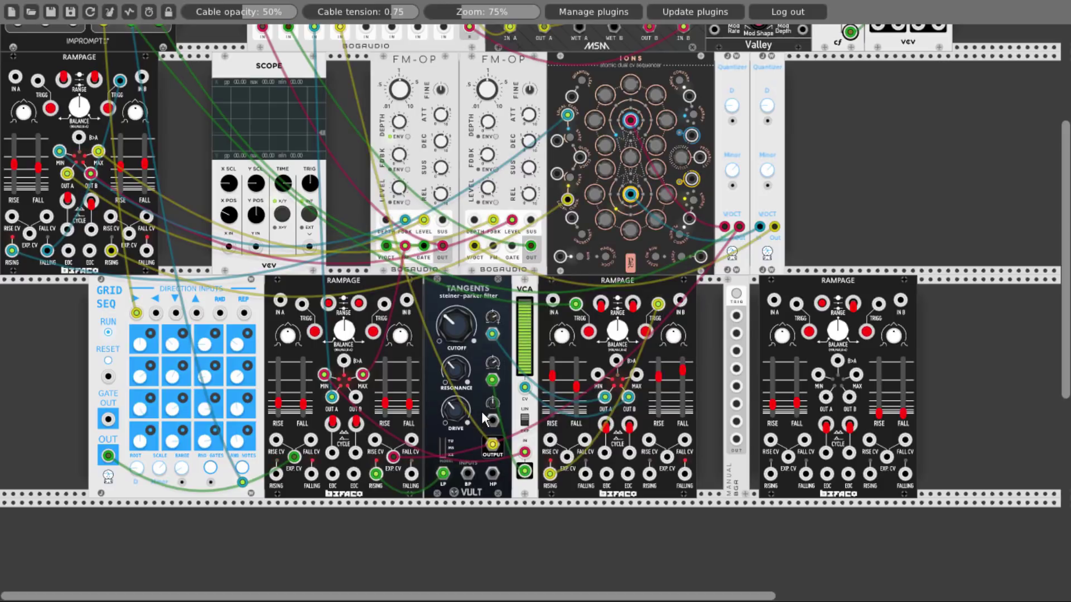
pyautogui.moveTo(736, 315); pyautogui.dragTo(796, 306)
pyautogui.moveTo(736, 333); pyautogui.dragTo(826, 454)
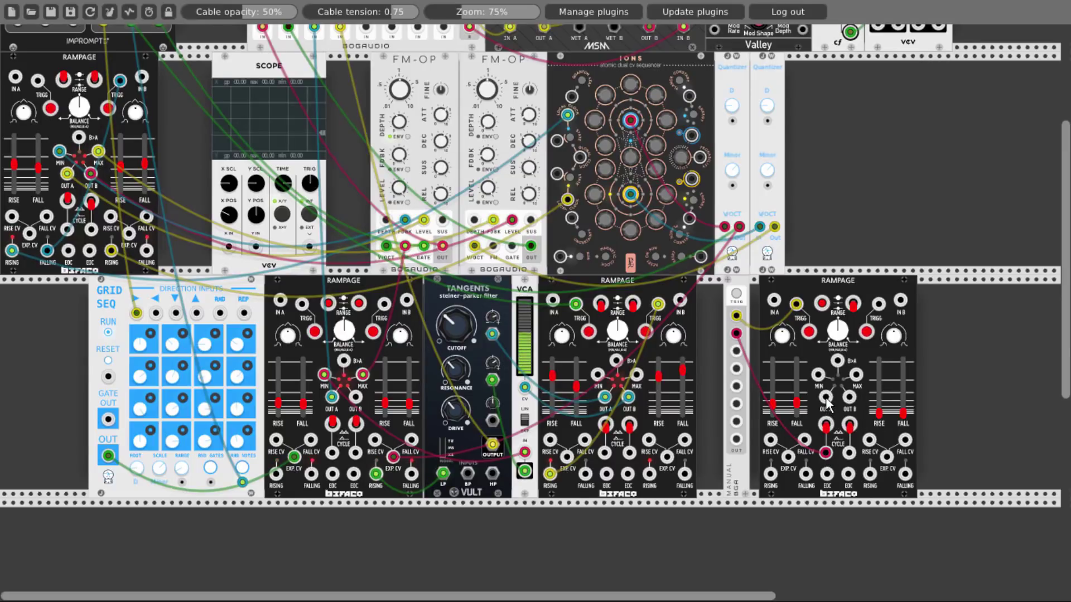
pyautogui.moveTo(770, 473); pyautogui.dragTo(770, 440)
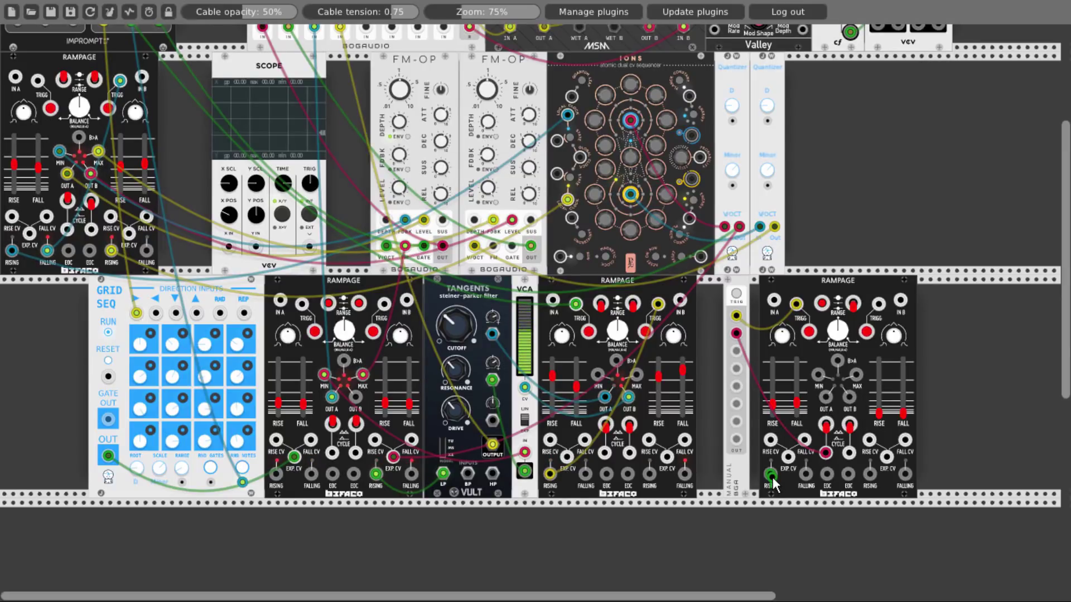
pyautogui.scroll(2, 773, 480)
pyautogui.moveTo(628, 436); pyautogui.dragTo(364, 229)
pyautogui.scroll(8, 502, 312)
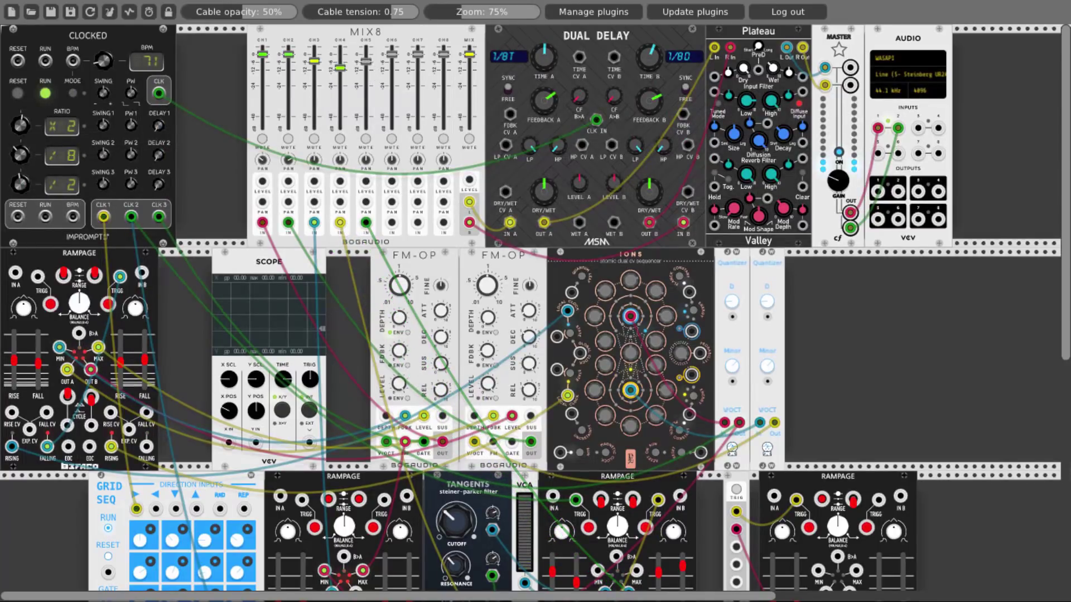
pyautogui.moveTo(367, 61); pyautogui.dragTo(366, 67)
pyautogui.scroll(-8, 694, 369)
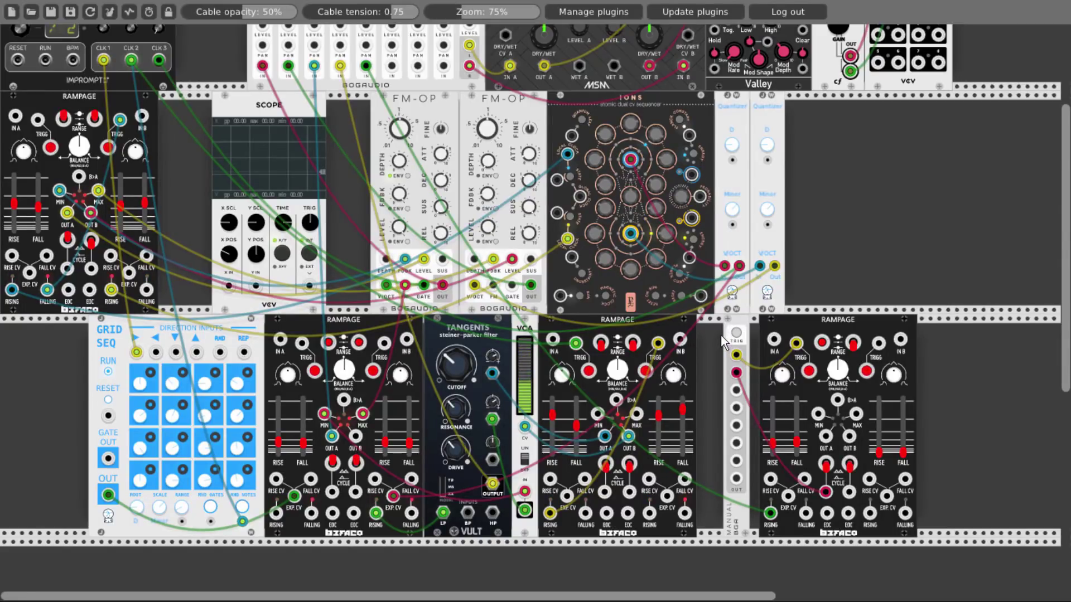
pyautogui.click(737, 333)
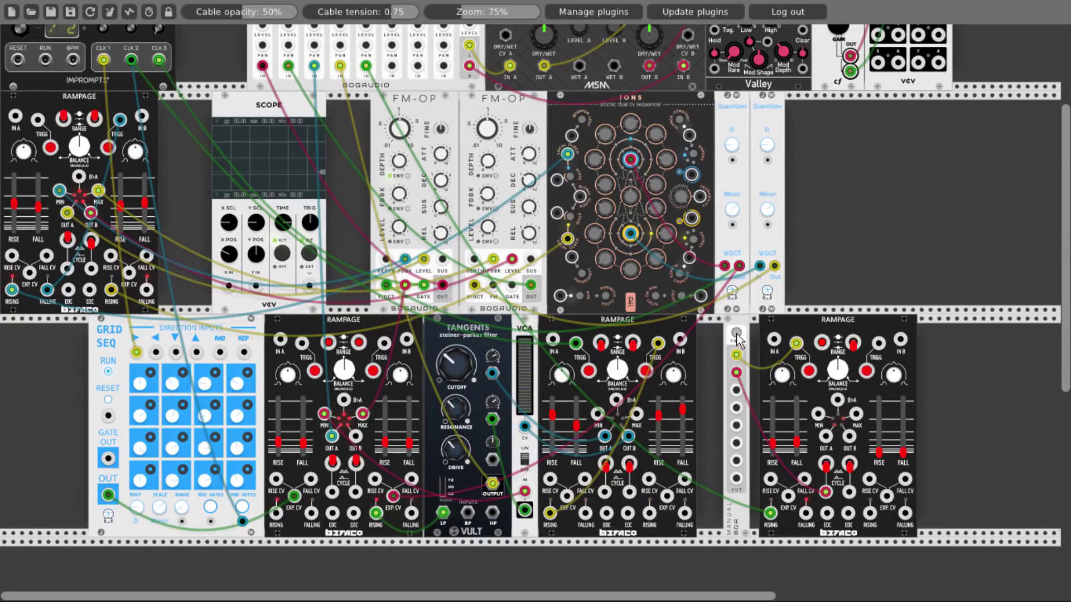
pyautogui.click(736, 333)
pyautogui.click(736, 333)
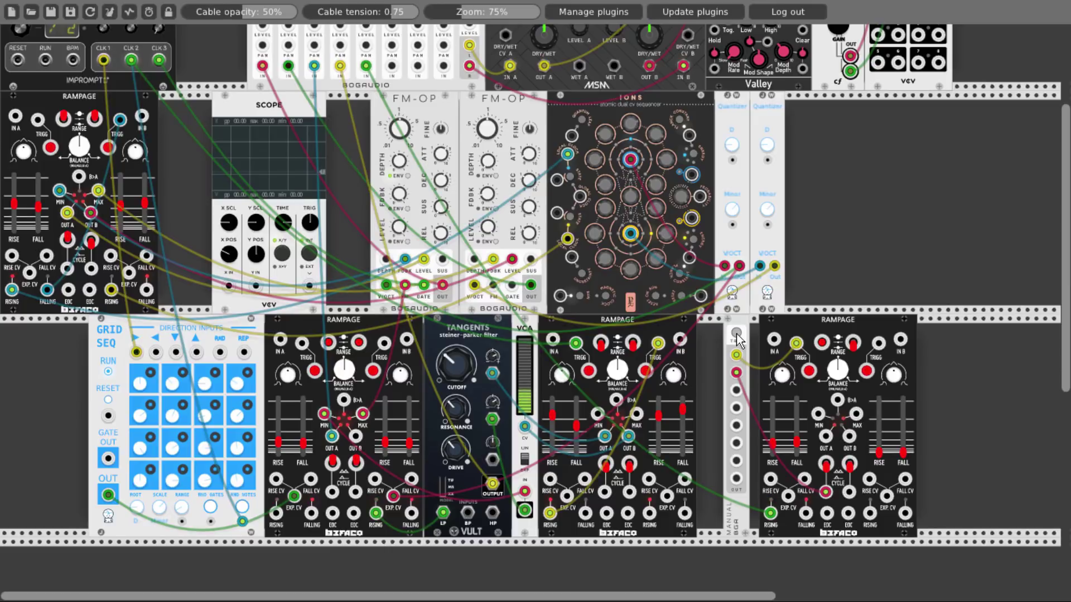
pyautogui.scroll(5, 710, 359)
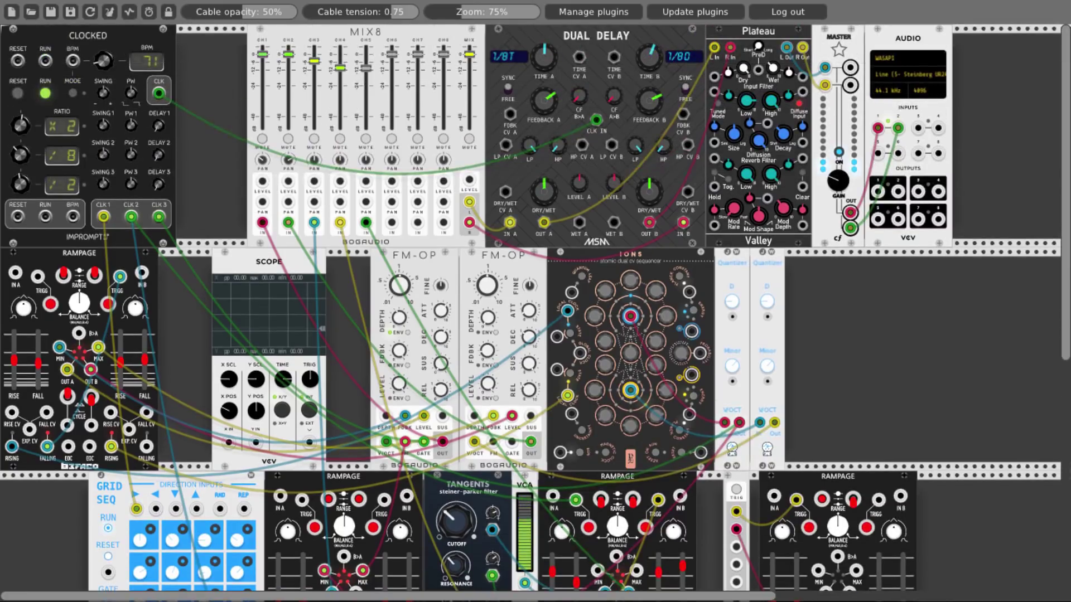
pyautogui.scroll(-4, 816, 329)
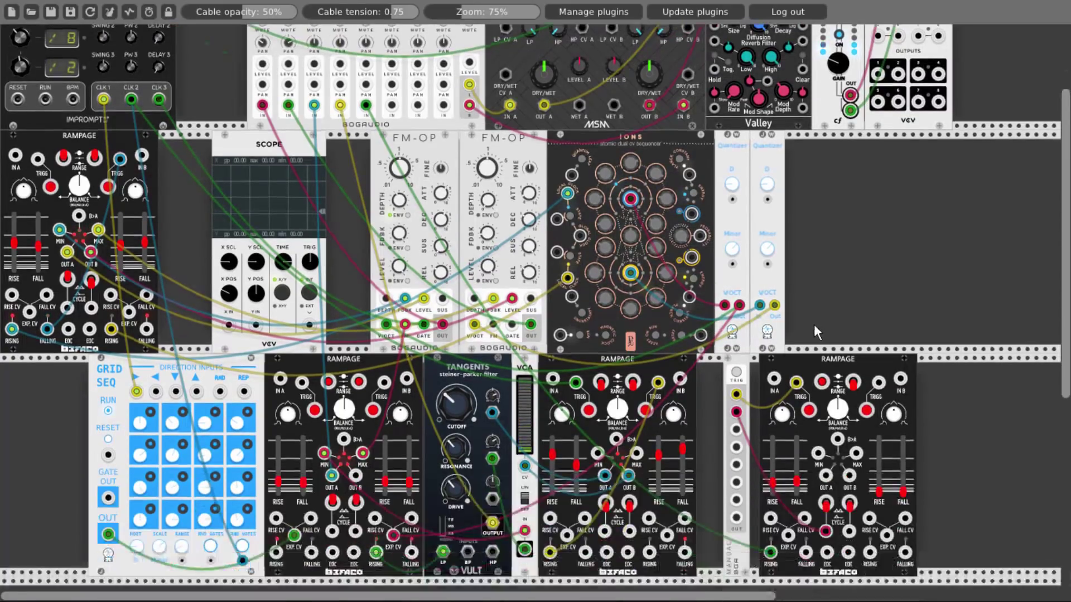
pyautogui.scroll(-1, 814, 332)
pyautogui.click(736, 333)
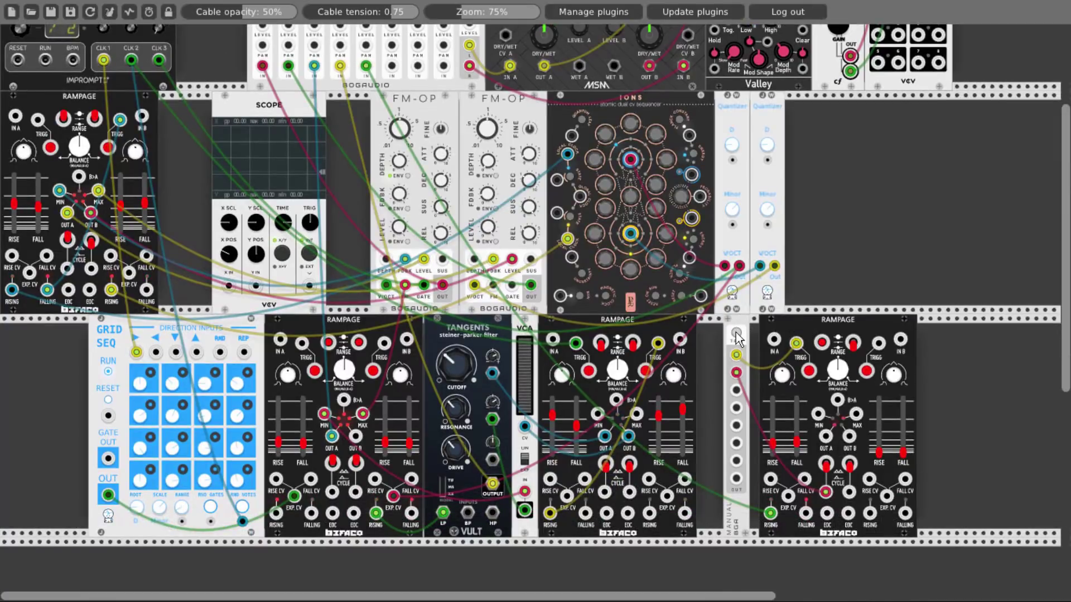
pyautogui.click(736, 334)
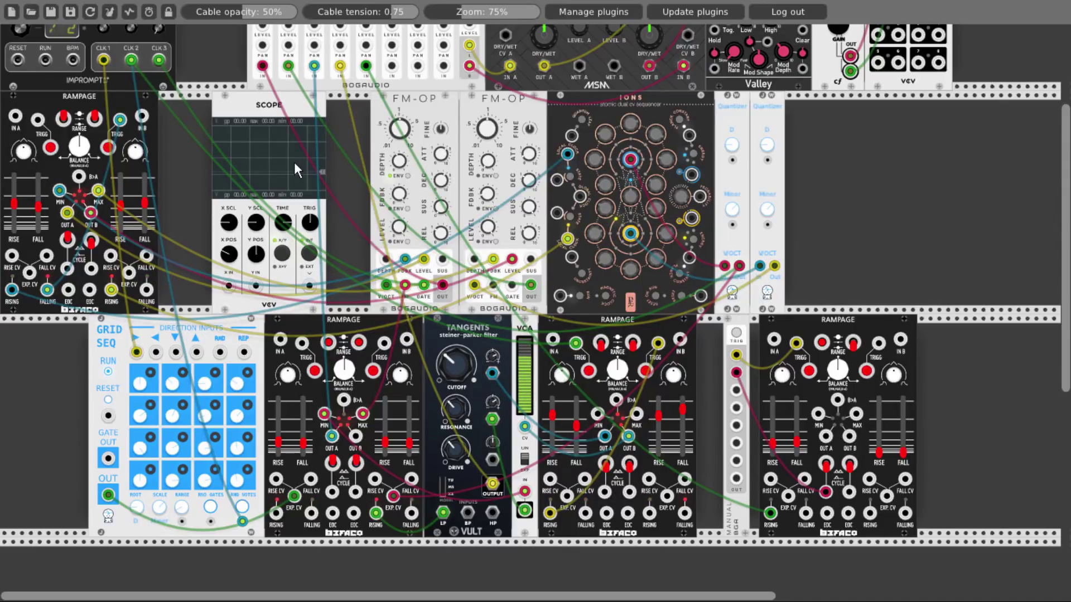
pyautogui.click(737, 334)
pyautogui.click(737, 334)
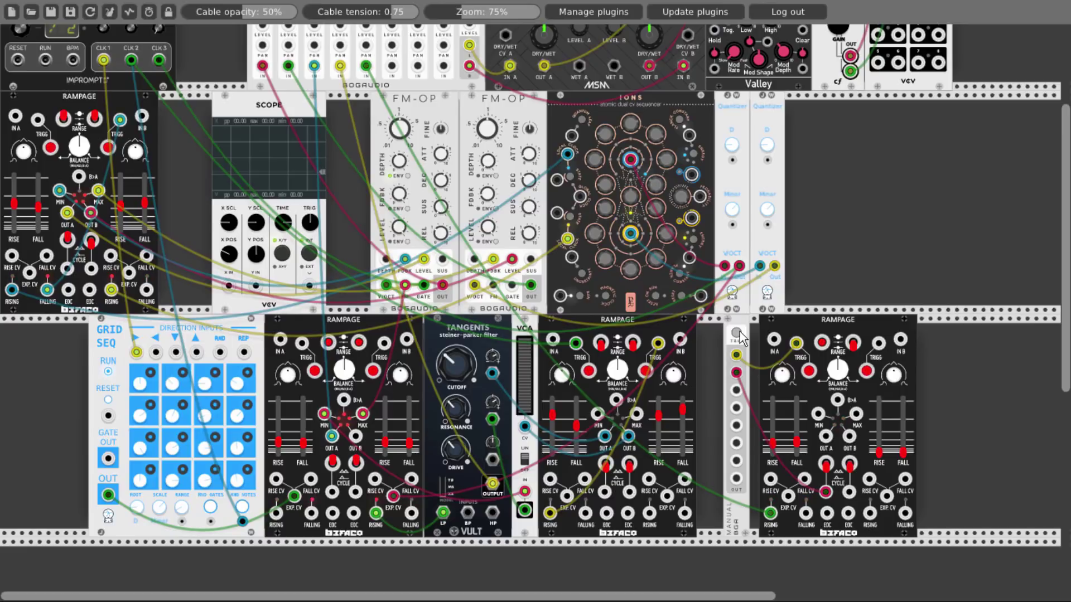
pyautogui.click(737, 333)
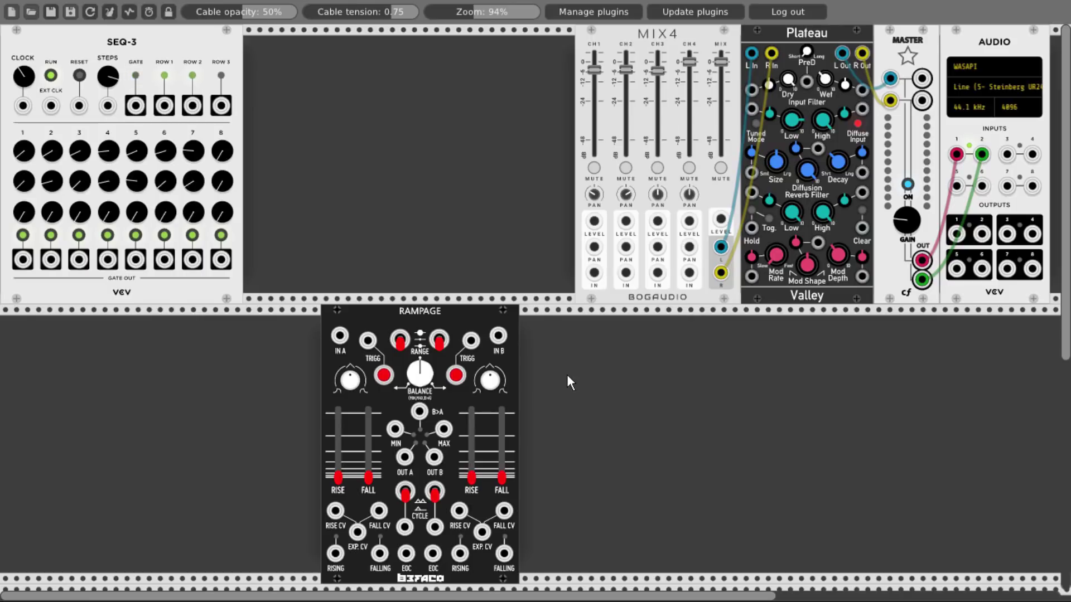
# Add a Fundamental Scope directly beside the Rampage in the SEQ-3 patch.
pyautogui.rightClick(567, 374)
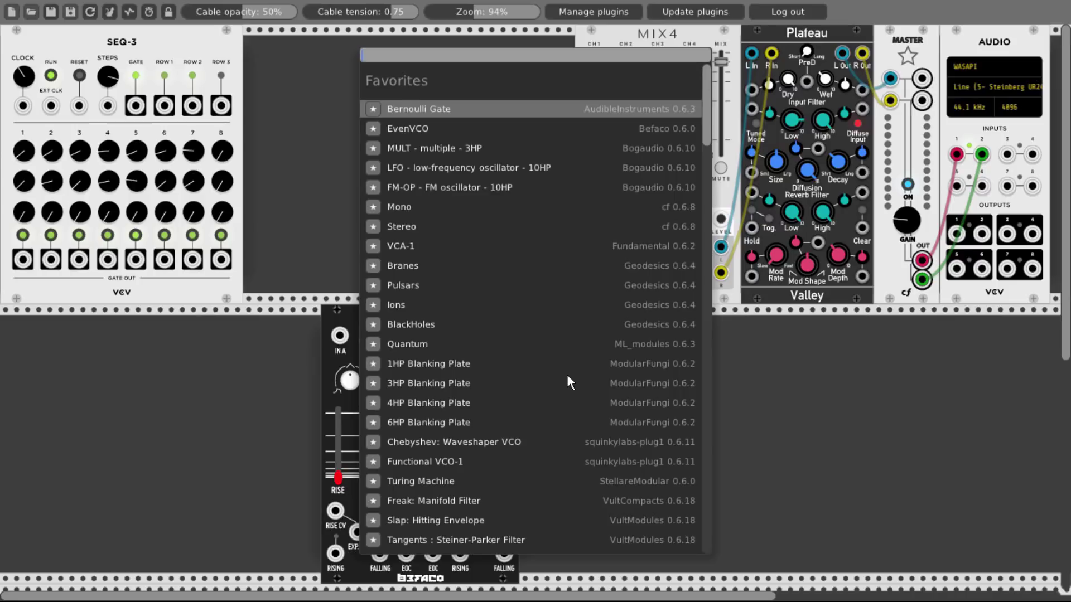
pyautogui.write('scope')
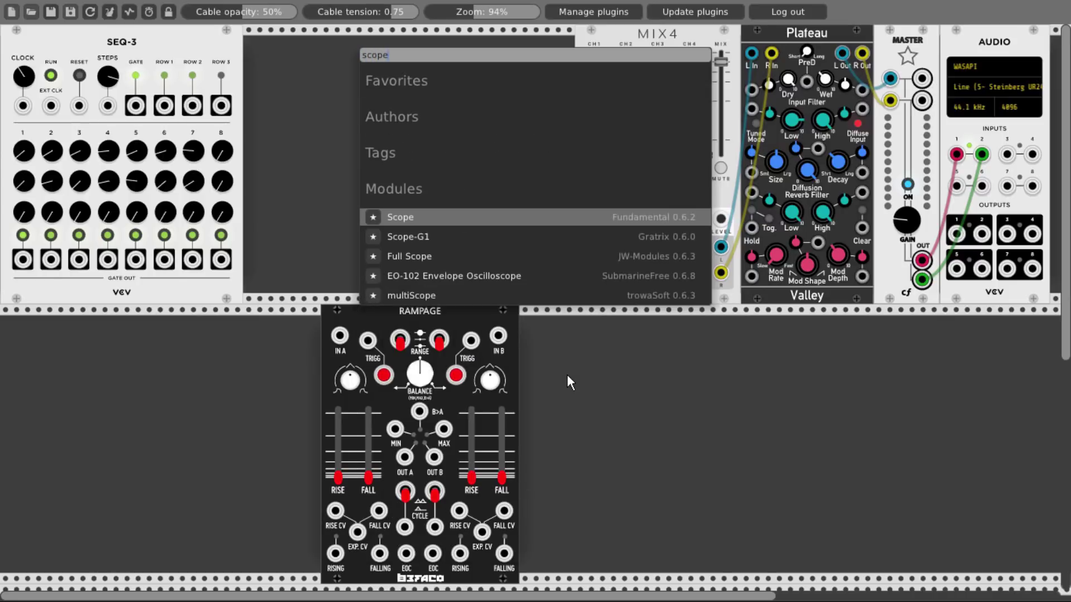
pyautogui.click(531, 226)
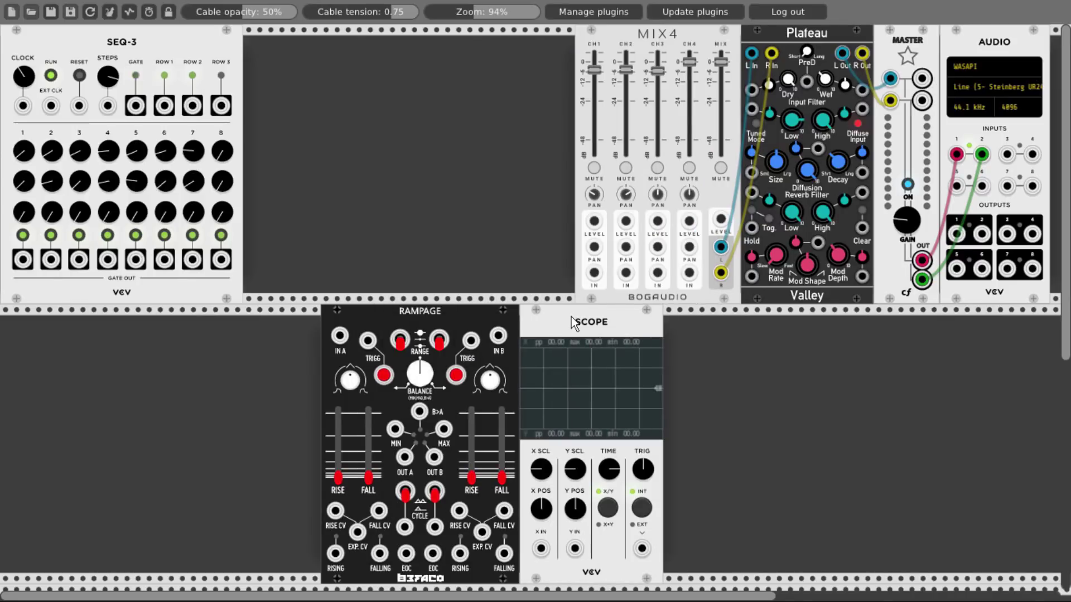
# Add a Bogaudio MANUAL on the Rampage's free side and patch its first output to the Scope's X input.
pyautogui.rightClick(276, 372)
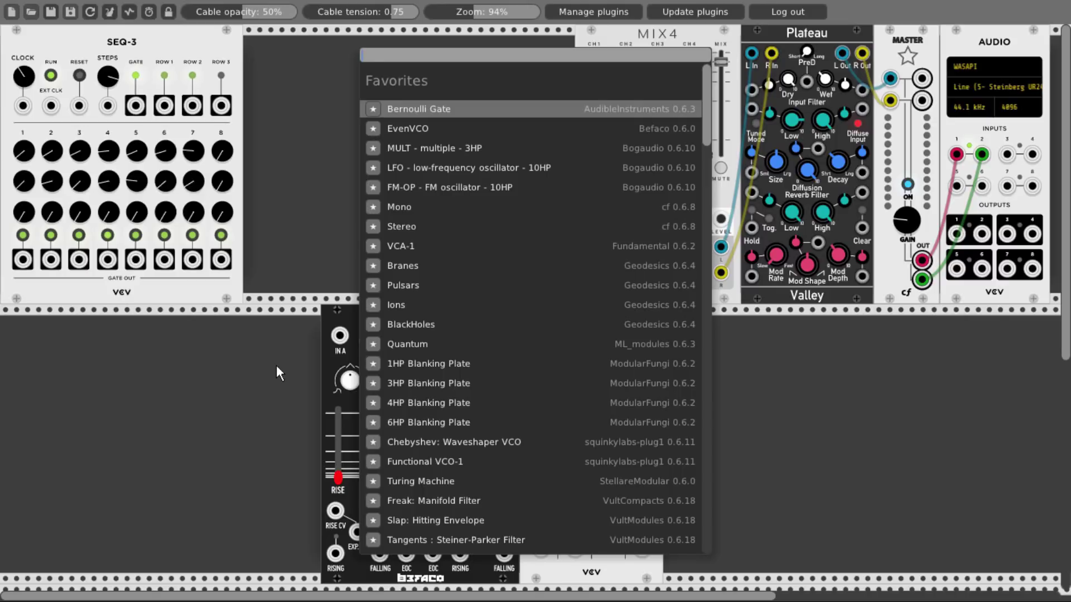
pyautogui.write('gate')
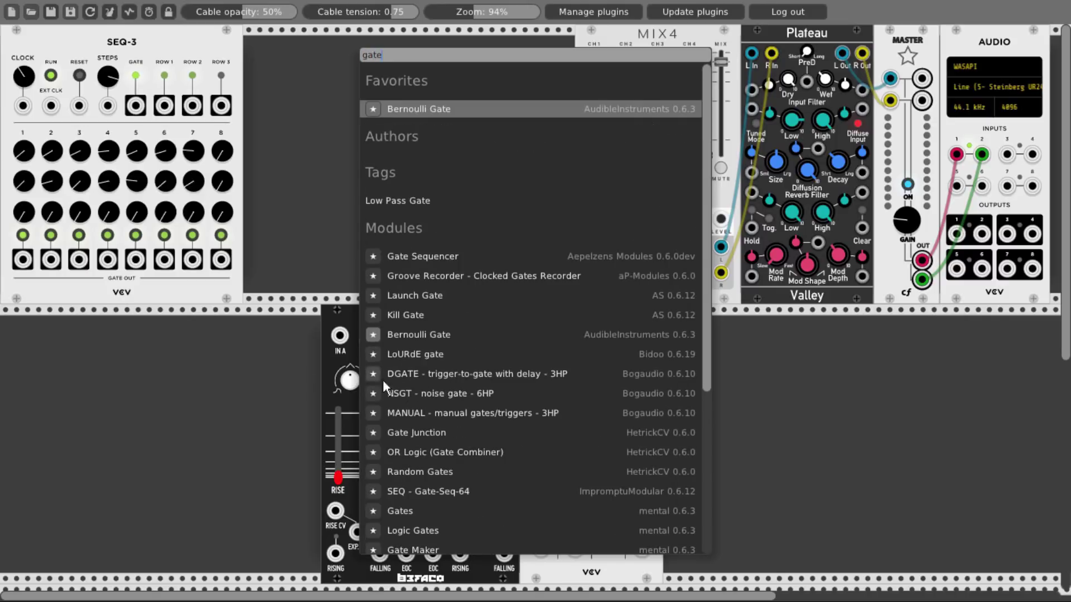
pyautogui.click(419, 413)
pyautogui.moveTo(291, 331)
pyautogui.mouseDown()
pyautogui.moveTo(321, 328)
pyautogui.moveTo(407, 490)
pyautogui.moveTo(499, 544)
pyautogui.moveTo(540, 548)
pyautogui.mouseUp()
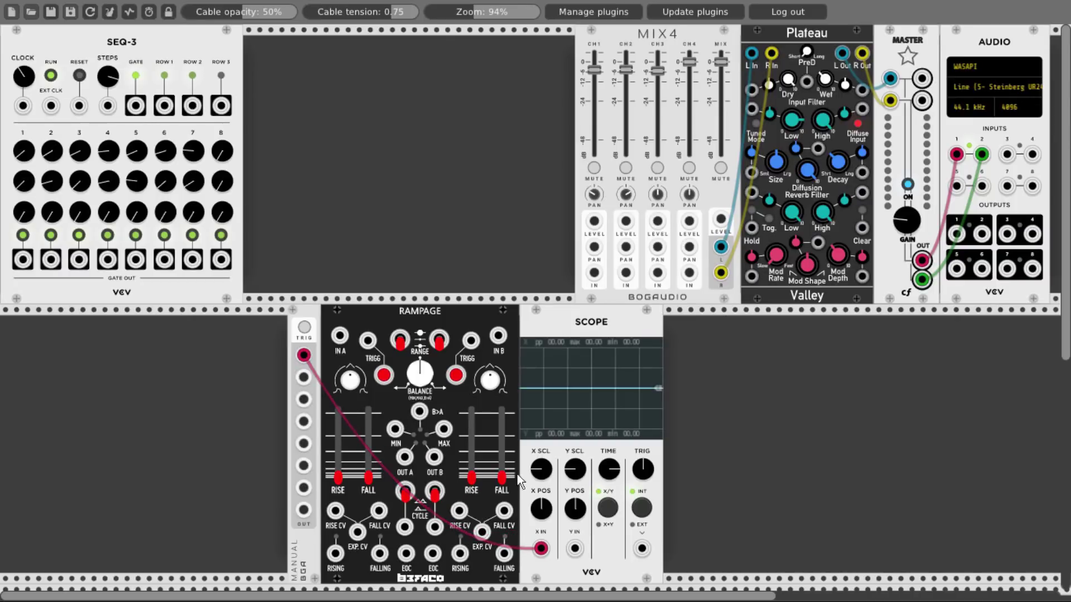
# Patch MANUAL's second output into Rampage's IN A and OUT A into the Scope's Y input, separating the two Scope traces vertically.
pyautogui.moveTo(303, 378); pyautogui.dragTo(330, 330)
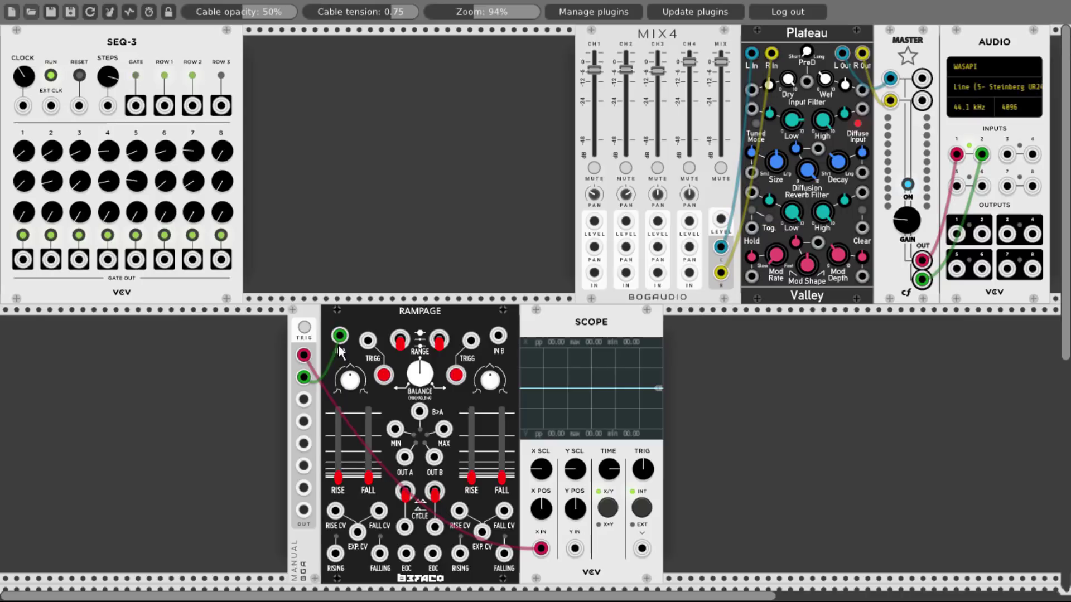
pyautogui.moveTo(404, 456); pyautogui.dragTo(575, 548)
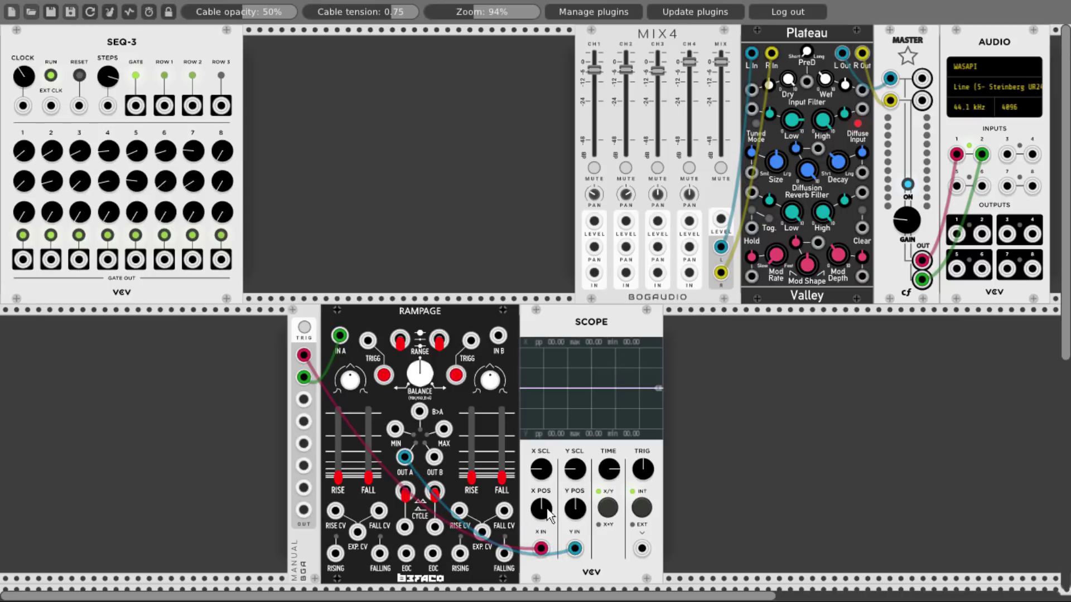
pyautogui.moveTo(542, 508)
pyautogui.mouseDown()
pyautogui.moveTo(543, 528)
pyautogui.moveTo(575, 493)
pyautogui.mouseUp()
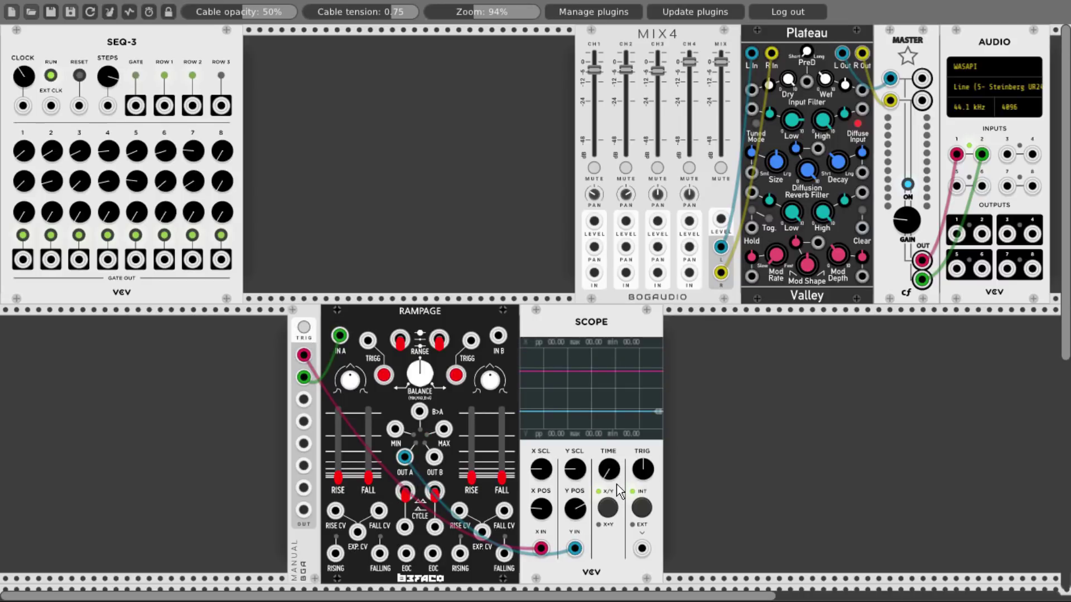
pyautogui.click(305, 330)
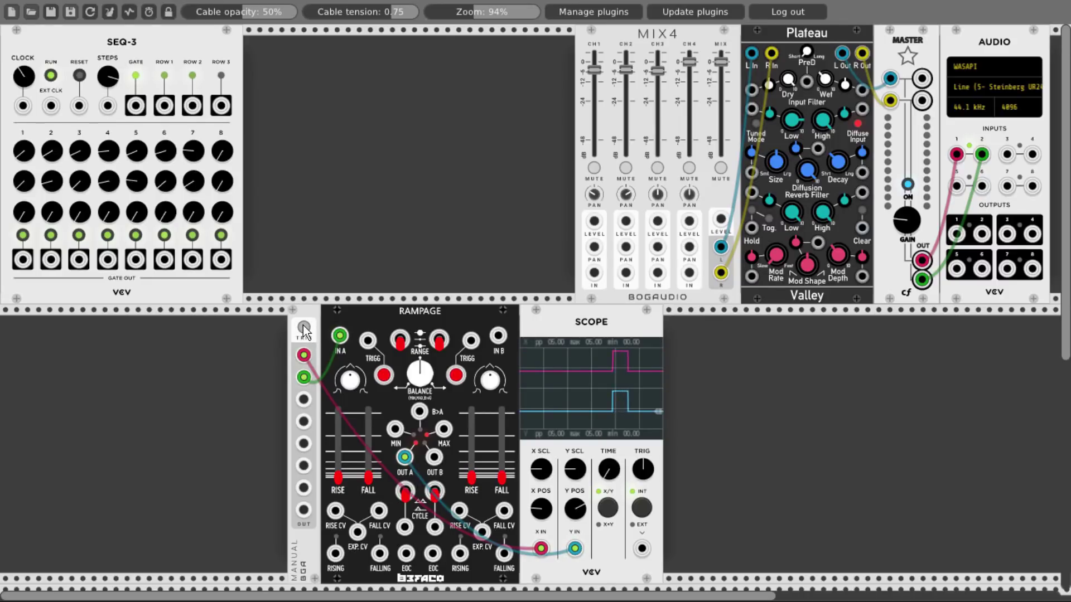
pyautogui.click(304, 329)
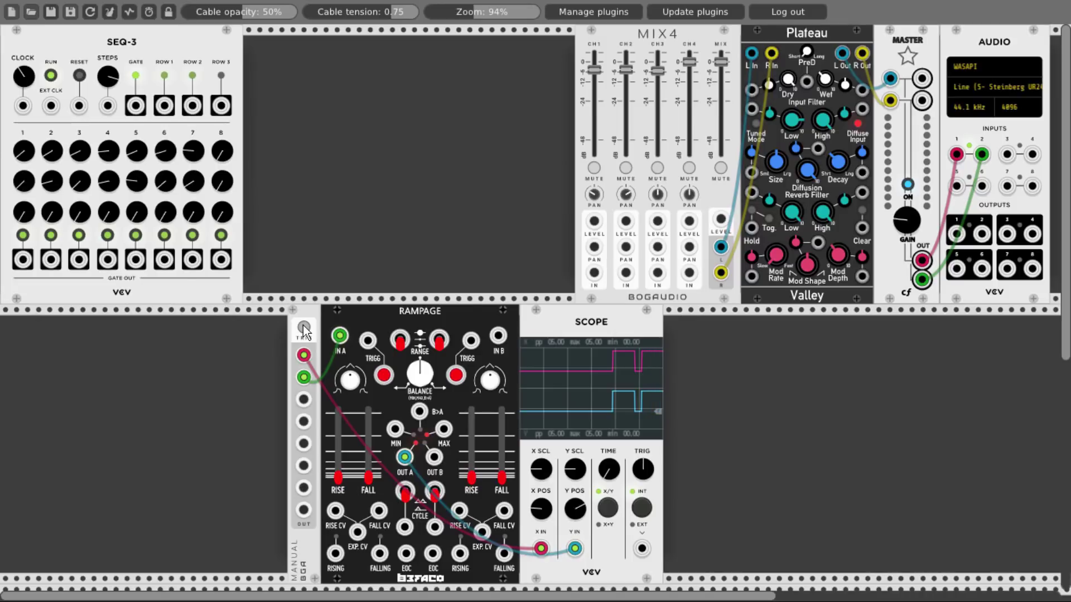
pyautogui.click(305, 332)
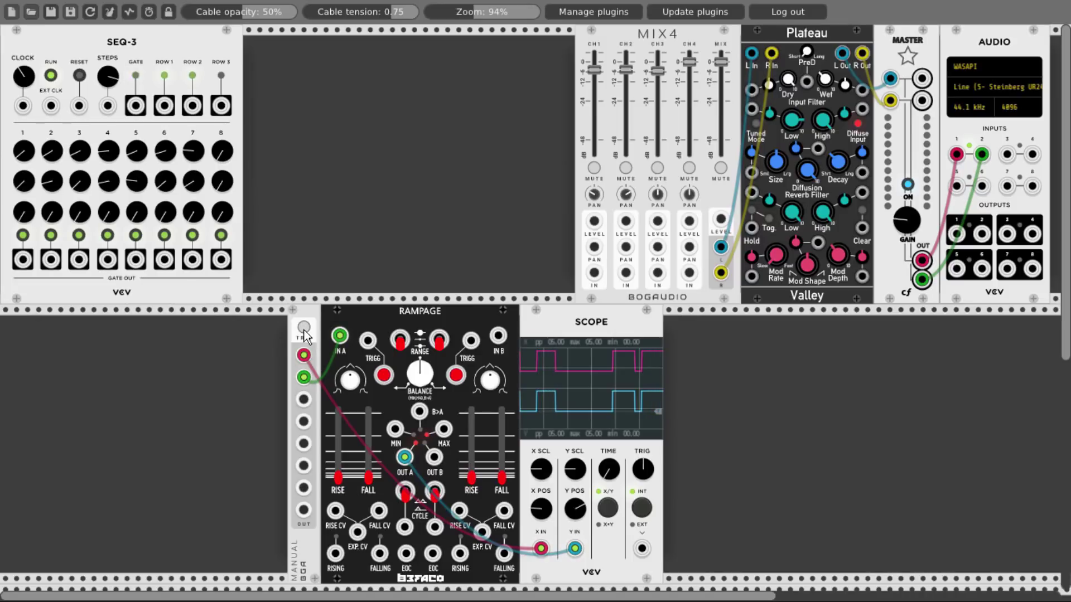
pyautogui.click(304, 330)
pyautogui.click(304, 333)
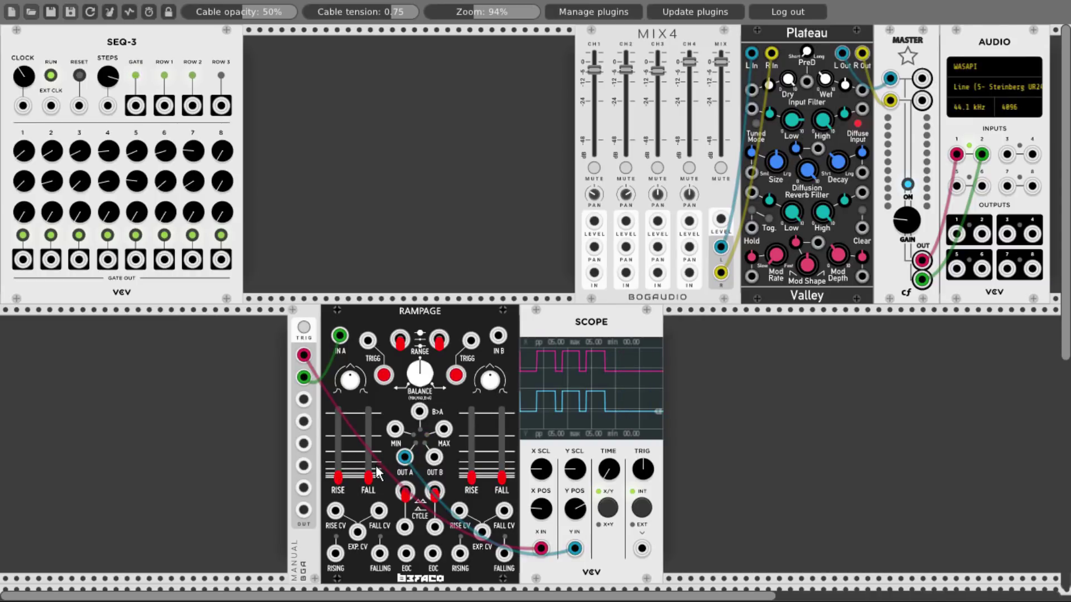
# Raise channel A's RISE slider to about three-quarters and fire the MANUAL trigger repeatedly to examine the rising slope on the Scope.
pyautogui.moveTo(338, 477); pyautogui.dragTo(338, 428)
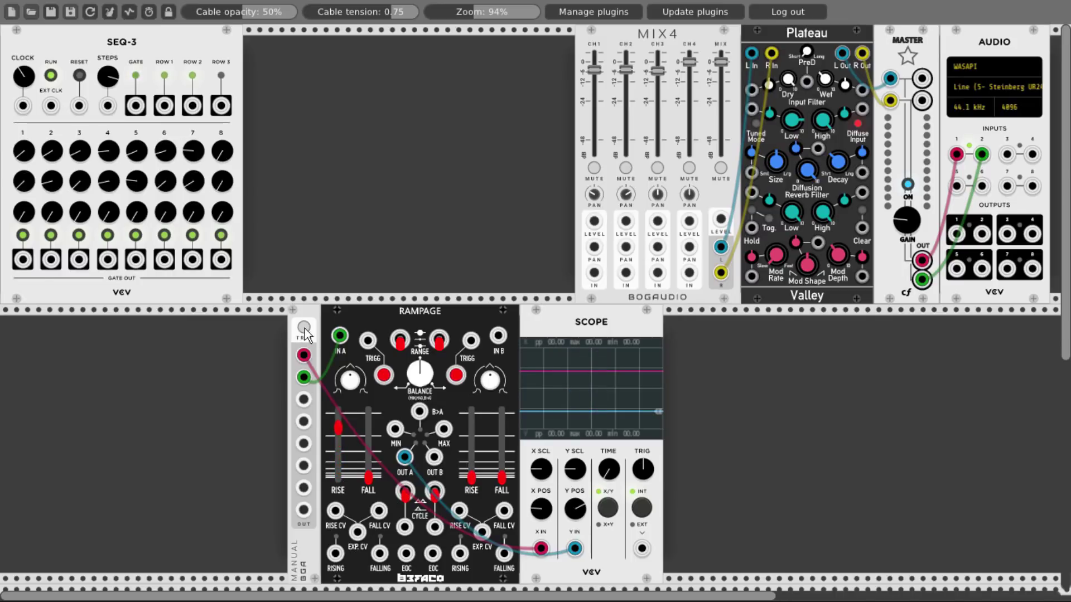
pyautogui.click(304, 329)
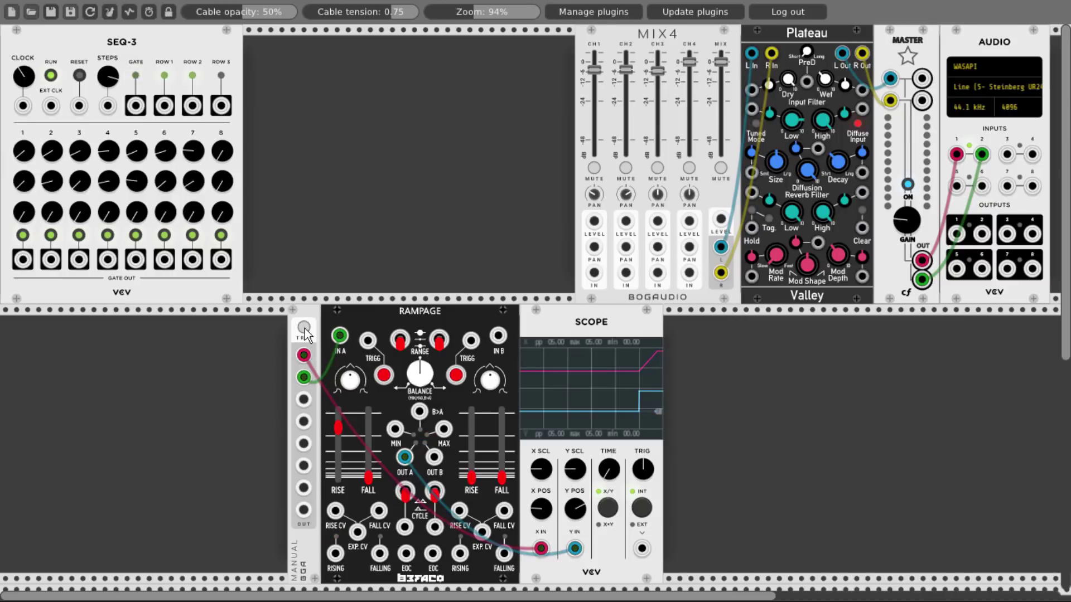
pyautogui.click(304, 329)
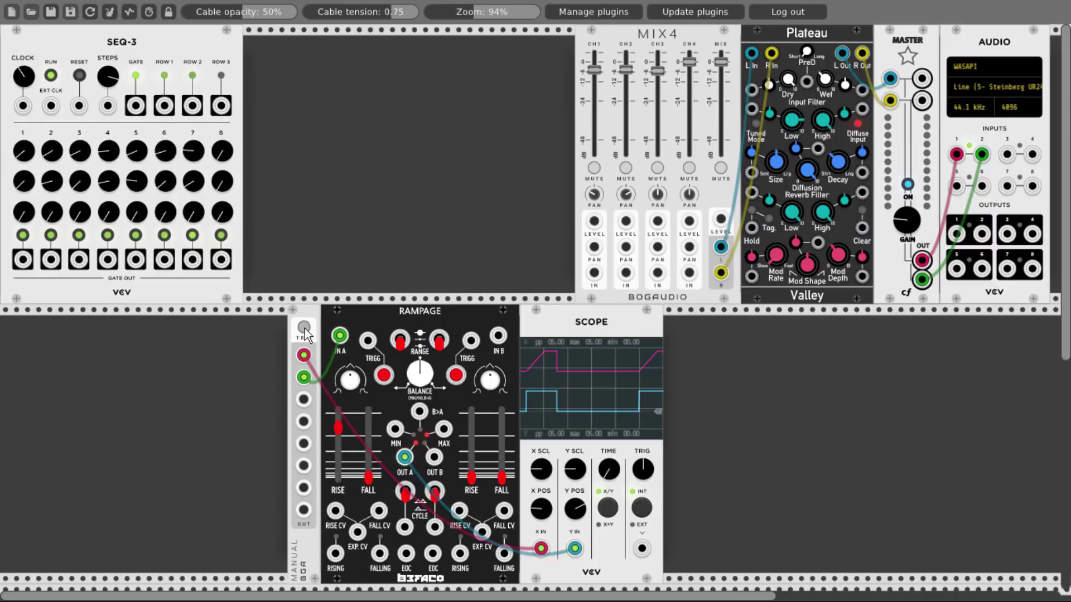
pyautogui.click(304, 329)
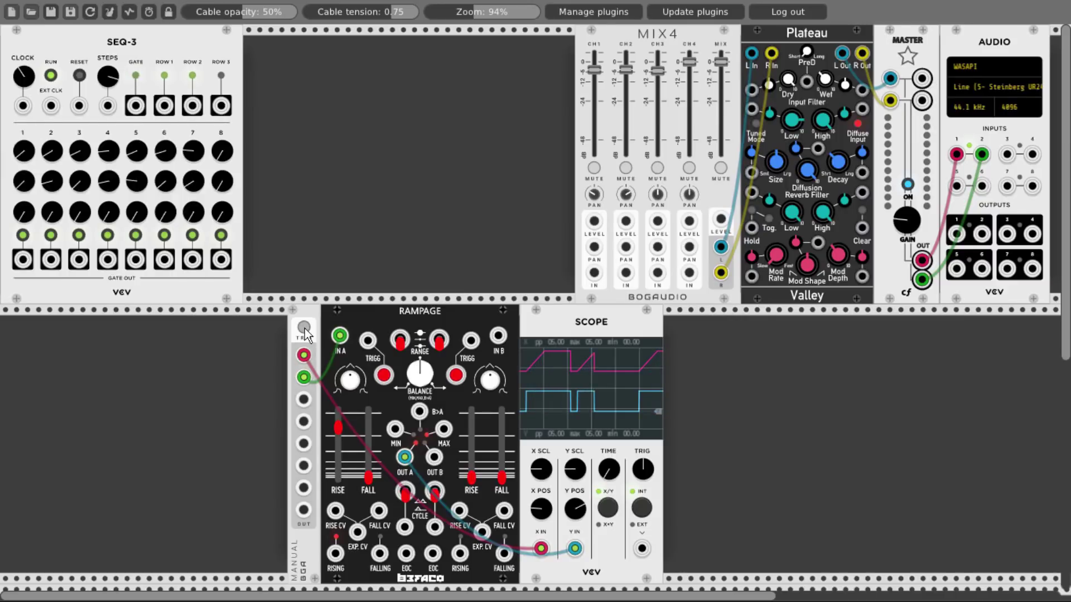
pyautogui.click(304, 329)
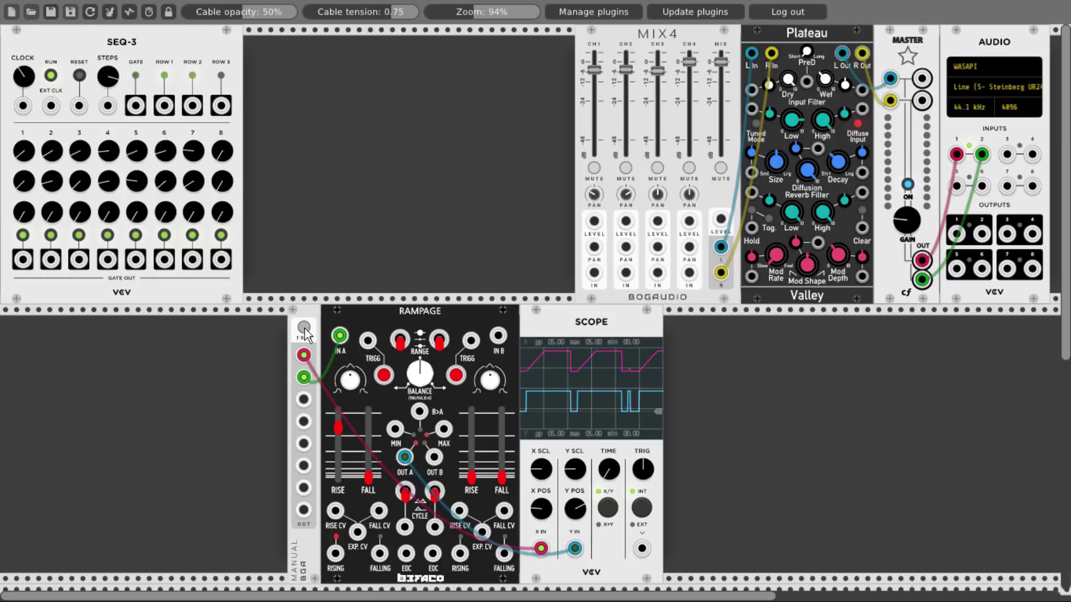
pyautogui.click(304, 330)
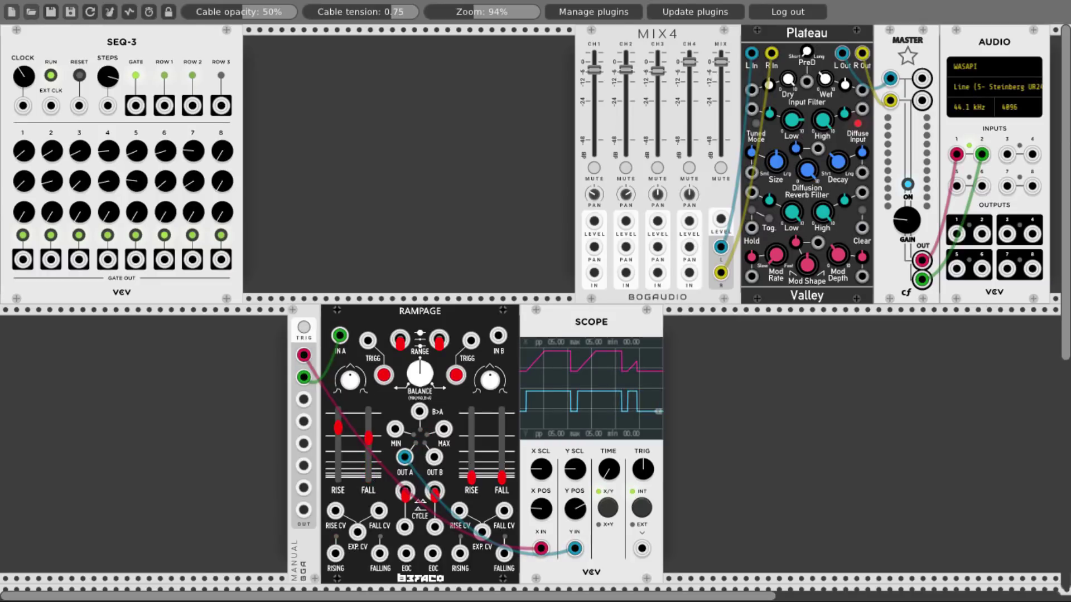
# Raise channel A's FALL slider to about the same height as RISE and fire MANUAL with long and short gates.
pyautogui.click(305, 330)
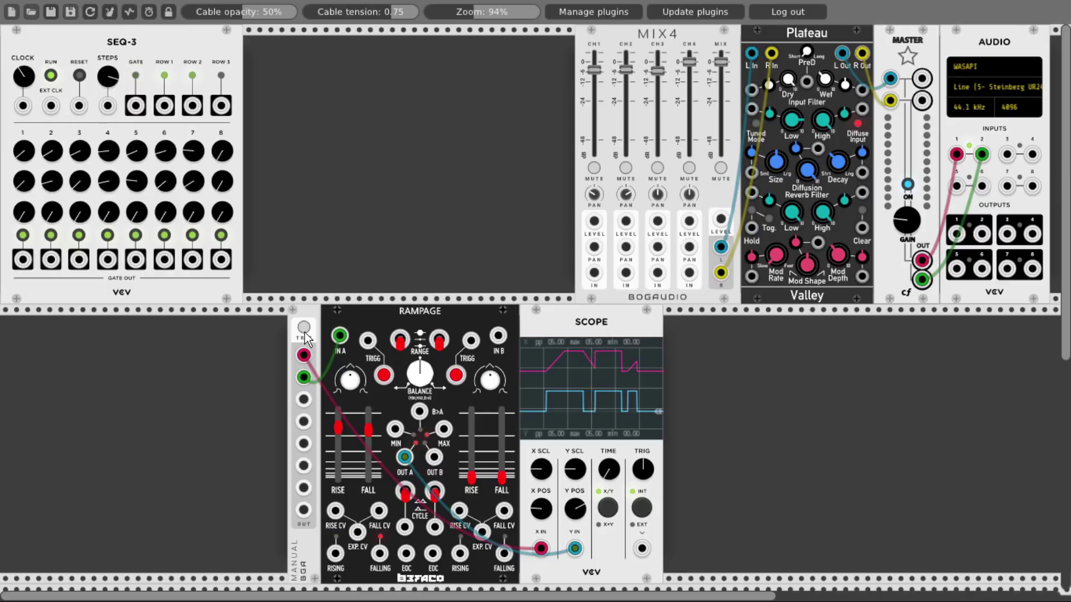
pyautogui.click(305, 330)
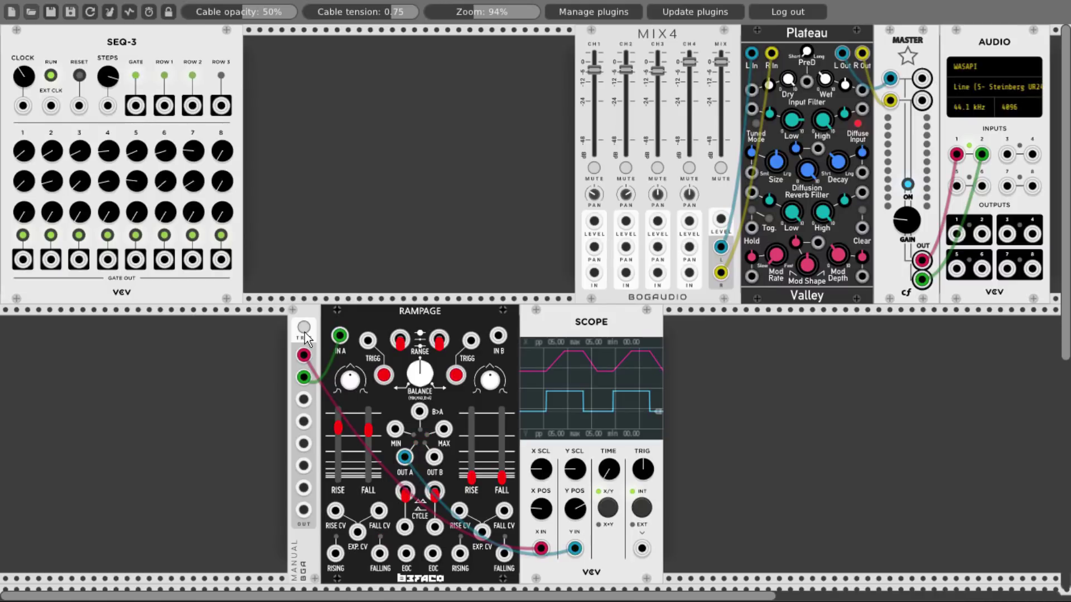
pyautogui.click(305, 330)
pyautogui.click(305, 330)
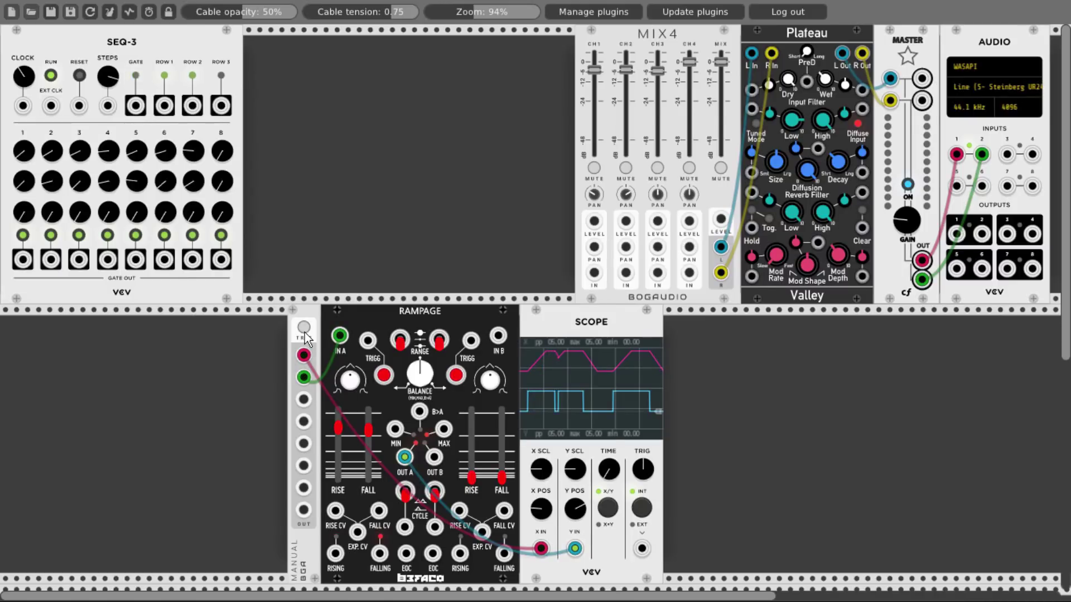
pyautogui.click(305, 331)
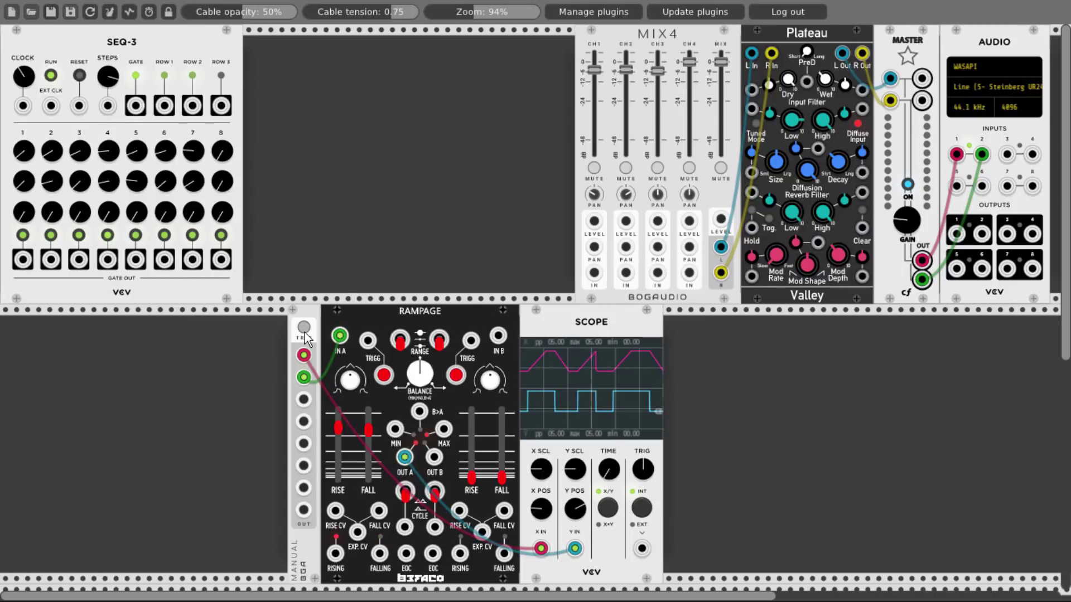
pyautogui.click(305, 330)
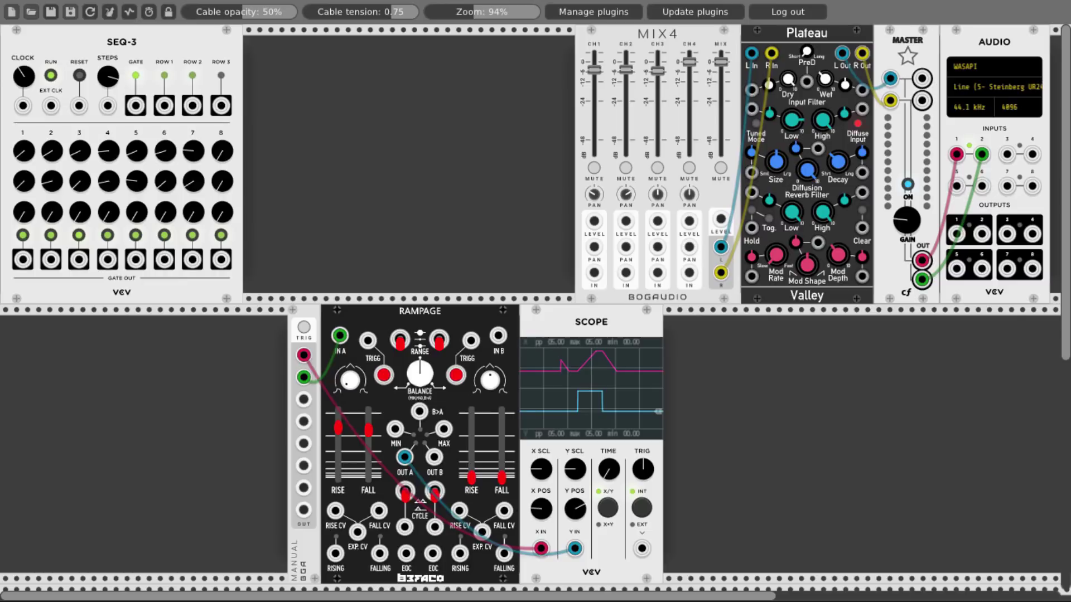
# Curve channel A's slopes with its shape knob and fire the MANUAL trigger to examine the resulting envelope on the Scope.
pyautogui.click(306, 329)
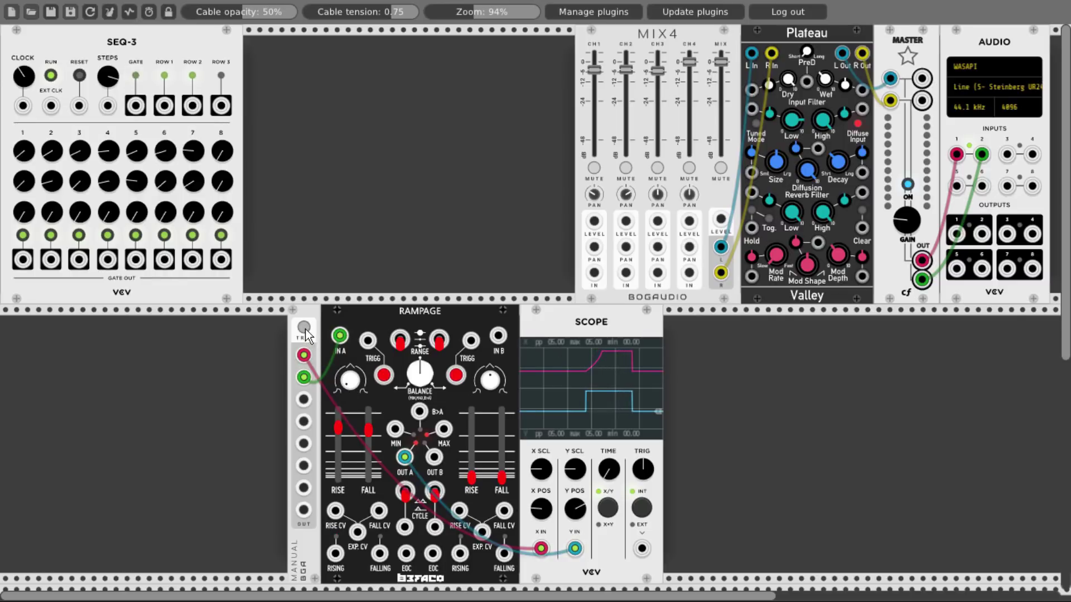
pyautogui.click(306, 329)
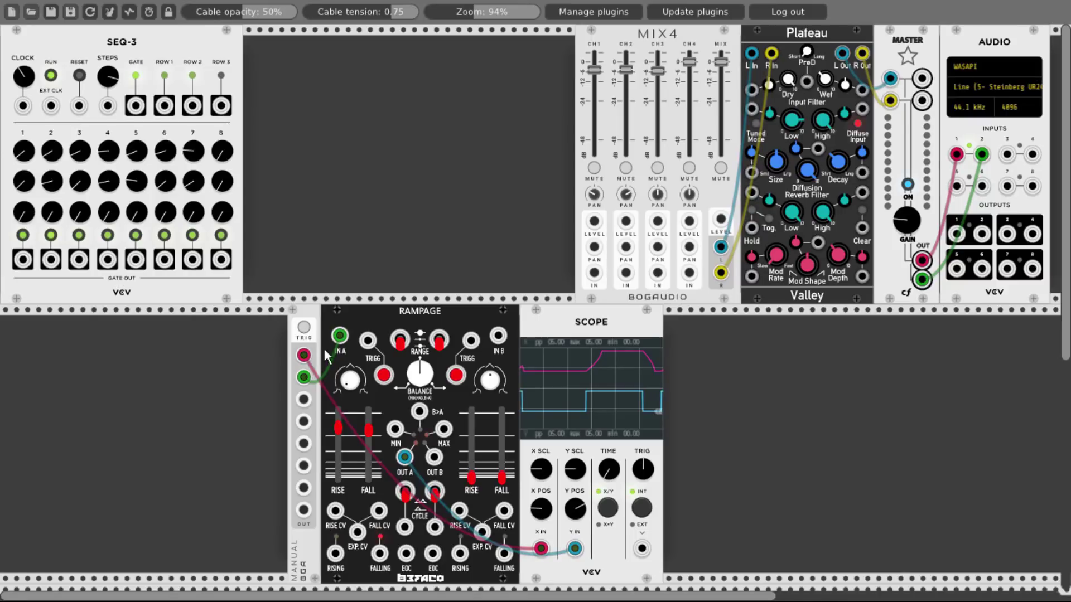
pyautogui.click(301, 329)
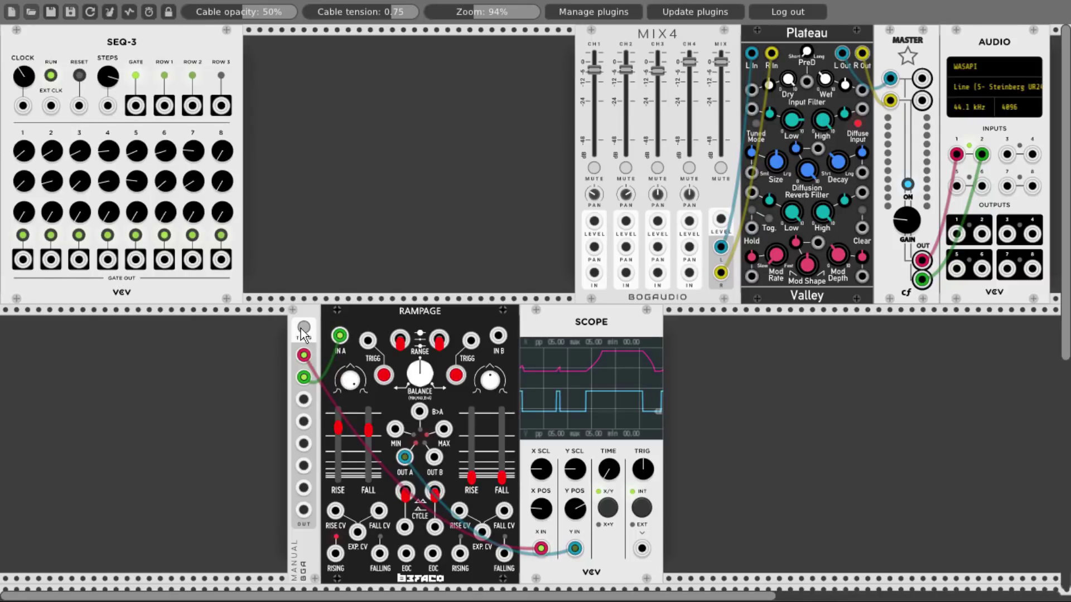
pyautogui.click(302, 330)
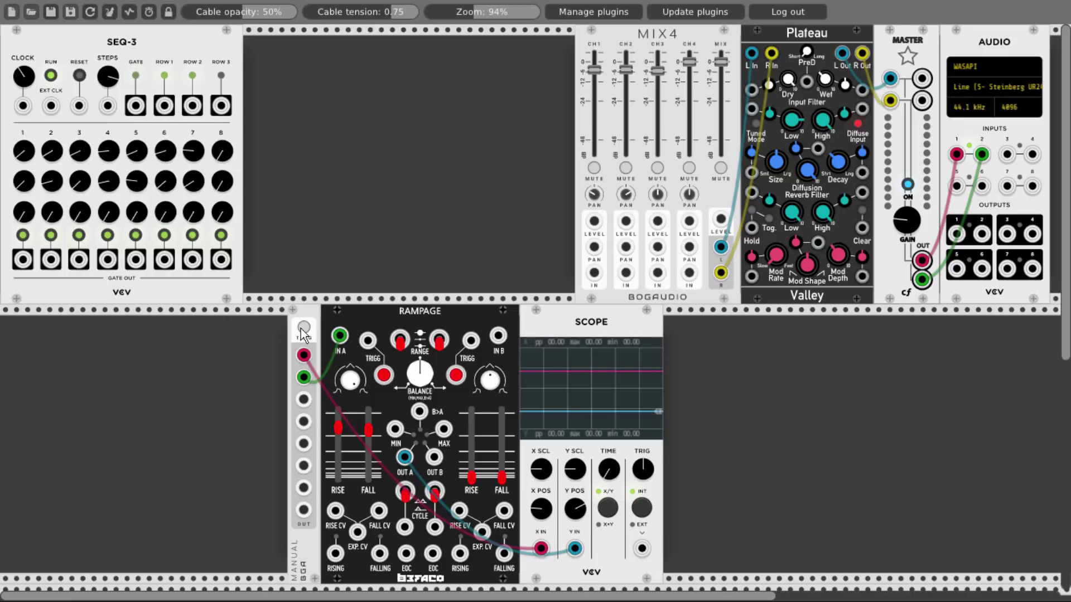
# Delete the MANUAL module and add a JW-Modules Quantizer directly beside SEQ-3.
pyautogui.rightClick(299, 310)
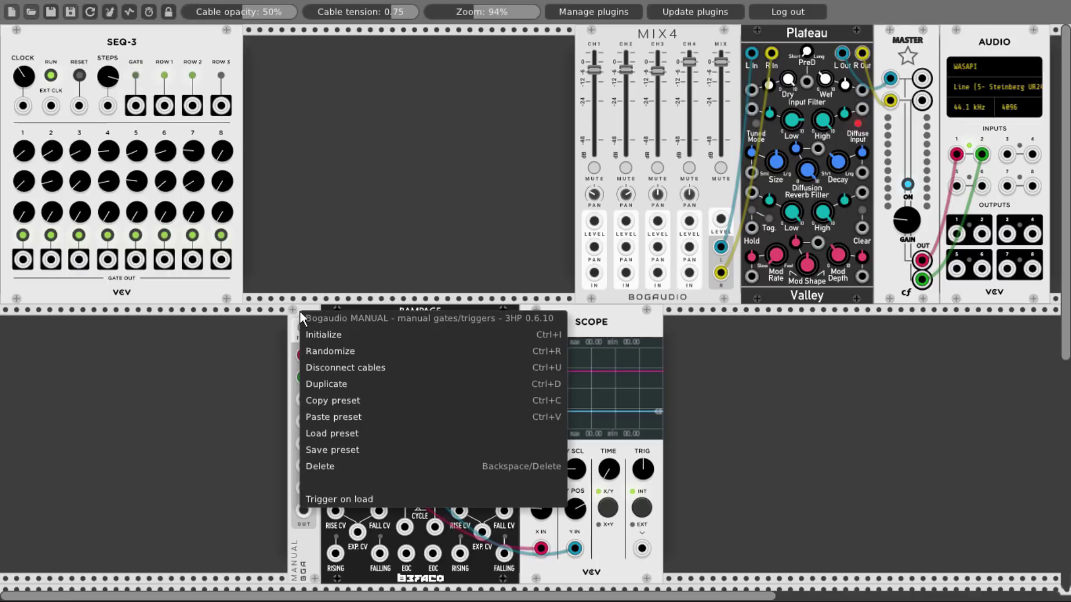
pyautogui.click(319, 467)
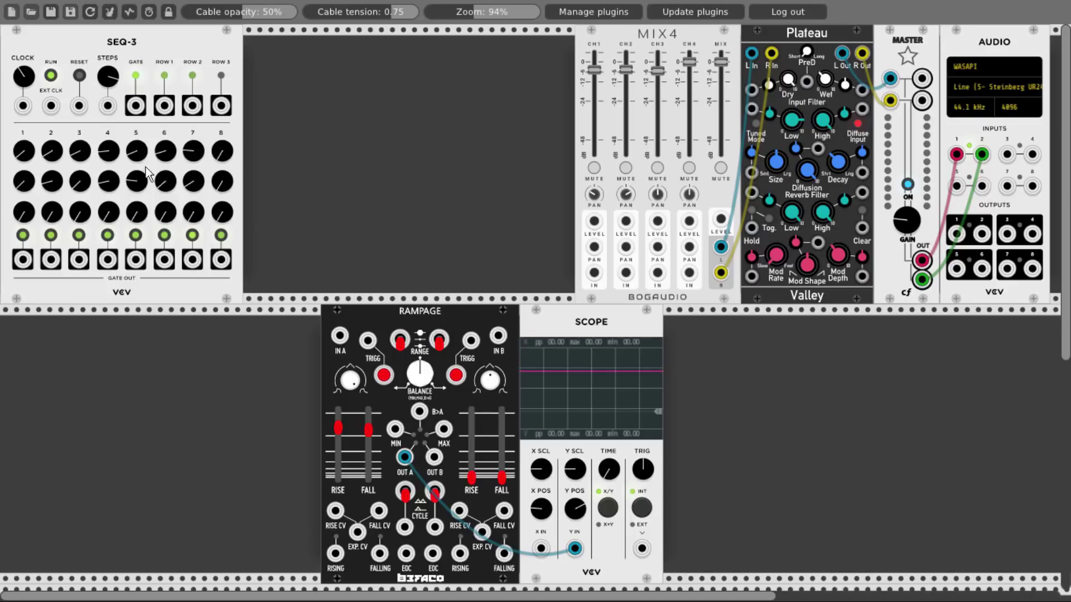
pyautogui.rightClick(319, 157)
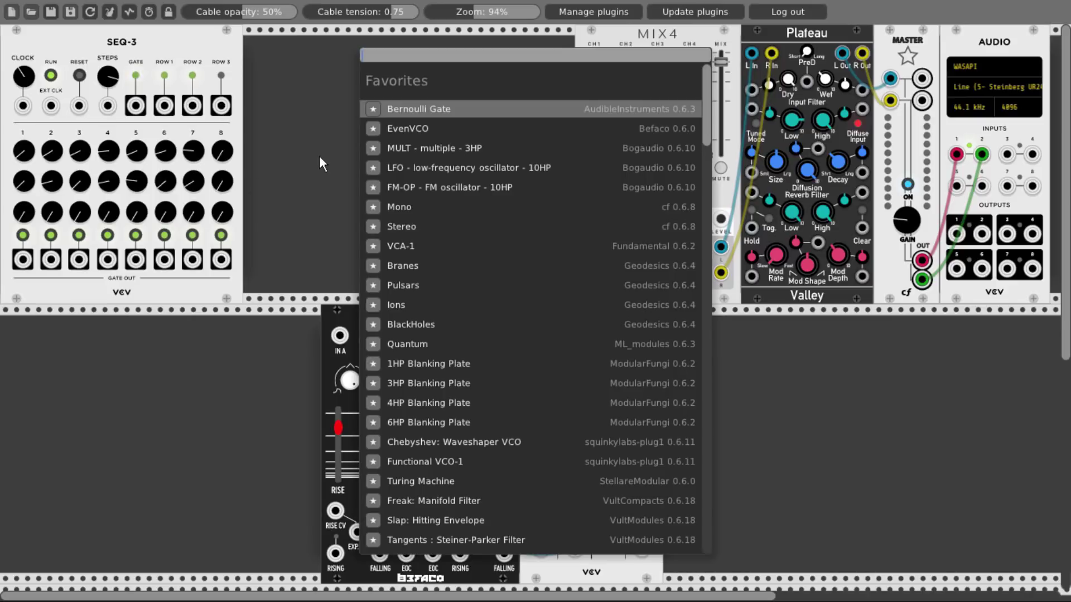
pyautogui.write('jw')
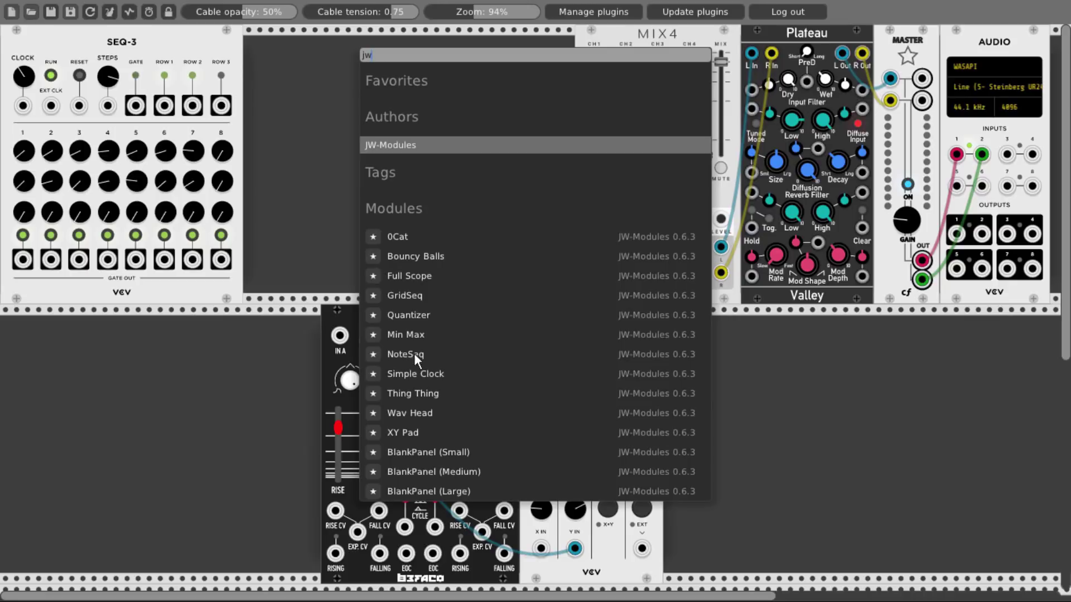
pyautogui.click(423, 316)
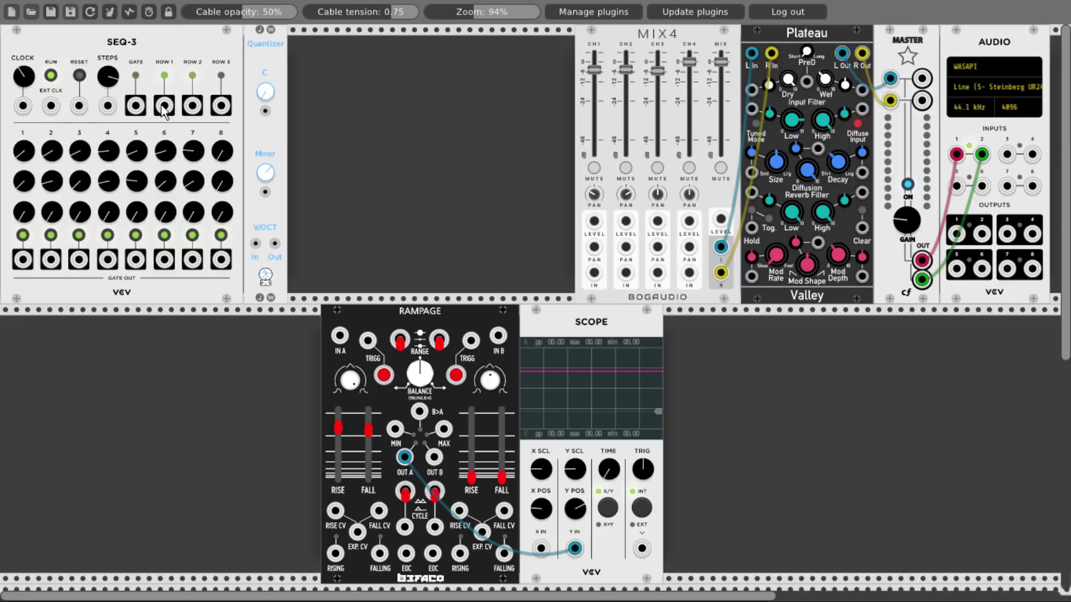
# Patch SEQ-3's row 1 output through the Quantizer into Rampage's IN A, and disconnect Rampage's OUT A from the Scope.
pyautogui.moveTo(164, 105); pyautogui.dragTo(340, 335)
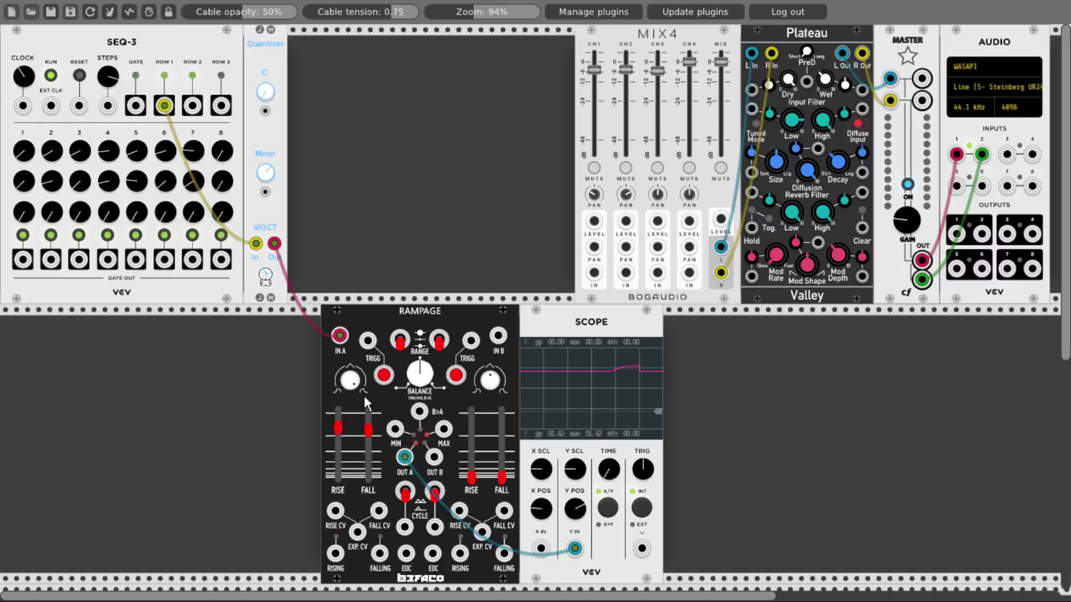
pyautogui.moveTo(575, 549); pyautogui.dragTo(573, 536)
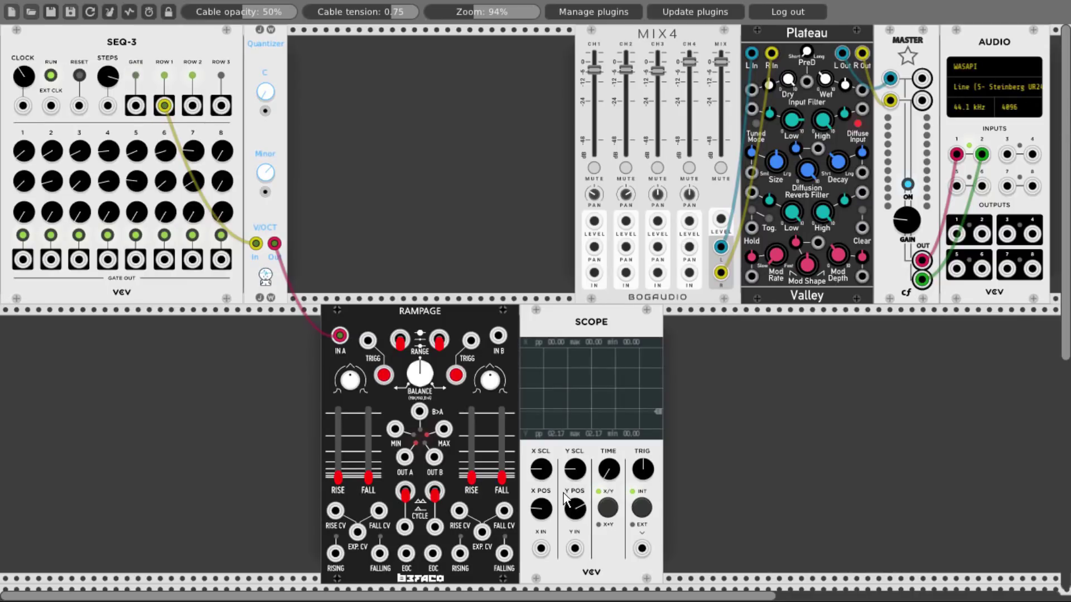
# Add a Squinky Labs EV3 on Rampage's free side, with its first octave at 3, and patch Rampage's OUT A into its first V/oct input.
pyautogui.rightClick(232, 410)
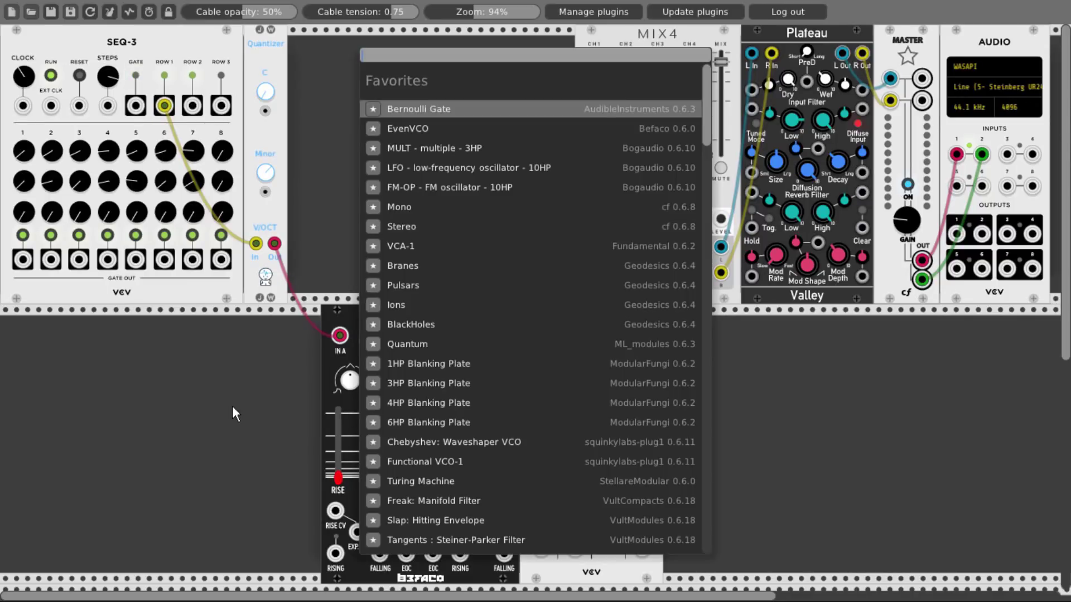
pyautogui.write('squi')
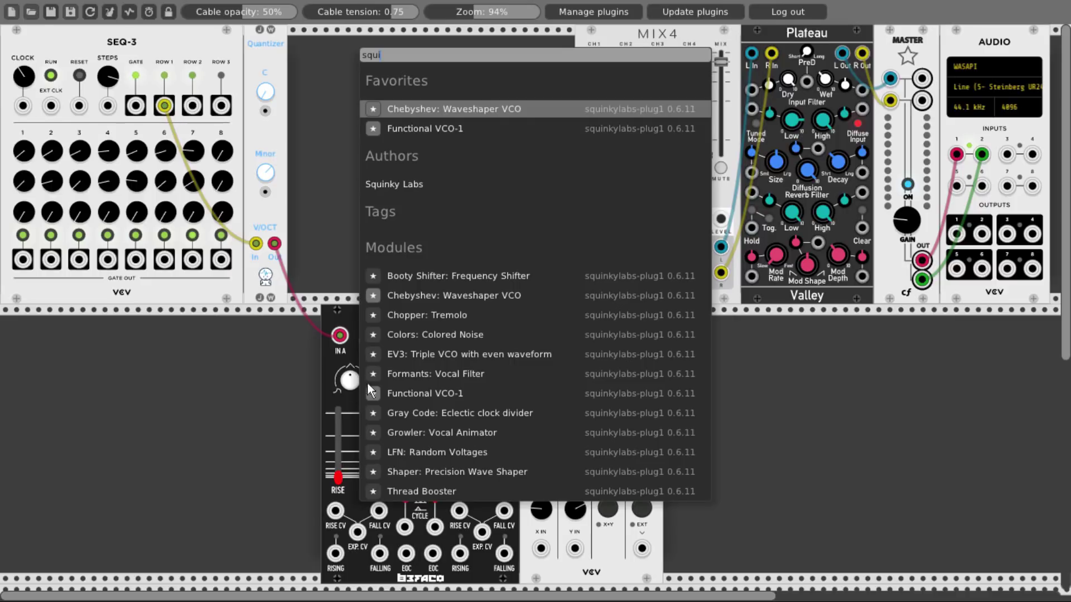
pyautogui.click(410, 353)
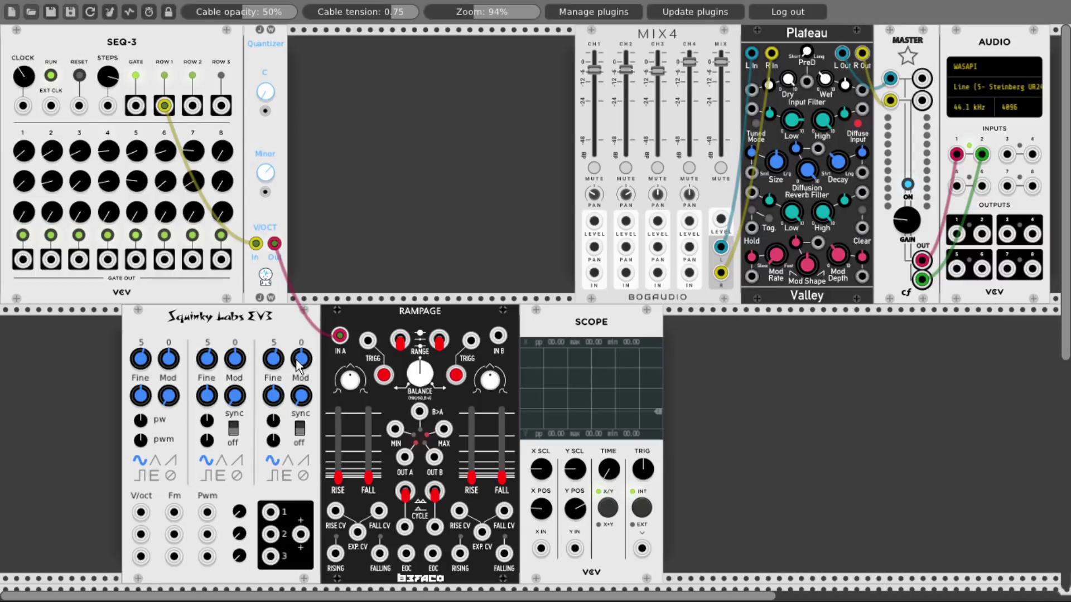
pyautogui.moveTo(404, 457)
pyautogui.mouseDown()
pyautogui.moveTo(206, 511)
pyautogui.moveTo(142, 510)
pyautogui.mouseUp()
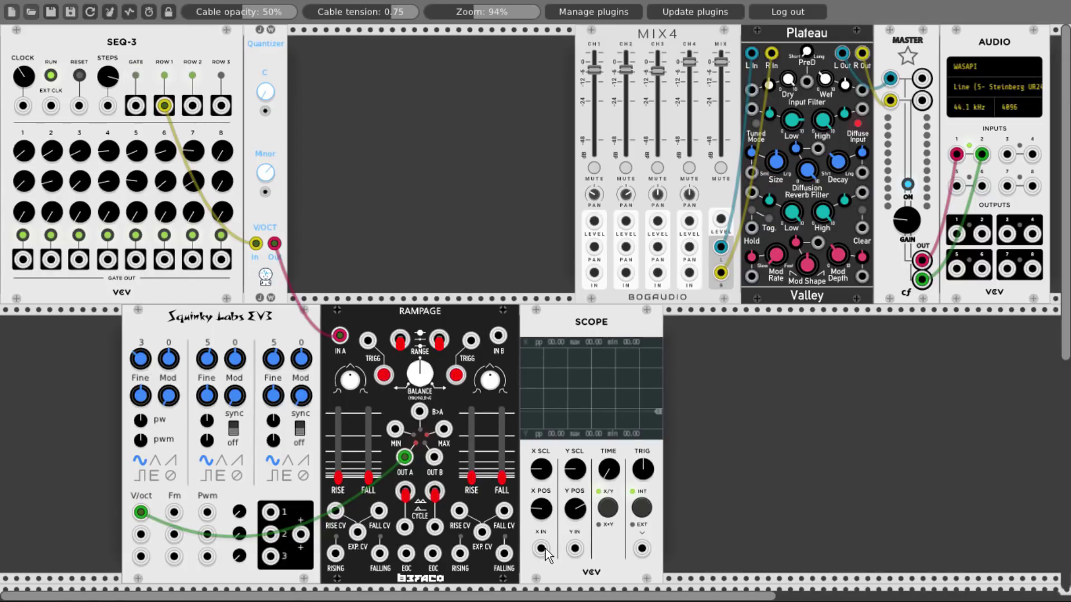
# Patch the Quantizer's output into the Scope's X input and Rampage's OUT A into its Y input.
pyautogui.moveTo(541, 550)
pyautogui.mouseDown()
pyautogui.moveTo(351, 287)
pyautogui.moveTo(275, 243)
pyautogui.mouseUp()
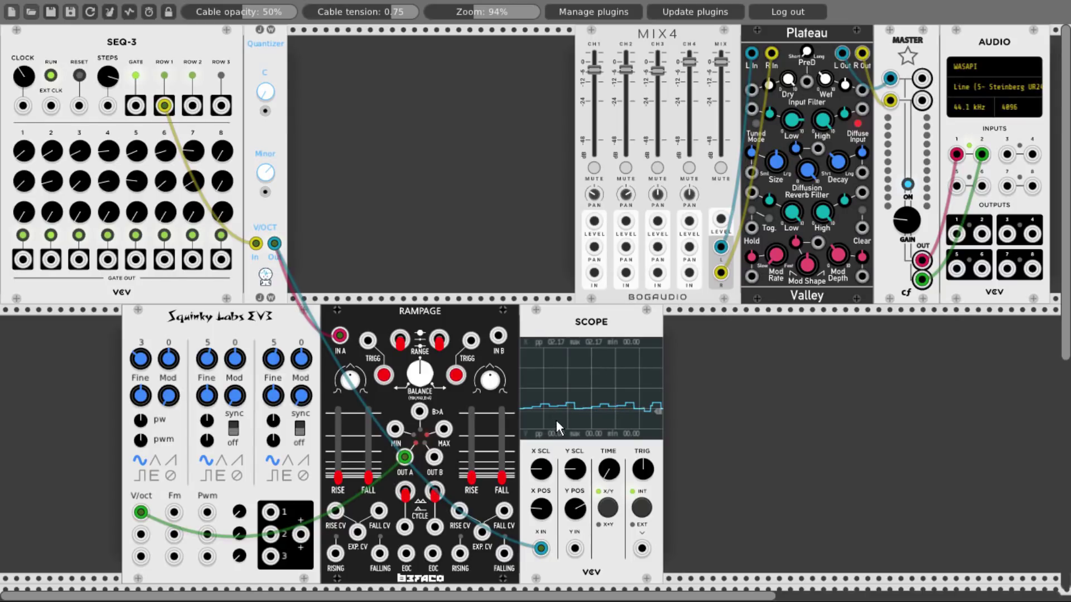
pyautogui.moveTo(574, 546); pyautogui.dragTo(405, 459)
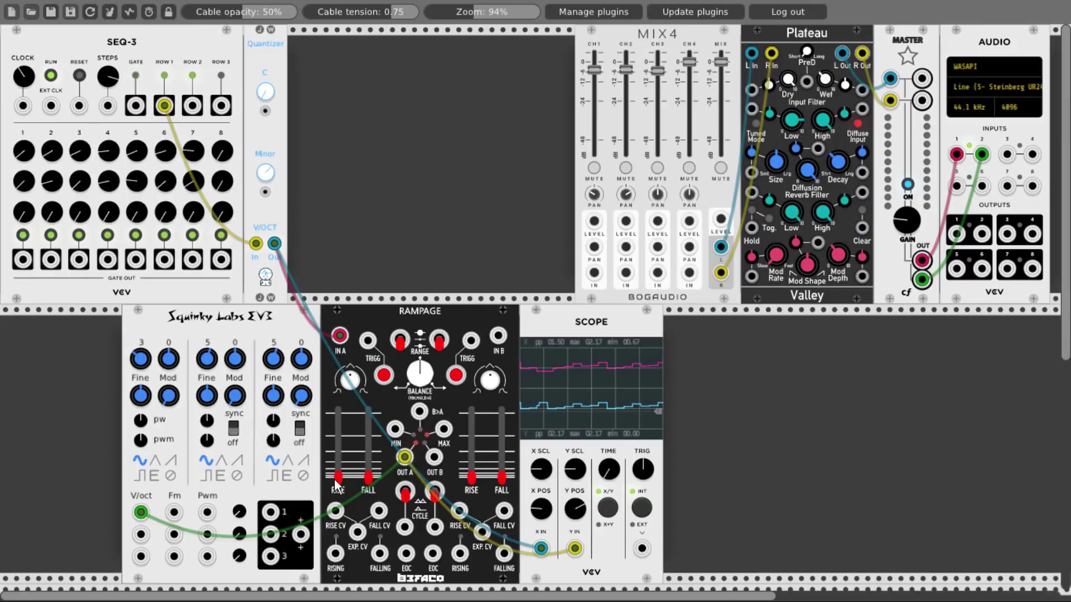
pyautogui.moveTo(338, 497); pyautogui.dragTo(337, 473)
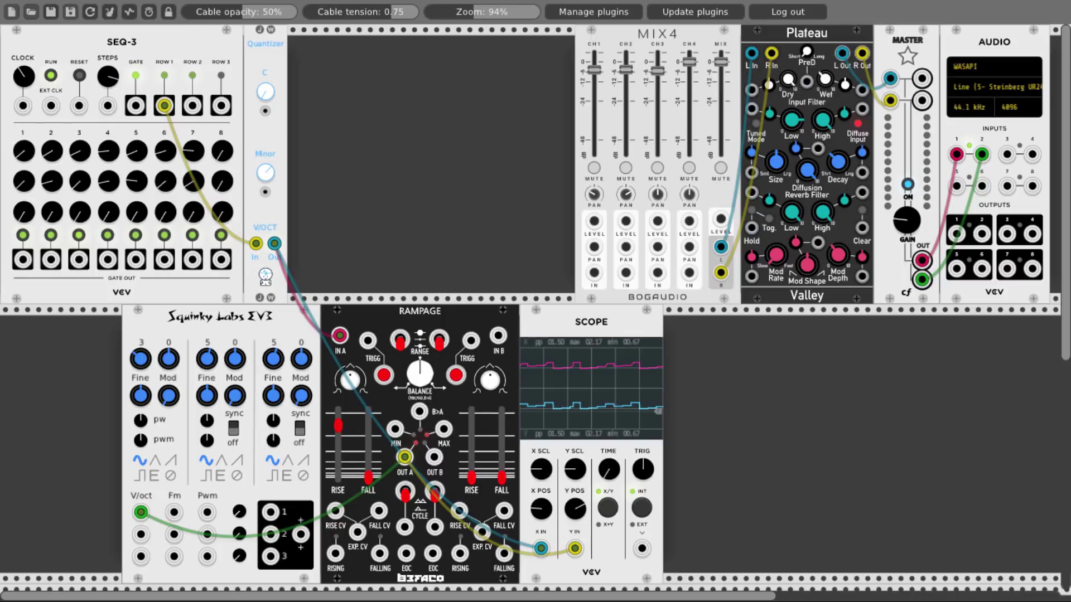
pyautogui.moveTo(270, 512); pyautogui.dragTo(595, 279)
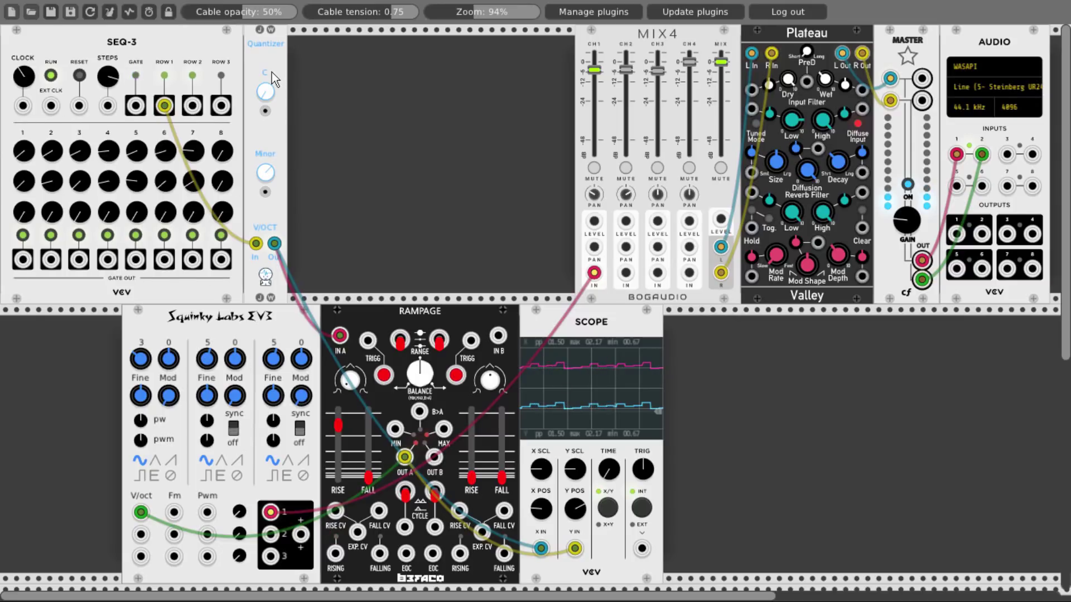
# Duplicate the Quantizer and patch SEQ-3's row 2 output through the copy into Rampage's IN B.
pyautogui.hotkey('ctrl', 'd')
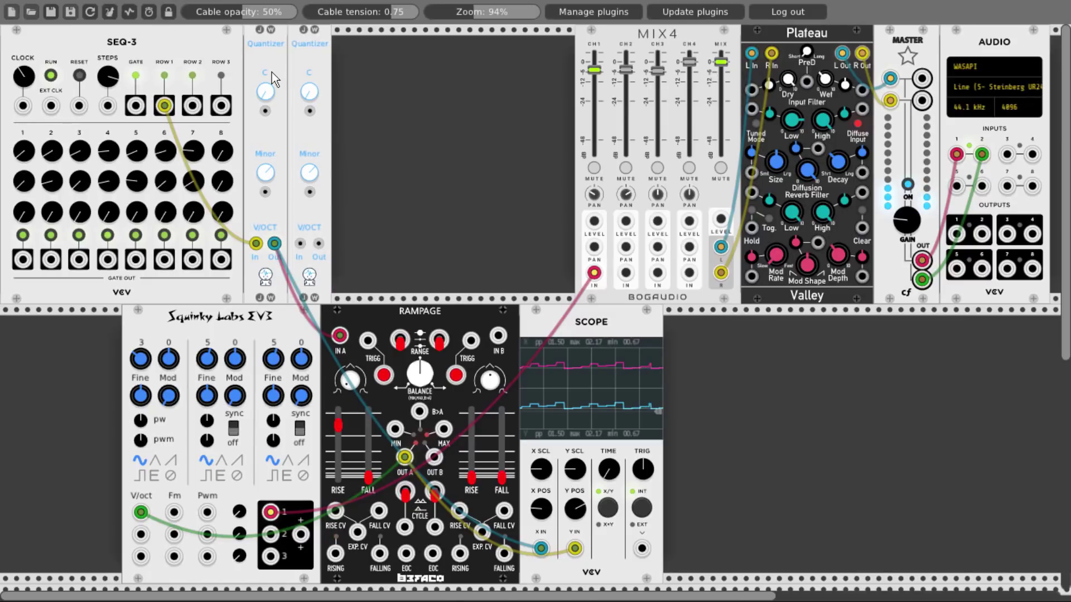
pyautogui.moveTo(194, 107); pyautogui.dragTo(499, 336)
pyautogui.moveTo(504, 333); pyautogui.dragTo(500, 335)
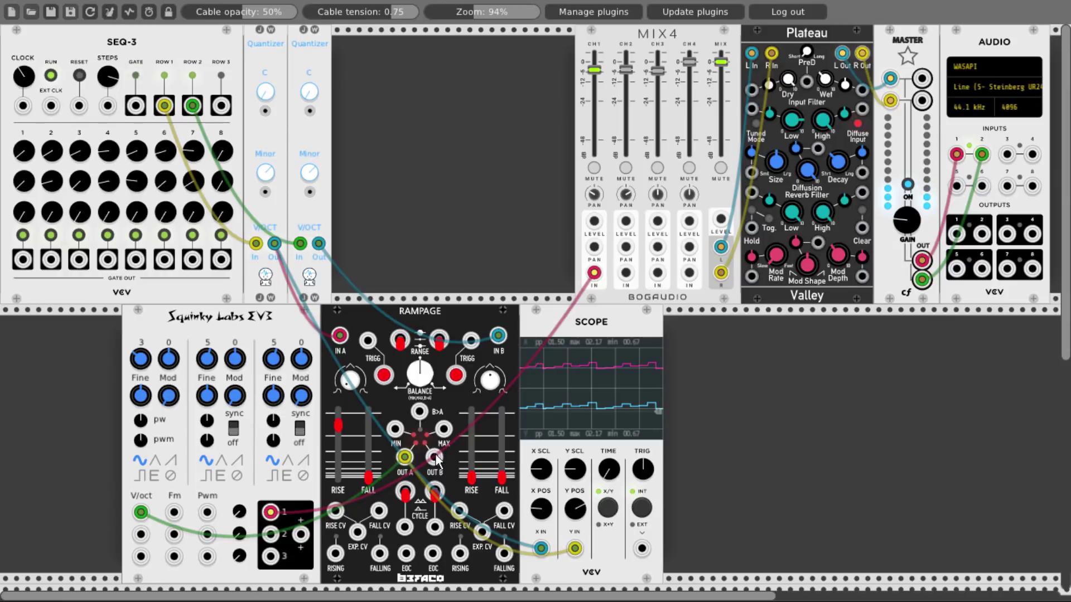
# Patch Rampage's OUT B into EV3's second V/oct input, with that oscillator's octave at 3 and its output feeding MIX4's channel 2.
pyautogui.moveTo(436, 456); pyautogui.dragTo(140, 535)
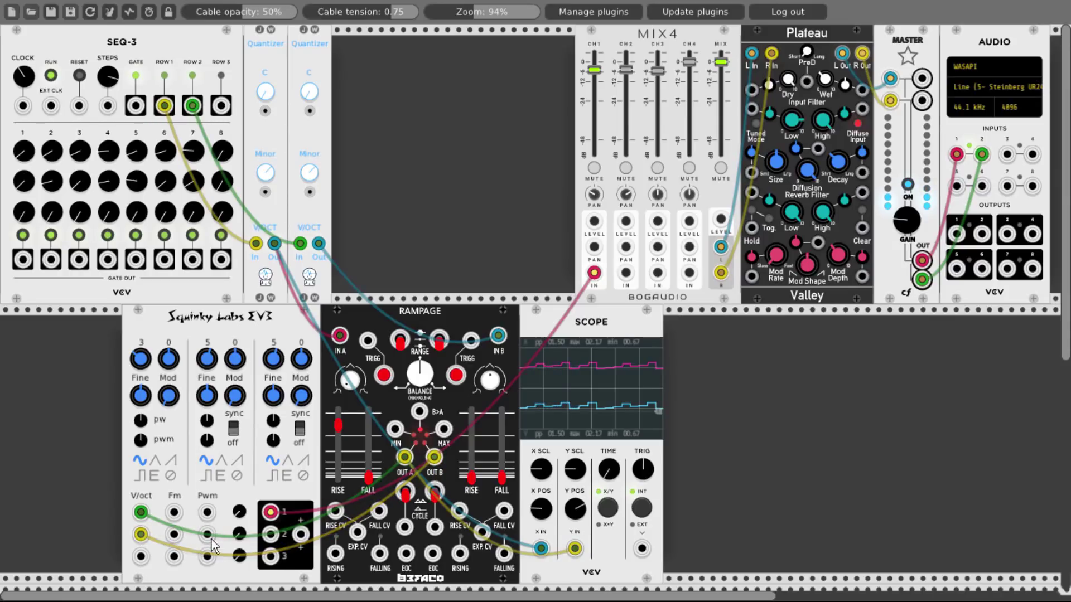
pyautogui.moveTo(207, 359); pyautogui.dragTo(207, 370)
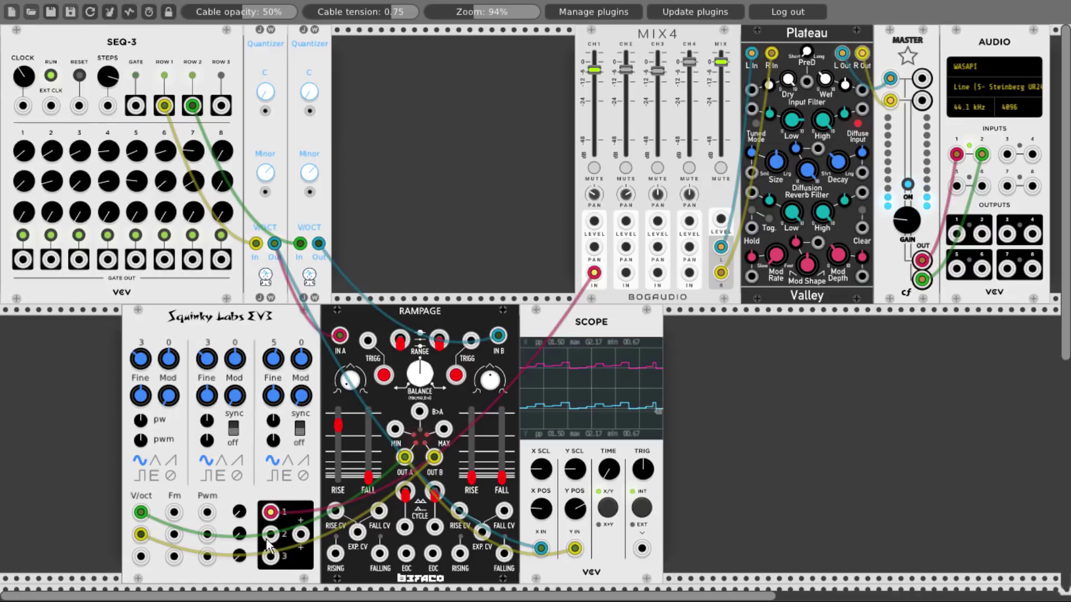
pyautogui.moveTo(271, 534); pyautogui.dragTo(626, 277)
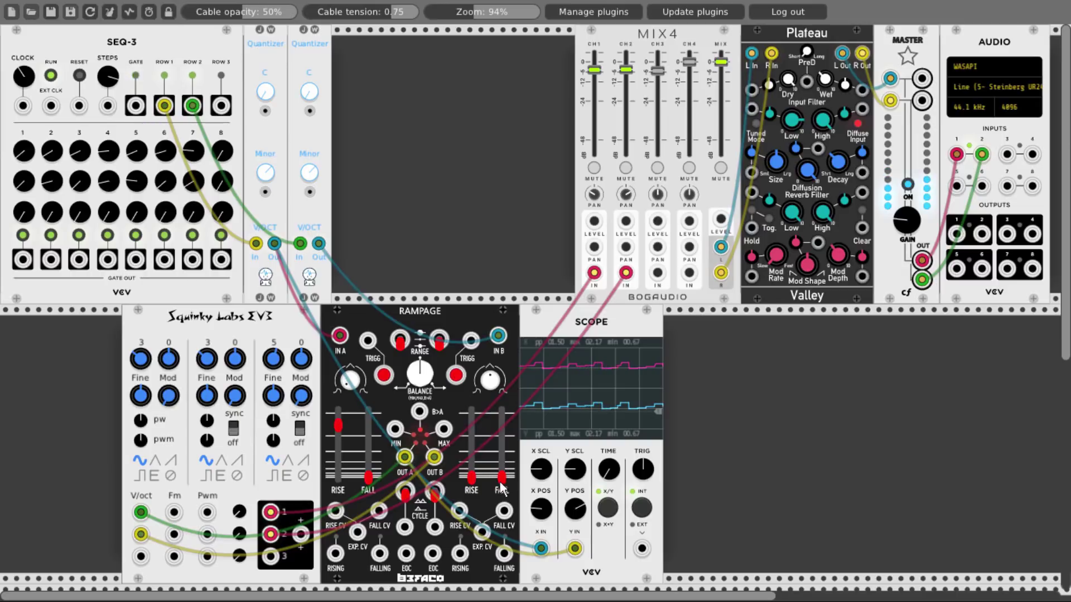
pyautogui.moveTo(500, 474); pyautogui.dragTo(502, 429)
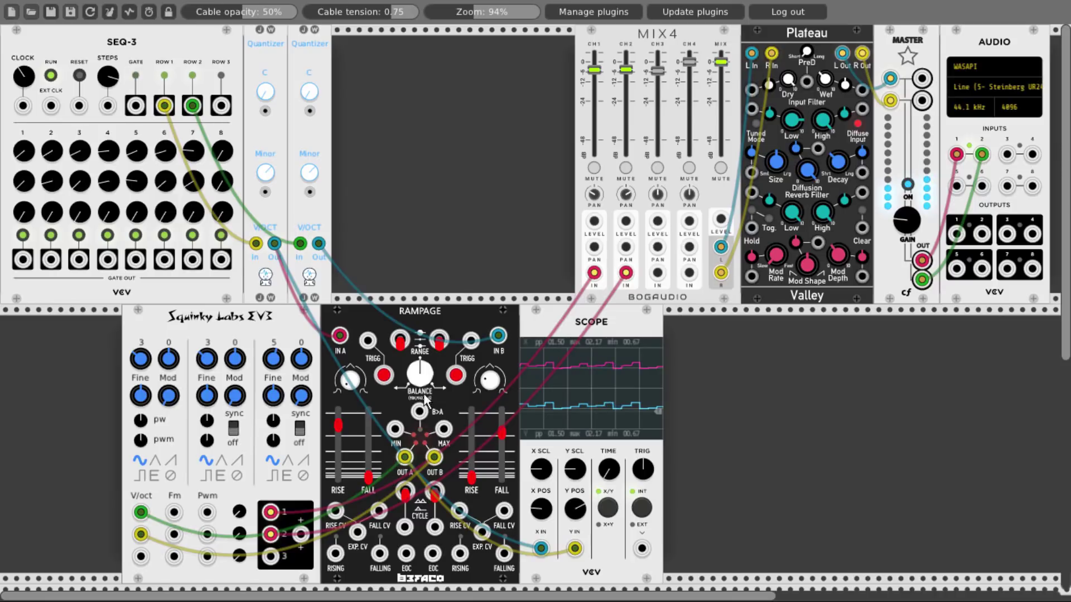
pyautogui.moveTo(419, 385); pyautogui.dragTo(419, 372)
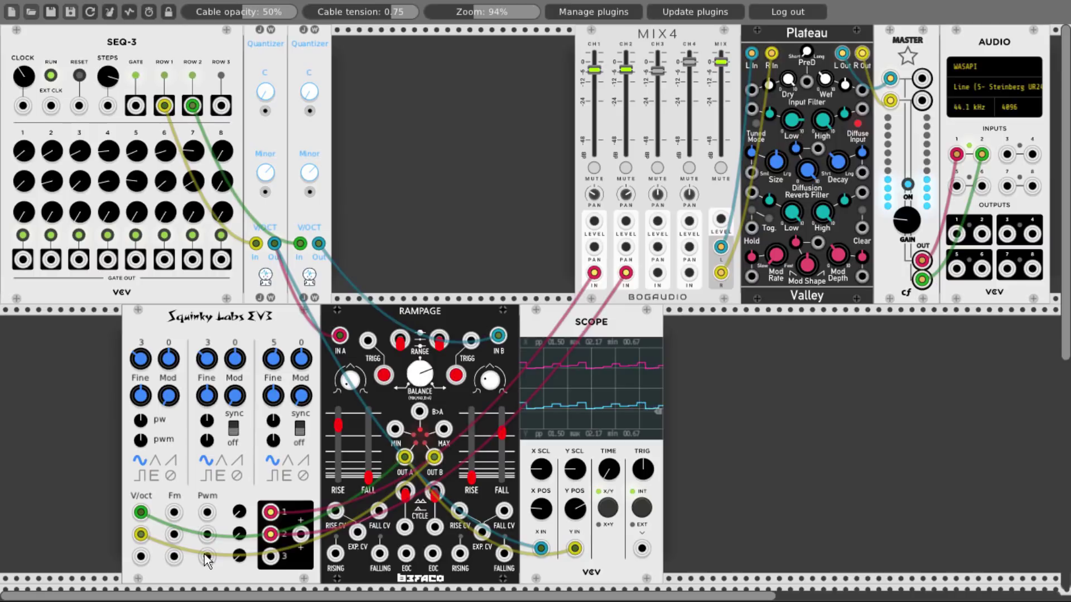
# Set EV3's third oscillator to octave 1 with a square waveform.
pyautogui.moveTo(274, 360); pyautogui.dragTo(274, 380)
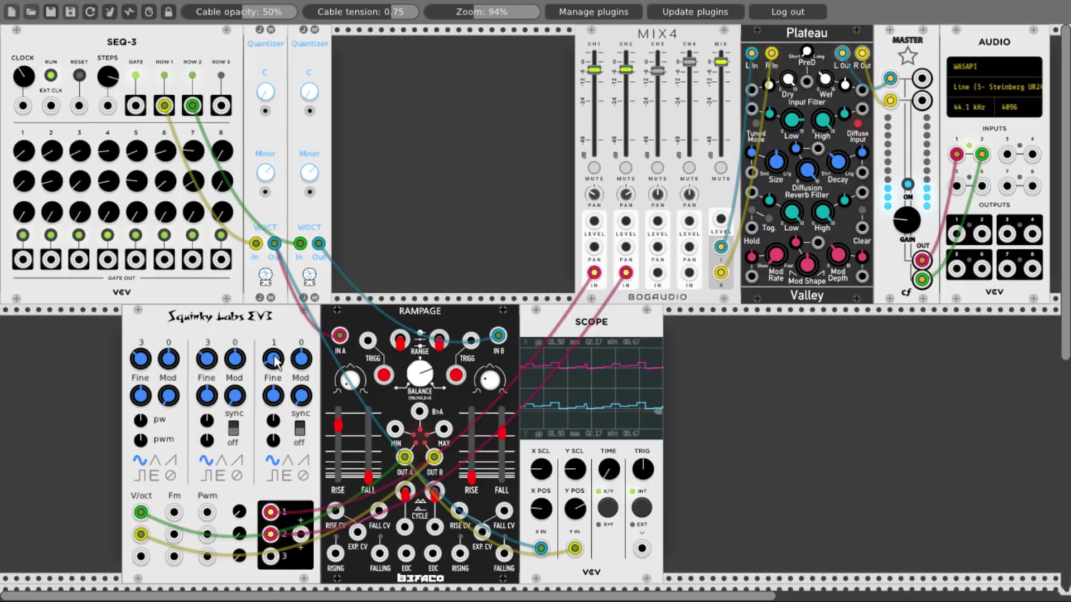
pyautogui.click(274, 476)
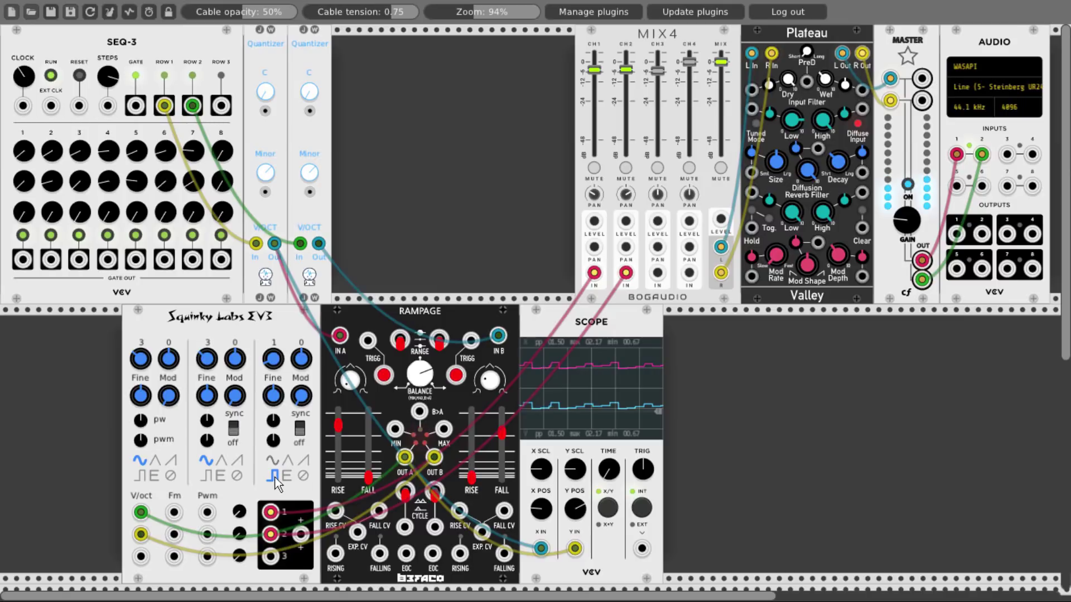
# Move the Scope beside the second Quantizer, duplicate Rampage in the freed space, and patch EV3's output 3 into the copy's IN A.
pyautogui.moveTo(568, 329); pyautogui.dragTo(313, 90)
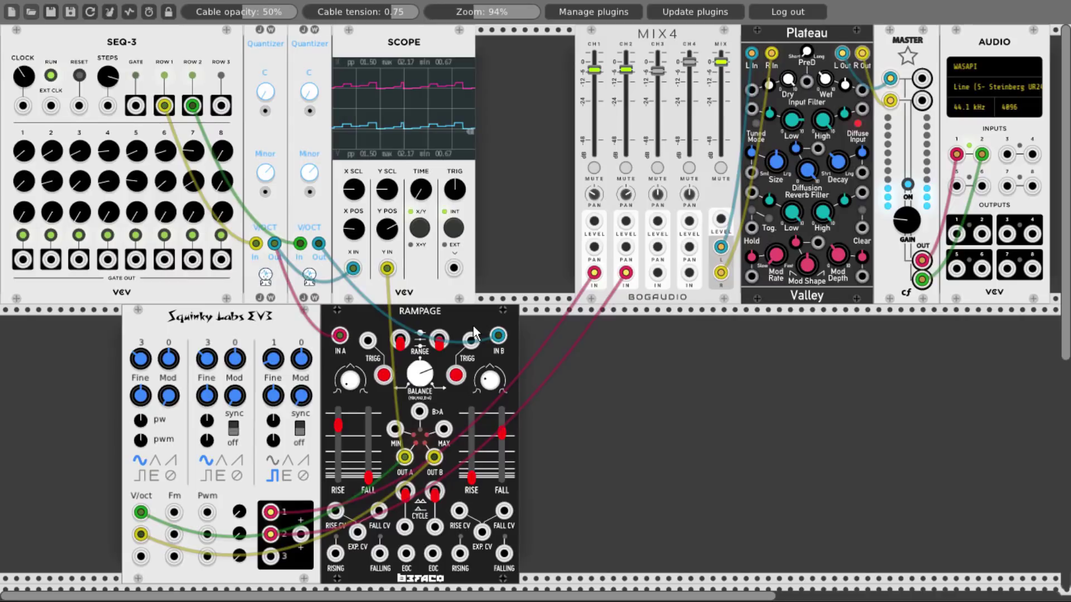
pyautogui.hotkey('ctrl', 'd')
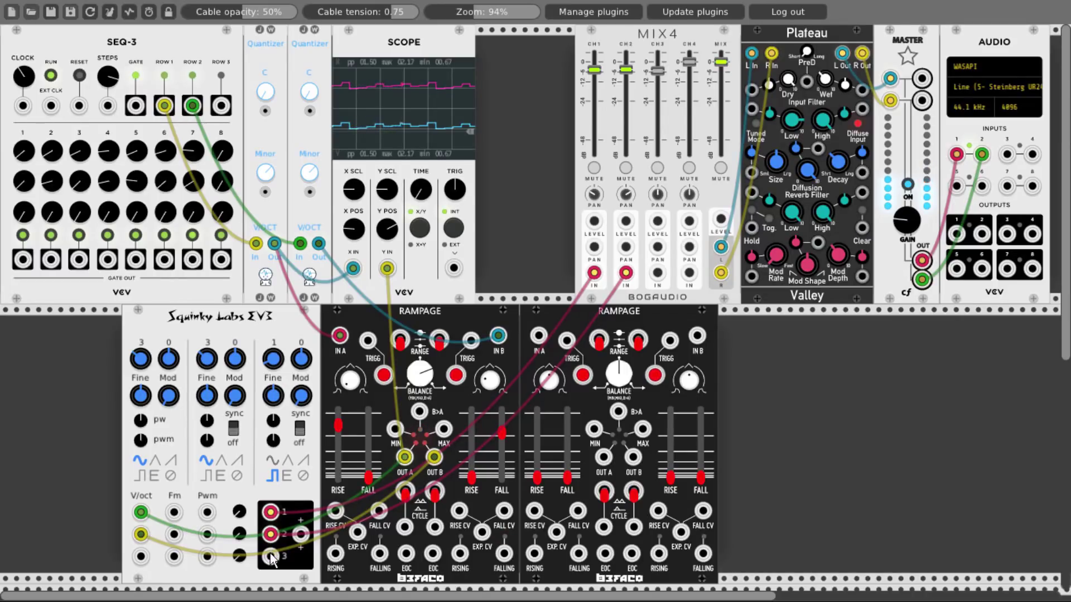
pyautogui.moveTo(271, 558); pyautogui.dragTo(538, 338)
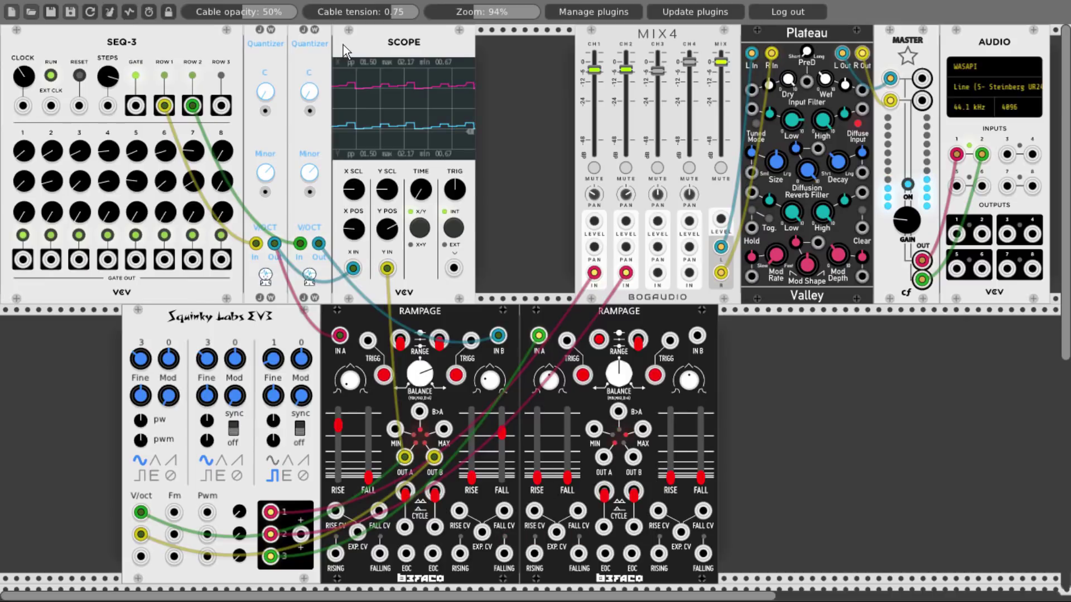
# Shift the Scope to fit a third Quantizer, and replace its input cables with one from the first Rampage's MAX output to X.
pyautogui.moveTo(343, 45); pyautogui.dragTo(417, 52)
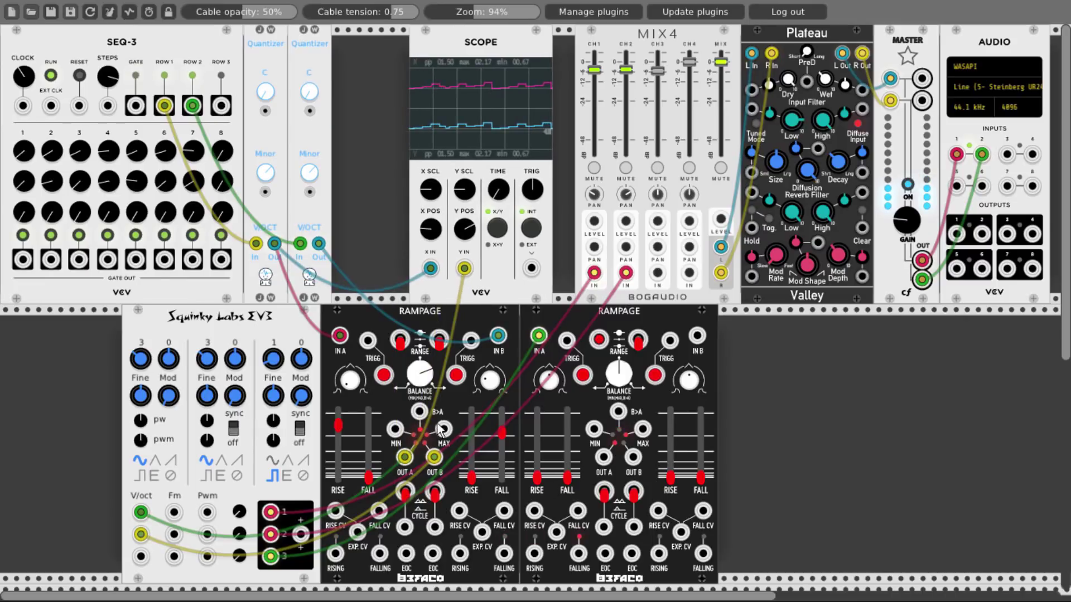
pyautogui.hotkey('ctrl', 'd')
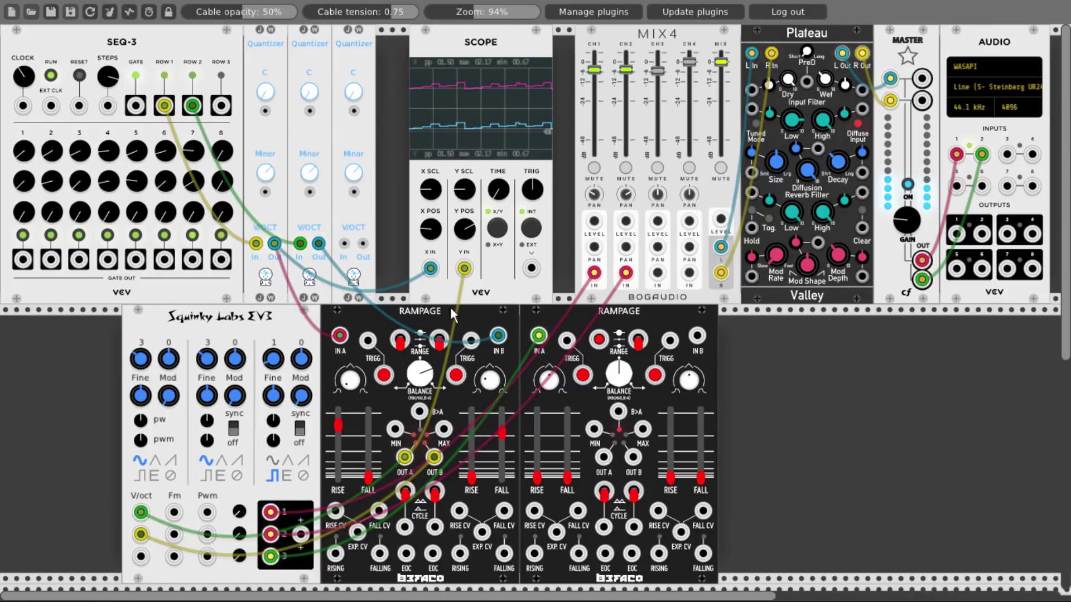
pyautogui.hotkey('ctrl', 'u')
pyautogui.moveTo(444, 429)
pyautogui.mouseDown()
pyautogui.moveTo(449, 342)
pyautogui.moveTo(430, 269)
pyautogui.mouseUp()
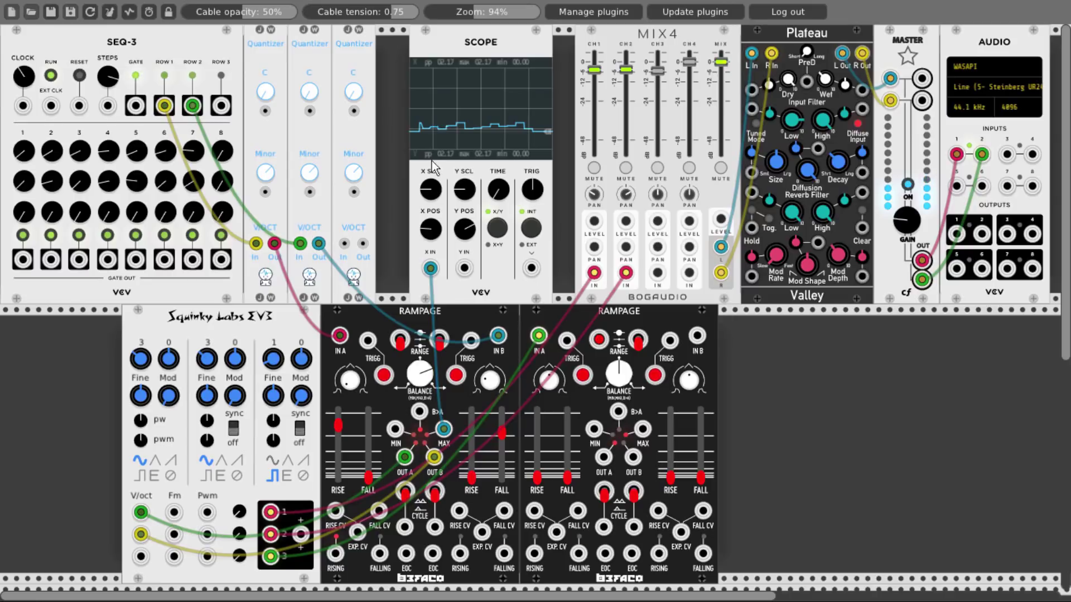
# Patch the first Rampage's MAX output through the third Quantizer into EV3's third V/oct, and the second Rampage's OUT A into MIX4's channel 3.
pyautogui.moveTo(346, 244); pyautogui.dragTo(443, 428)
pyautogui.moveTo(365, 248); pyautogui.dragTo(142, 556)
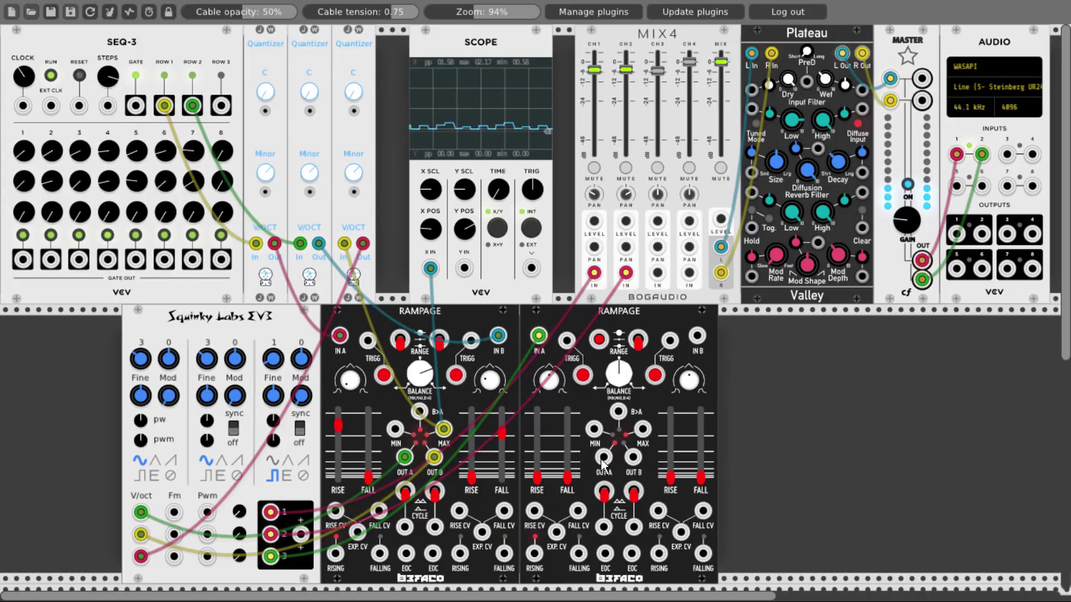
pyautogui.moveTo(603, 457); pyautogui.dragTo(656, 273)
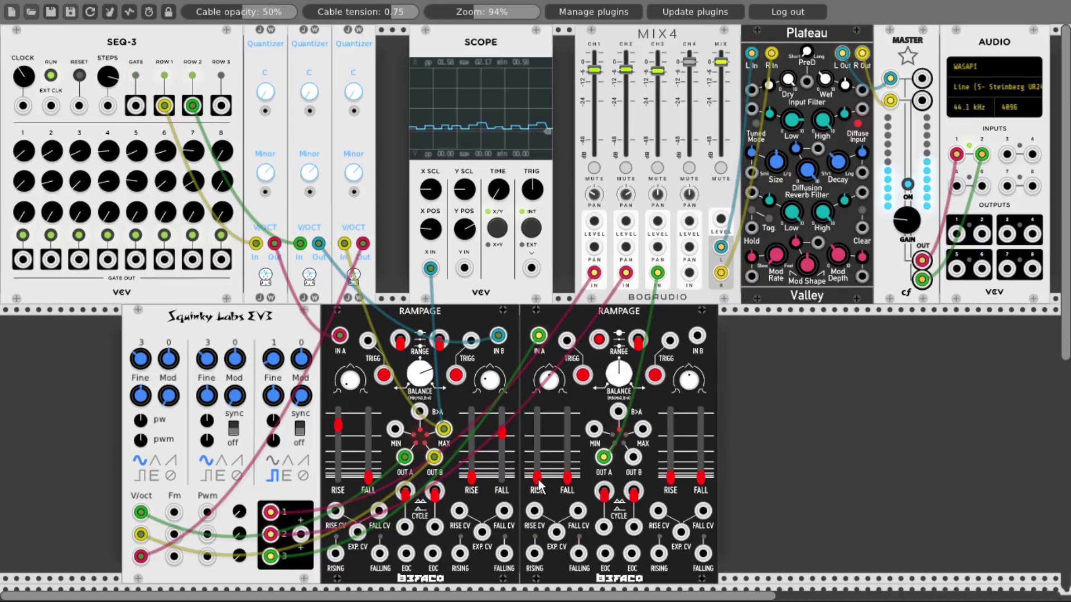
pyautogui.moveTo(539, 487); pyautogui.dragTo(567, 472)
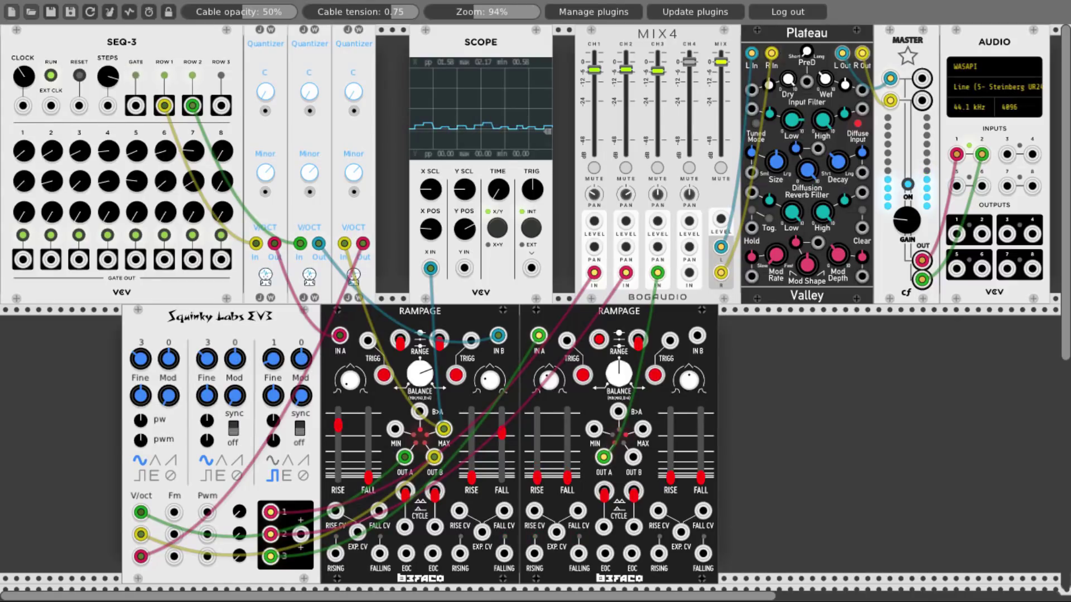
# Move the Scope beside the second Rampage, patch EV3's output 3 into its X input, and adjust the time and X position.
pyautogui.moveTo(463, 56); pyautogui.dragTo(772, 336)
pyautogui.moveTo(740, 549); pyautogui.dragTo(270, 522)
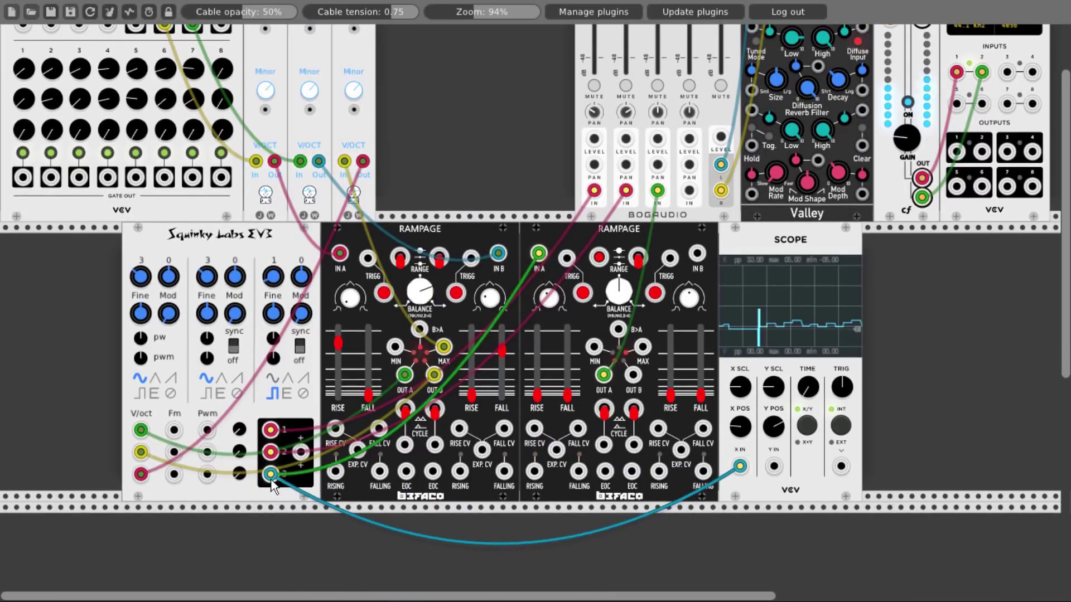
pyautogui.scroll(1, 453, 350)
pyautogui.moveTo(807, 471); pyautogui.dragTo(807, 446)
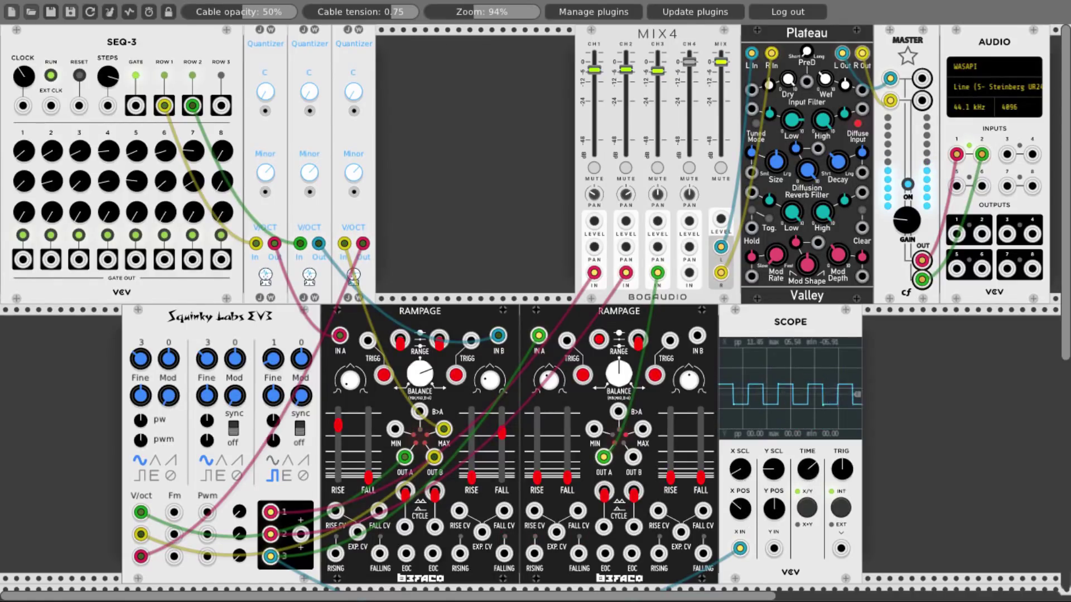
pyautogui.moveTo(734, 504); pyautogui.dragTo(735, 509)
# Patch the second Rampage's OUT A into the Scope's Y input above the X trace, and raise that channel's RISE and FALL sliders slightly.
pyautogui.moveTo(773, 548); pyautogui.dragTo(604, 459)
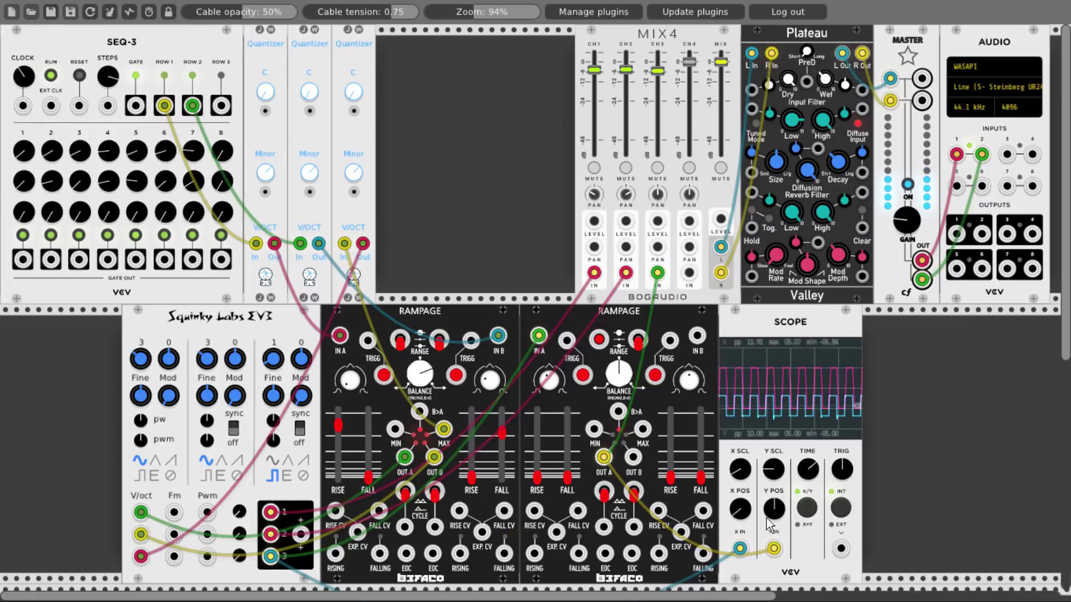
pyautogui.moveTo(777, 508); pyautogui.dragTo(776, 498)
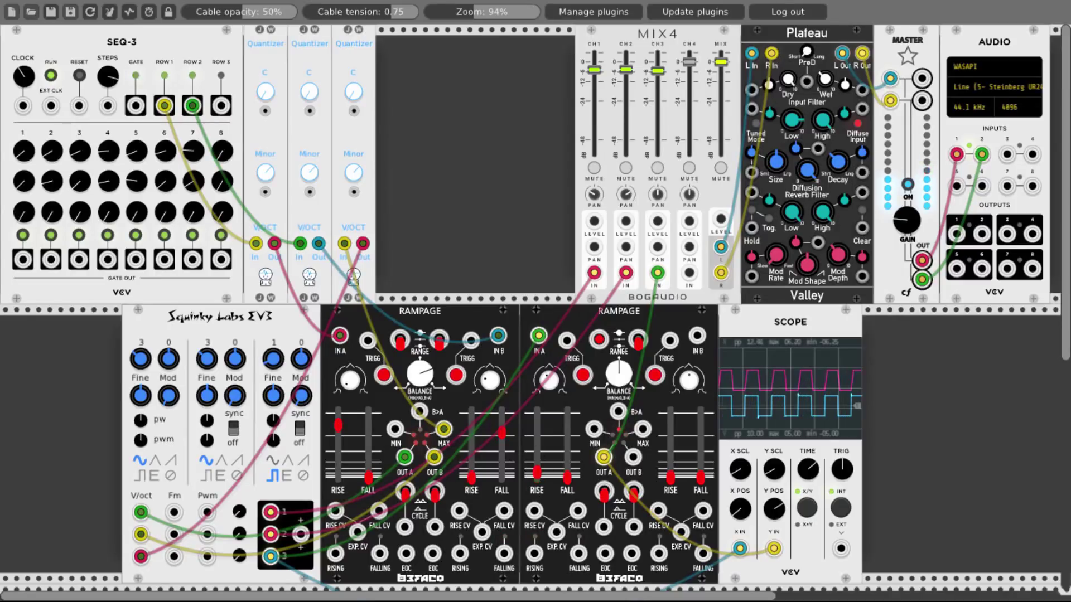
pyautogui.moveTo(536, 468)
pyautogui.mouseDown()
pyautogui.moveTo(536, 458)
pyautogui.moveTo(567, 471)
pyautogui.moveTo(567, 454)
pyautogui.moveTo(538, 458)
pyautogui.mouseUp()
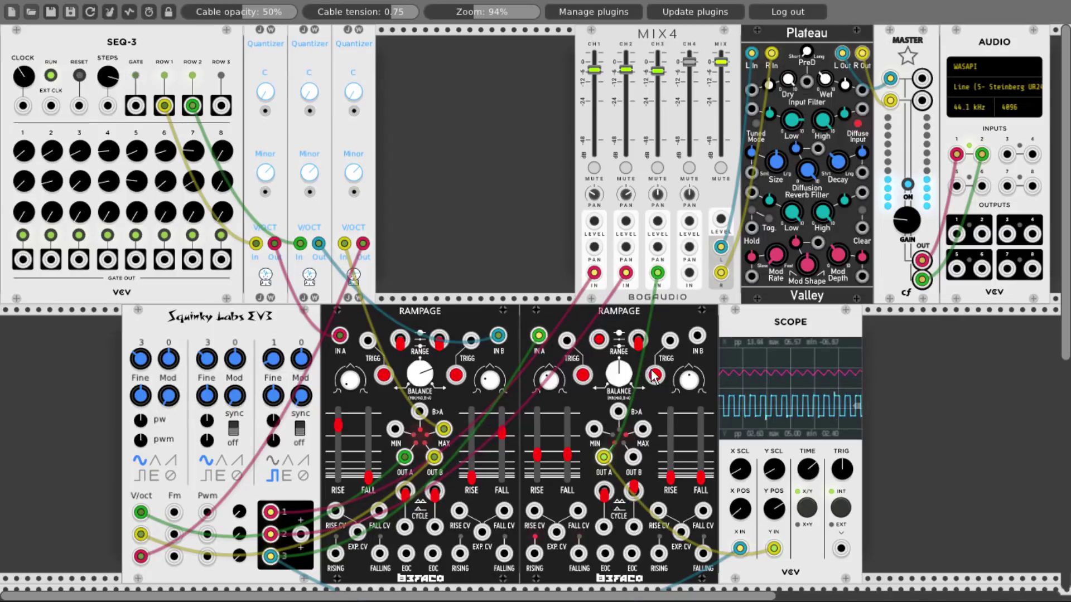
pyautogui.click(639, 341)
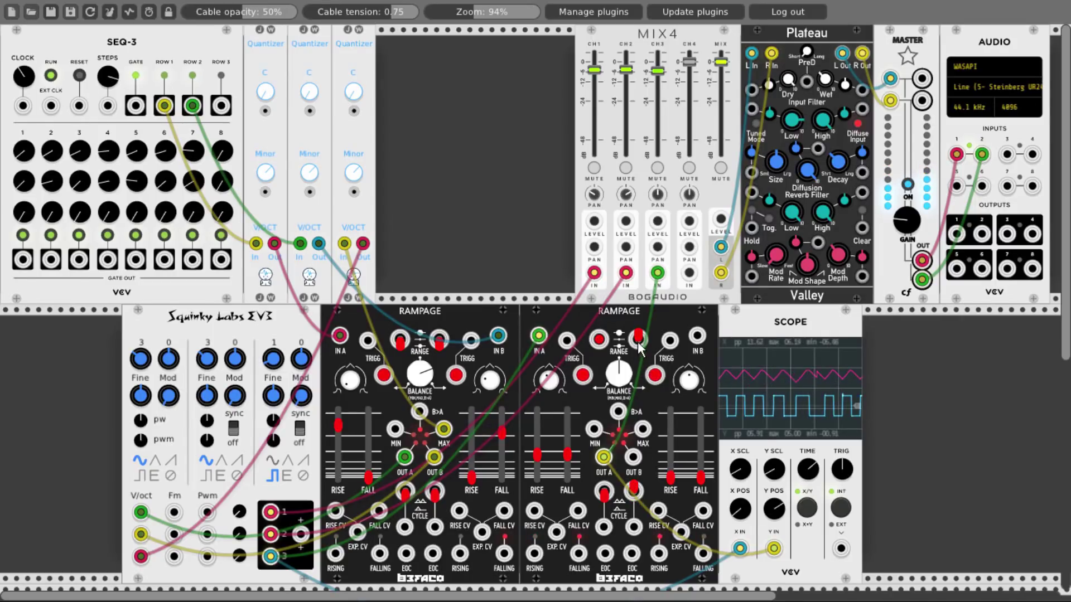
pyautogui.click(740, 548)
pyautogui.click(773, 548)
pyautogui.moveTo(740, 548); pyautogui.dragTo(632, 457)
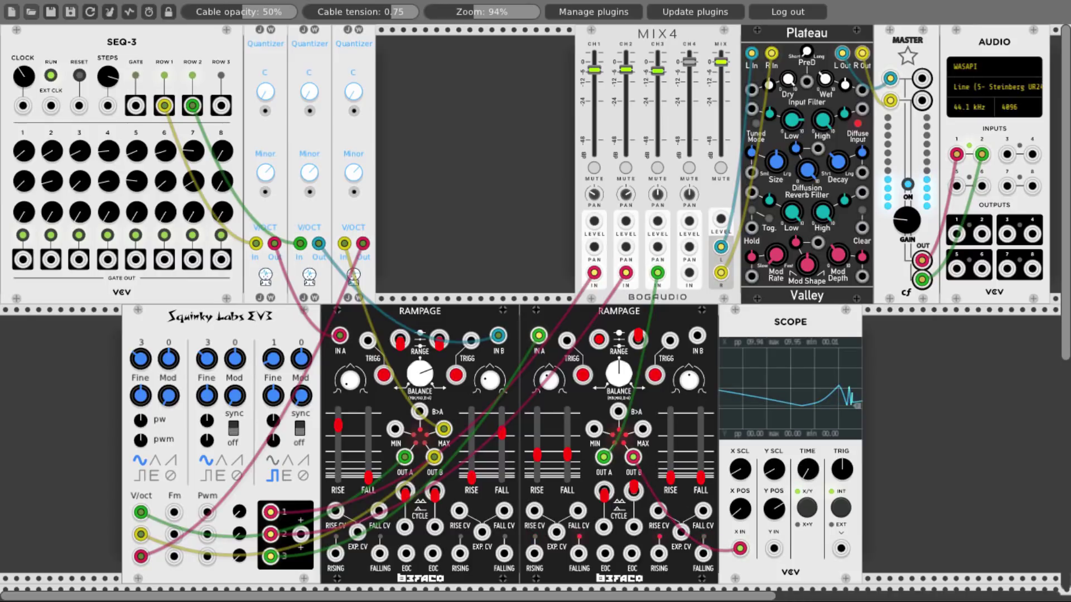
pyautogui.moveTo(670, 477); pyautogui.dragTo(671, 440)
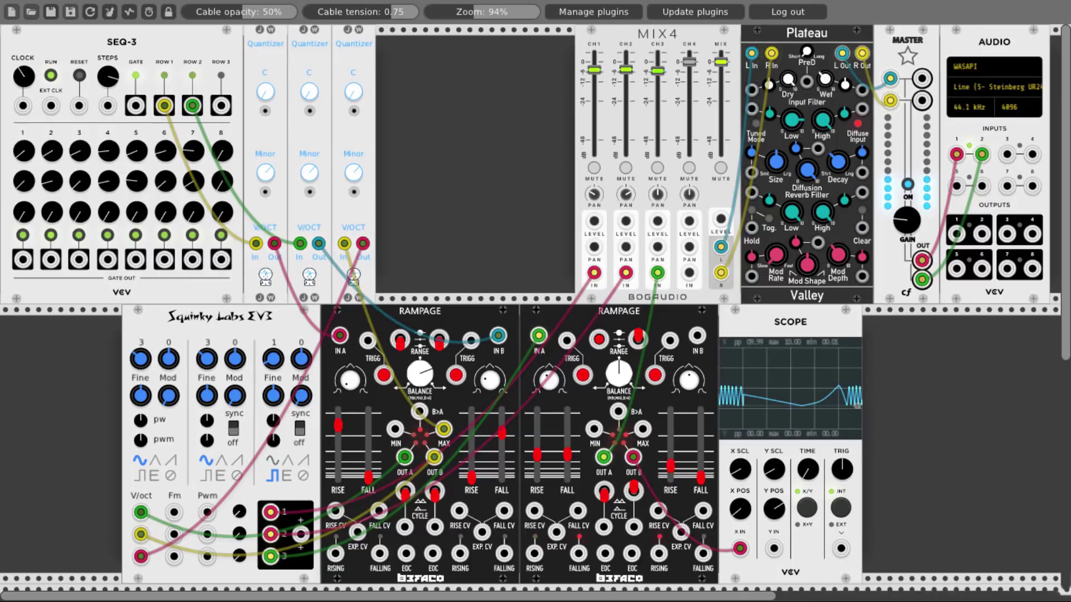
pyautogui.moveTo(701, 477); pyautogui.dragTo(701, 440)
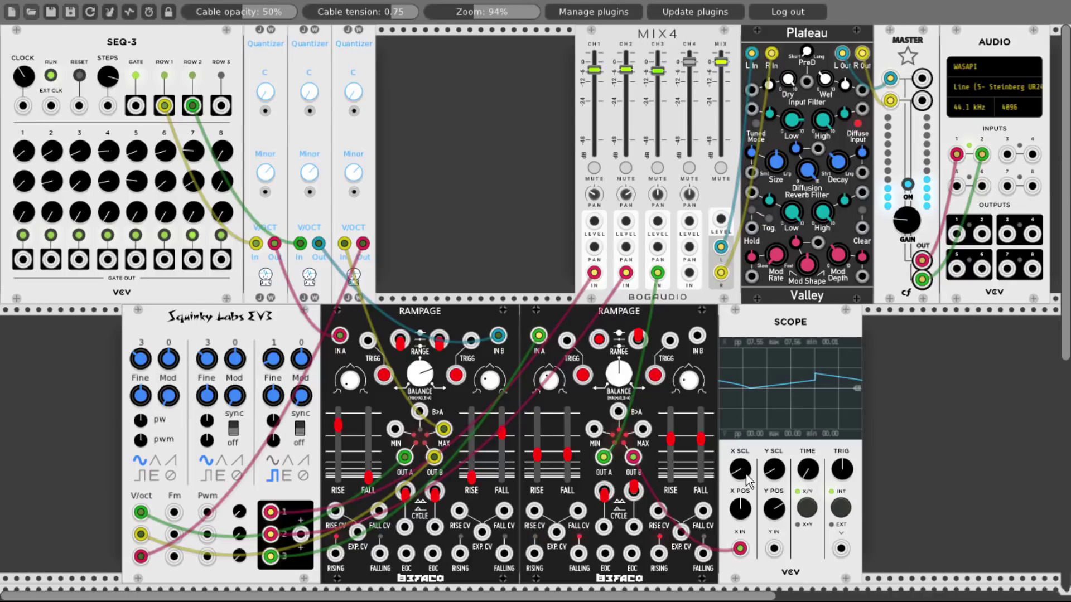
pyautogui.doubleClick(774, 507)
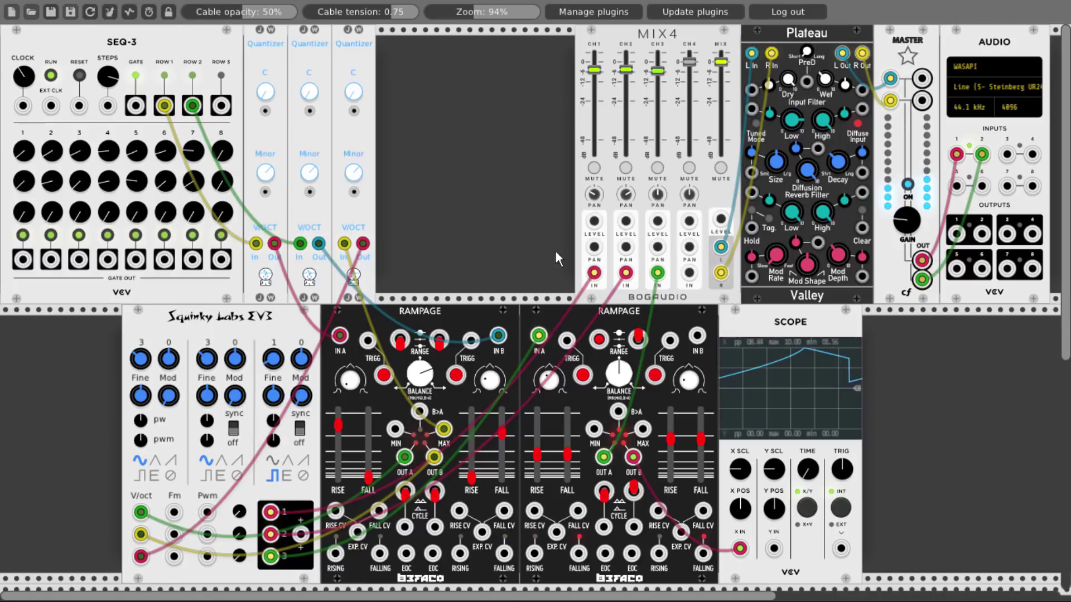
# Mute MIX4's mix output, move the Scope aside, and add a Befaco Dual Atenuverter directly beside the second Rampage.
pyautogui.click(720, 168)
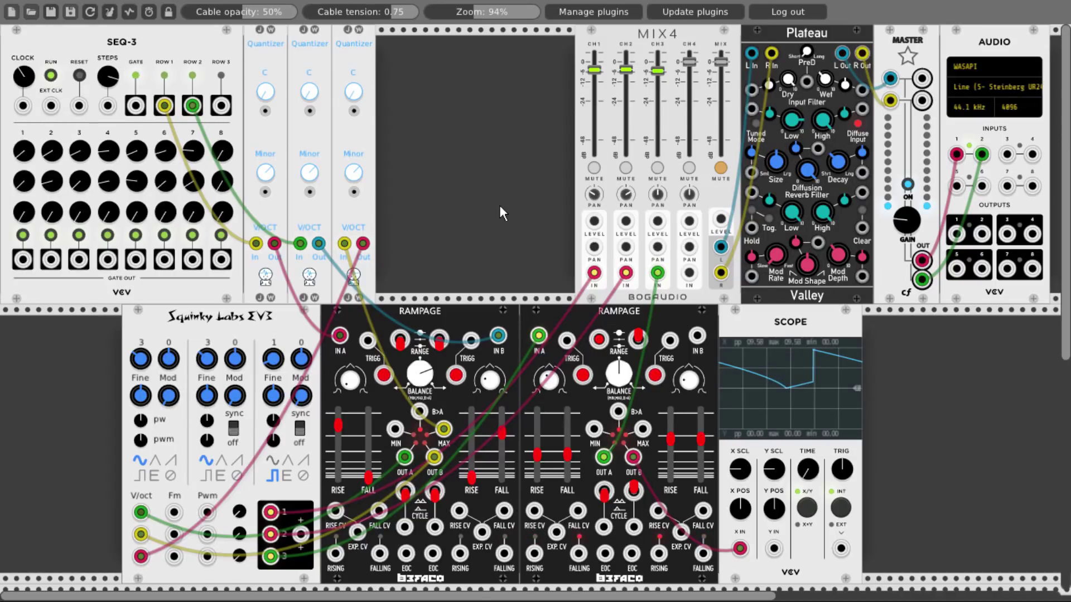
pyautogui.moveTo(834, 317); pyautogui.dragTo(988, 318)
pyautogui.rightClick(831, 333)
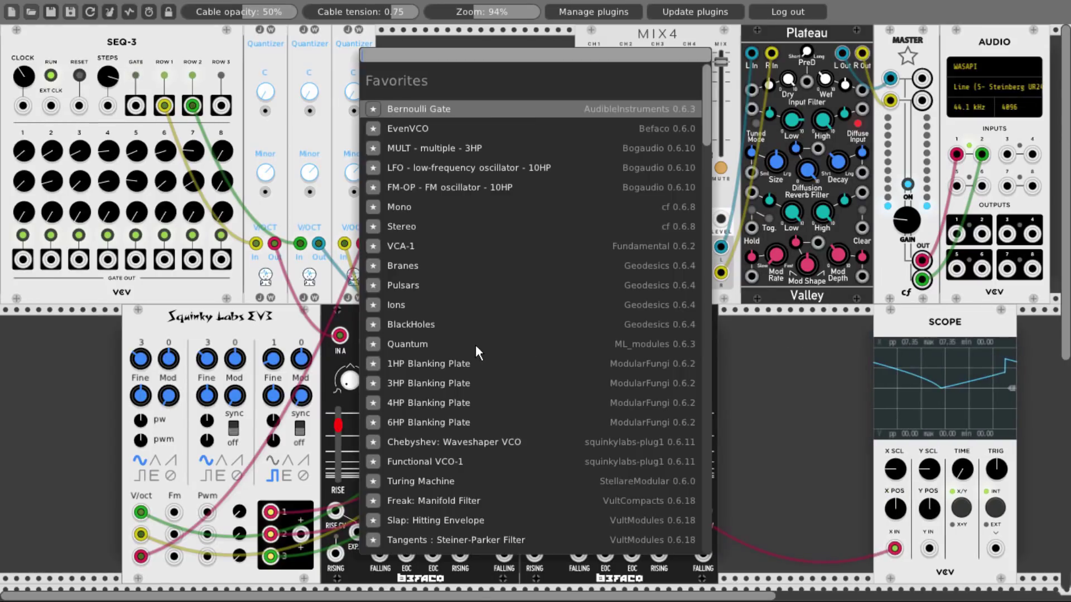
pyautogui.scroll(-10, 447, 343)
pyautogui.click(394, 501)
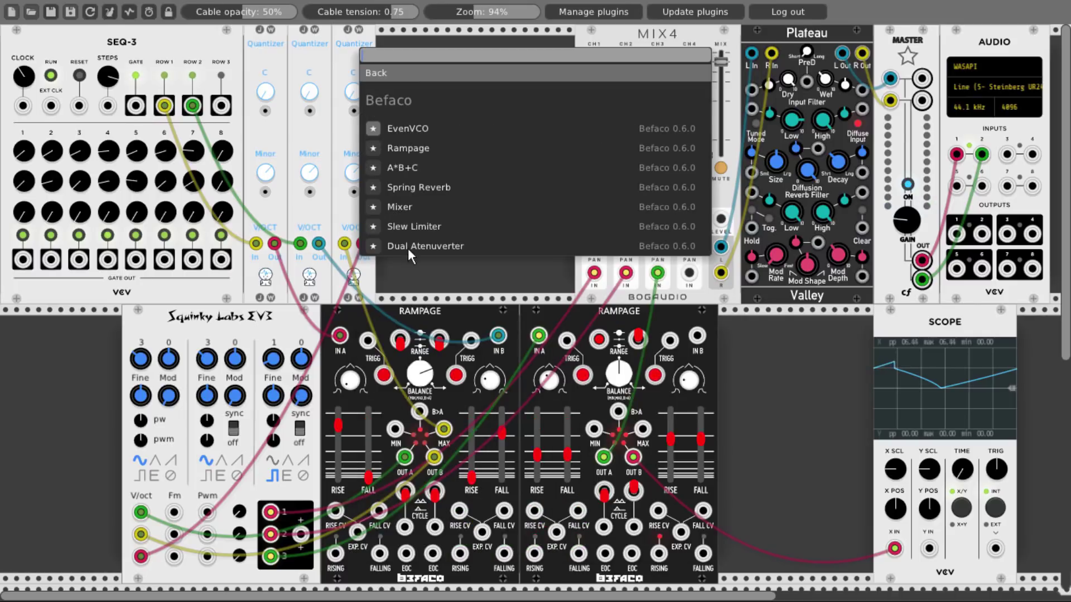
pyautogui.click(412, 246)
pyautogui.moveTo(811, 316); pyautogui.dragTo(744, 334)
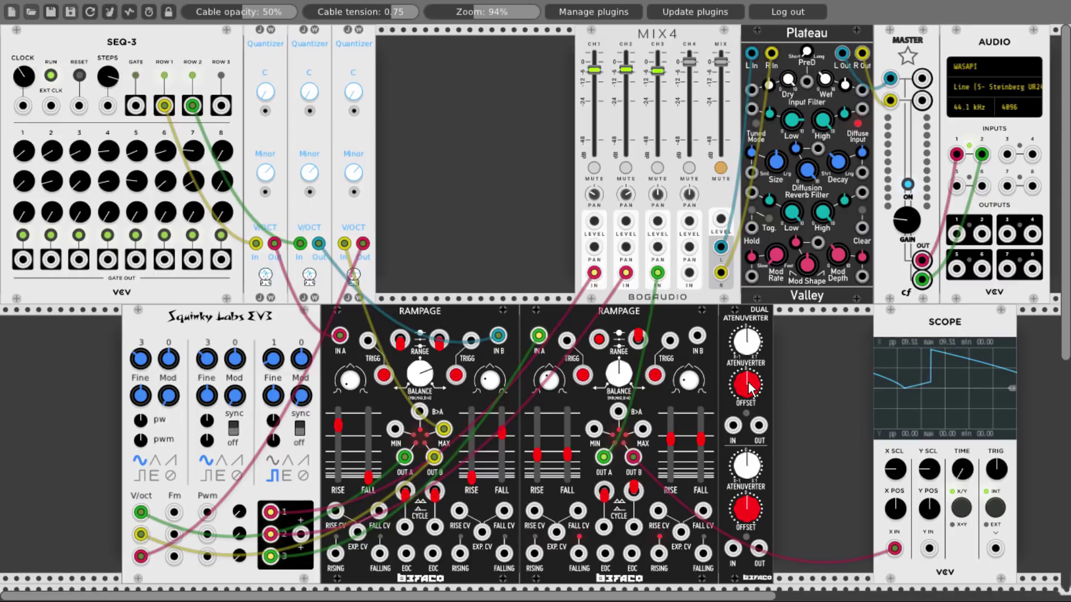
# Add an AS ReScale voltage converter directly beside the Dual Atenuverter.
pyautogui.rightClick(820, 371)
pyautogui.write('re')
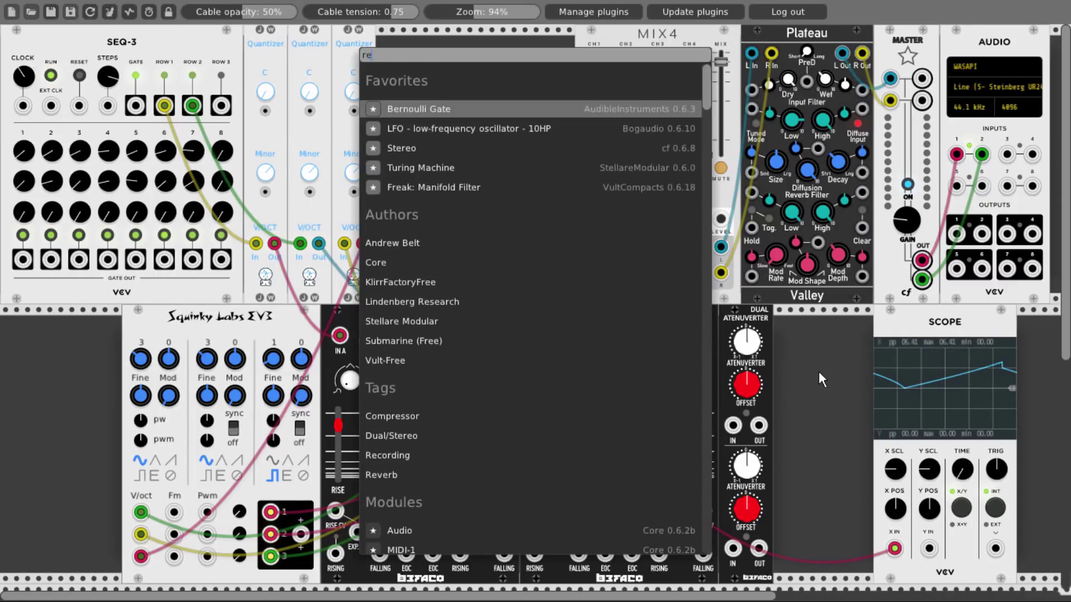
pyautogui.write('sc')
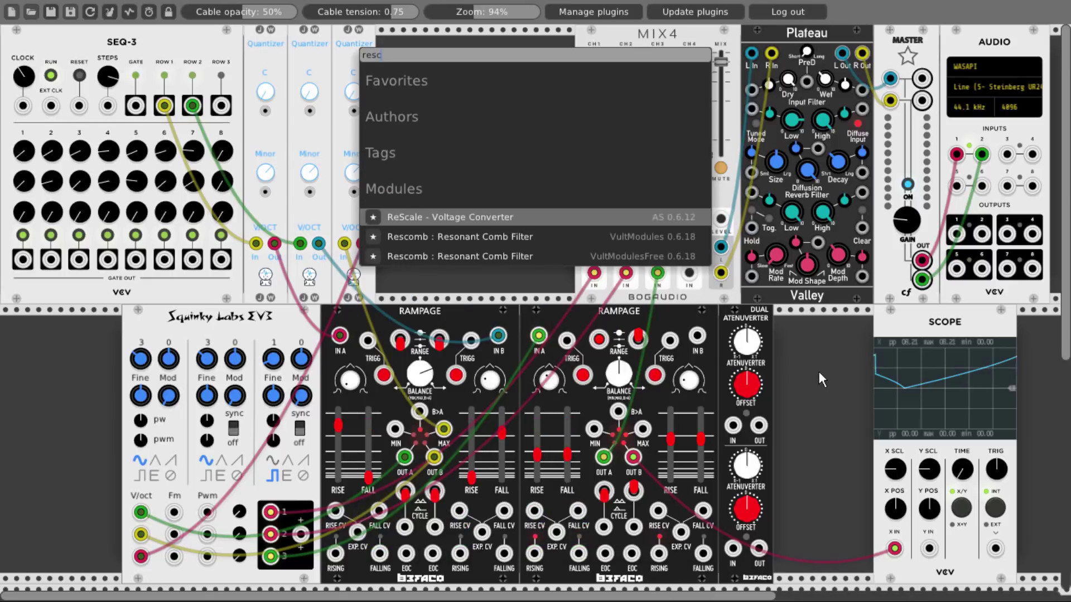
pyautogui.click(547, 217)
pyautogui.moveTo(810, 315); pyautogui.dragTo(788, 315)
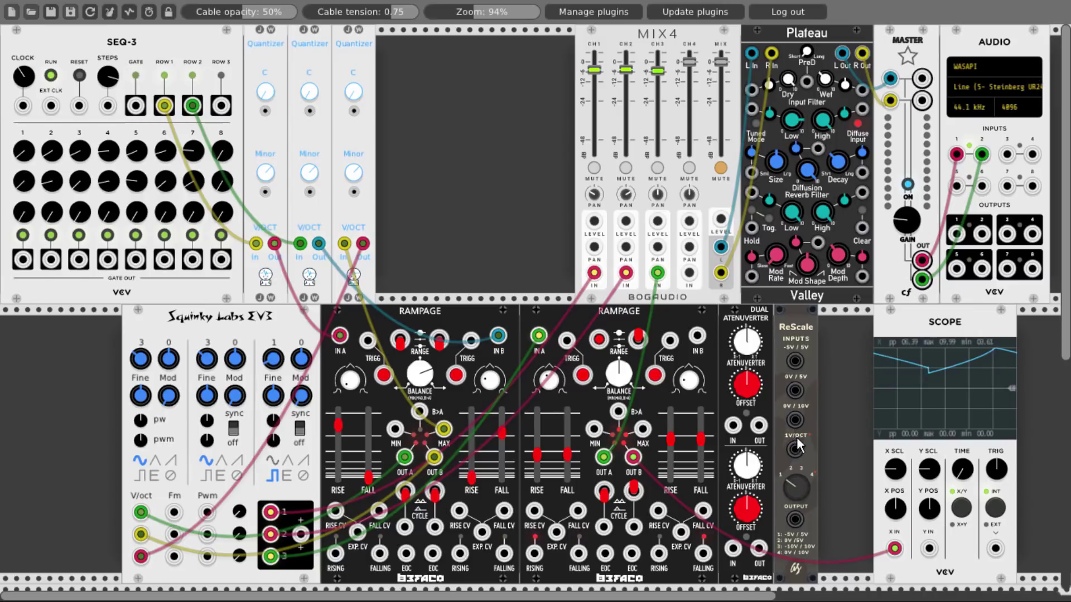
# Compare the second Rampage's OUT B with its 0V/10V conversion through ReScale on the Scope's Y input, and delete ReScale.
pyautogui.moveTo(798, 424); pyautogui.dragTo(639, 458)
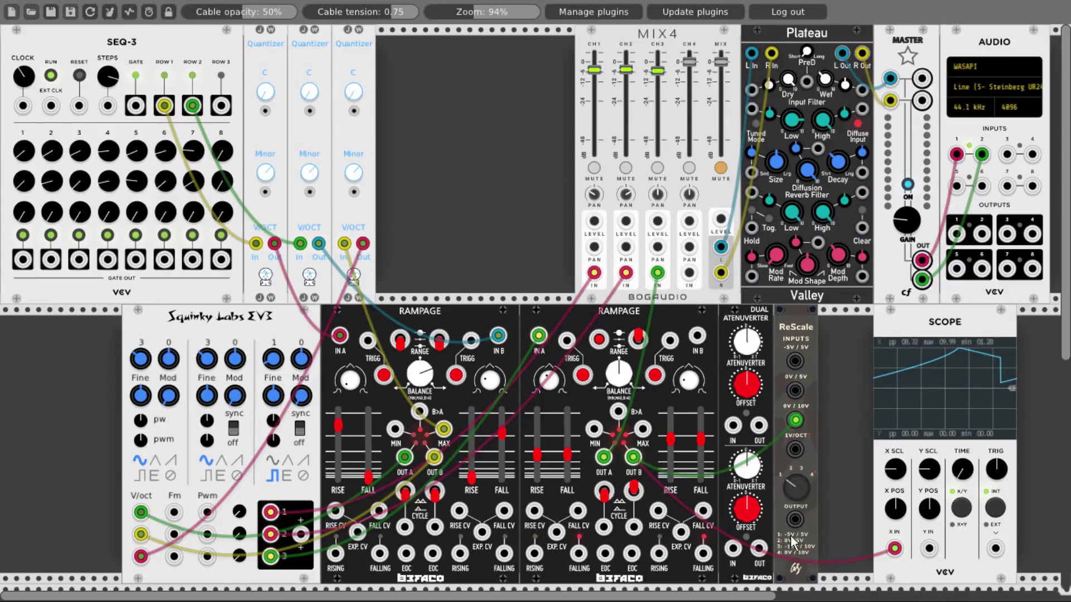
pyautogui.moveTo(795, 519)
pyautogui.mouseDown()
pyautogui.moveTo(892, 553)
pyautogui.moveTo(929, 548)
pyautogui.mouseUp()
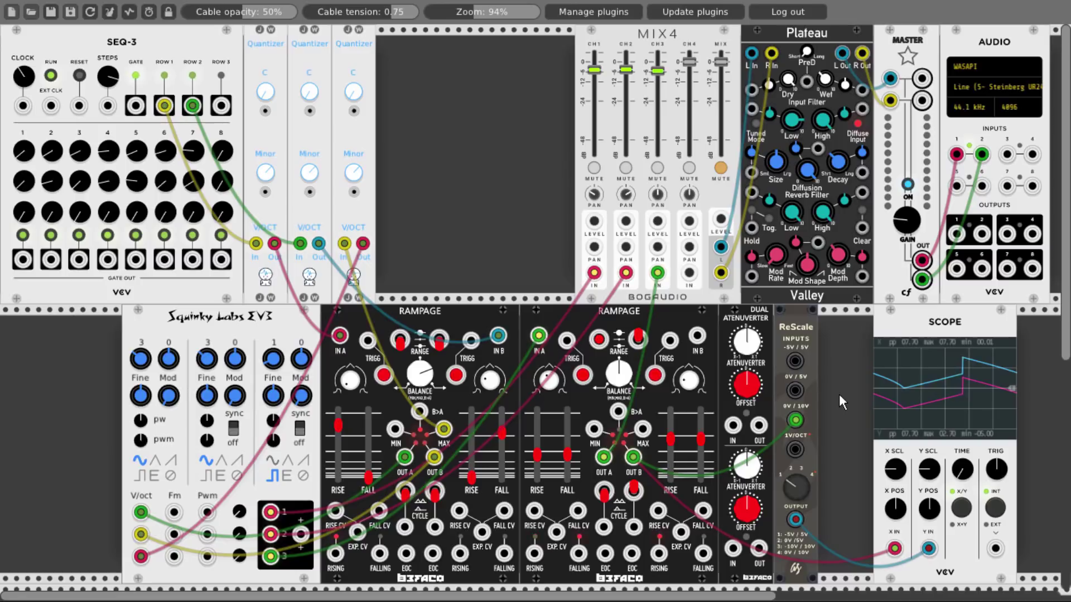
pyautogui.rightClick(804, 327)
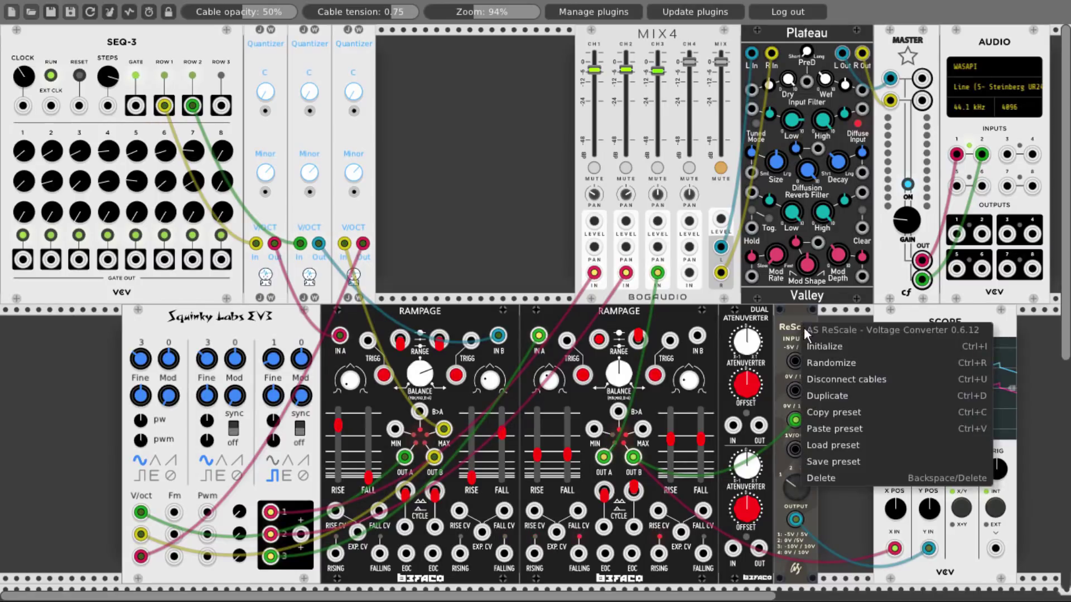
pyautogui.click(821, 480)
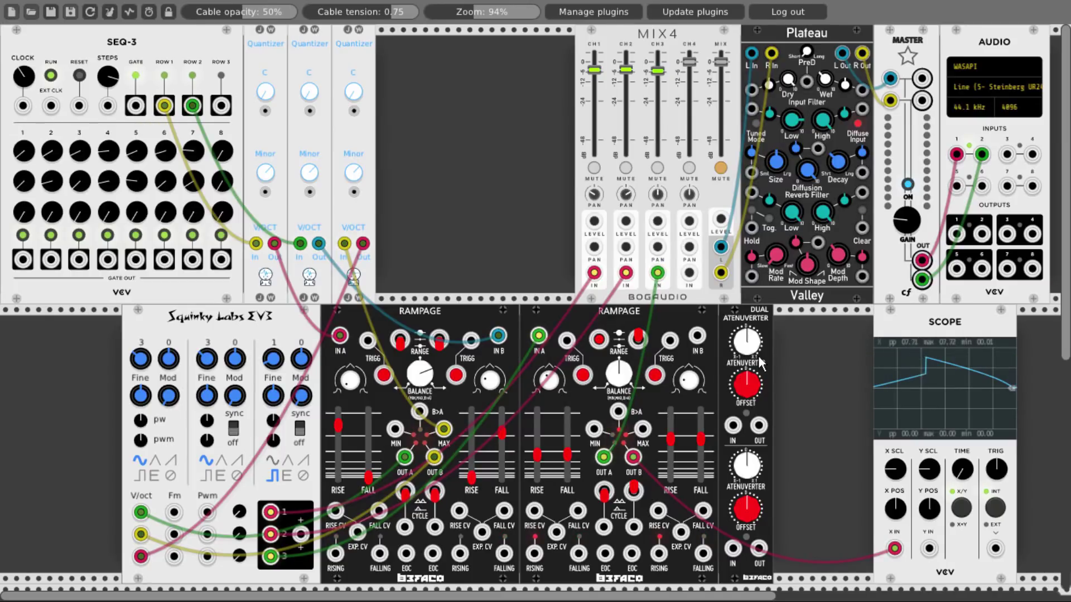
# Route the second Rampage's OUT B through the Dual Atenuverter's upper channel into its channel A EXP. CV, and unmute MIX4's mix output.
pyautogui.moveTo(895, 549)
pyautogui.mouseDown()
pyautogui.moveTo(775, 544)
pyautogui.moveTo(741, 490)
pyautogui.moveTo(733, 425)
pyautogui.moveTo(558, 532)
pyautogui.mouseUp()
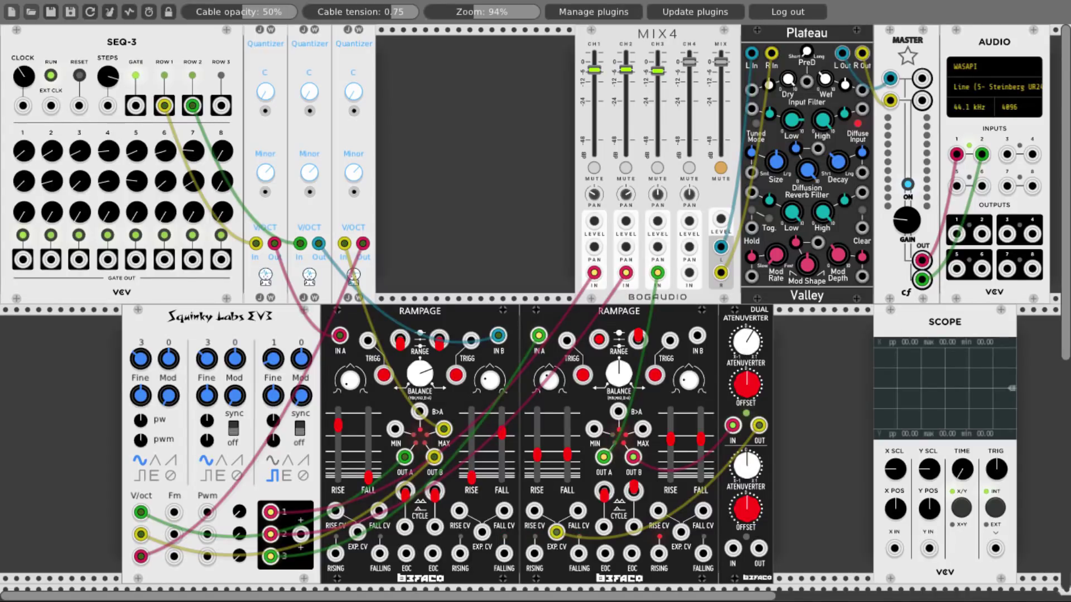
pyautogui.click(722, 167)
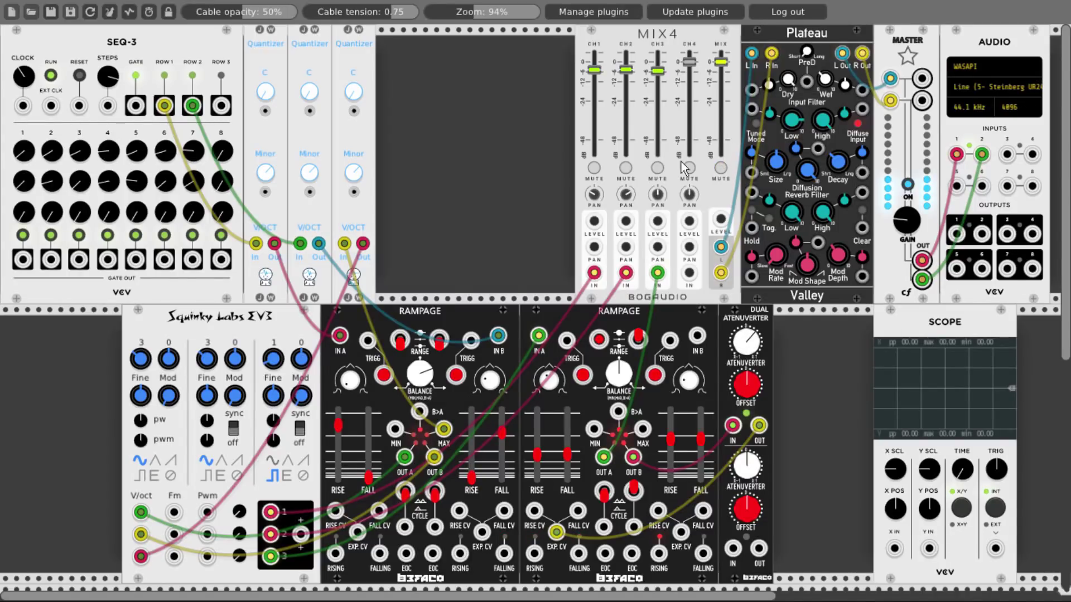
# Audition MIX4 channel 3 alone by muting channels 1 and 2, and unmute both channels again.
pyautogui.click(596, 168)
pyautogui.click(625, 168)
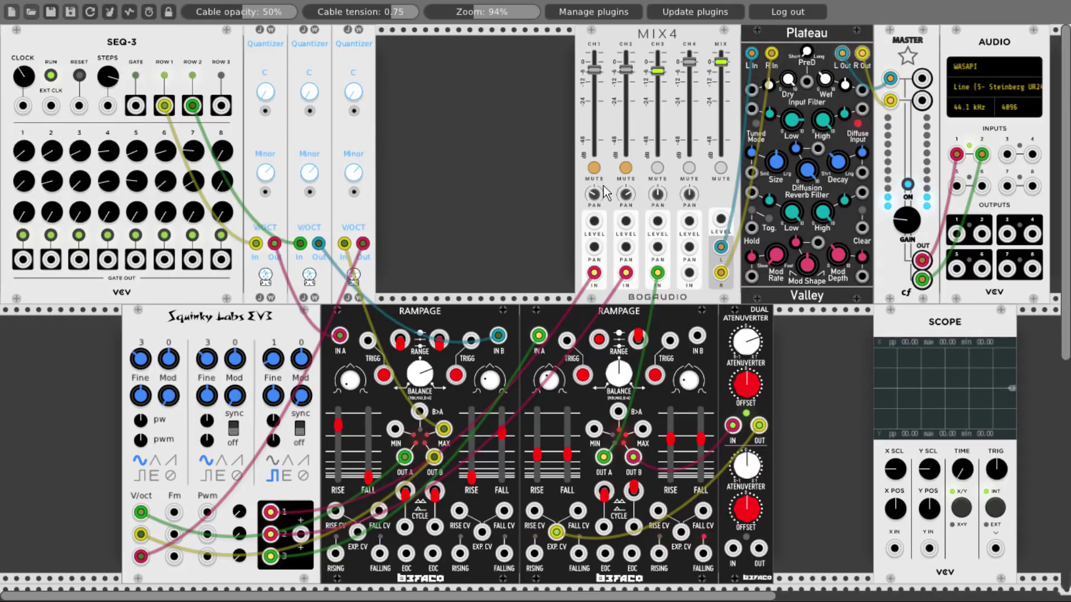
pyautogui.click(594, 168)
pyautogui.click(626, 168)
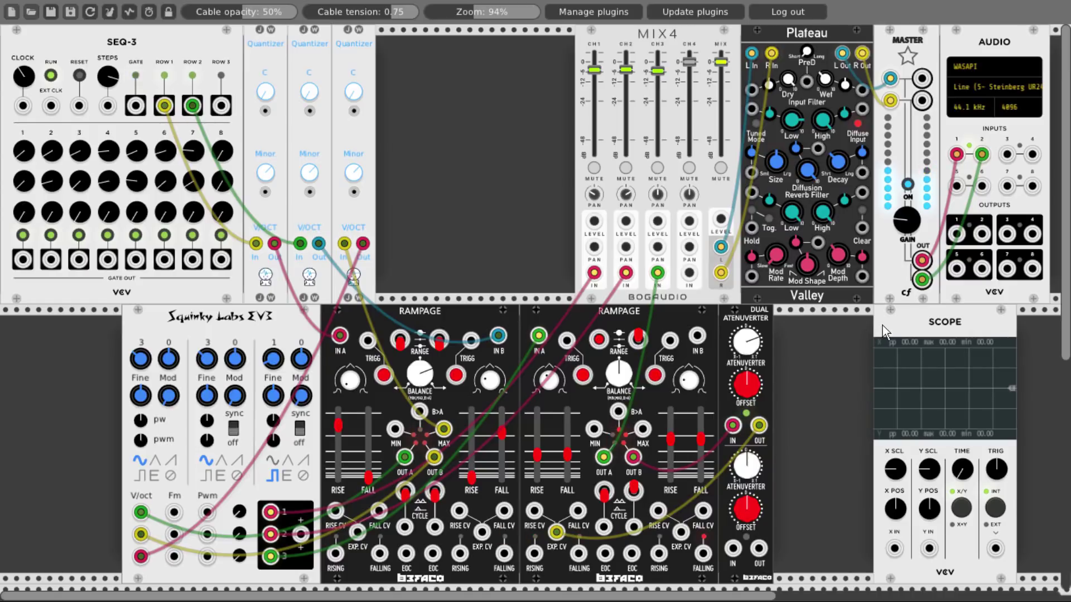
# Move the Scope into the upper row's gap, and shift EV3, both Rampages and the Dual Atenuverter left so they sit side by side.
pyautogui.moveTo(879, 335); pyautogui.dragTo(394, 55)
pyautogui.moveTo(274, 309); pyautogui.dragTo(121, 308)
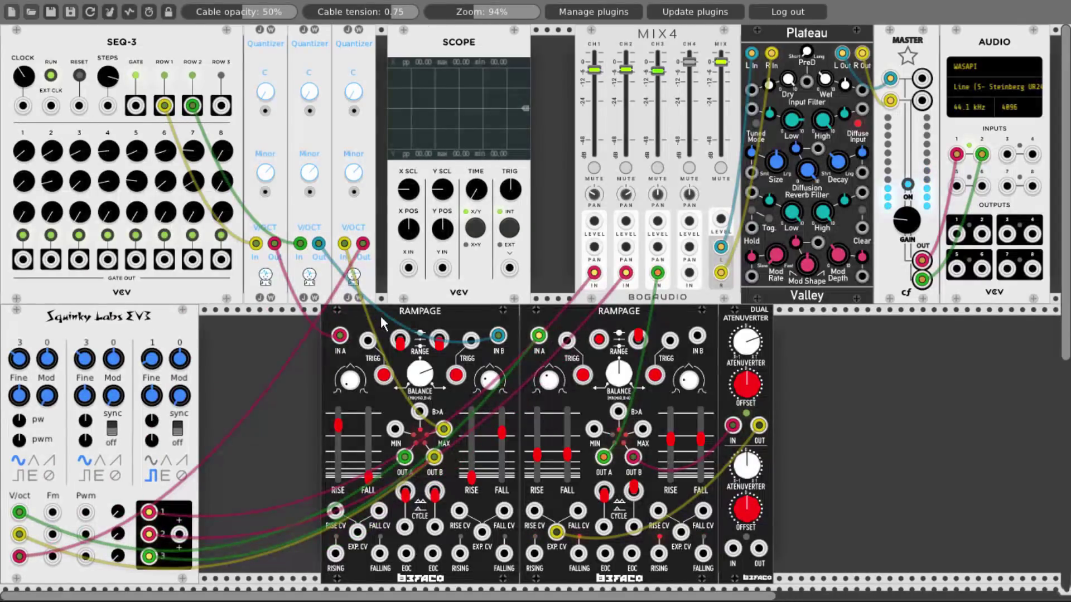
pyautogui.moveTo(383, 324); pyautogui.dragTo(252, 321)
pyautogui.moveTo(527, 319); pyautogui.dragTo(418, 329)
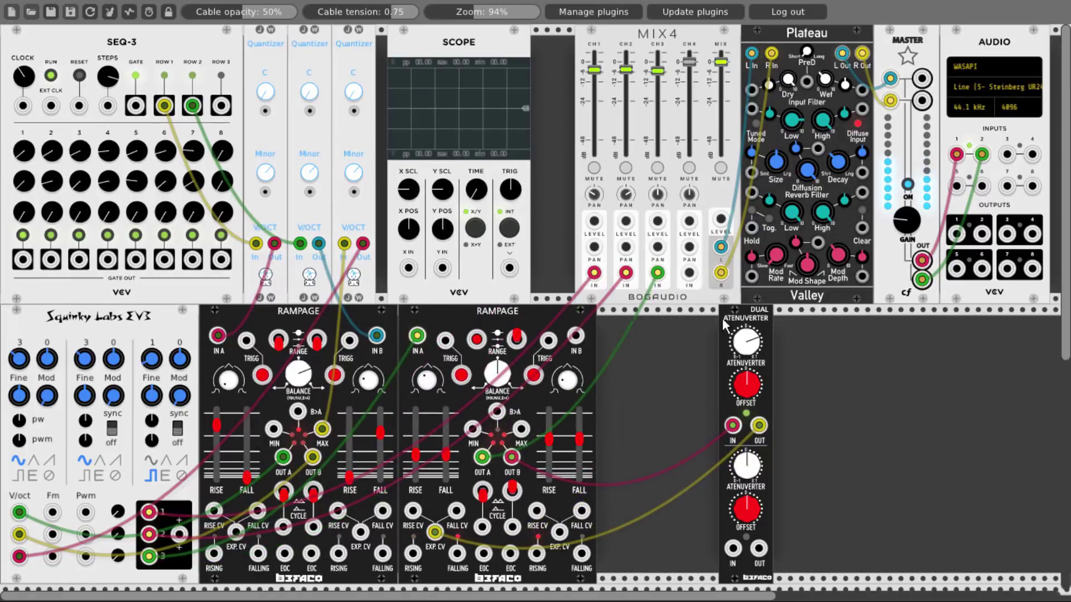
pyautogui.moveTo(723, 325); pyautogui.dragTo(604, 333)
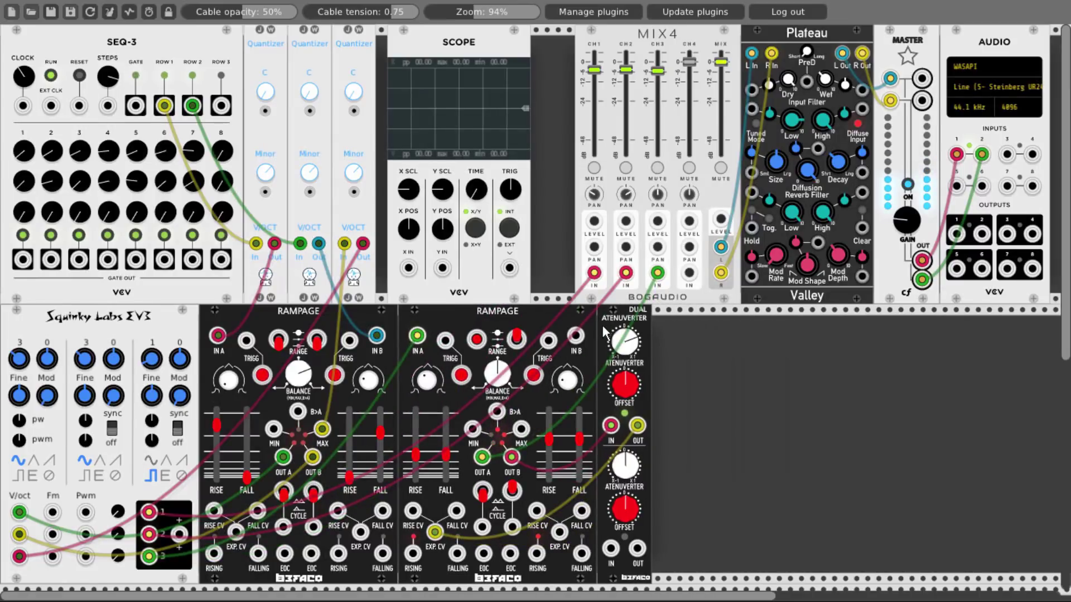
# Add Audible Instruments Utilities beside the Dual Atenuverter, and patch SEQ-3's GATE into its S&H TRIG input.
pyautogui.rightClick(720, 367)
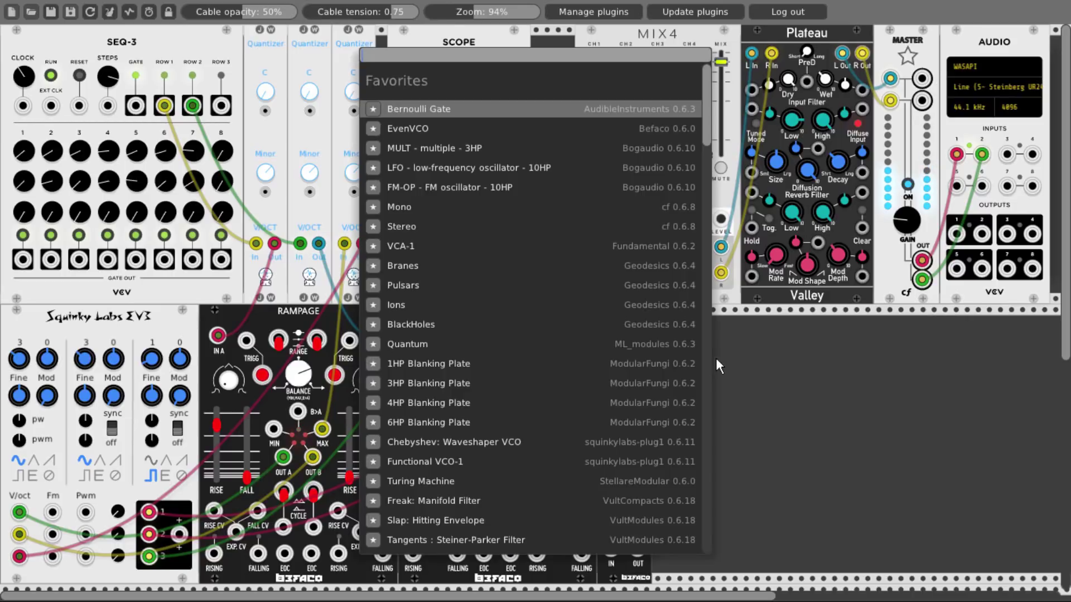
pyautogui.write('kinks')
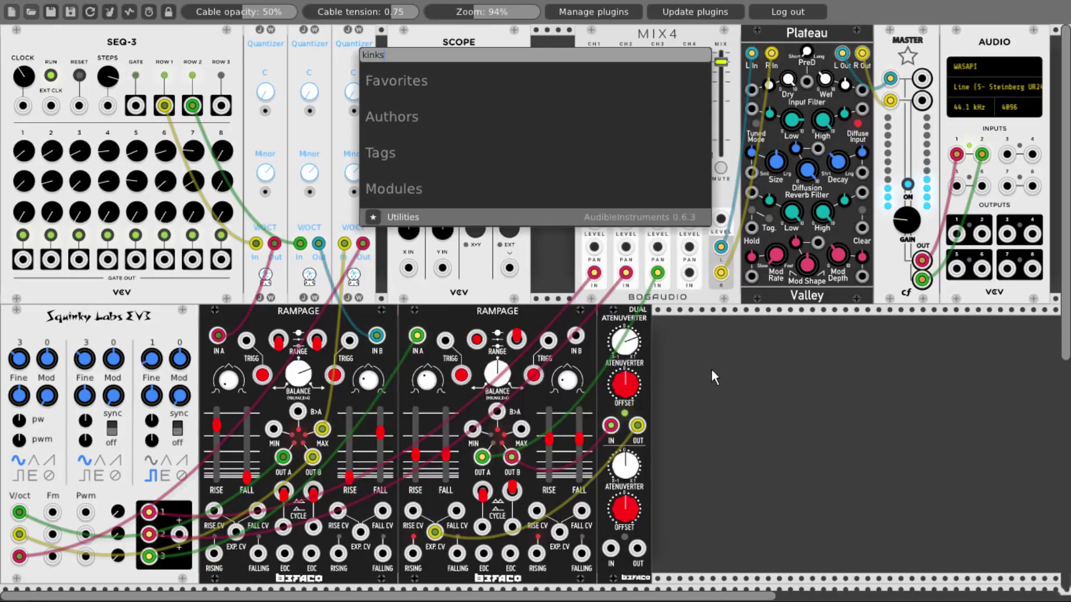
pyautogui.click(528, 217)
pyautogui.moveTo(725, 324); pyautogui.dragTo(678, 324)
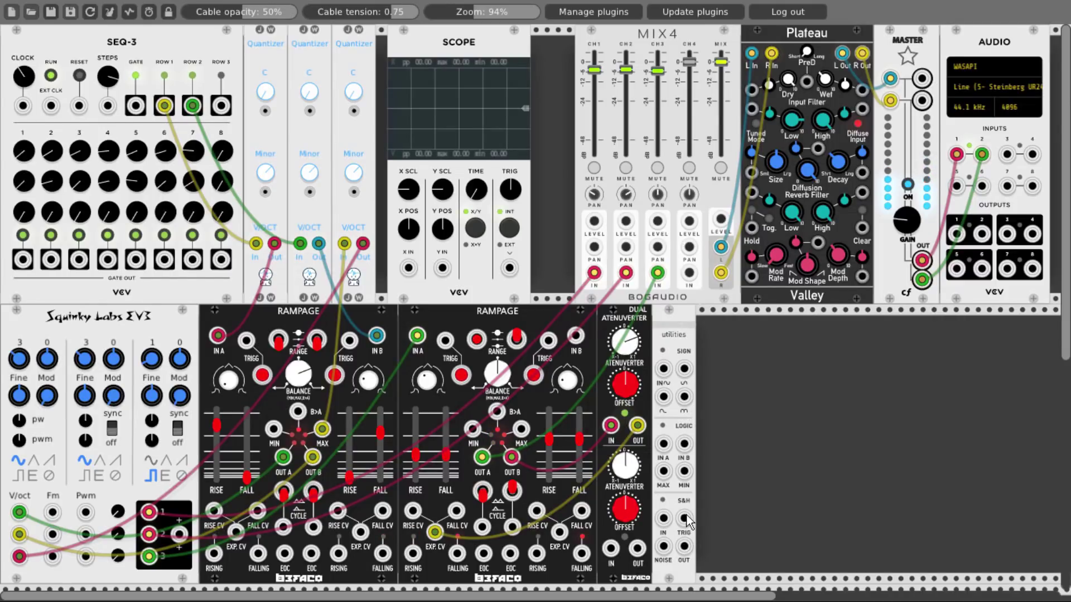
pyautogui.moveTo(685, 520); pyautogui.dragTo(137, 107)
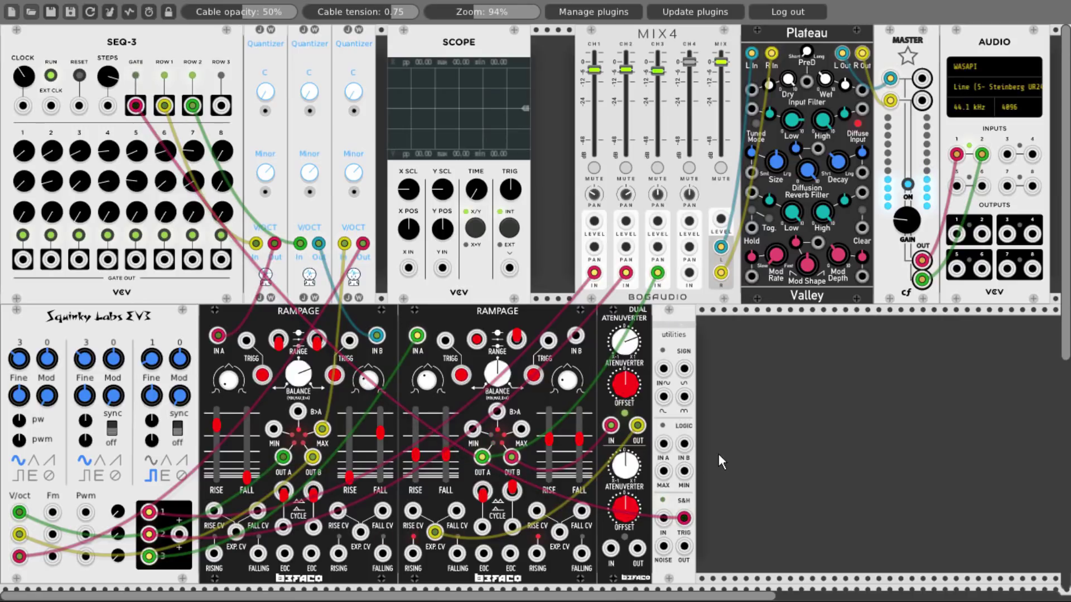
# Place the Scope beside Utilities, patch S&H OUT into its X input, and lower the X trace.
pyautogui.moveTo(471, 40); pyautogui.dragTo(694, 269)
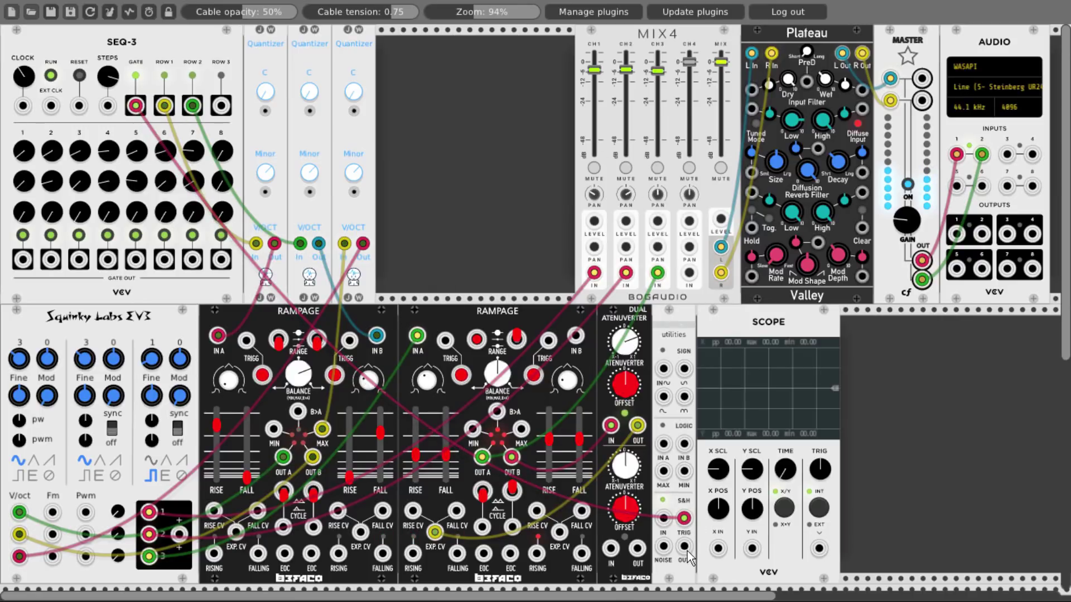
pyautogui.moveTo(685, 548); pyautogui.dragTo(719, 550)
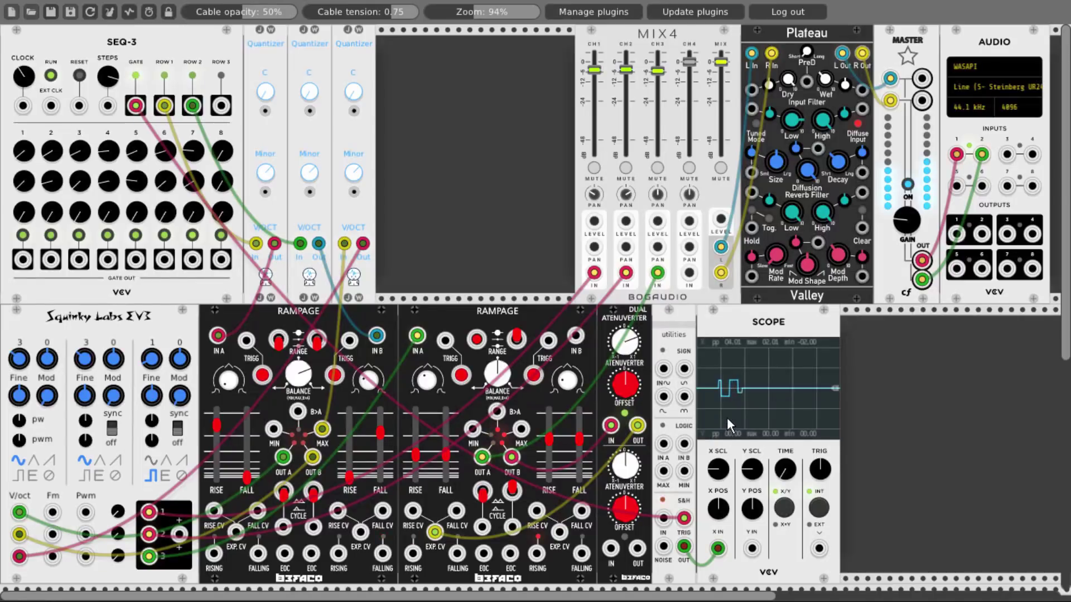
pyautogui.moveTo(726, 510); pyautogui.dragTo(726, 538)
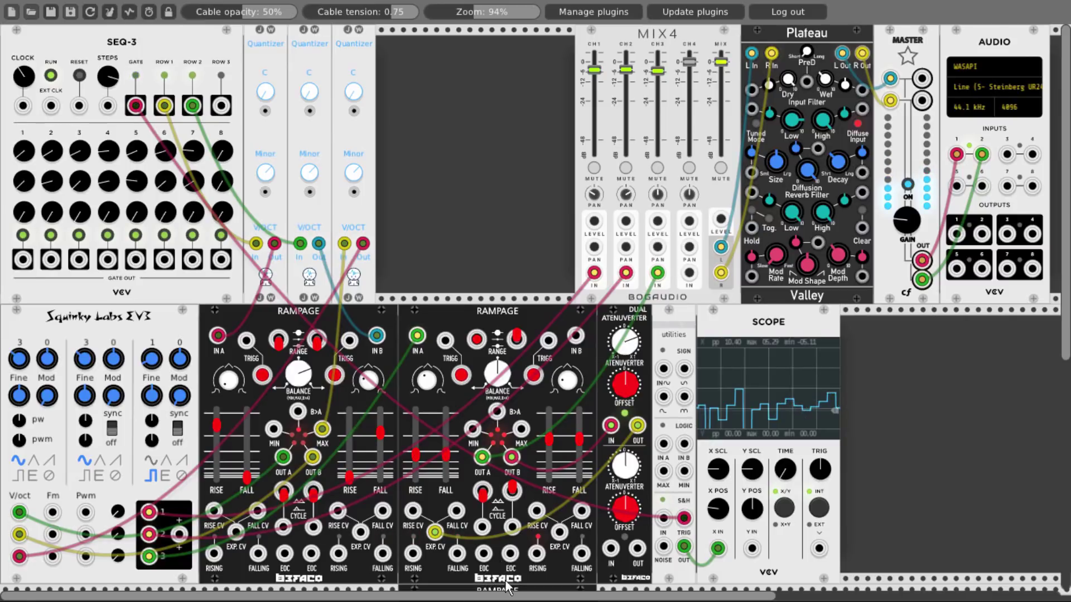
# Duplicate the second Rampage beside the Scope, initialize the copy, and patch Utilities' S&H OUT into its IN A.
pyautogui.hotkey('ctrl', 'd')
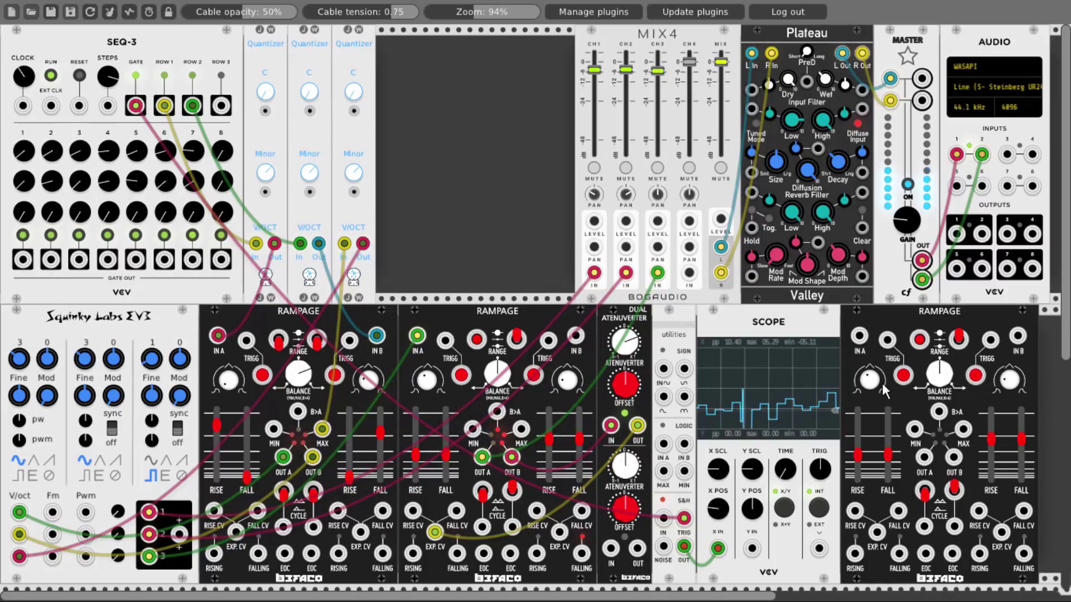
pyautogui.hotkey('ctrl', 'i')
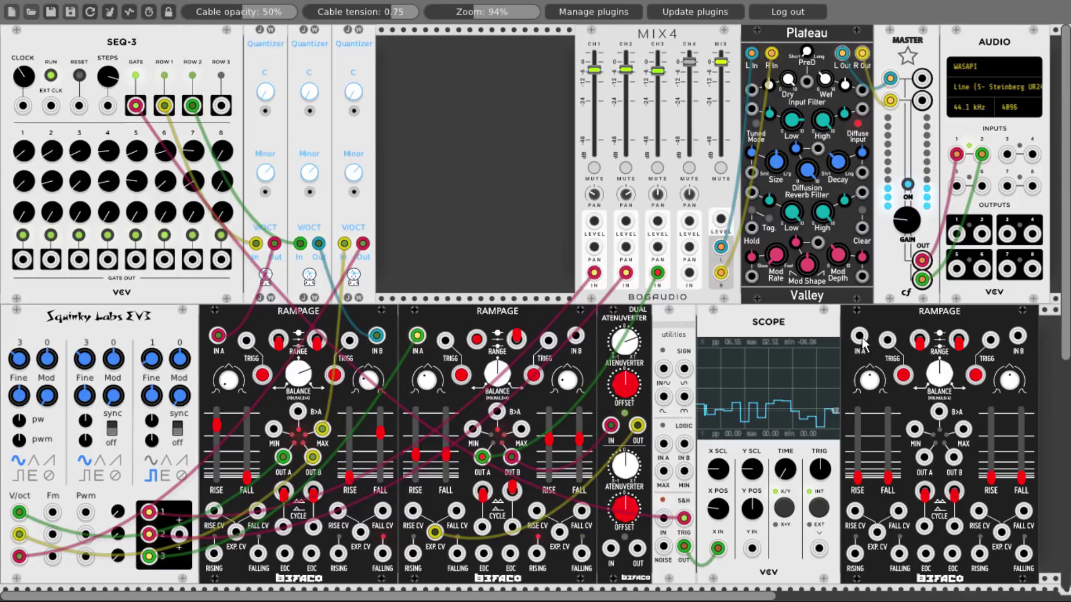
pyautogui.moveTo(860, 337); pyautogui.dragTo(683, 546)
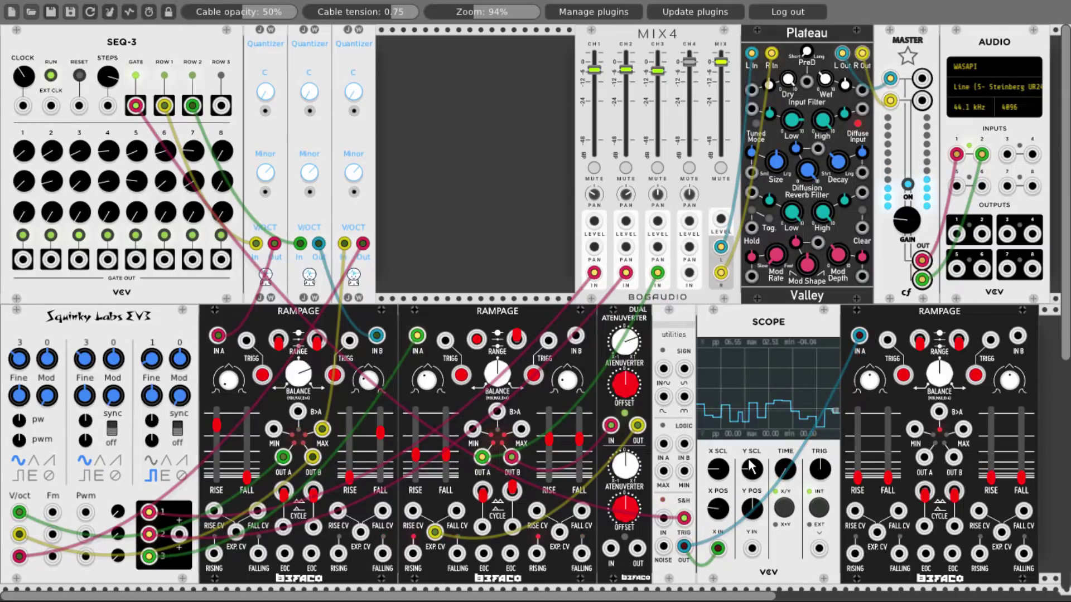
# Patch the third Rampage's OUT A into the Scope's Y input above the X trace, and raise channel A's RISE and FALL sliders high.
pyautogui.moveTo(926, 460)
pyautogui.mouseDown()
pyautogui.moveTo(859, 536)
pyautogui.moveTo(752, 549)
pyautogui.mouseUp()
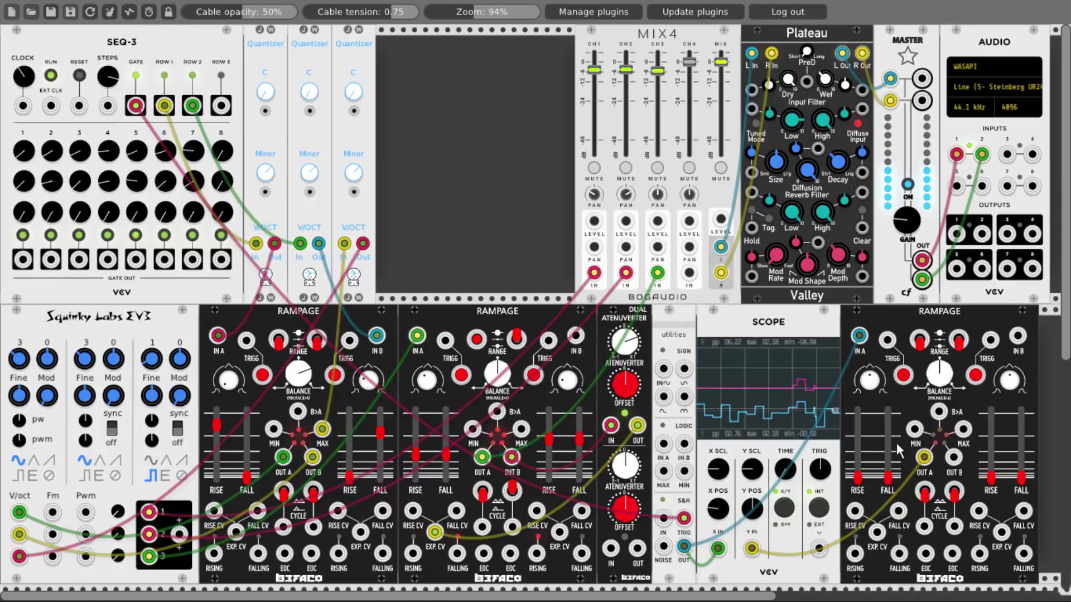
pyautogui.moveTo(754, 495); pyautogui.dragTo(755, 468)
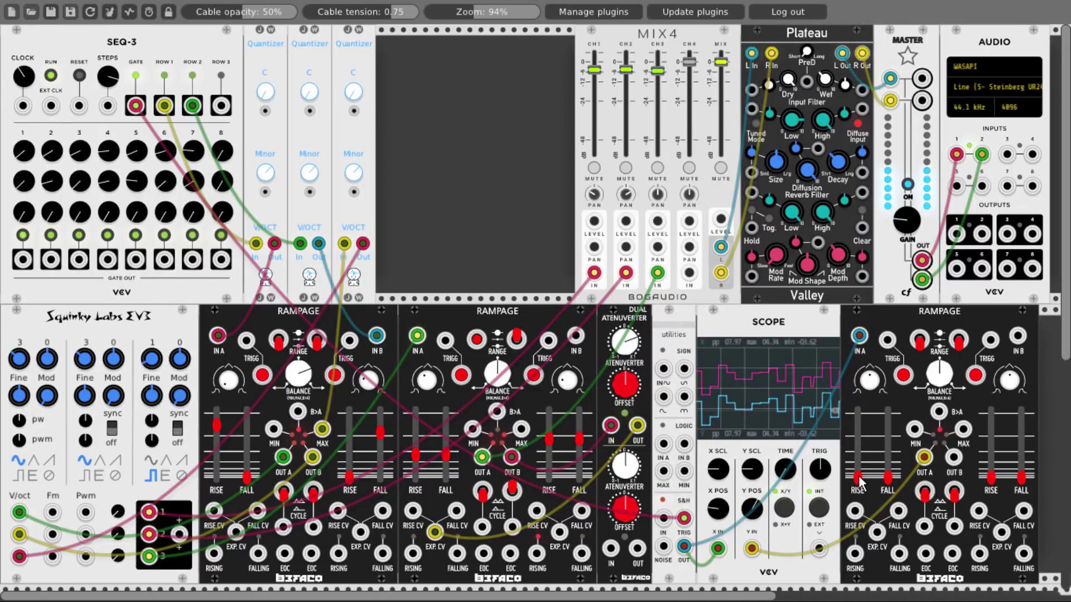
pyautogui.moveTo(857, 475); pyautogui.dragTo(857, 448)
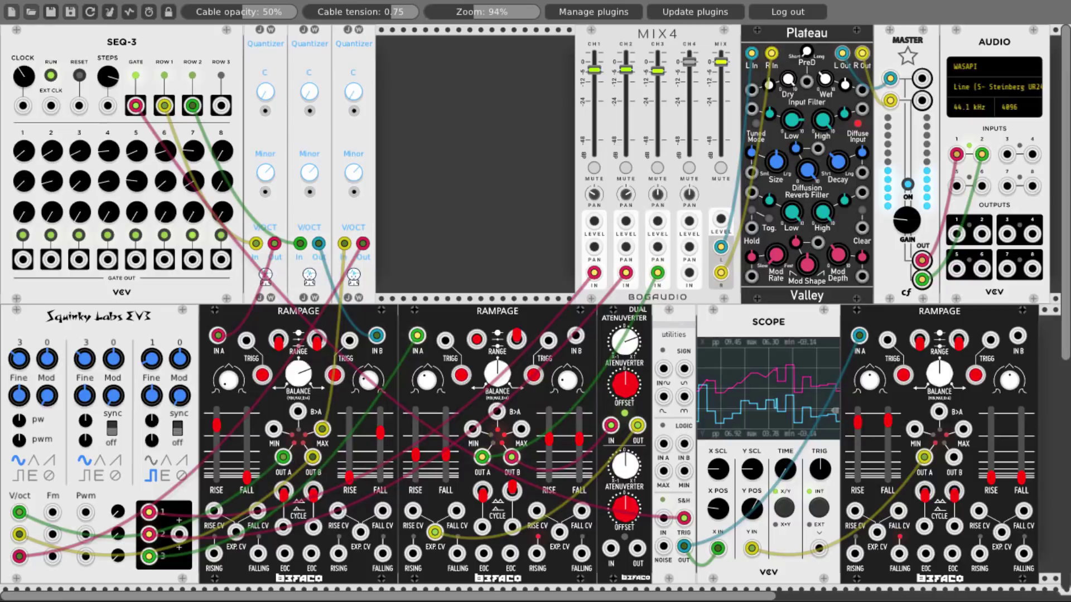
pyautogui.moveTo(857, 422); pyautogui.dragTo(887, 416)
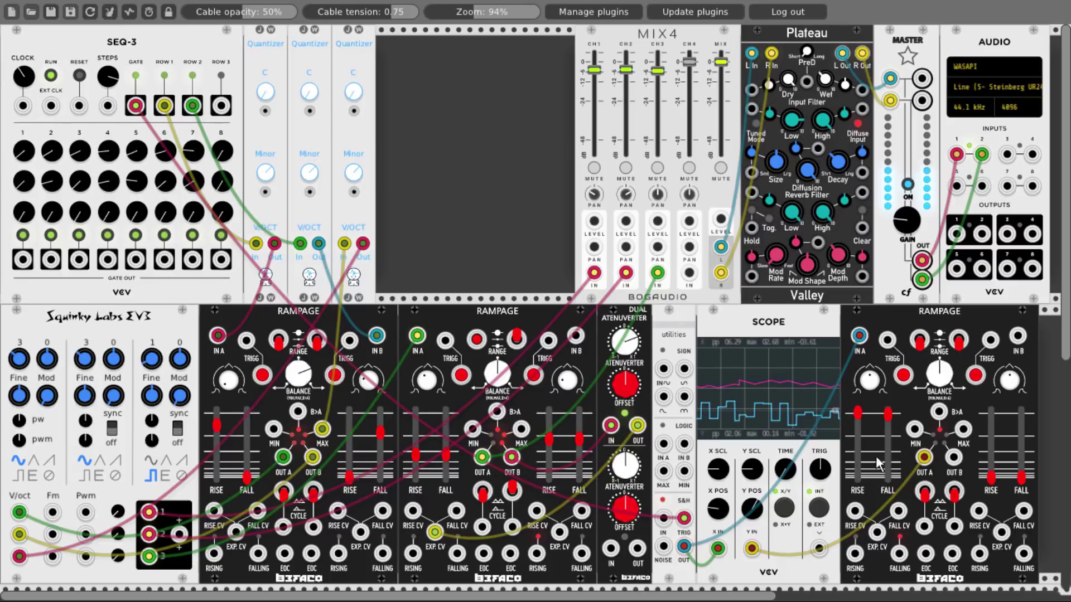
# Patch the third Rampage's OUT A into EV3's third Pwm input, turn up that oscillator's pwm amount, and reconnect OUT A to the Scope's Y input.
pyautogui.moveTo(923, 459); pyautogui.dragTo(87, 557)
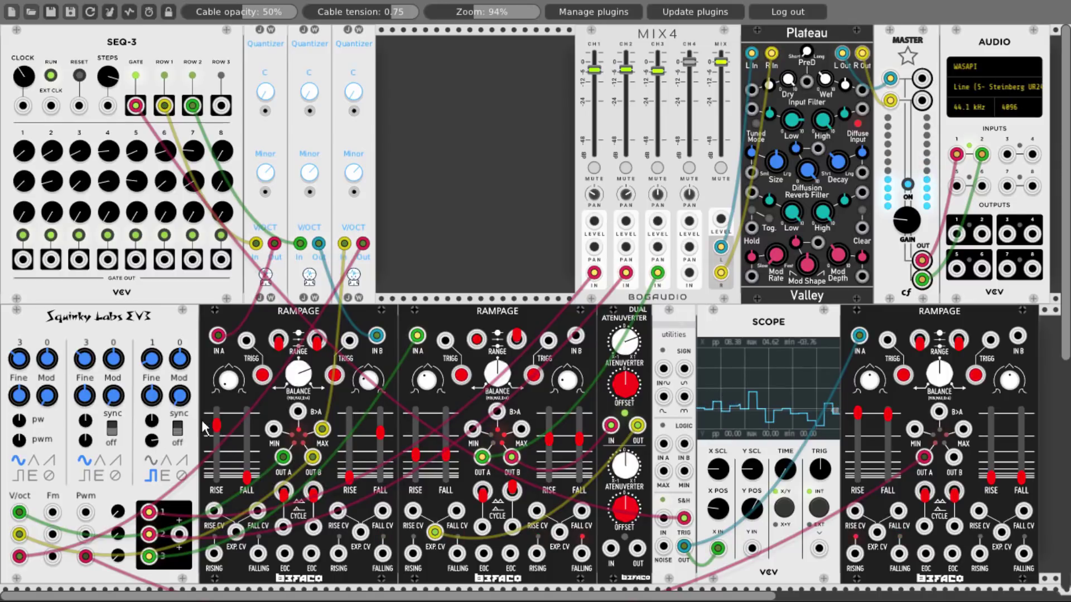
pyautogui.moveTo(156, 448); pyautogui.dragTo(157, 448)
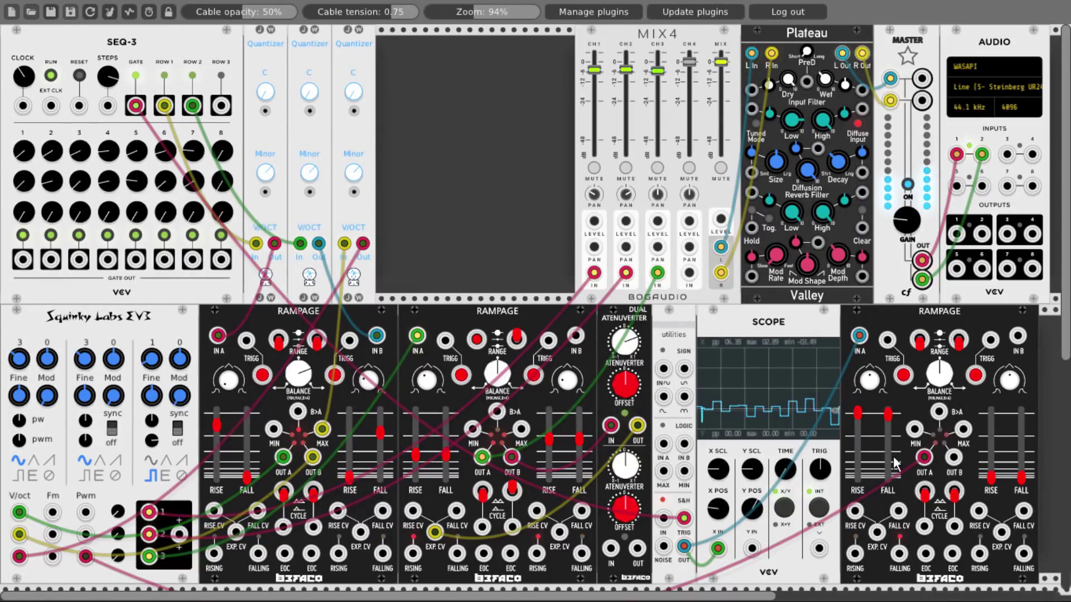
pyautogui.moveTo(752, 548); pyautogui.dragTo(923, 459)
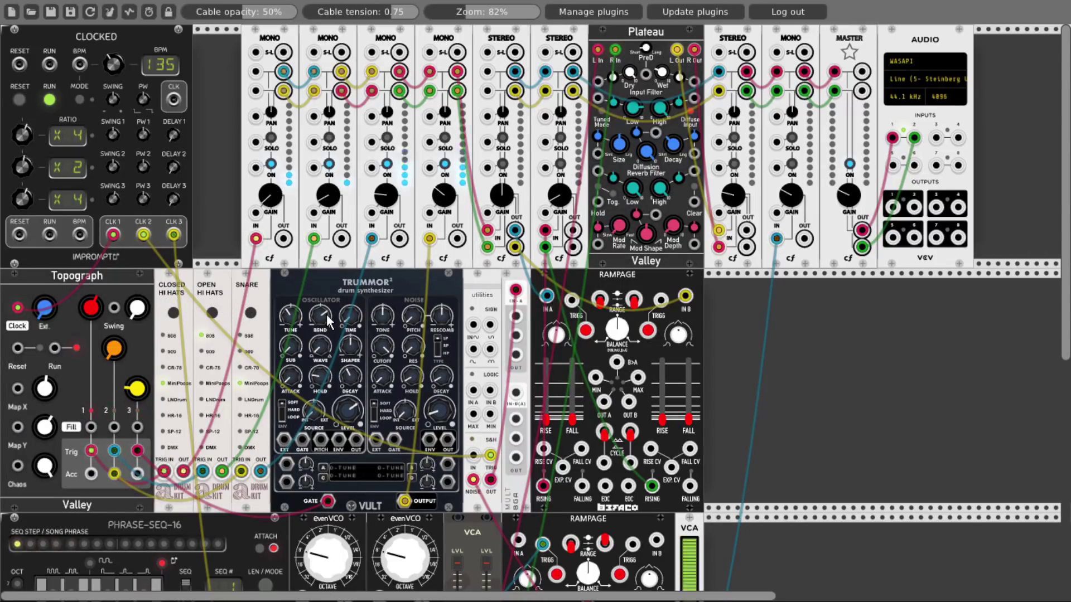
# In the drum patch, switch on the two Stereo mixer channels placed before Plateau.
pyautogui.click(503, 164)
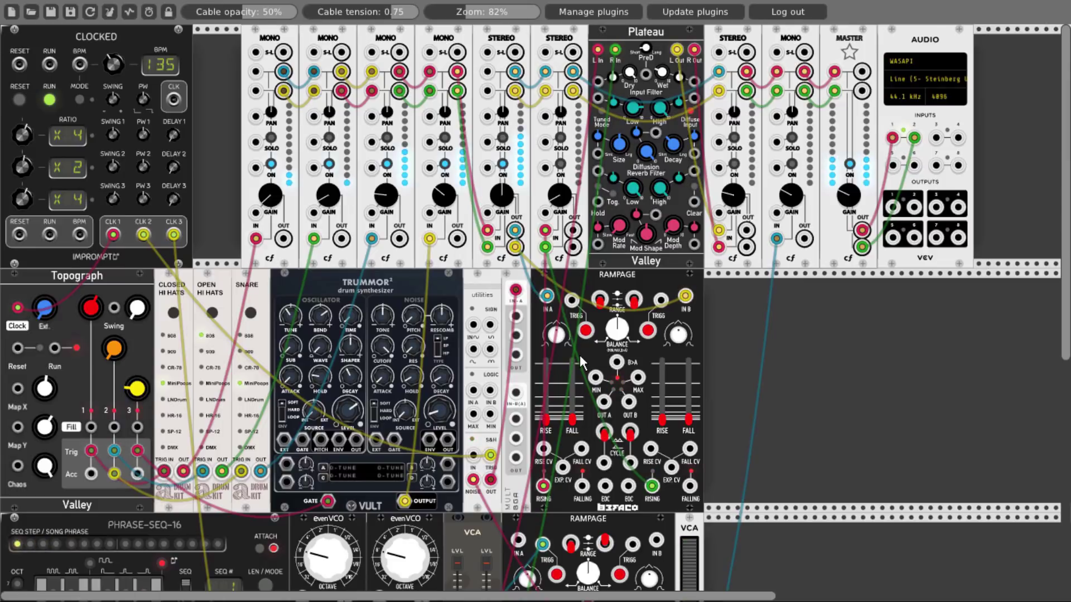
pyautogui.click(560, 165)
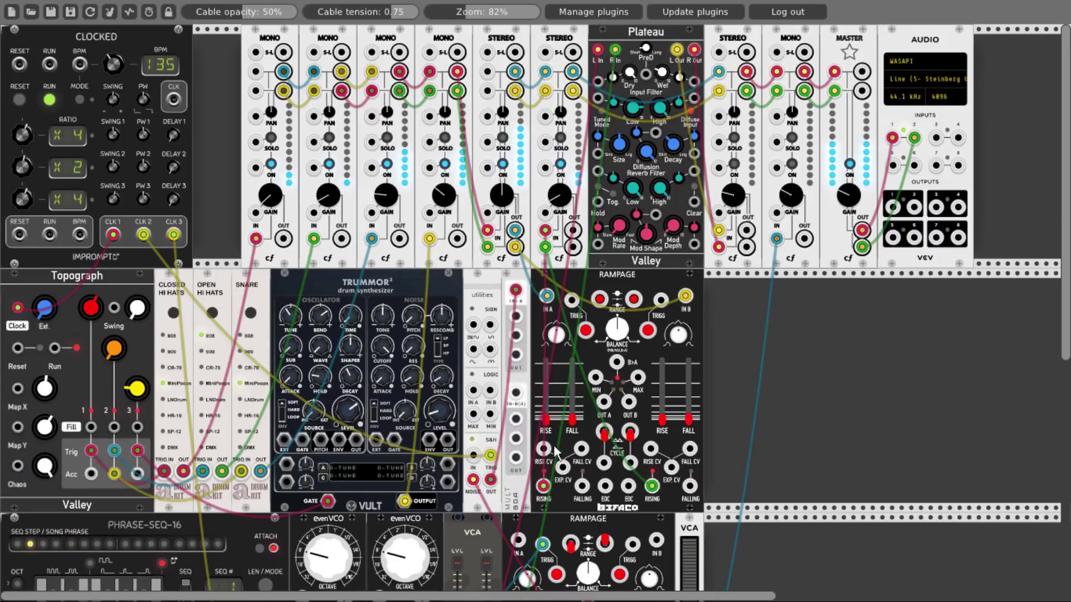
pyautogui.moveTo(517, 317); pyautogui.dragTo(567, 467)
pyautogui.moveTo(671, 467); pyautogui.dragTo(516, 335)
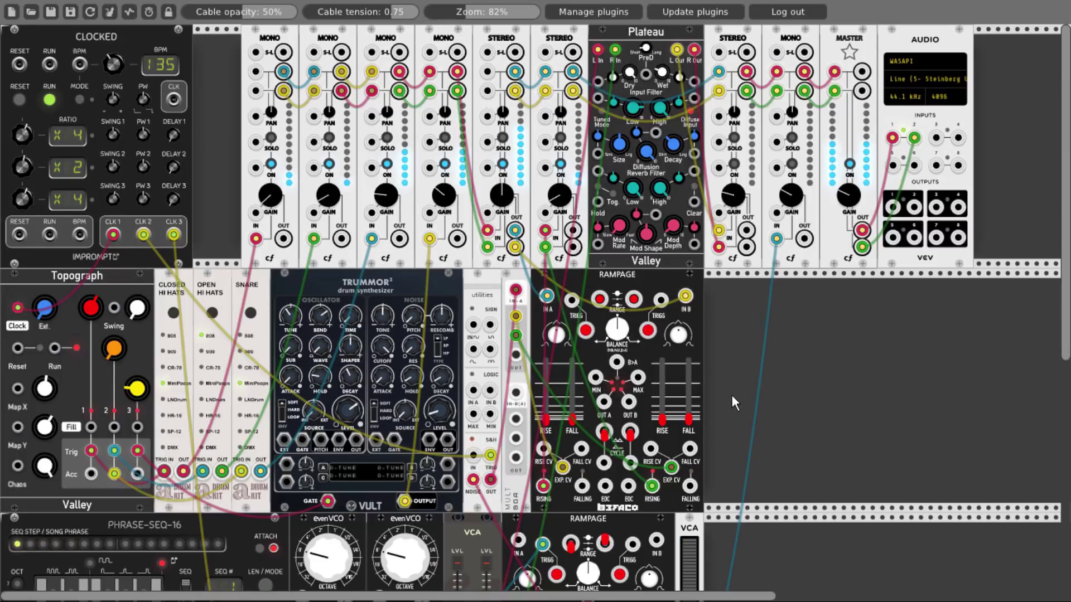
pyautogui.click(604, 433)
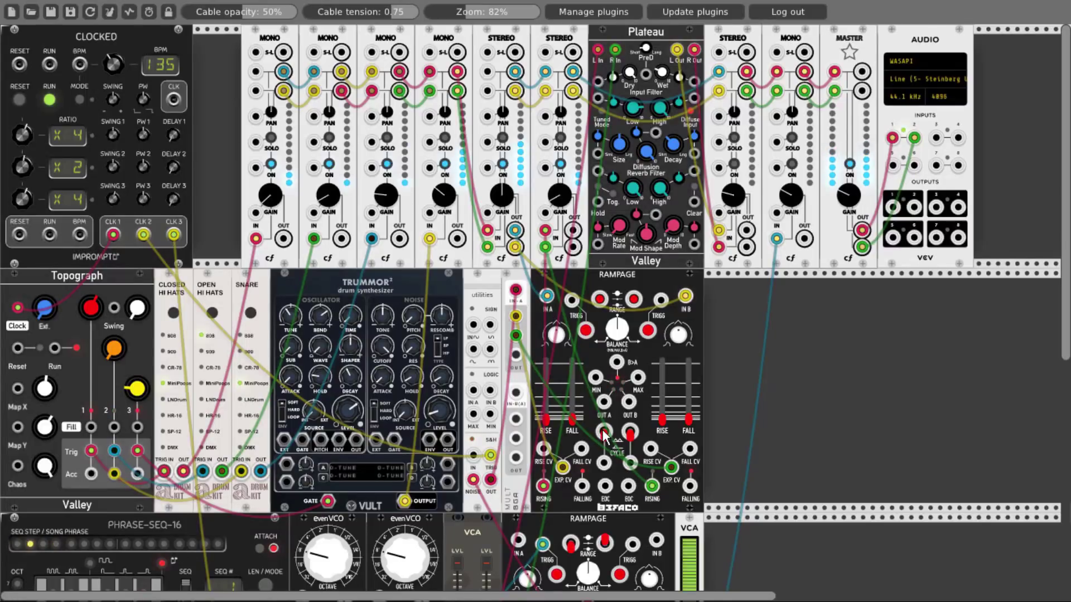
pyautogui.click(630, 432)
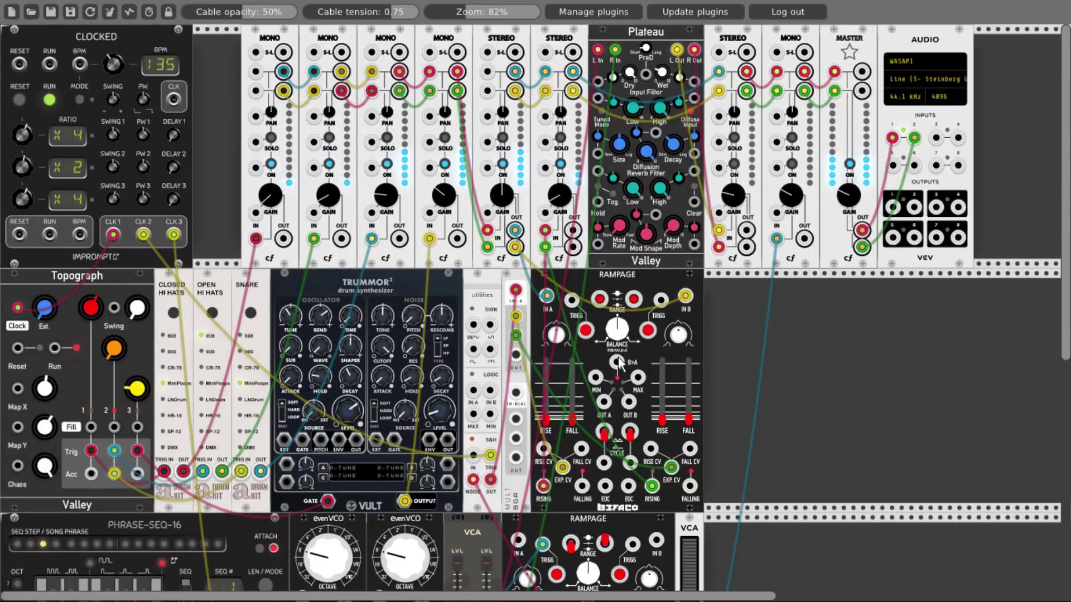
pyautogui.moveTo(617, 363); pyautogui.dragTo(604, 463)
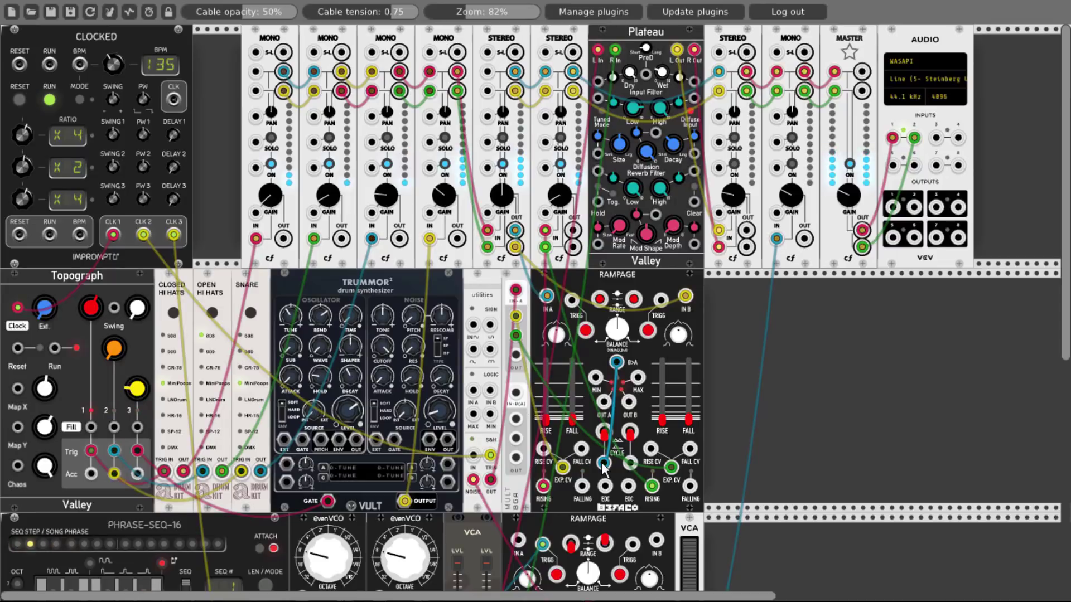
pyautogui.moveTo(631, 462); pyautogui.dragTo(617, 363)
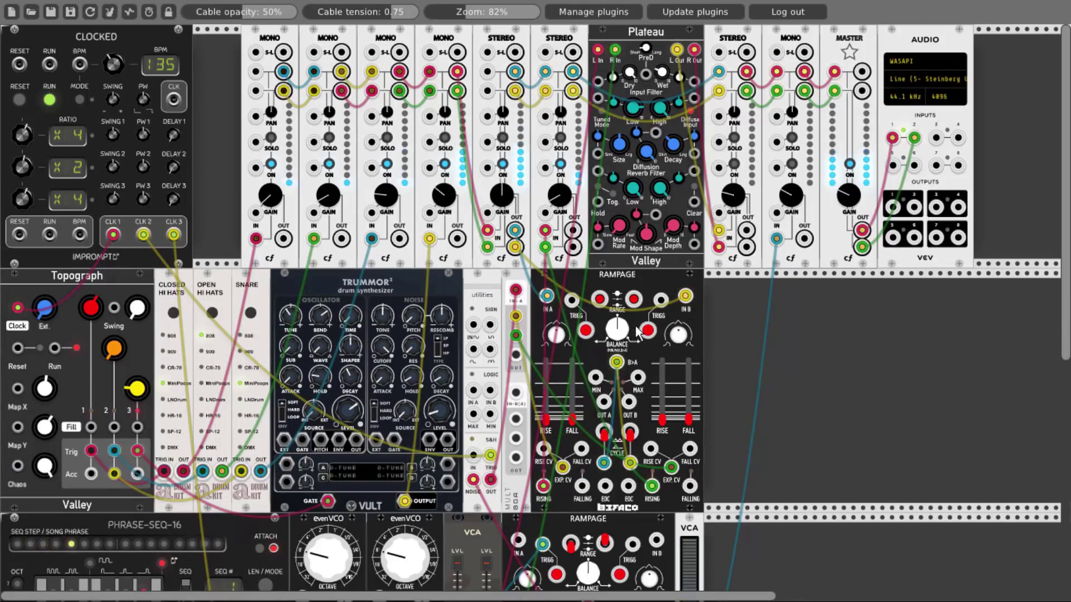
pyautogui.scroll(-5, 618, 316)
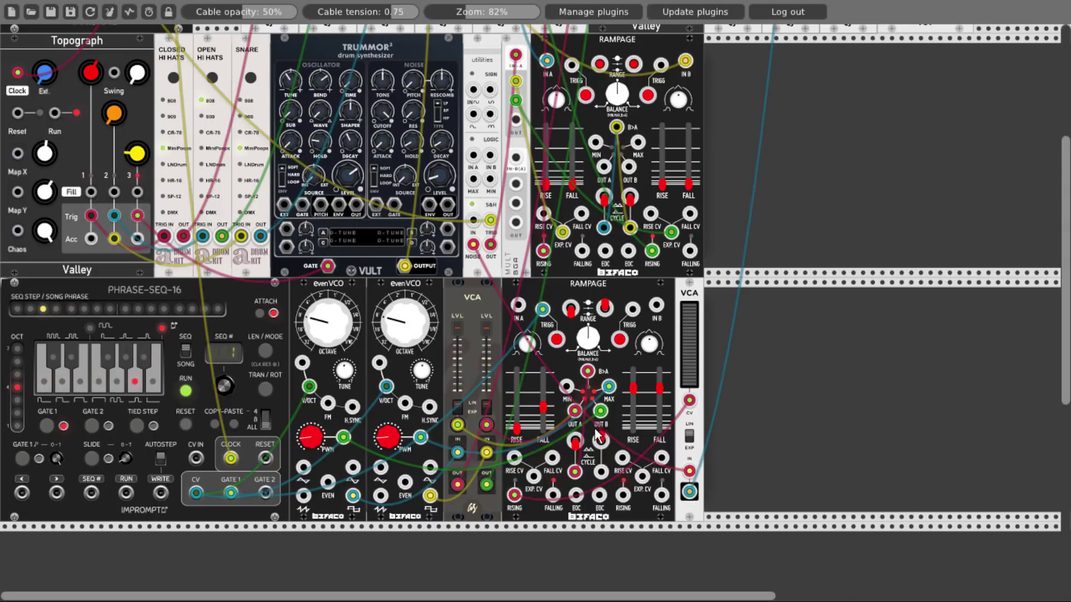
pyautogui.click(353, 495)
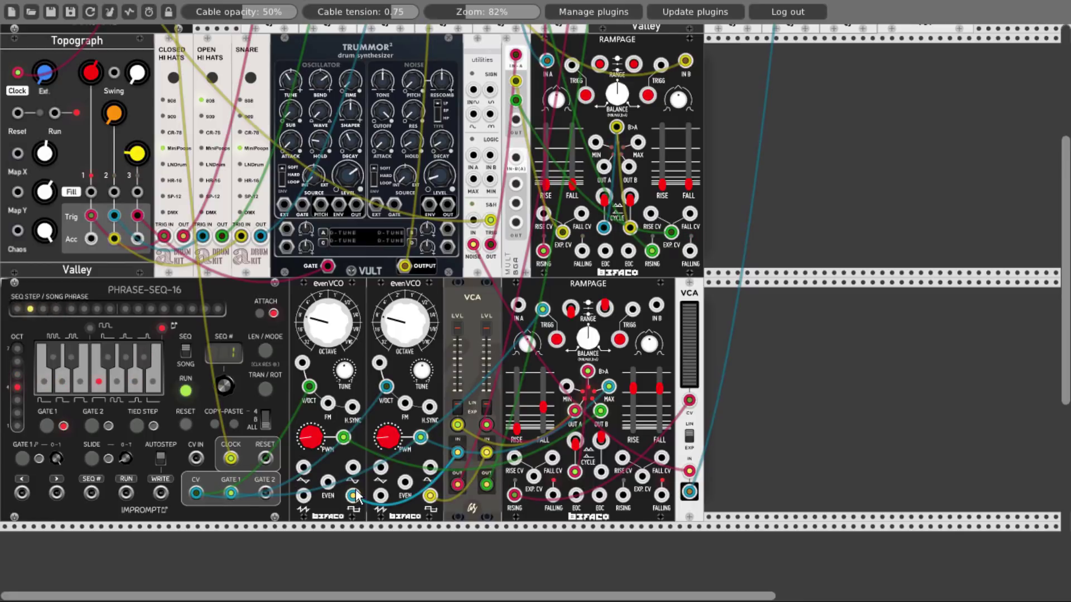
pyautogui.scroll(5, 440, 444)
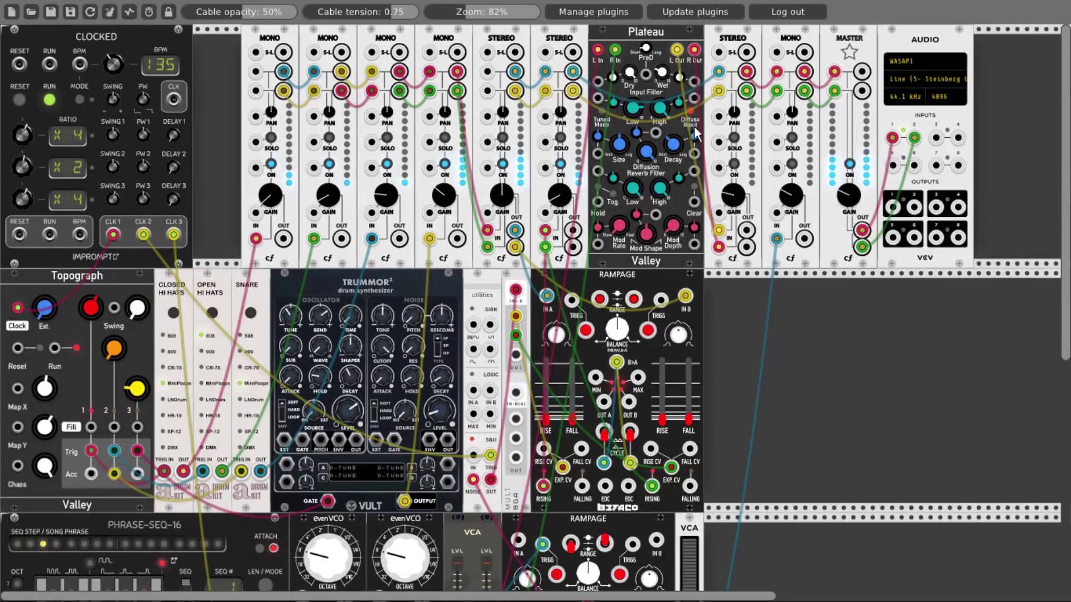
pyautogui.click(734, 164)
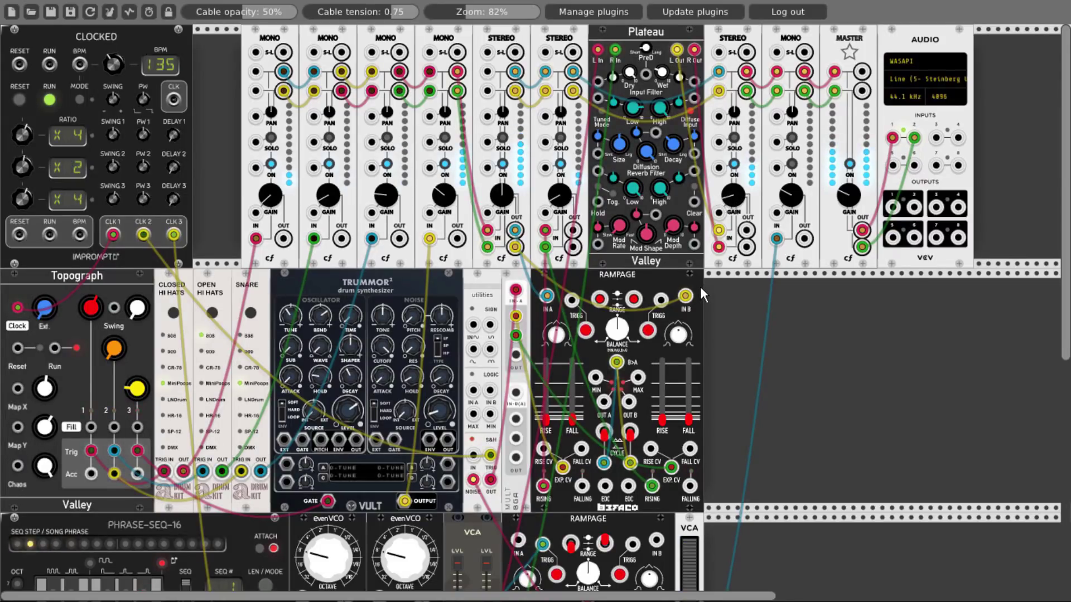
# Add a Fundamental Scope module beside the VCA at the end of the lower row.
pyautogui.scroll(-5, 700, 287)
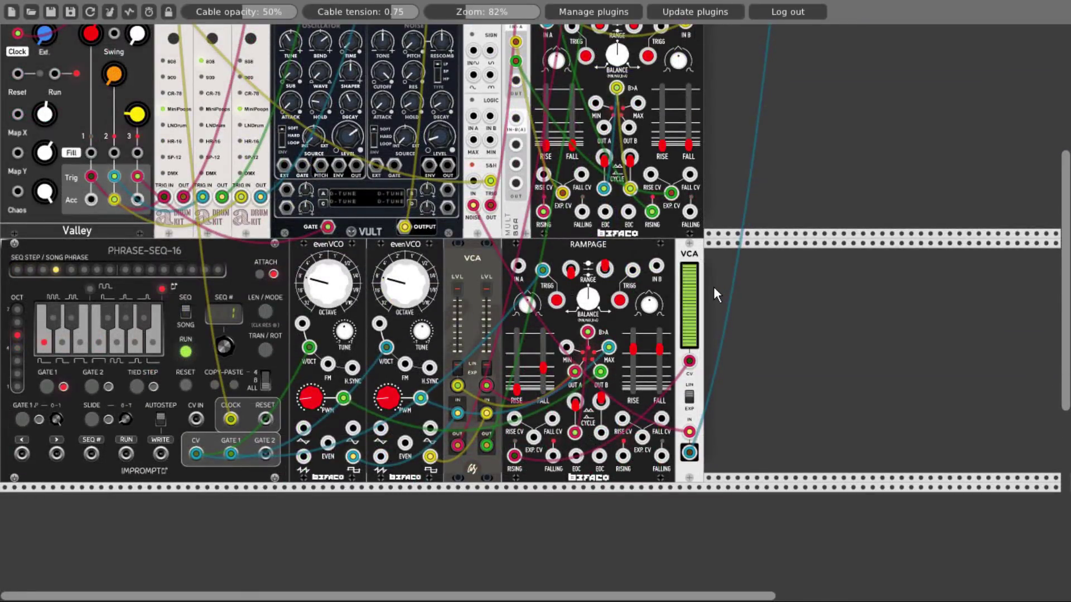
pyautogui.rightClick(774, 319)
pyautogui.write('scope')
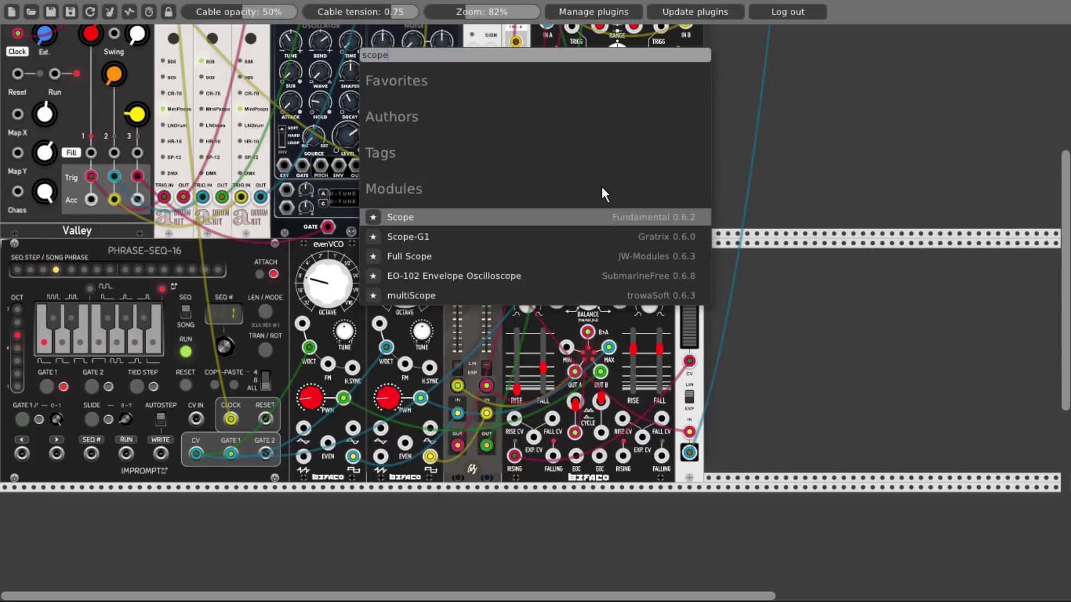
pyautogui.click(594, 217)
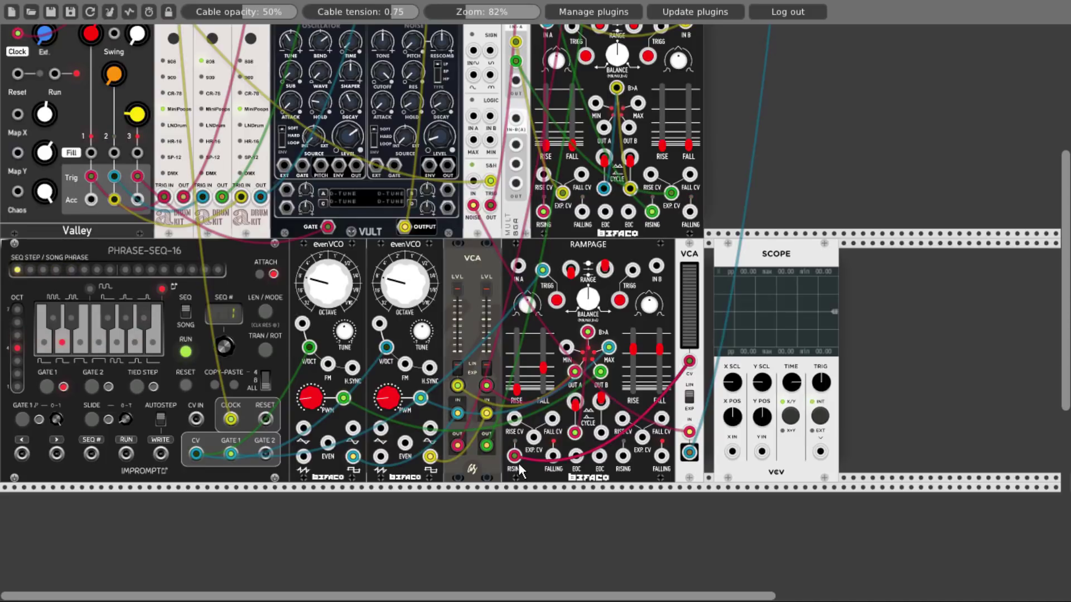
pyautogui.moveTo(513, 458); pyautogui.dragTo(732, 452)
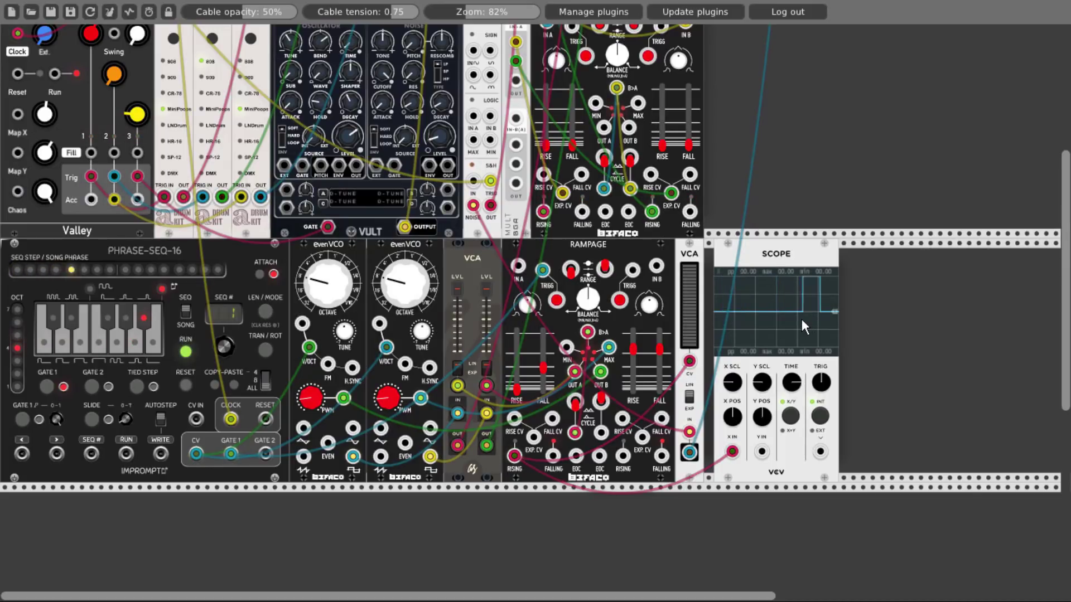
pyautogui.moveTo(801, 381); pyautogui.dragTo(801, 357)
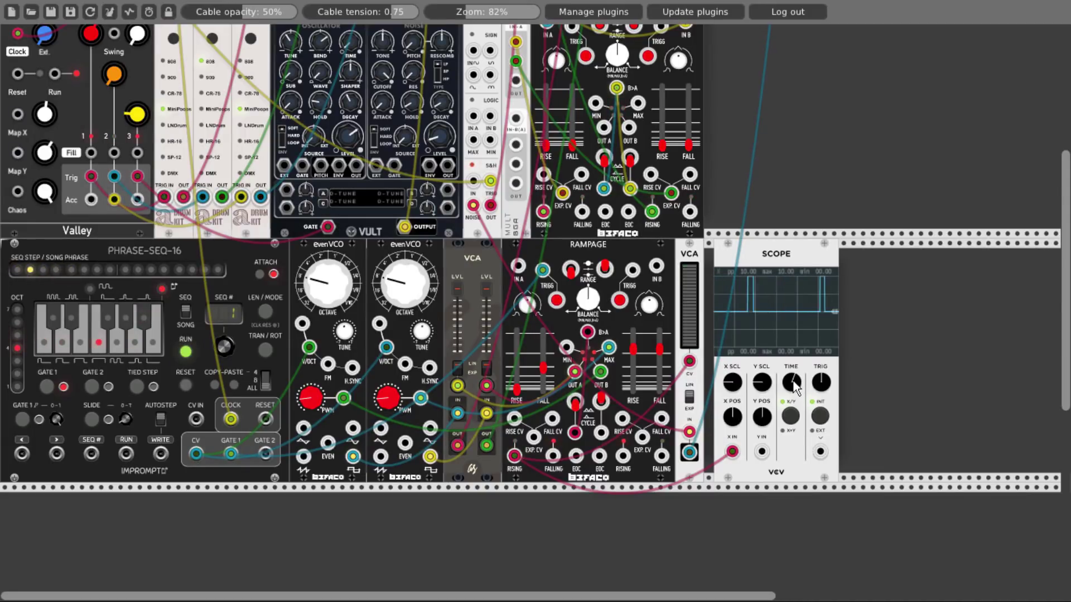
pyautogui.moveTo(795, 386); pyautogui.dragTo(657, 397)
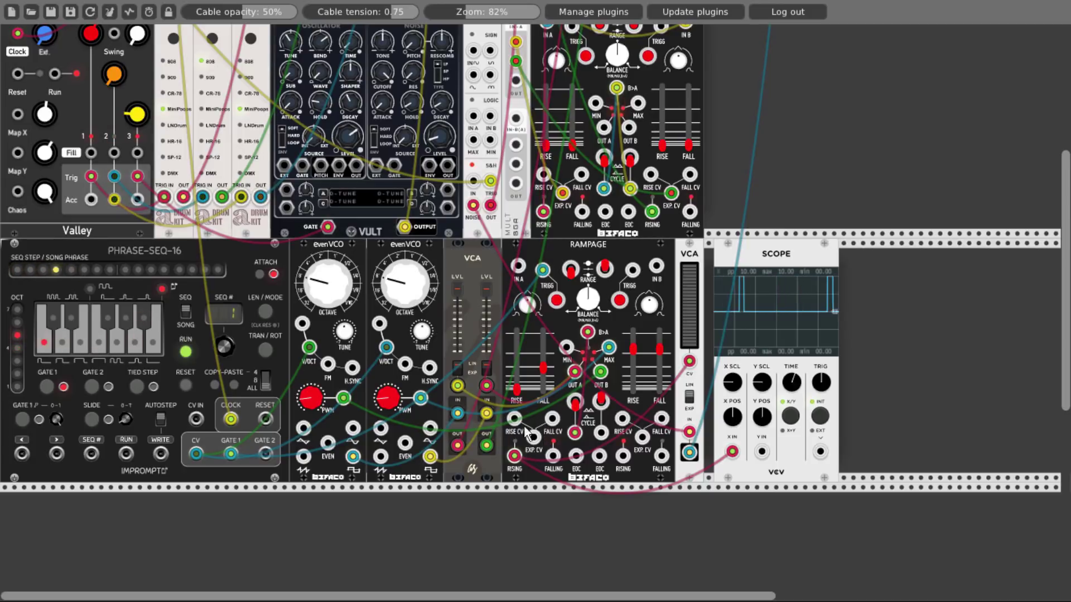
pyautogui.moveTo(533, 436); pyautogui.dragTo(516, 80)
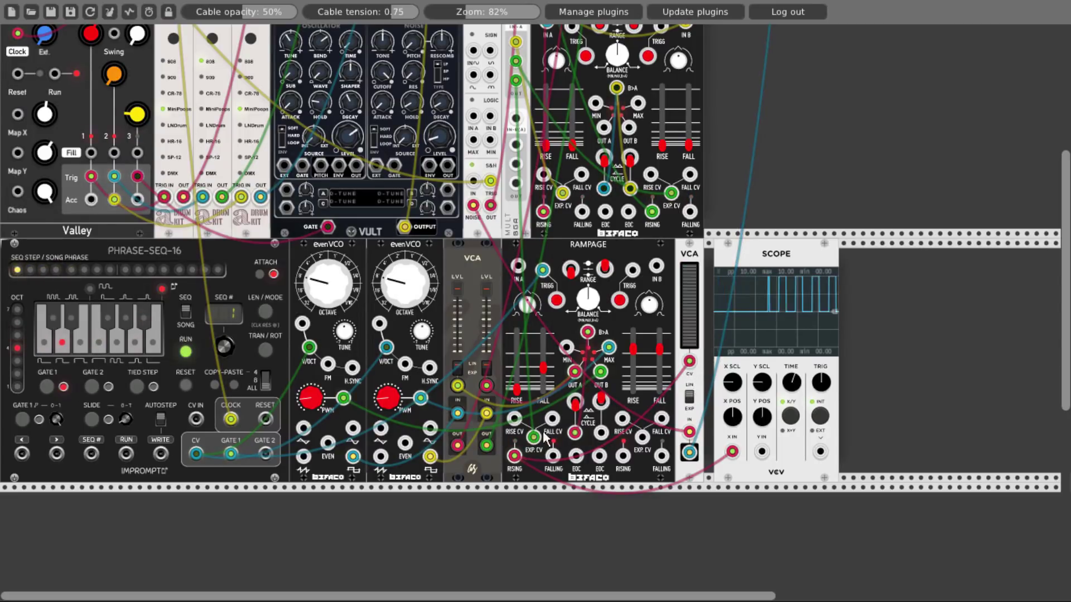
pyautogui.click(515, 457)
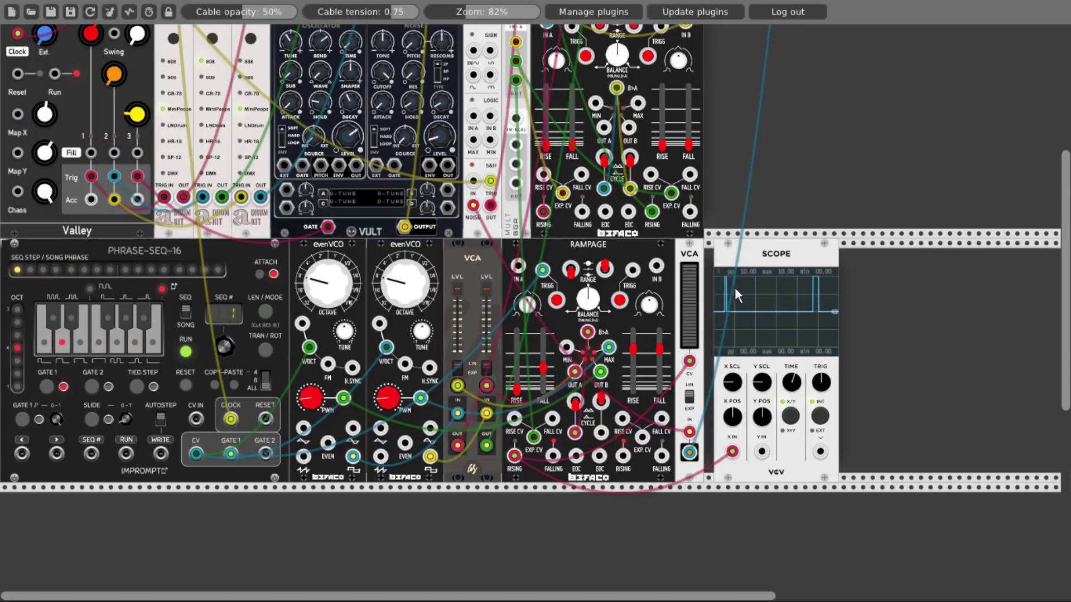
pyautogui.scroll(3, 820, 191)
pyautogui.scroll(5, 819, 191)
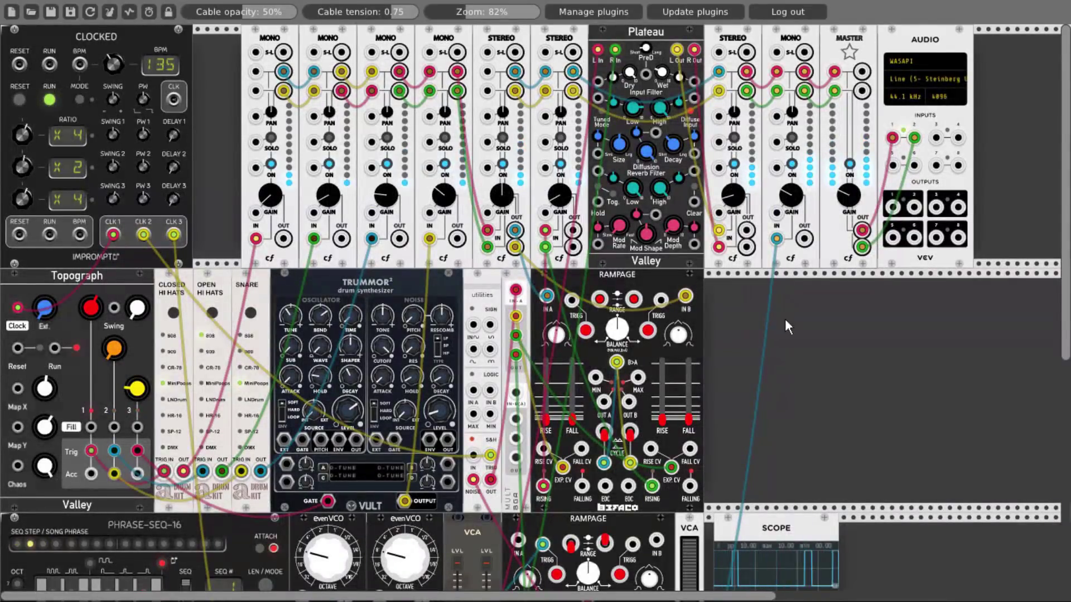
pyautogui.scroll(-5, 780, 343)
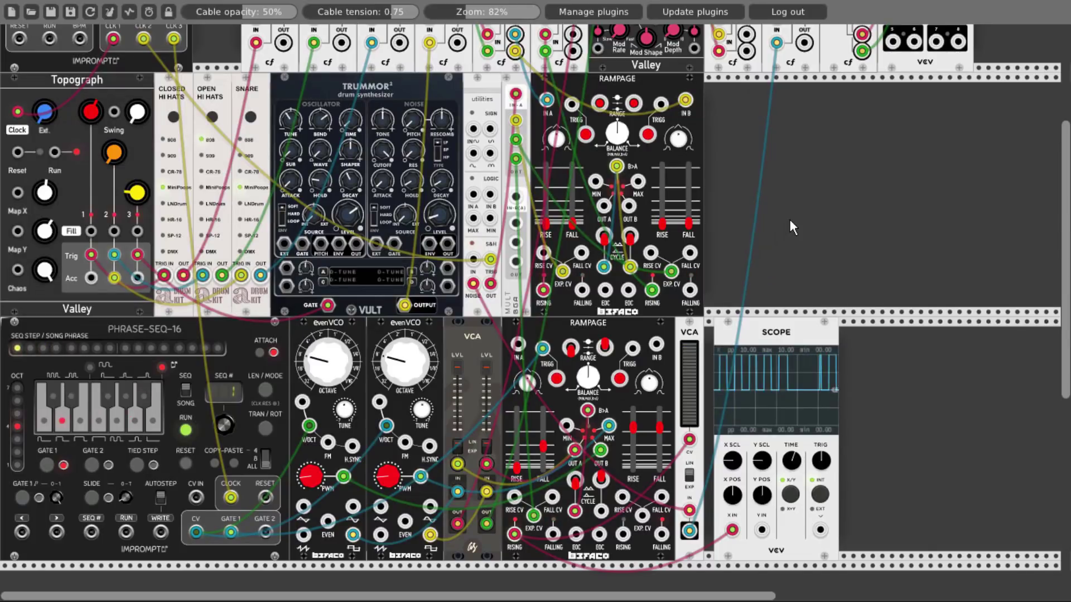
pyautogui.scroll(5, 790, 219)
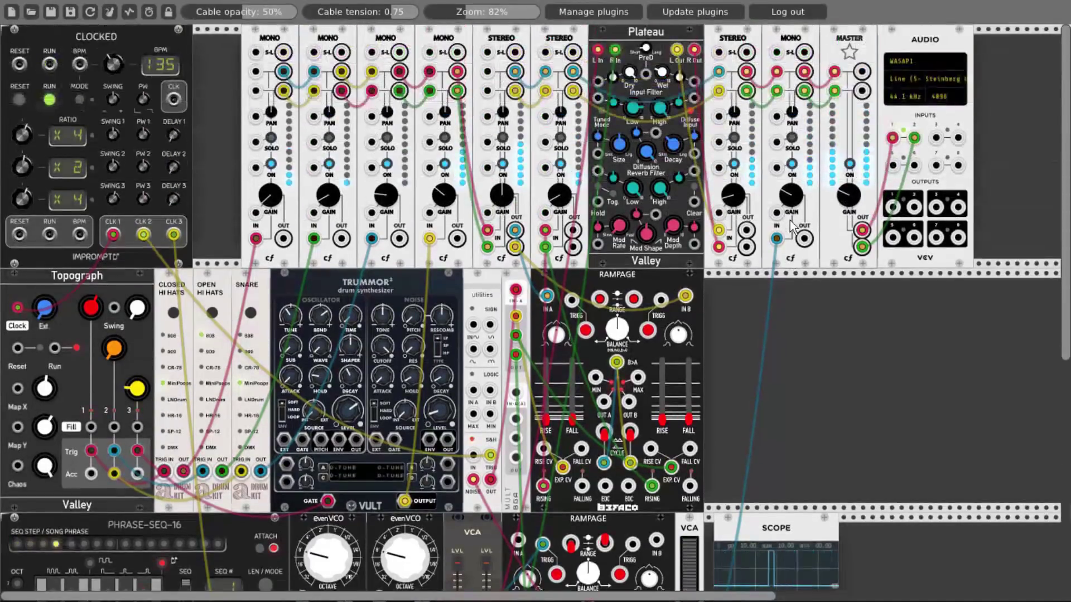
pyautogui.scroll(-2, 780, 286)
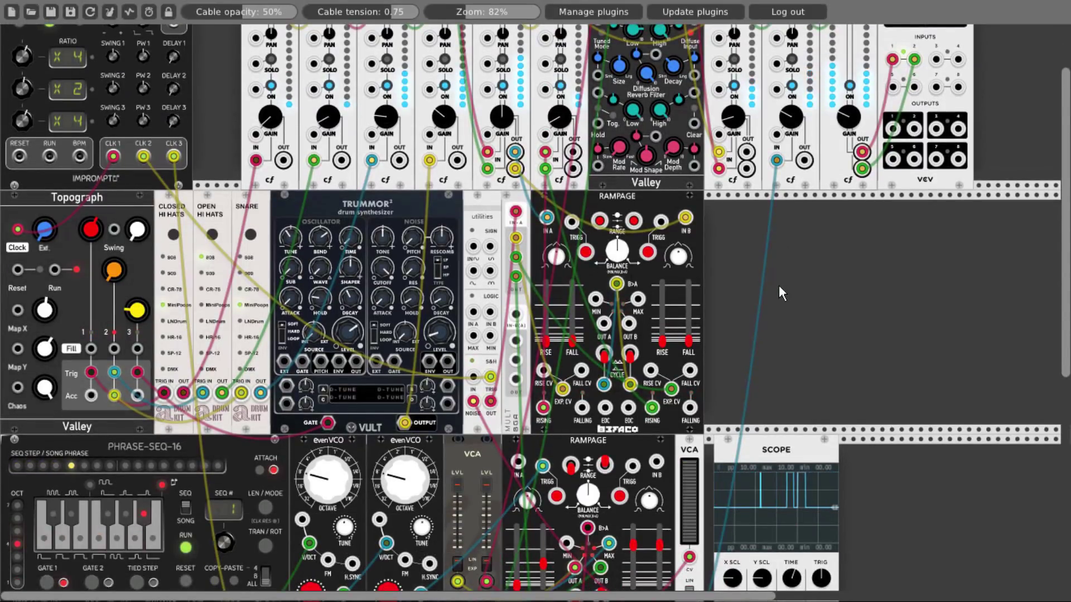
# Switch the Stereo mixer channel directly before Plateau off and back on.
pyautogui.scroll(2, 779, 285)
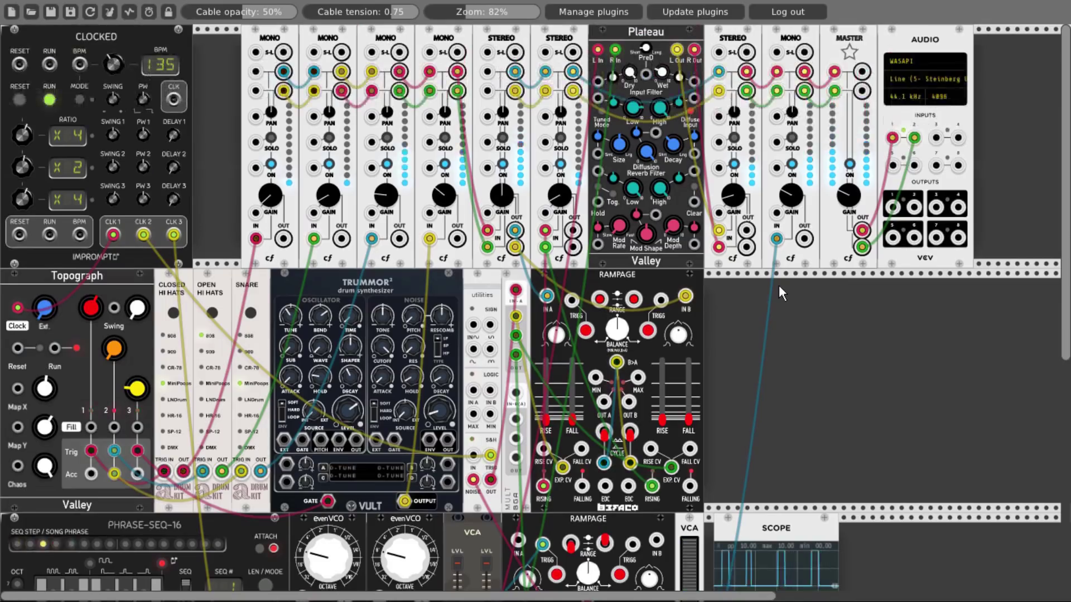
pyautogui.click(564, 166)
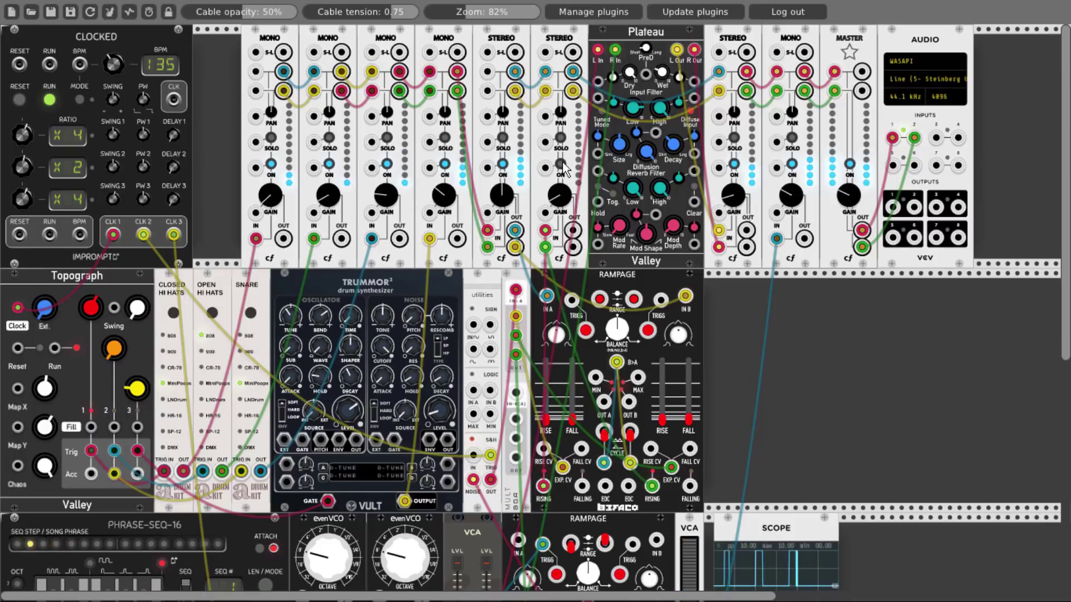
pyautogui.click(564, 166)
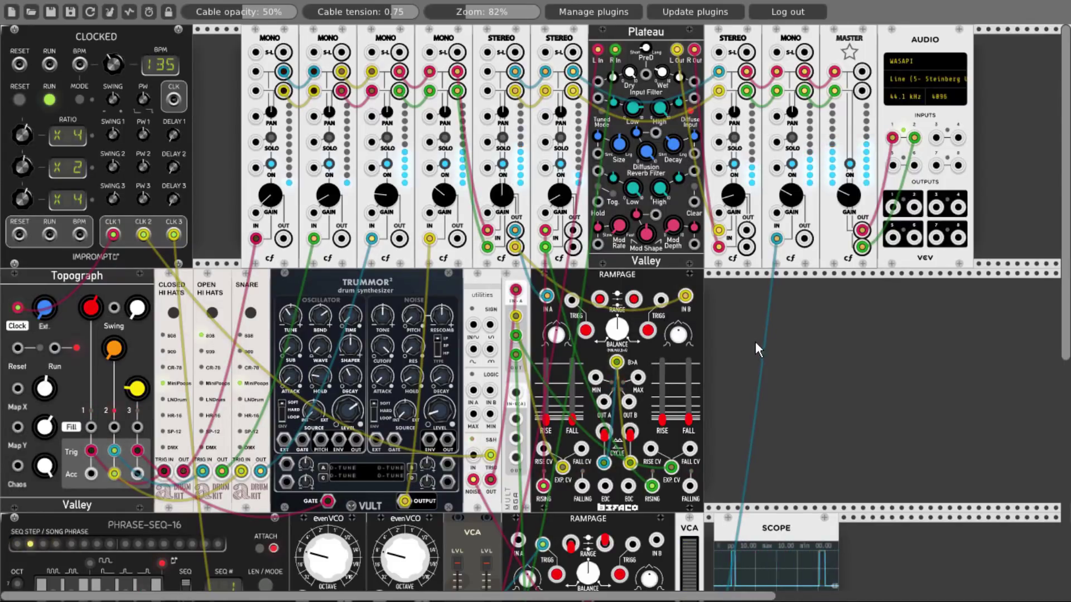
# Turn the MASTER mixer module's GAIN all the way down.
pyautogui.scroll(-5, 755, 340)
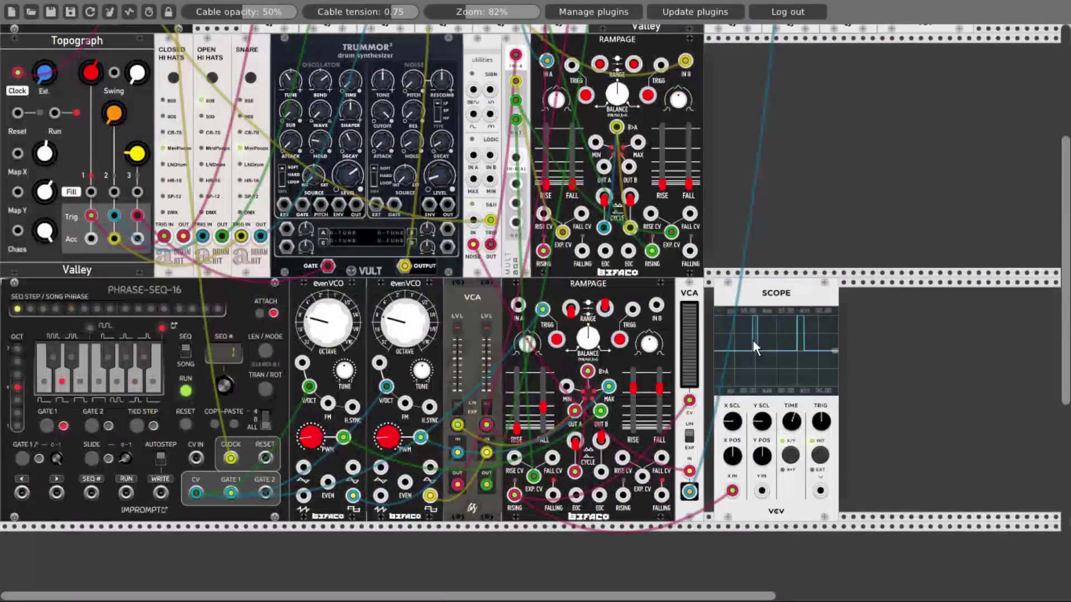
pyautogui.scroll(4, 749, 338)
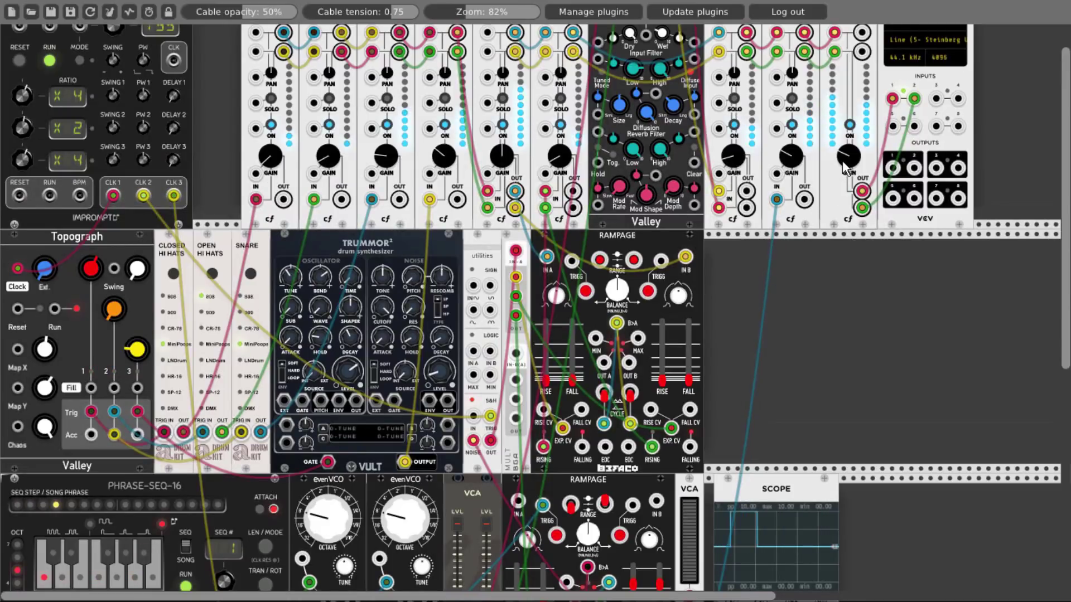
pyautogui.moveTo(846, 167); pyautogui.dragTo(846, 167)
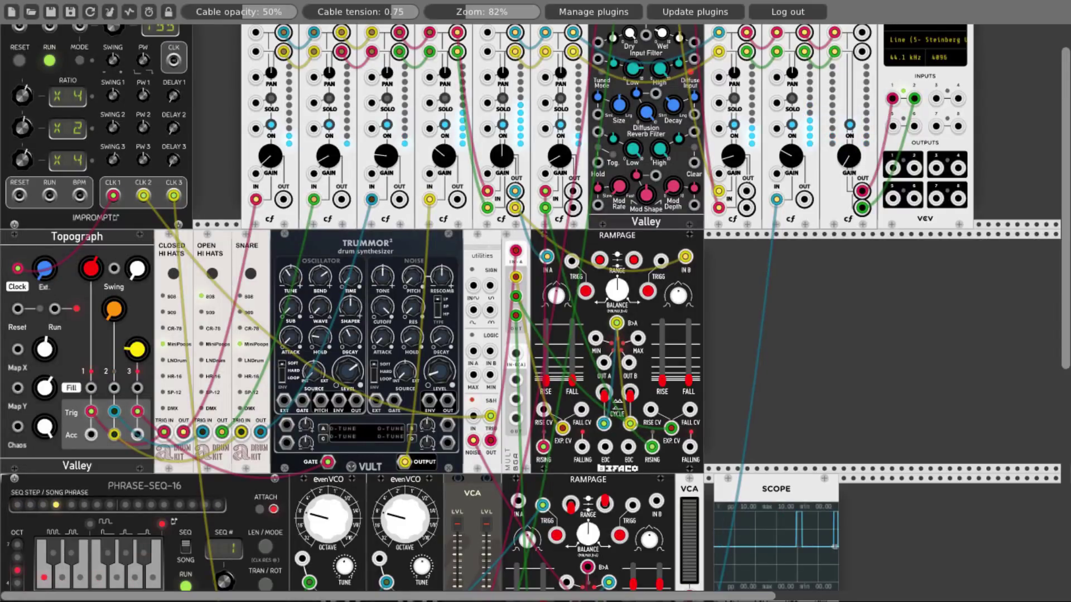
pyautogui.scroll(-3, 799, 295)
pyautogui.scroll(-1, 798, 297)
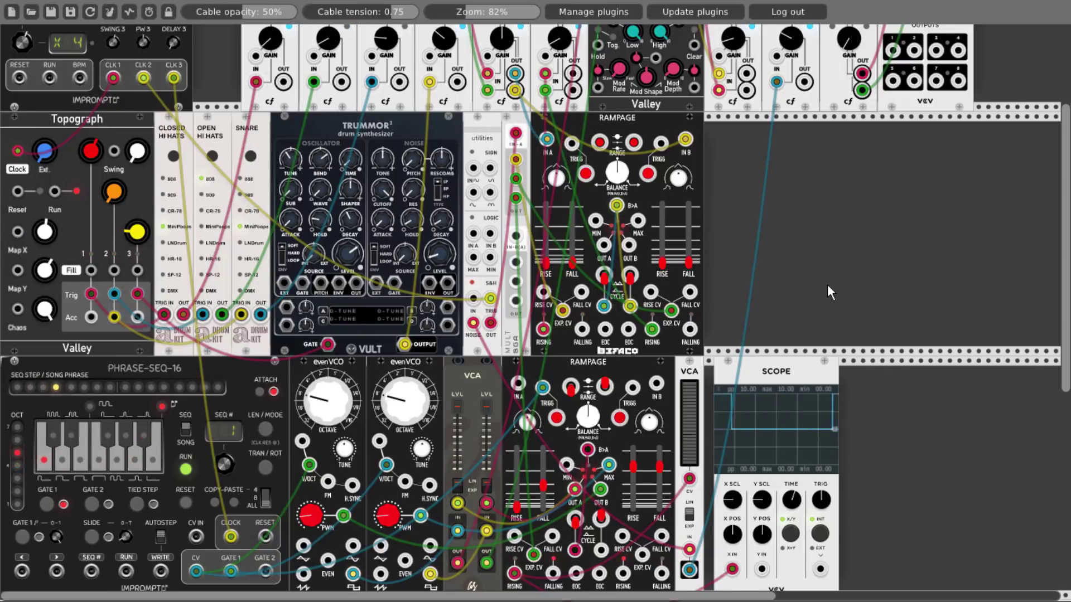
pyautogui.scroll(3, 828, 285)
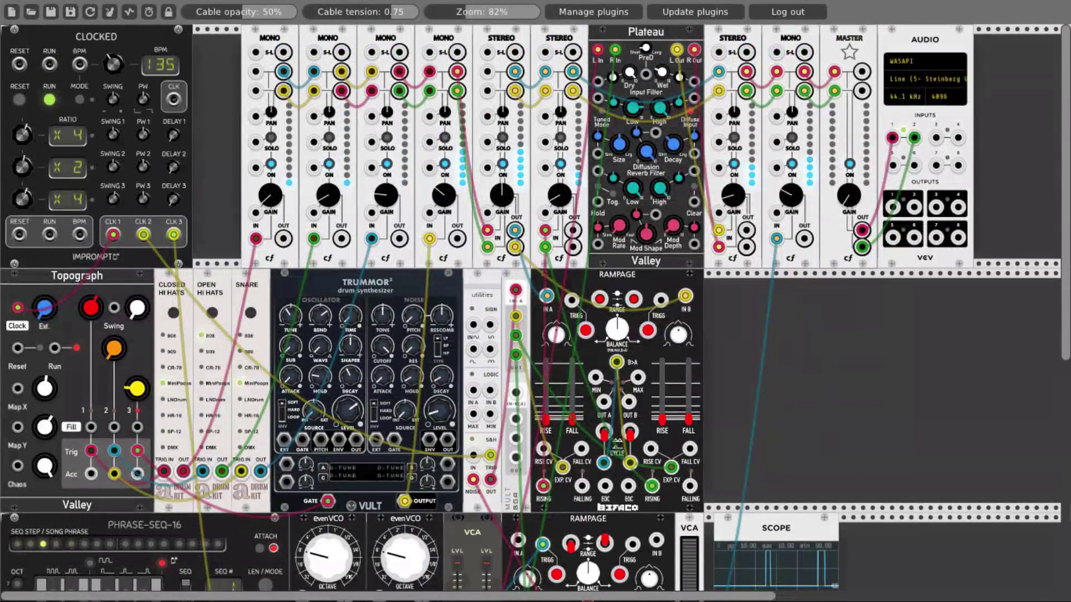